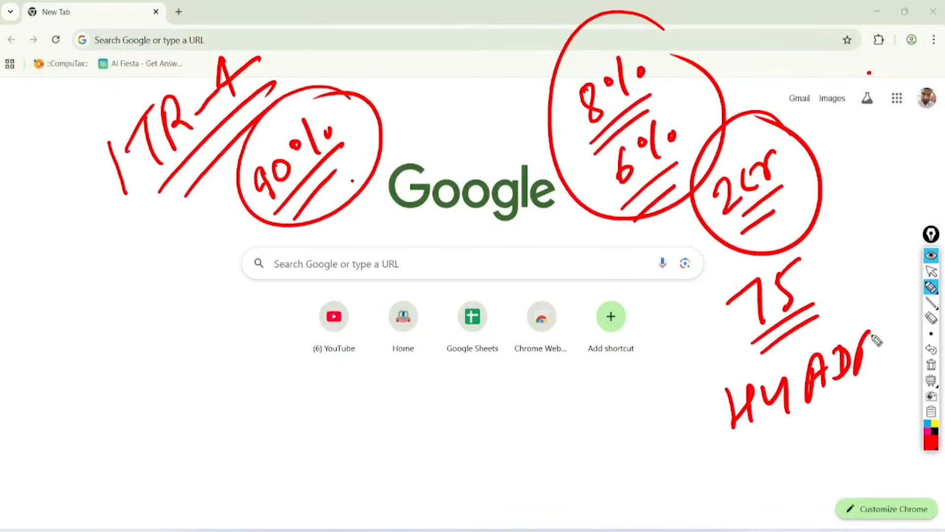
Step: Handwrite "GST", "40L" and "20L" in red pen, underline and circle them, and clear all the screen annotations
{"action": "mouse_move", "coordinate": [75, 337]}
{"action": "left_mouse_down"}
{"action": "mouse_move", "coordinate": [99, 344]}
{"action": "mouse_move", "coordinate": [110, 327]}
{"action": "mouse_move", "coordinate": [110, 372]}
{"action": "mouse_move", "coordinate": [138, 355]}
{"action": "mouse_move", "coordinate": [119, 370]}
{"action": "left_mouse_up"}
{"action": "mouse_move", "coordinate": [77, 254]}
{"action": "left_mouse_down"}
{"action": "mouse_move", "coordinate": [175, 302]}
{"action": "mouse_move", "coordinate": [101, 230]}
{"action": "left_mouse_up"}
{"action": "mouse_move", "coordinate": [194, 382]}
{"action": "left_mouse_down"}
{"action": "mouse_move", "coordinate": [213, 354]}
{"action": "mouse_move", "coordinate": [228, 412]}
{"action": "mouse_move", "coordinate": [243, 408]}
{"action": "mouse_move", "coordinate": [245, 374]}
{"action": "mouse_move", "coordinate": [287, 345]}
{"action": "left_mouse_up"}
{"action": "left_click", "coordinate": [251, 455]}
{"action": "left_click_drag", "start_coordinate": [280, 394], "coordinate": [250, 457]}
{"action": "left_click_drag", "start_coordinate": [286, 411], "coordinate": [269, 450]}
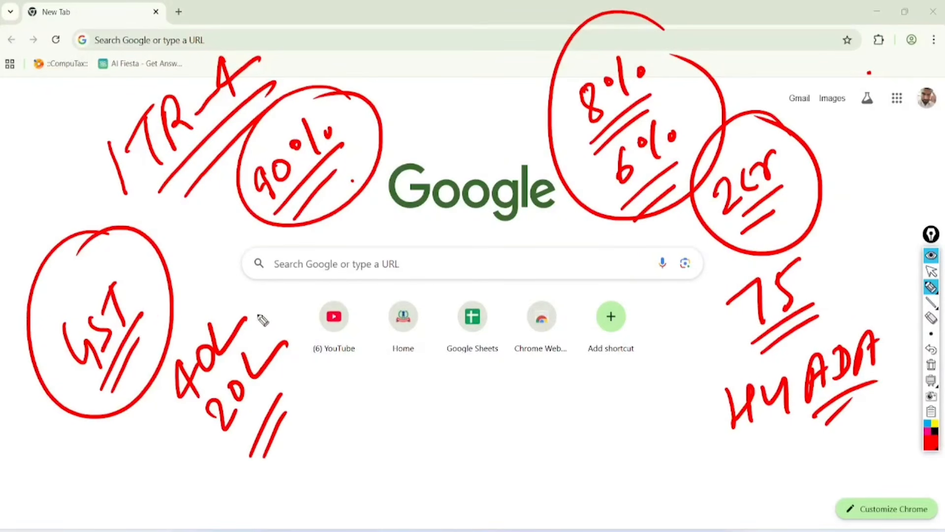
{"action": "mouse_move", "coordinate": [194, 283]}
{"action": "left_mouse_down"}
{"action": "mouse_move", "coordinate": [266, 292]}
{"action": "mouse_move", "coordinate": [188, 295]}
{"action": "left_mouse_up"}
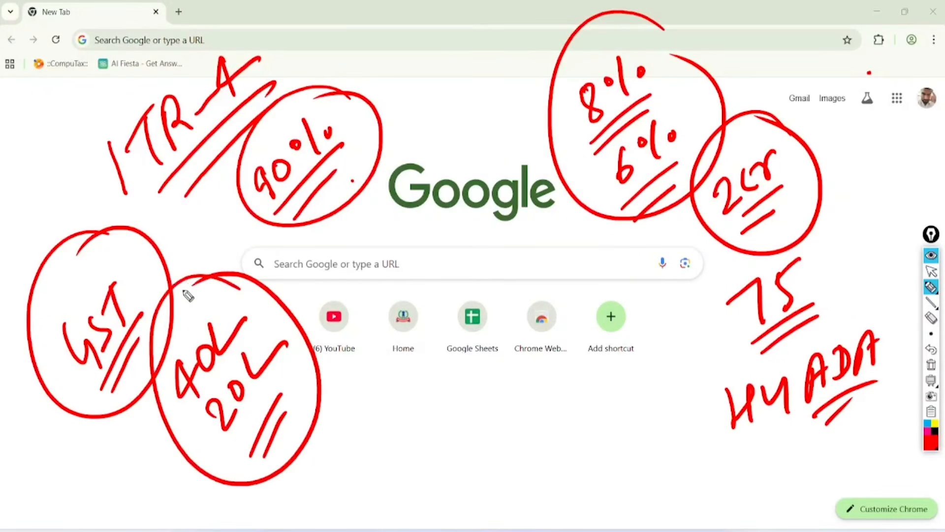
{"action": "left_click", "coordinate": [931, 364]}
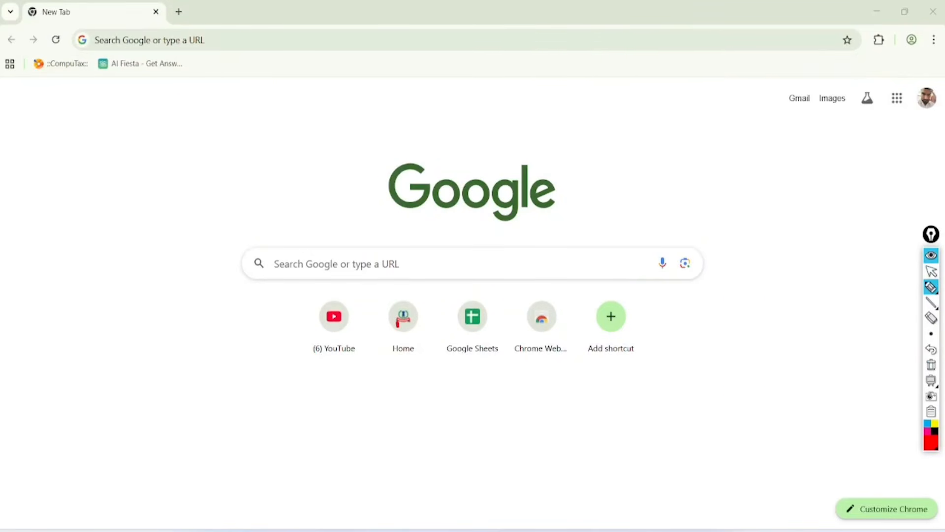
Step: Open the Income Tax e-Filing portal and go to its login page, temporarily circling the Register and Login options in red pen
{"action": "left_click", "coordinate": [931, 271]}
{"action": "left_click", "coordinate": [403, 320]}
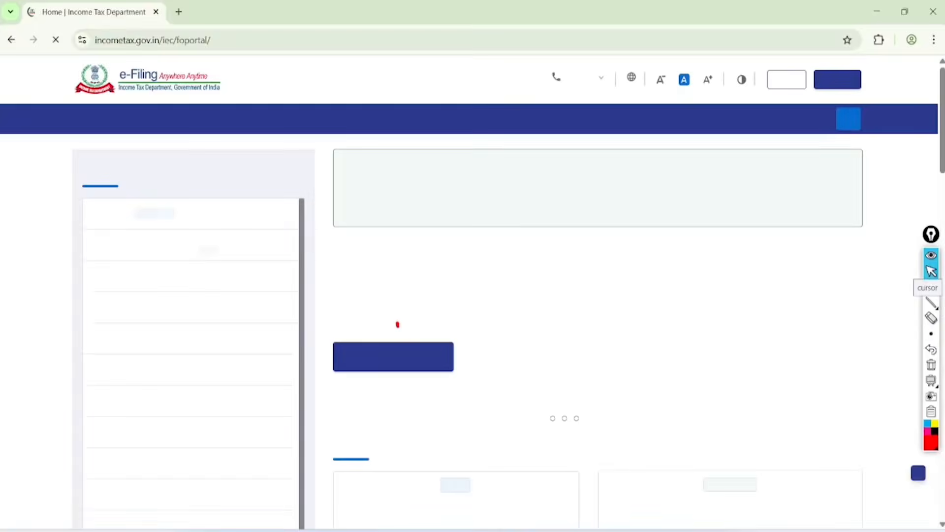
{"action": "left_click", "coordinate": [931, 287]}
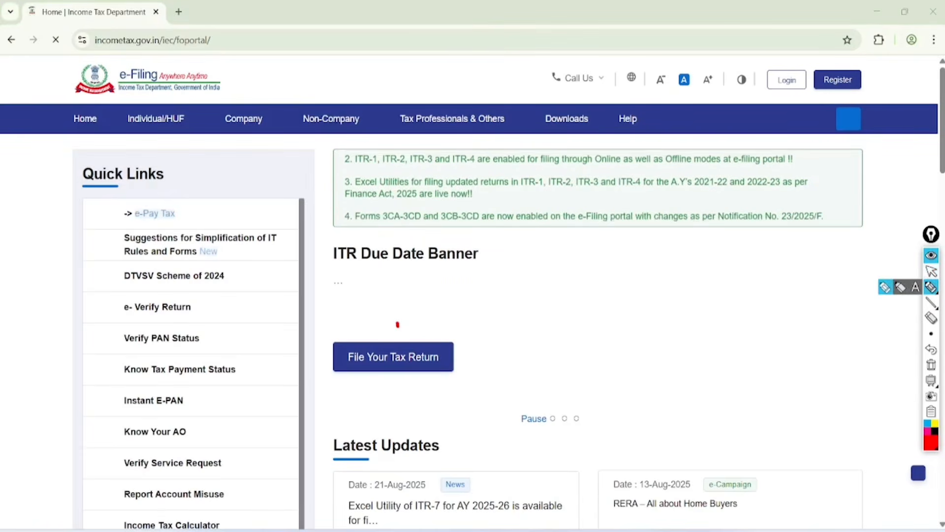
{"action": "mouse_move", "coordinate": [871, 71]}
{"action": "left_mouse_down"}
{"action": "mouse_move", "coordinate": [901, 74]}
{"action": "mouse_move", "coordinate": [871, 47]}
{"action": "left_mouse_up"}
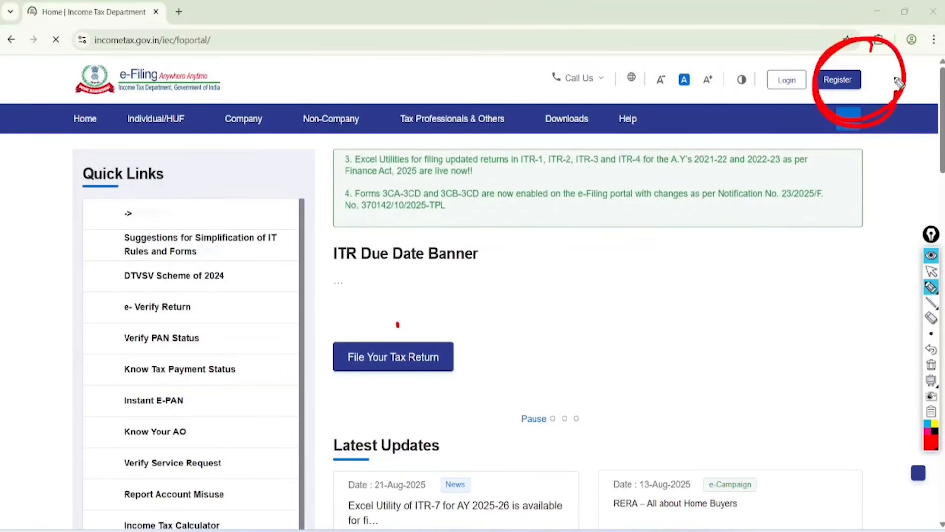
{"action": "left_click_drag", "start_coordinate": [799, 34], "coordinate": [870, 14]}
{"action": "left_click_drag", "start_coordinate": [807, 47], "coordinate": [743, 50]}
{"action": "left_click", "coordinate": [931, 271]}
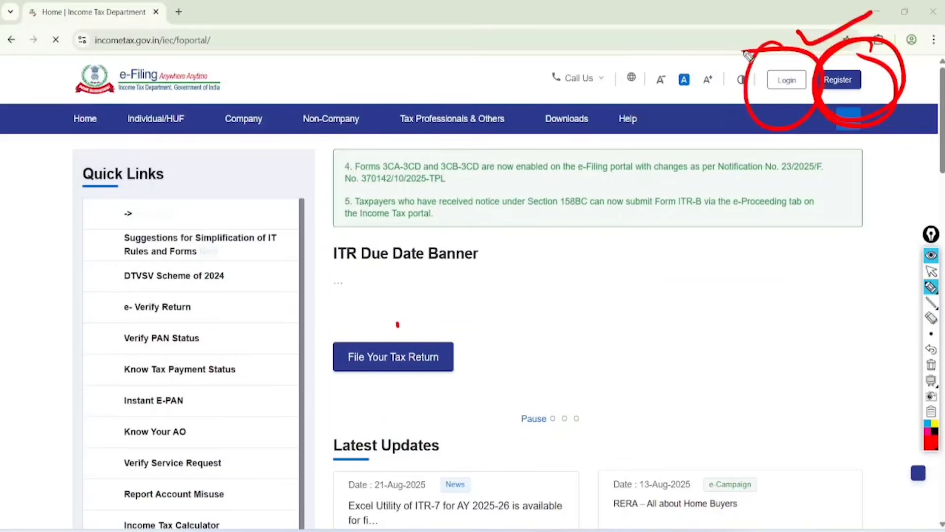
{"action": "left_click", "coordinate": [931, 365]}
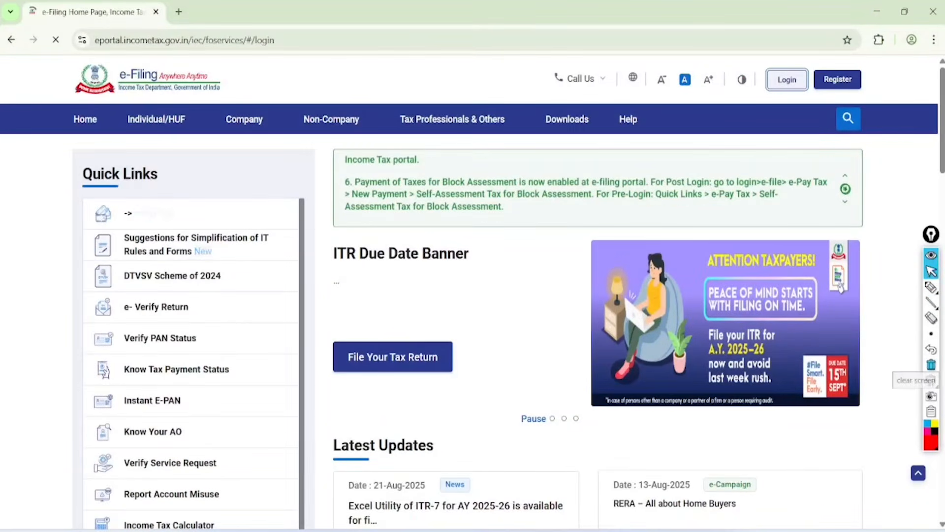
Step: Circle the User ID label and Continue in red pen, add a check mark by the ID field, and clear the marks
{"action": "left_click", "coordinate": [931, 287]}
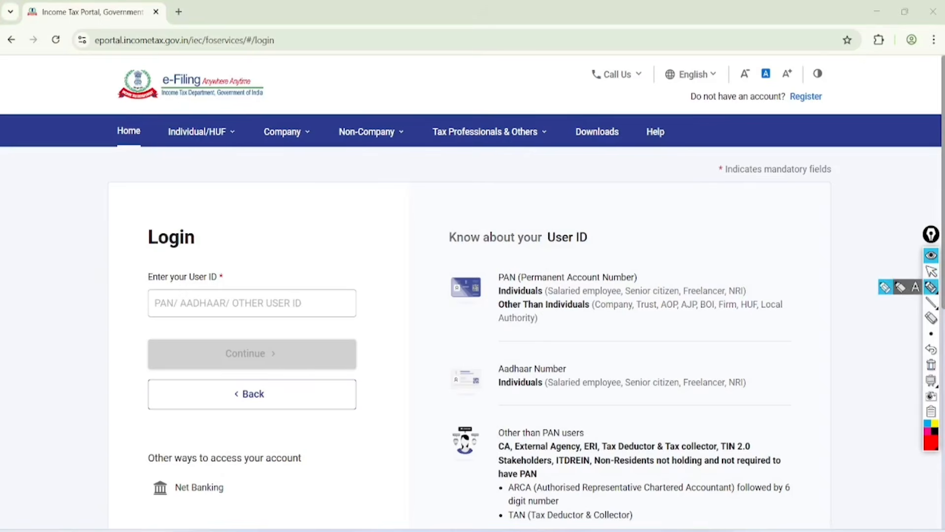
{"action": "mouse_move", "coordinate": [229, 252]}
{"action": "left_mouse_down"}
{"action": "mouse_move", "coordinate": [126, 266]}
{"action": "mouse_move", "coordinate": [238, 247]}
{"action": "left_mouse_up"}
{"action": "left_click_drag", "start_coordinate": [253, 303], "coordinate": [378, 229]}
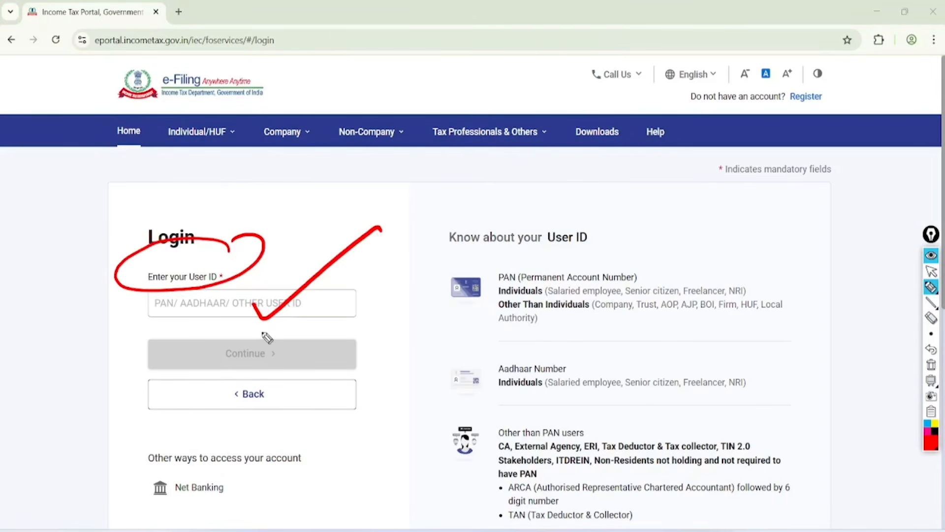
{"action": "mouse_move", "coordinate": [267, 337]}
{"action": "left_mouse_down"}
{"action": "mouse_move", "coordinate": [262, 379]}
{"action": "mouse_move", "coordinate": [235, 344]}
{"action": "left_mouse_up"}
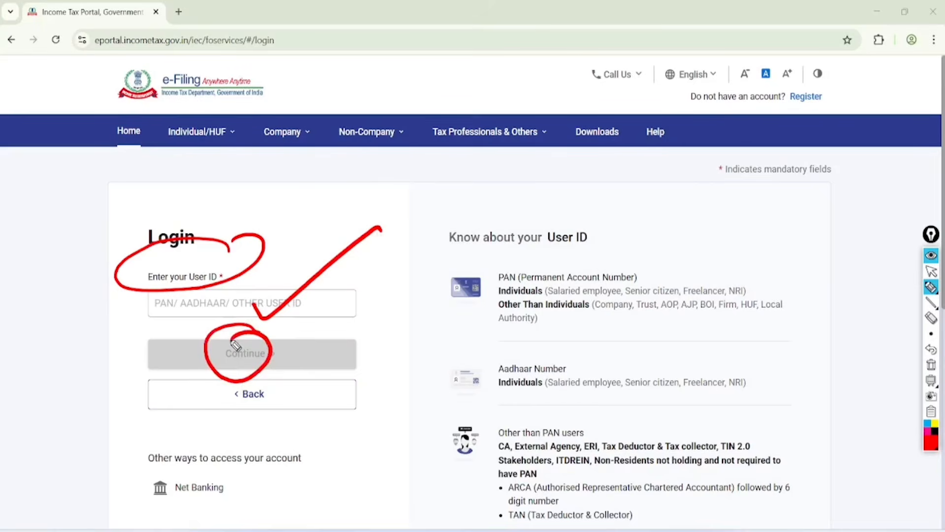
{"action": "left_click", "coordinate": [931, 272]}
{"action": "left_click", "coordinate": [931, 365]}
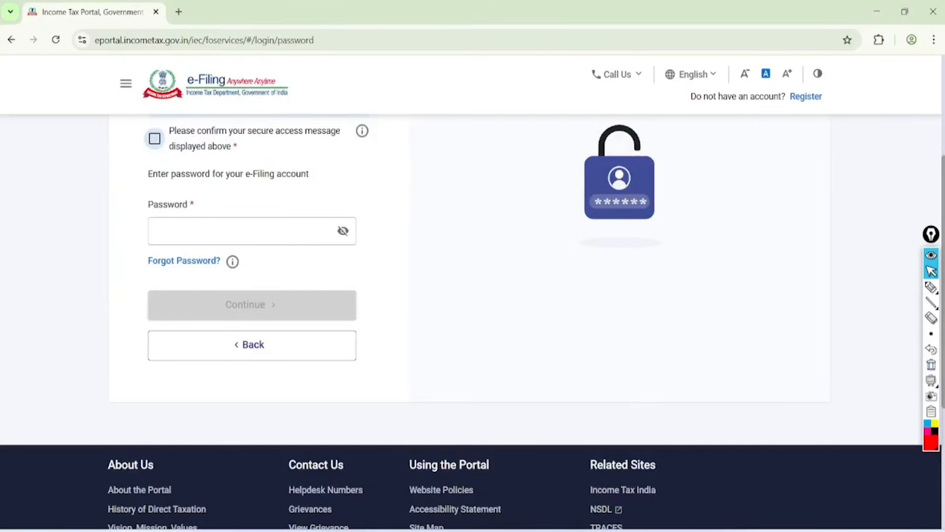
Step: Confirm the secure access message and enter the e-Filing account password
{"action": "left_click", "coordinate": [154, 139]}
{"action": "left_click", "coordinate": [185, 231]}
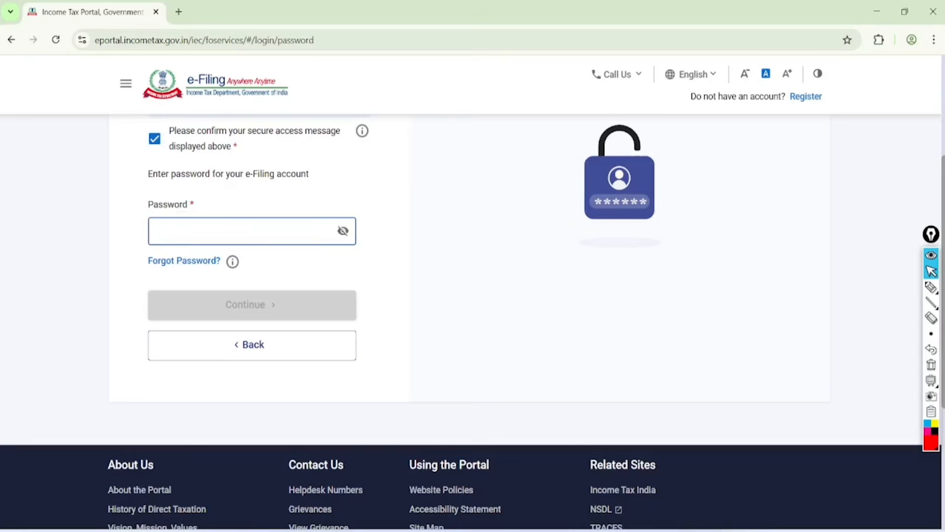
{"action": "type", "text": "••"}
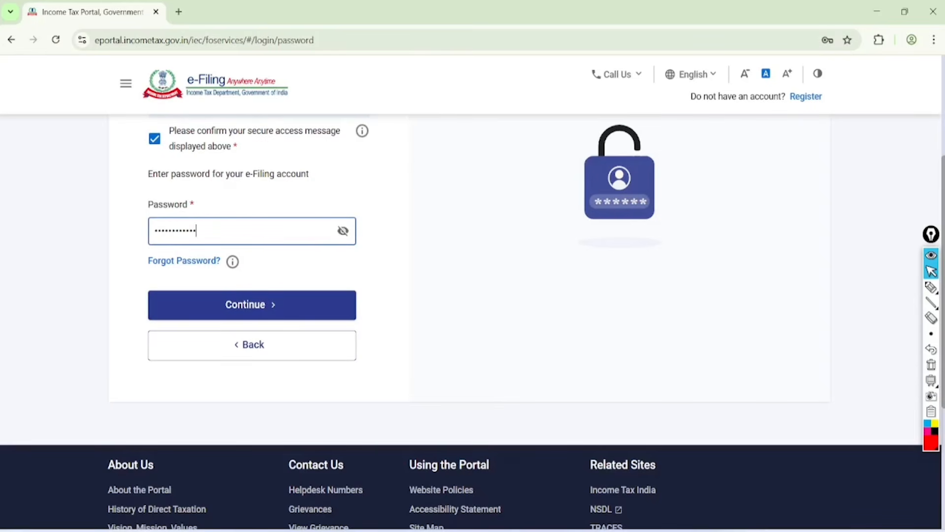
Step: Circle the Forgot Password link in red, clear the mark, and continue the login to the File Income Tax Return page
{"action": "left_click", "coordinate": [931, 287]}
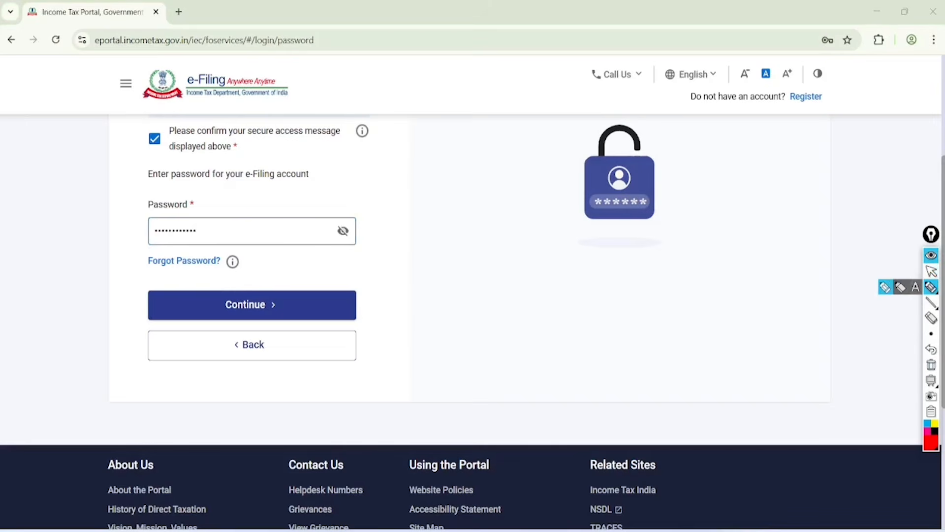
{"action": "mouse_move", "coordinate": [222, 241]}
{"action": "left_mouse_down"}
{"action": "mouse_move", "coordinate": [199, 237]}
{"action": "mouse_move", "coordinate": [225, 275]}
{"action": "mouse_move", "coordinate": [217, 231]}
{"action": "left_mouse_up"}
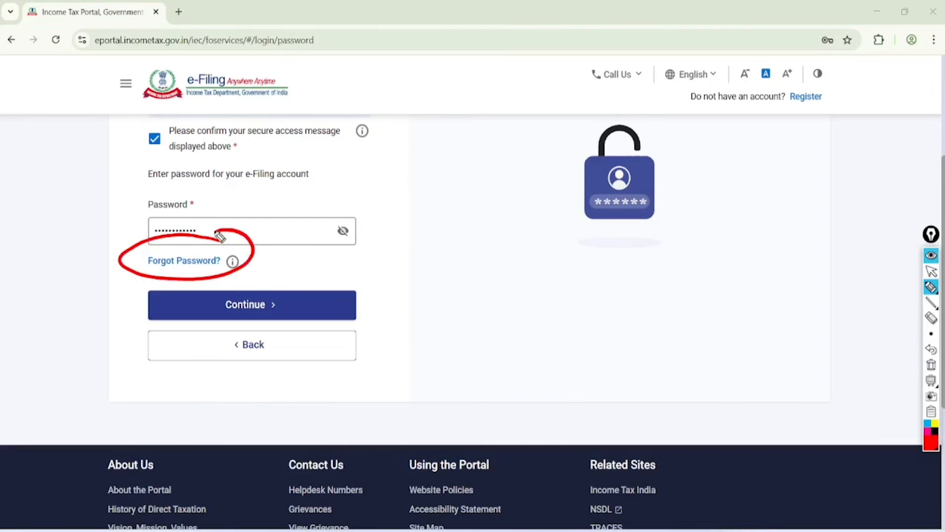
{"action": "left_click", "coordinate": [931, 271]}
{"action": "left_click", "coordinate": [930, 364]}
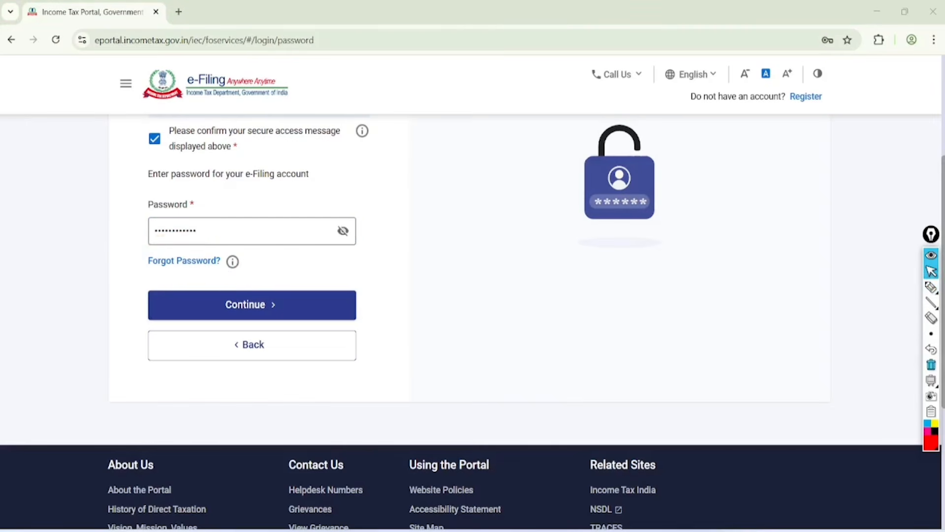
{"action": "scroll", "coordinate": [473, 320], "scroll_direction": "down", "scroll_amount": 2}
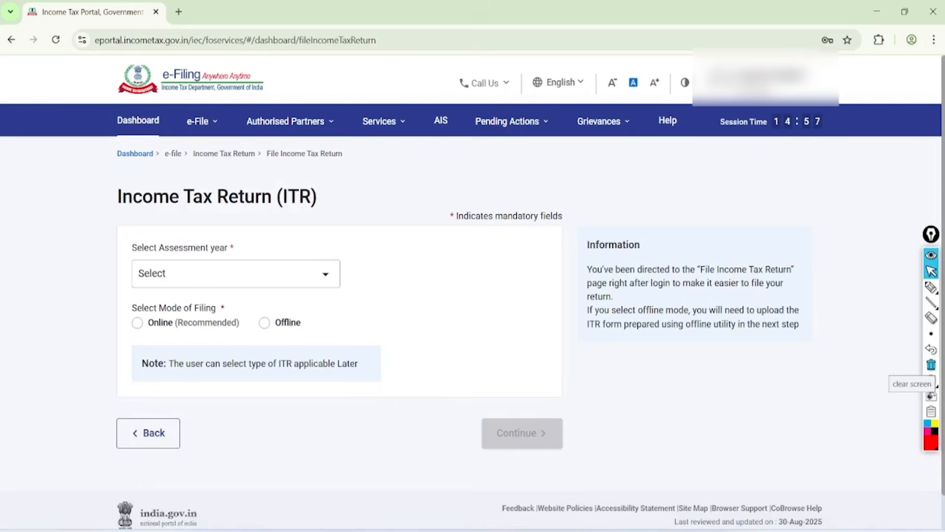
Step: Handwrite "AIS", "TIS" and "26AS" in red pen, circle them and the portal's AIS option, and clear the annotations
{"action": "left_click", "coordinate": [931, 287]}
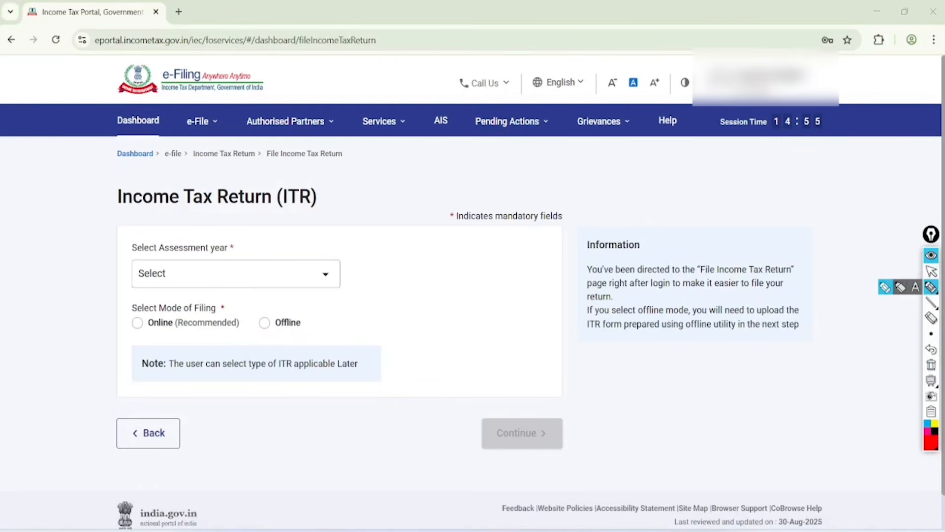
{"action": "mouse_move", "coordinate": [355, 223]}
{"action": "left_mouse_down"}
{"action": "mouse_move", "coordinate": [371, 186]}
{"action": "mouse_move", "coordinate": [397, 173]}
{"action": "mouse_move", "coordinate": [385, 182]}
{"action": "mouse_move", "coordinate": [380, 214]}
{"action": "left_mouse_up"}
{"action": "mouse_move", "coordinate": [375, 216]}
{"action": "left_mouse_down"}
{"action": "mouse_move", "coordinate": [390, 248]}
{"action": "mouse_move", "coordinate": [403, 234]}
{"action": "left_mouse_up"}
{"action": "left_click_drag", "start_coordinate": [413, 181], "coordinate": [423, 216]}
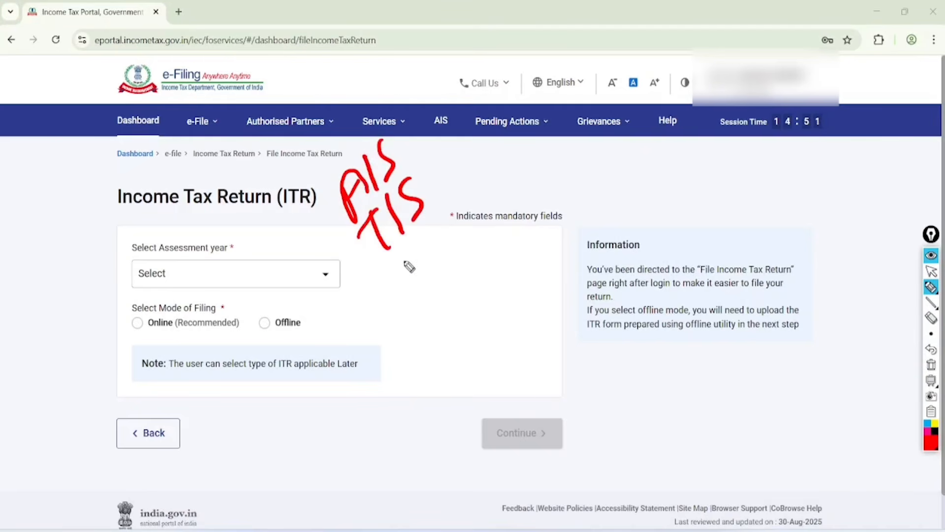
{"action": "left_click_drag", "start_coordinate": [389, 266], "coordinate": [421, 283]}
{"action": "mouse_move", "coordinate": [431, 244]}
{"action": "left_mouse_down"}
{"action": "mouse_move", "coordinate": [427, 268]}
{"action": "mouse_move", "coordinate": [447, 256]}
{"action": "left_mouse_up"}
{"action": "mouse_move", "coordinate": [463, 217]}
{"action": "left_mouse_down"}
{"action": "mouse_move", "coordinate": [463, 249]}
{"action": "mouse_move", "coordinate": [418, 306]}
{"action": "left_mouse_up"}
{"action": "left_click_drag", "start_coordinate": [470, 272], "coordinate": [437, 313]}
{"action": "left_click_drag", "start_coordinate": [433, 137], "coordinate": [404, 121]}
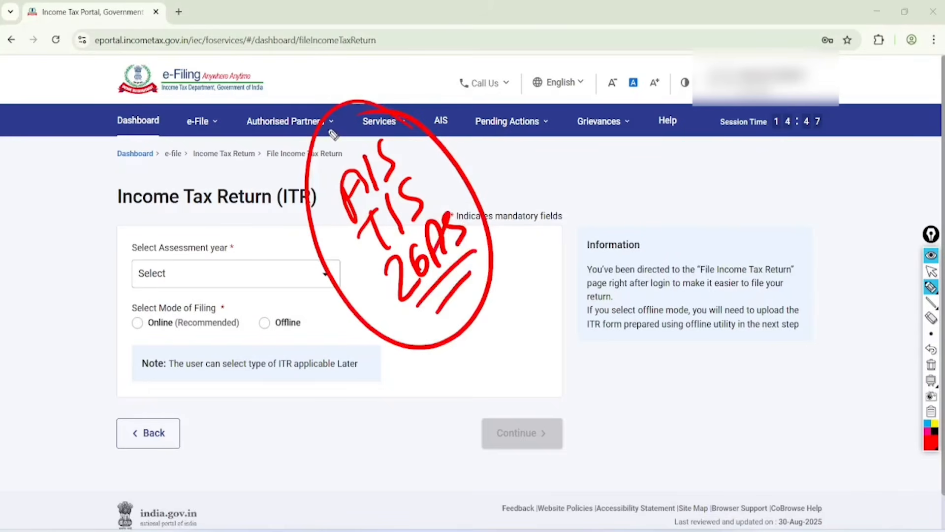
{"action": "mouse_move", "coordinate": [454, 79]}
{"action": "left_mouse_down"}
{"action": "mouse_move", "coordinate": [441, 148]}
{"action": "mouse_move", "coordinate": [430, 81]}
{"action": "left_mouse_up"}
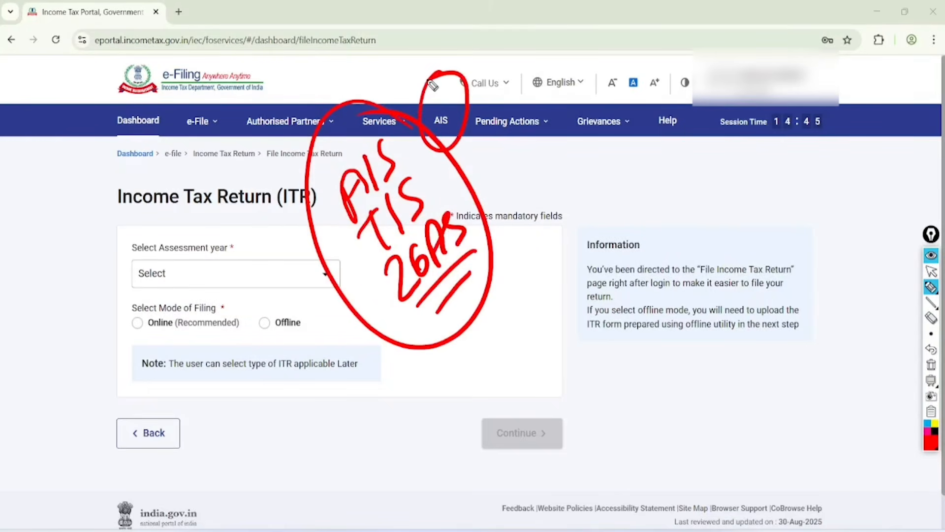
{"action": "left_click", "coordinate": [931, 365]}
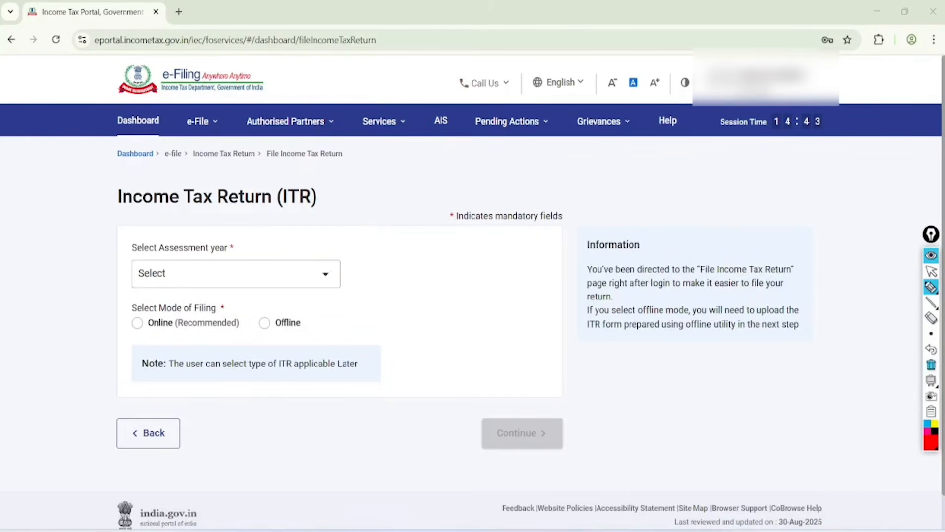
Step: Open the AIS Compliance Portal and its Annual Information Statement section, temporarily circling the AIS option in red pen
{"action": "left_click", "coordinate": [931, 271]}
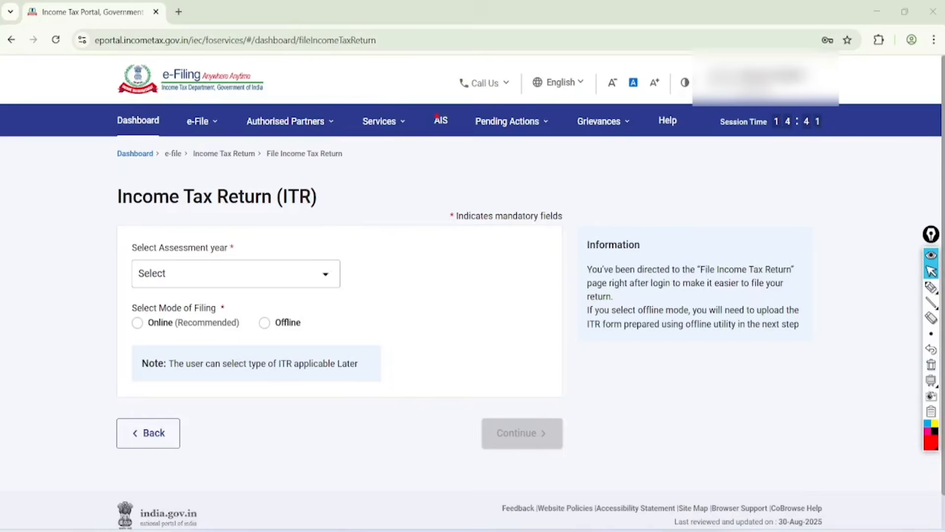
{"action": "left_click", "coordinate": [437, 118]}
{"action": "left_click", "coordinate": [931, 287]}
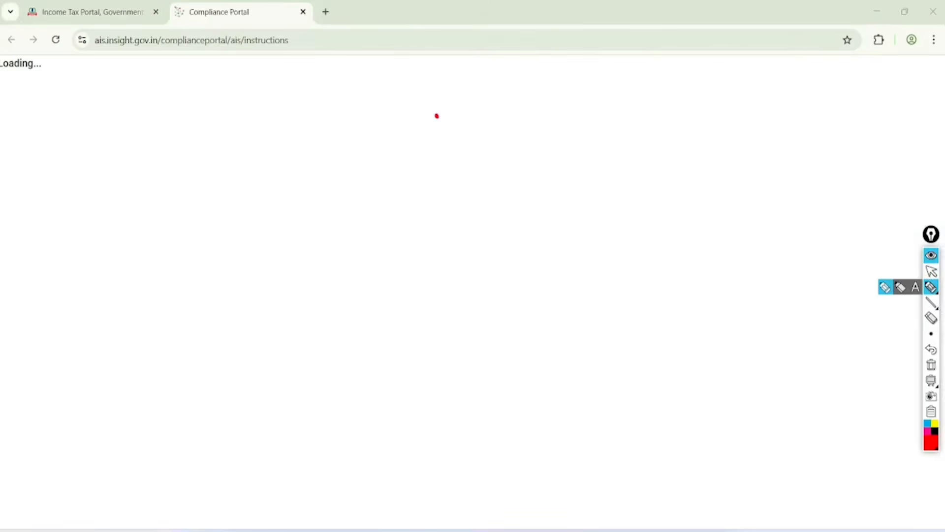
{"action": "mouse_move", "coordinate": [179, 190]}
{"action": "left_mouse_down"}
{"action": "mouse_move", "coordinate": [180, 165]}
{"action": "mouse_move", "coordinate": [140, 175]}
{"action": "left_mouse_up"}
{"action": "left_click", "coordinate": [931, 271]}
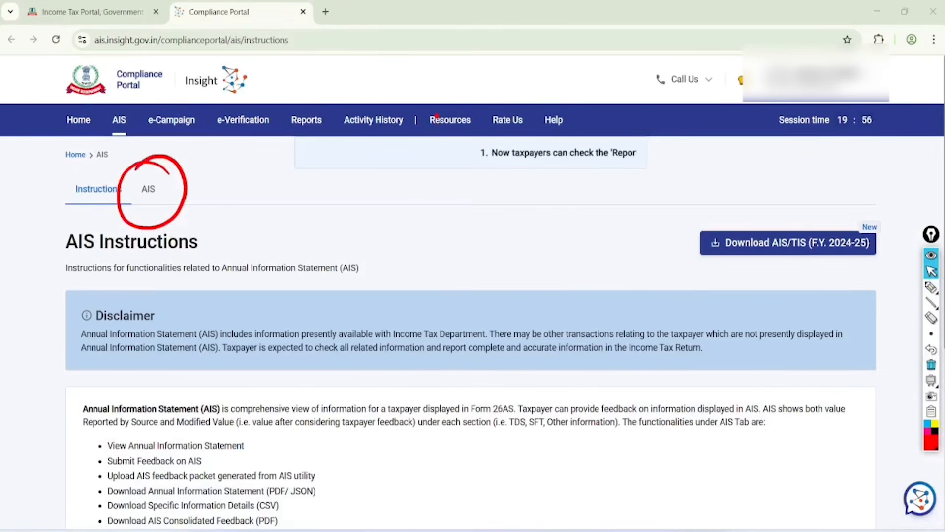
{"action": "left_click", "coordinate": [931, 364]}
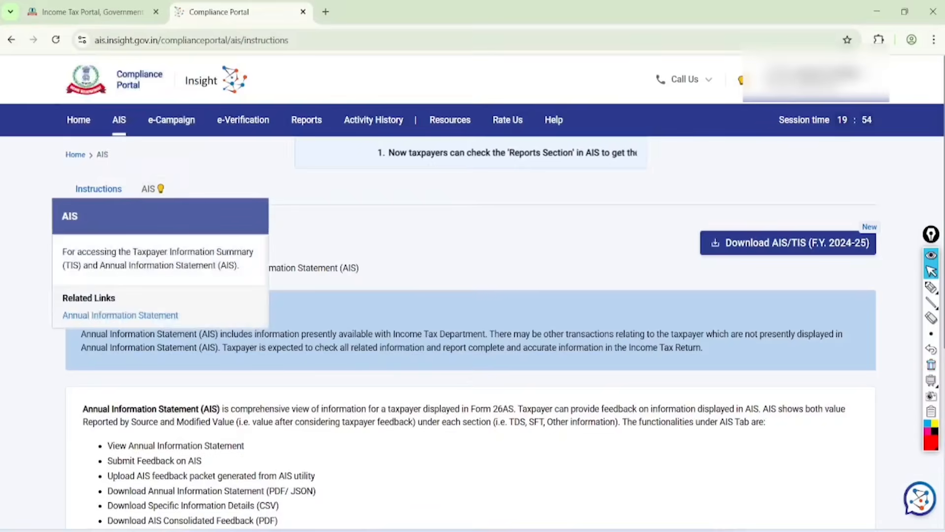
{"action": "left_click", "coordinate": [148, 189]}
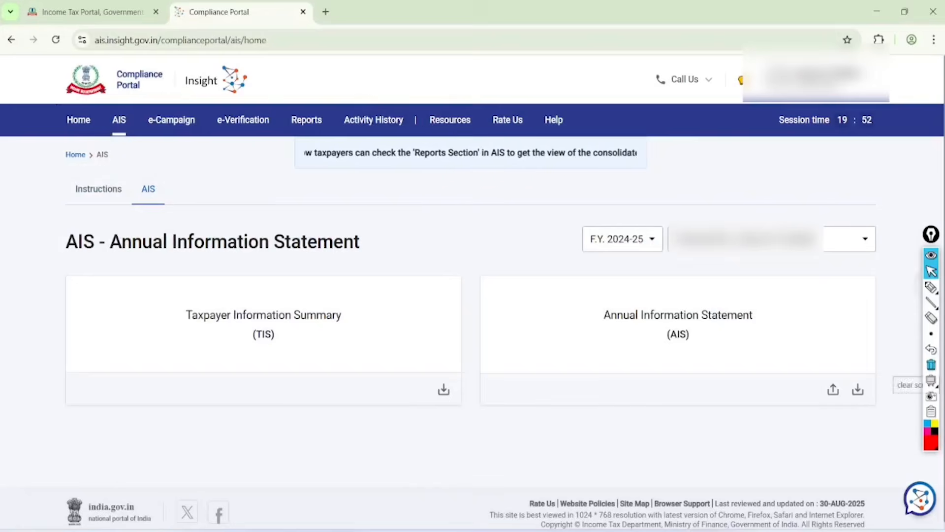
Step: Circle F.Y. 2024-25 and the Taxpayer Information Summary card in red, clear the marks, and open the Taxpayer Information Summary
{"action": "left_click", "coordinate": [931, 287]}
{"action": "mouse_move", "coordinate": [658, 194]}
{"action": "left_mouse_down"}
{"action": "mouse_move", "coordinate": [584, 186]}
{"action": "mouse_move", "coordinate": [669, 251]}
{"action": "left_mouse_up"}
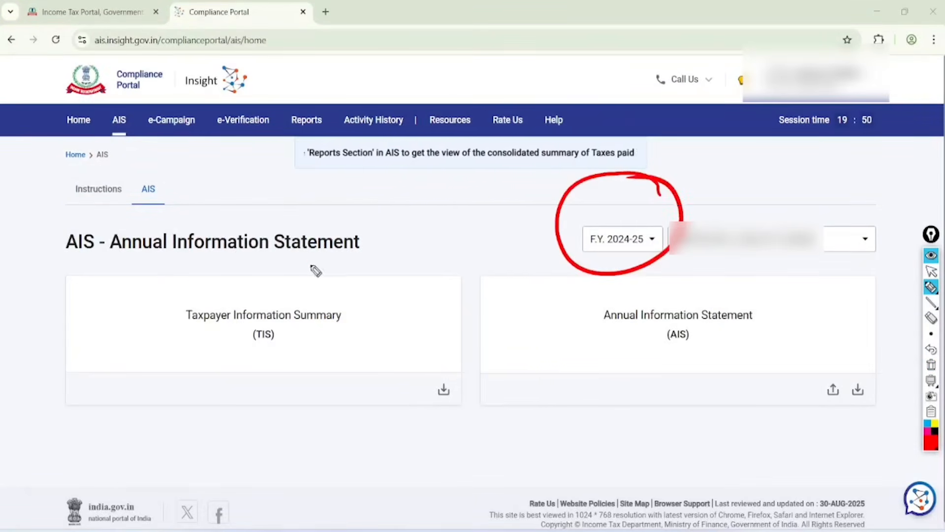
{"action": "mouse_move", "coordinate": [303, 259]}
{"action": "left_mouse_down"}
{"action": "mouse_move", "coordinate": [317, 377]}
{"action": "mouse_move", "coordinate": [221, 264]}
{"action": "left_mouse_up"}
{"action": "left_click", "coordinate": [931, 270]}
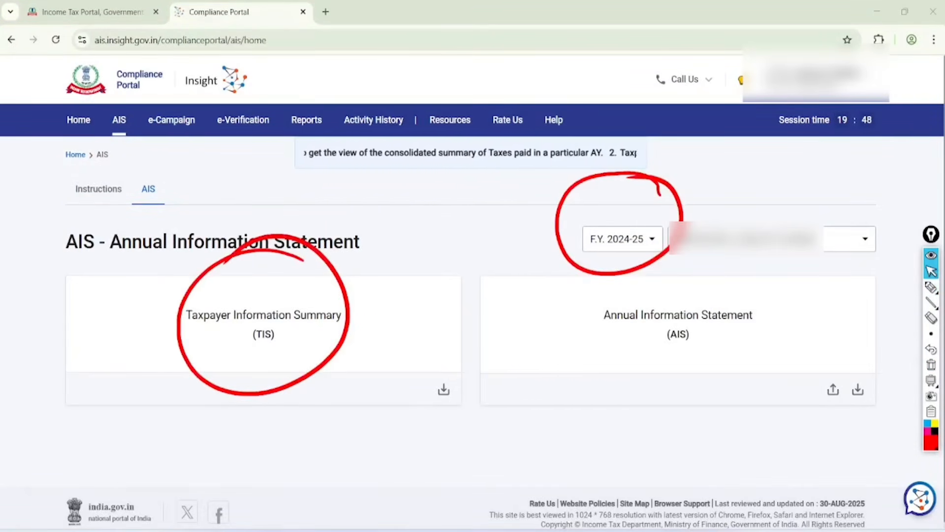
{"action": "left_click", "coordinate": [931, 365]}
{"action": "left_click", "coordinate": [280, 331]}
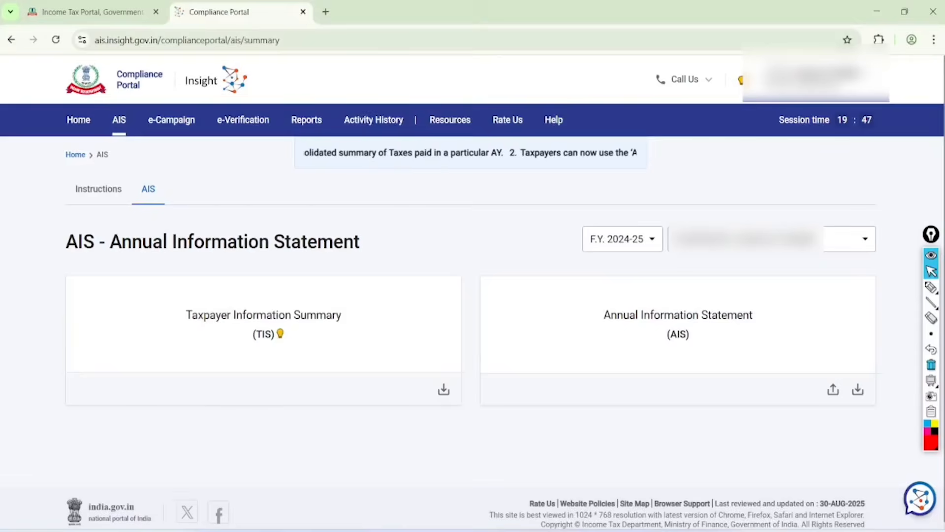
Step: Draw red check marks beside the savings bank interest and the securities and mutual fund purchase entries in the TIS
{"action": "scroll", "coordinate": [471, 295], "scroll_direction": "down", "scroll_amount": 2}
{"action": "scroll", "coordinate": [470, 295], "scroll_direction": "down", "scroll_amount": 1}
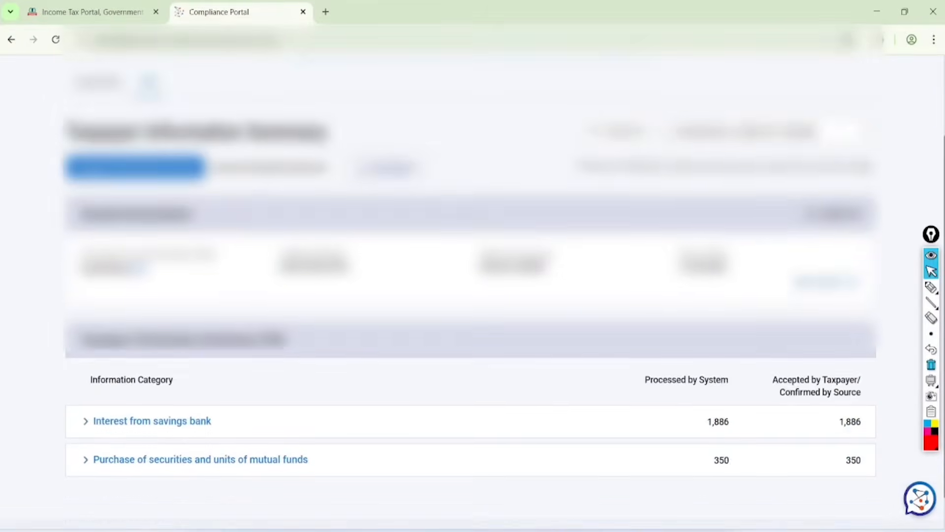
{"action": "scroll", "coordinate": [471, 296], "scroll_direction": "down", "scroll_amount": 1}
{"action": "left_click", "coordinate": [931, 287]}
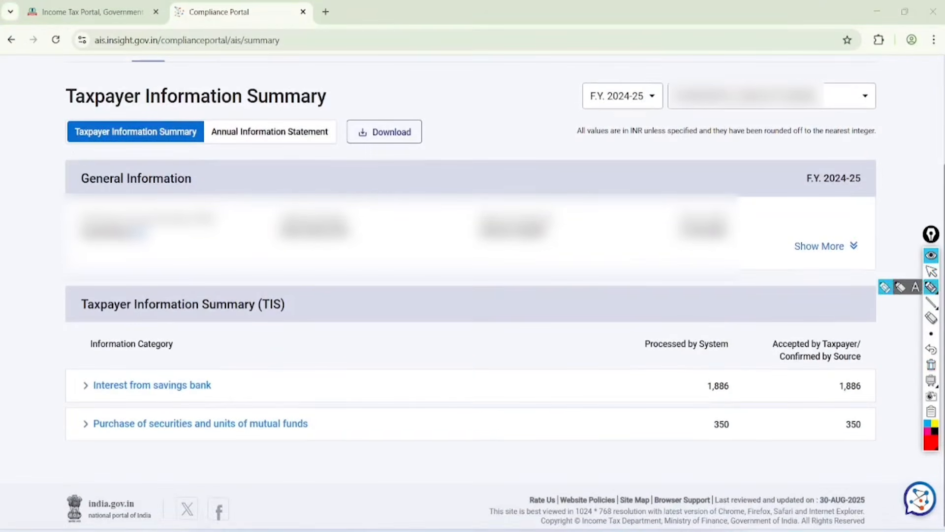
{"action": "mouse_move", "coordinate": [217, 362]}
{"action": "left_mouse_down"}
{"action": "mouse_move", "coordinate": [236, 375]}
{"action": "mouse_move", "coordinate": [311, 304]}
{"action": "left_mouse_up"}
{"action": "left_click_drag", "start_coordinate": [247, 412], "coordinate": [327, 358]}
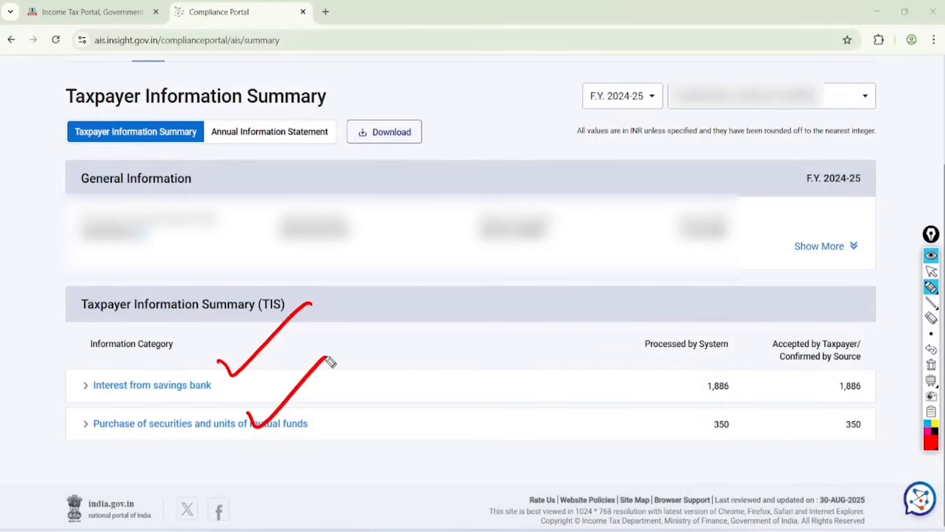
Step: Clear the red check marks from the TIS and open the Income Tax Returns options in the e-Filing portal
{"action": "left_click", "coordinate": [931, 271]}
{"action": "left_click", "coordinate": [931, 364]}
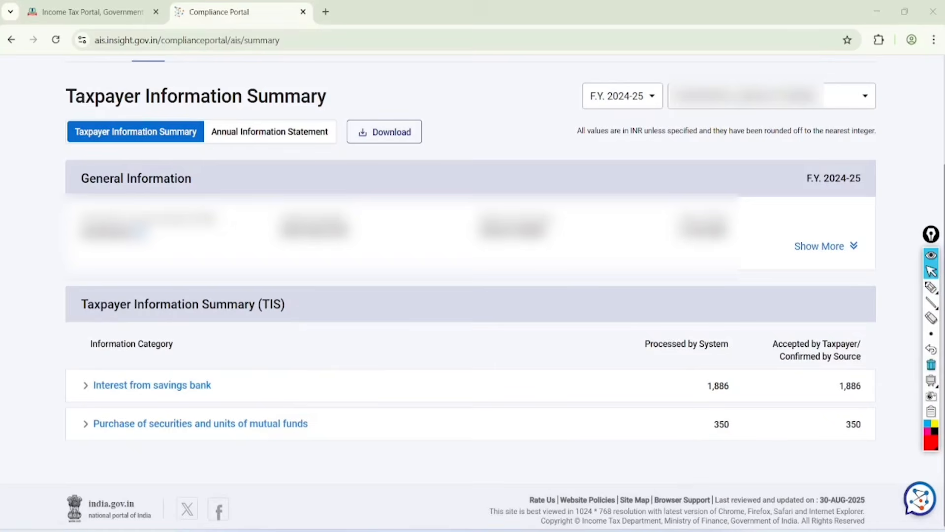
{"action": "left_click", "coordinate": [93, 12]}
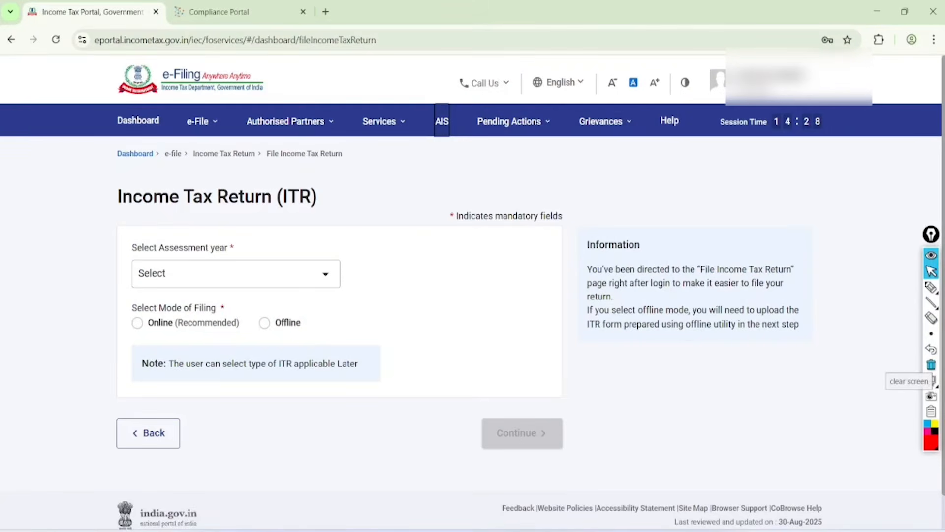
{"action": "left_click", "coordinate": [202, 122]}
{"action": "left_click", "coordinate": [275, 153]}
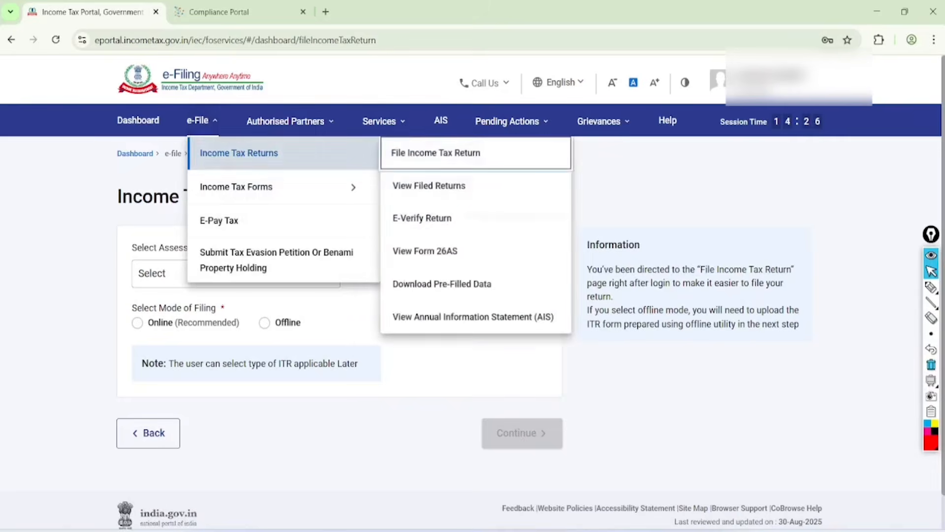
Step: Circle the View Form 26AS option in red, clear the mark, and open Form 26AS on TRACES
{"action": "left_click", "coordinate": [931, 287]}
{"action": "mouse_move", "coordinate": [475, 238]}
{"action": "left_mouse_down"}
{"action": "mouse_move", "coordinate": [433, 266]}
{"action": "mouse_move", "coordinate": [460, 234]}
{"action": "left_mouse_up"}
{"action": "left_click", "coordinate": [931, 270]}
{"action": "left_click", "coordinate": [931, 365]}
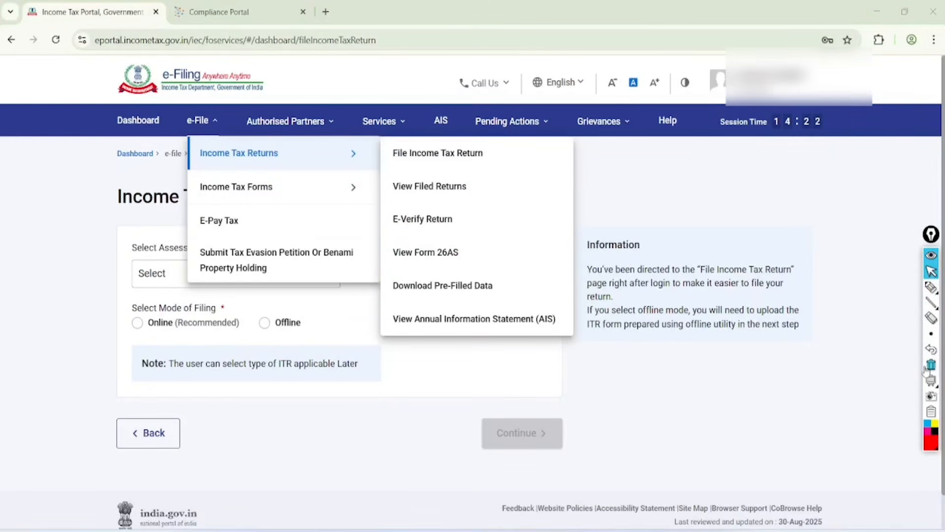
{"action": "left_click", "coordinate": [426, 252]}
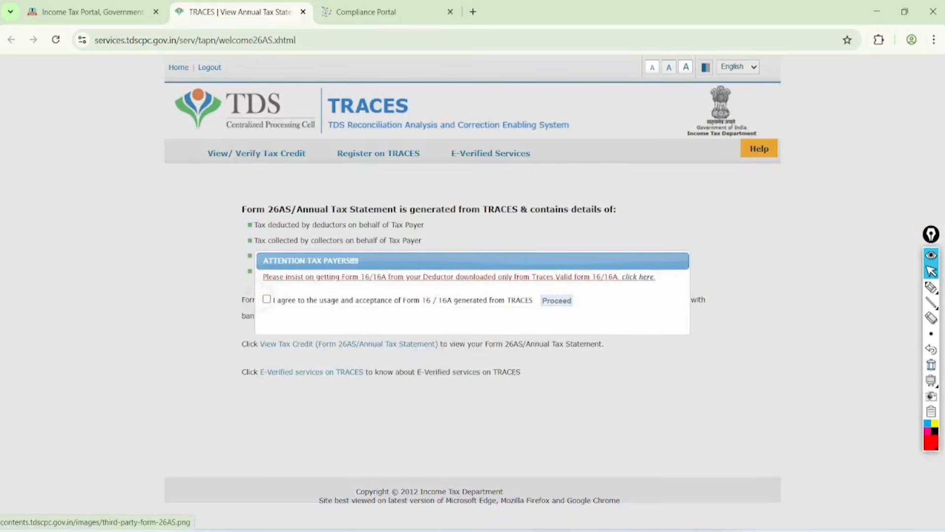
Step: Agree to the usage of Form 16/16A generated from TRACES and open the Form 26AS tax credit view
{"action": "left_click", "coordinate": [266, 298]}
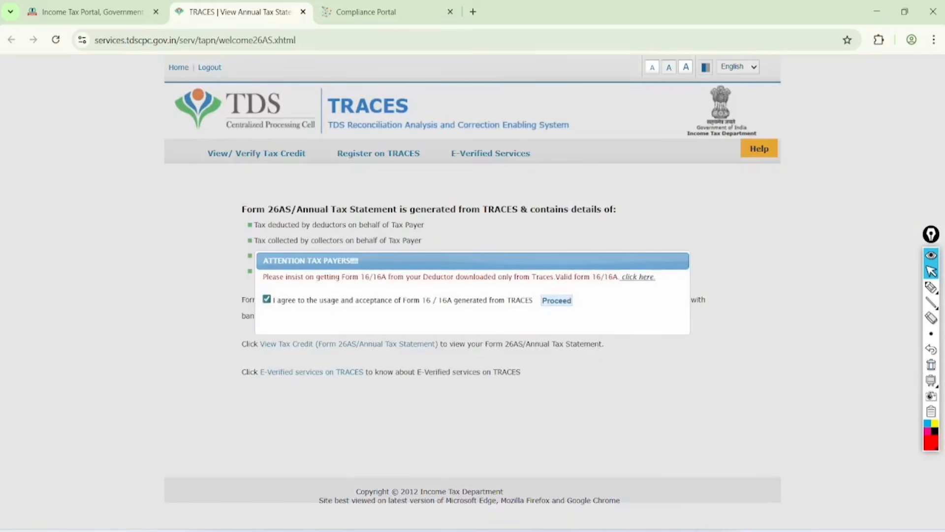
{"action": "left_click", "coordinate": [557, 300]}
{"action": "left_click", "coordinate": [349, 344]}
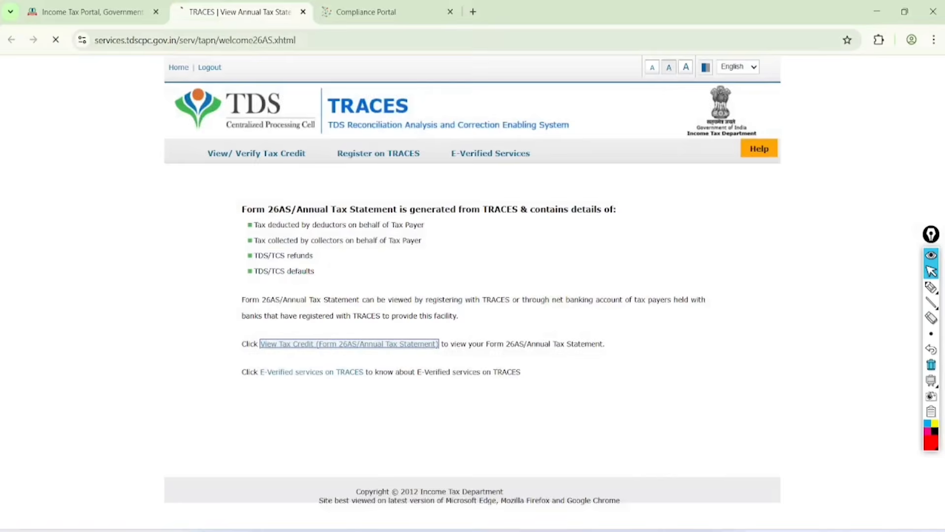
Step: Display the Form 26AS annual tax statement for assessment year 2025-26 in HTML format
{"action": "left_click", "coordinate": [515, 219]}
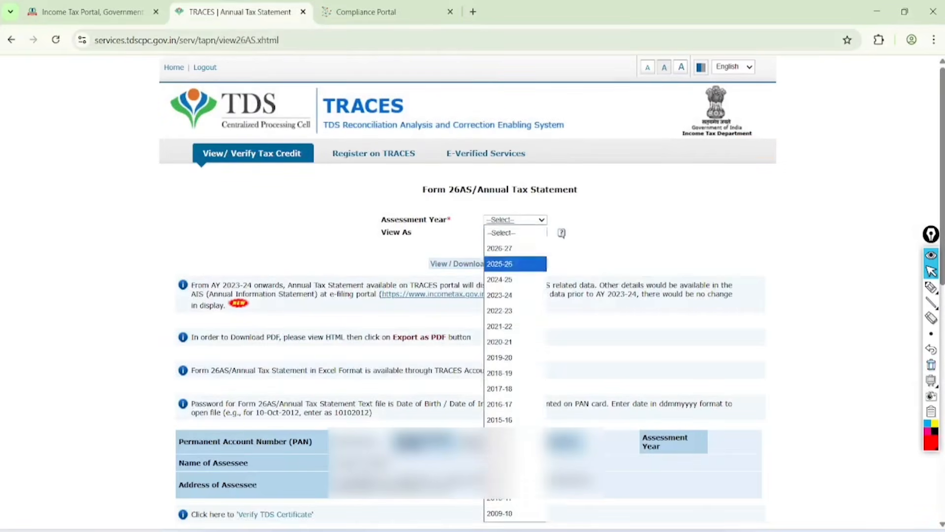
{"action": "left_click", "coordinate": [500, 264]}
{"action": "left_click", "coordinate": [515, 232]}
{"action": "left_click", "coordinate": [495, 256]}
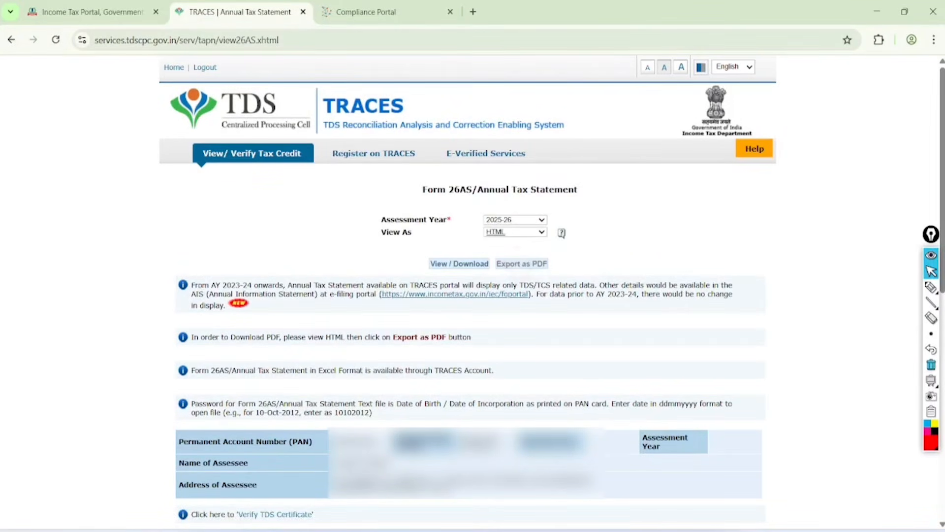
{"action": "left_click", "coordinate": [460, 264]}
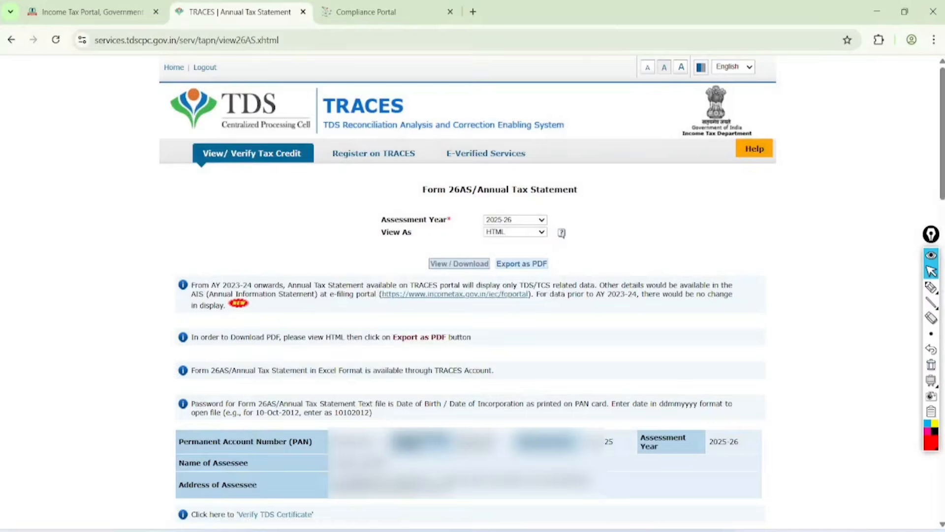
Step: Circle the Part I tax deducted at source and Part II 15G/15H headings of Form 26AS in red
{"action": "scroll", "coordinate": [470, 296], "scroll_direction": "down", "scroll_amount": 12}
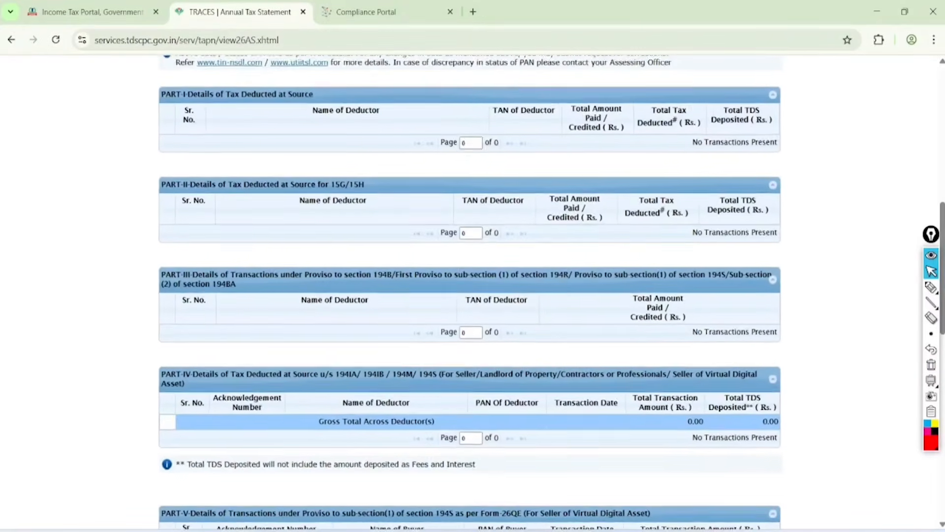
{"action": "scroll", "coordinate": [470, 296], "scroll_direction": "up", "scroll_amount": 1}
{"action": "left_click", "coordinate": [931, 287]}
{"action": "mouse_move", "coordinate": [284, 53]}
{"action": "left_mouse_down"}
{"action": "mouse_move", "coordinate": [169, 118]}
{"action": "mouse_move", "coordinate": [225, 75]}
{"action": "left_mouse_up"}
{"action": "mouse_move", "coordinate": [370, 141]}
{"action": "left_mouse_down"}
{"action": "mouse_move", "coordinate": [407, 164]}
{"action": "mouse_move", "coordinate": [334, 157]}
{"action": "left_mouse_up"}
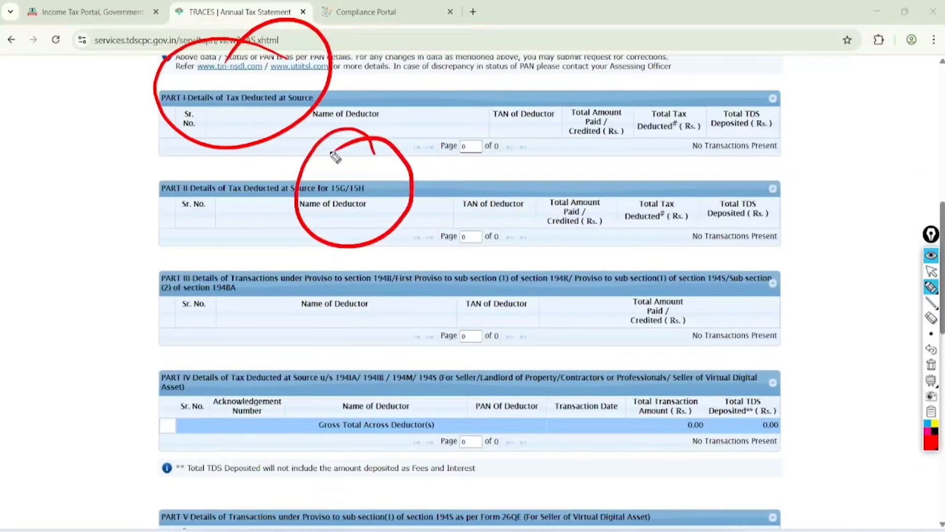
Step: Handwrite "TCS" and "RT" in red over the Form 26AS tables, circle them, and clear all annotations
{"action": "left_click_drag", "start_coordinate": [359, 321], "coordinate": [391, 295]}
{"action": "left_click_drag", "start_coordinate": [378, 300], "coordinate": [388, 331]}
{"action": "left_click_drag", "start_coordinate": [400, 288], "coordinate": [409, 309]}
{"action": "left_click_drag", "start_coordinate": [405, 269], "coordinate": [406, 307]}
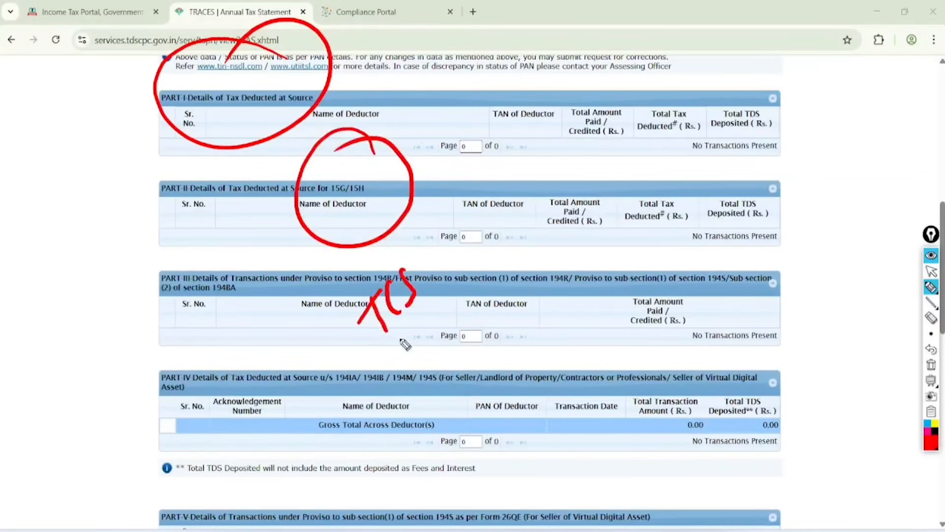
{"action": "mouse_move", "coordinate": [406, 369]}
{"action": "left_mouse_down"}
{"action": "mouse_move", "coordinate": [432, 364]}
{"action": "mouse_move", "coordinate": [423, 315]}
{"action": "mouse_move", "coordinate": [434, 385]}
{"action": "mouse_move", "coordinate": [446, 351]}
{"action": "left_mouse_up"}
{"action": "mouse_move", "coordinate": [442, 255]}
{"action": "left_mouse_down"}
{"action": "mouse_move", "coordinate": [498, 276]}
{"action": "mouse_move", "coordinate": [395, 249]}
{"action": "left_mouse_up"}
{"action": "left_click", "coordinate": [931, 271]}
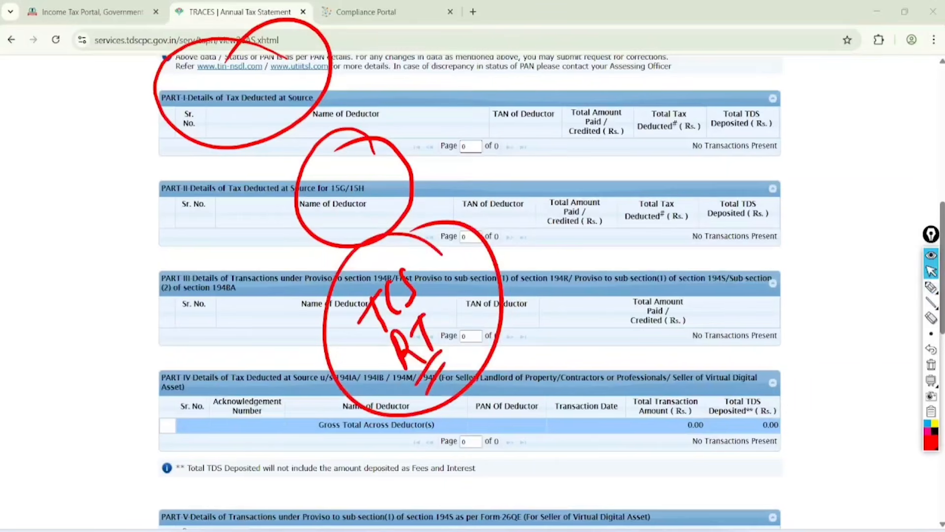
{"action": "left_click", "coordinate": [931, 349]}
{"action": "left_click", "coordinate": [931, 364]}
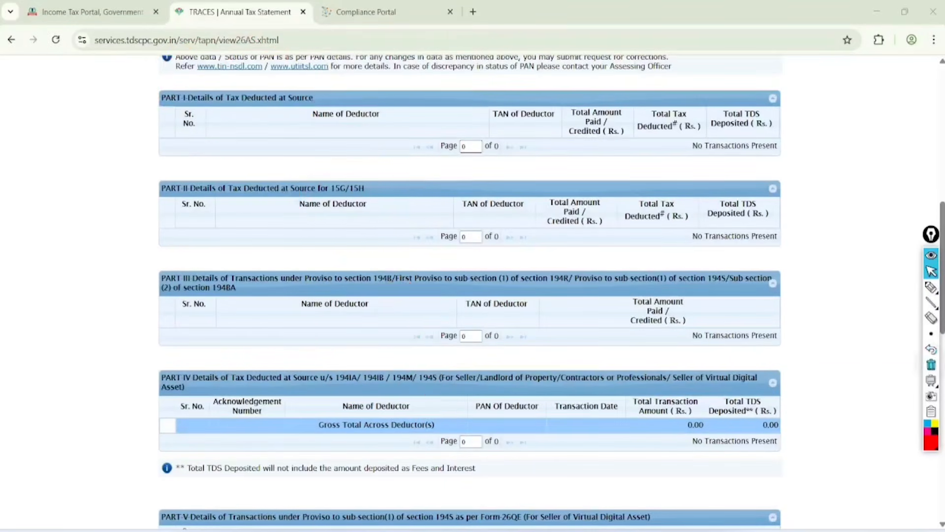
Step: Return to the e-Filing tab, then switch to the top of the BS ITR 4 25.26 PDF
{"action": "left_click", "coordinate": [92, 11]}
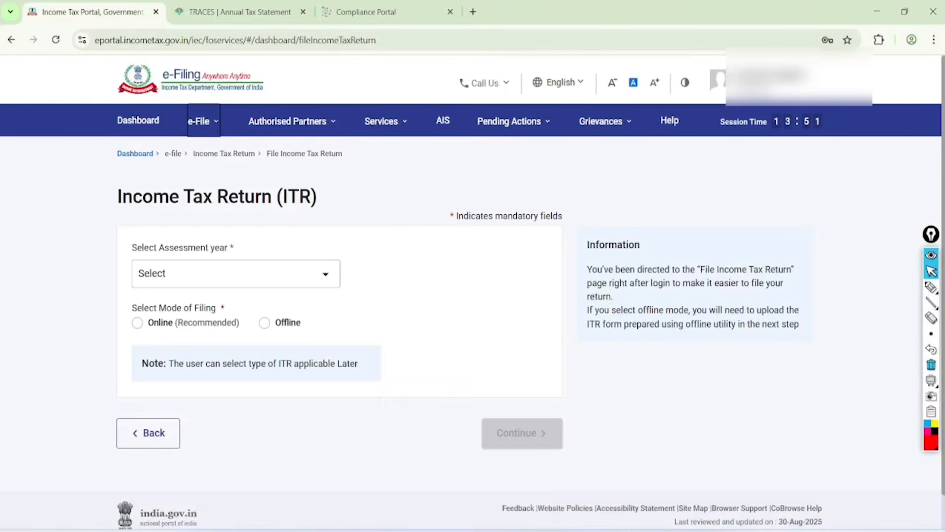
{"action": "key", "text": "alt+Tab"}
{"action": "scroll", "coordinate": [125, 255], "scroll_direction": "up", "scroll_amount": 1}
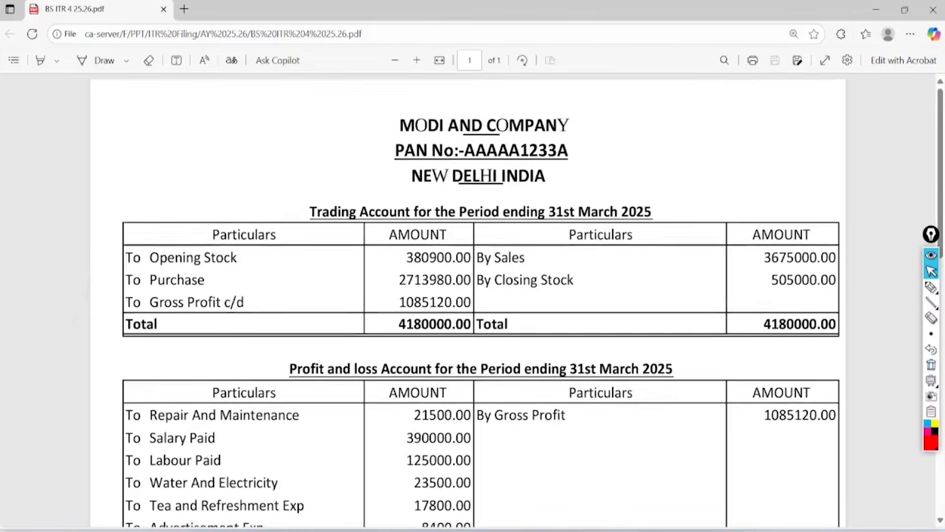
Step: Handwrite a circled "BS", an underlined "XXX" and a double-underlined "Bank Loan" in red beside the company heading
{"action": "left_click", "coordinate": [931, 287]}
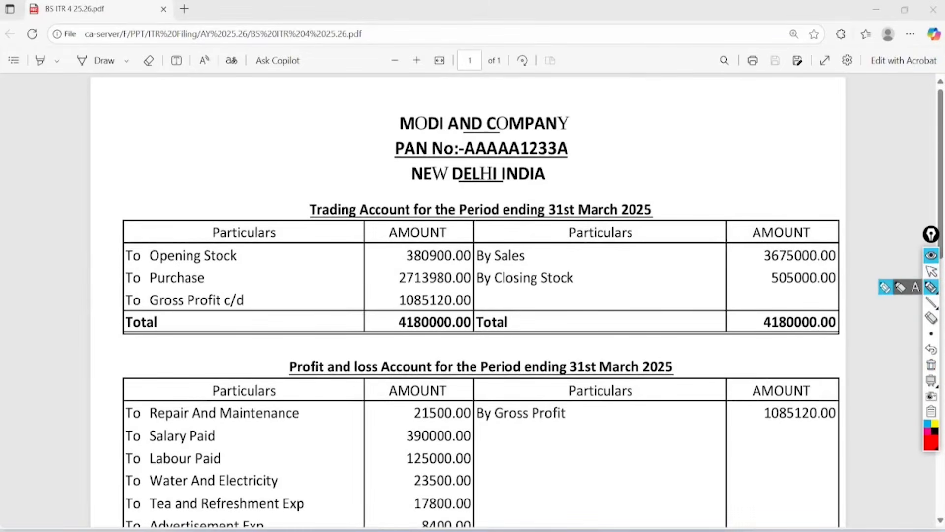
{"action": "mouse_move", "coordinate": [127, 130]}
{"action": "left_mouse_down"}
{"action": "mouse_move", "coordinate": [143, 159]}
{"action": "mouse_move", "coordinate": [148, 148]}
{"action": "left_mouse_up"}
{"action": "left_click_drag", "start_coordinate": [157, 104], "coordinate": [149, 149]}
{"action": "mouse_move", "coordinate": [165, 89]}
{"action": "left_mouse_down"}
{"action": "mouse_move", "coordinate": [123, 182]}
{"action": "mouse_move", "coordinate": [139, 92]}
{"action": "left_mouse_up"}
{"action": "mouse_move", "coordinate": [216, 117]}
{"action": "left_mouse_down"}
{"action": "mouse_move", "coordinate": [231, 98]}
{"action": "mouse_move", "coordinate": [273, 96]}
{"action": "mouse_move", "coordinate": [249, 139]}
{"action": "mouse_move", "coordinate": [270, 113]}
{"action": "left_mouse_up"}
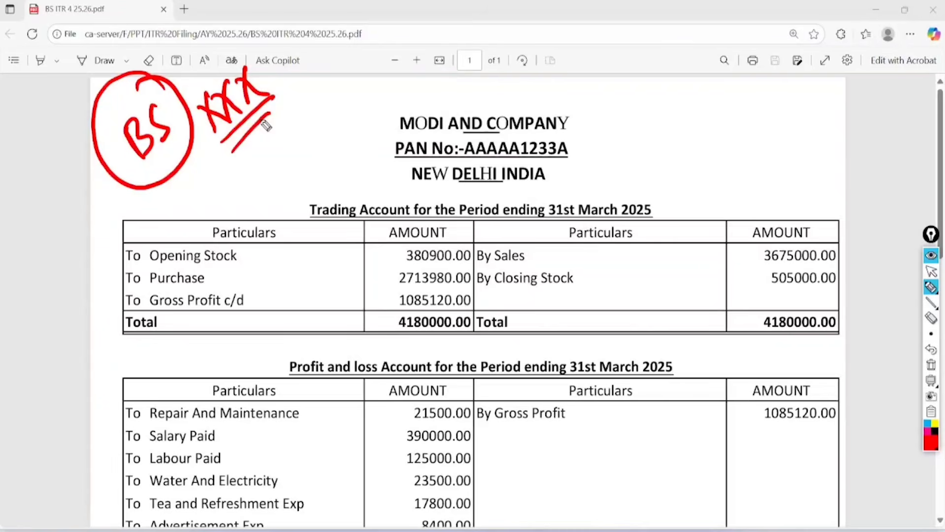
{"action": "mouse_move", "coordinate": [613, 99]}
{"action": "left_mouse_down"}
{"action": "mouse_move", "coordinate": [633, 126]}
{"action": "mouse_move", "coordinate": [679, 79]}
{"action": "mouse_move", "coordinate": [709, 94]}
{"action": "mouse_move", "coordinate": [778, 67]}
{"action": "left_mouse_up"}
{"action": "mouse_move", "coordinate": [621, 160]}
{"action": "left_mouse_down"}
{"action": "mouse_move", "coordinate": [784, 79]}
{"action": "mouse_move", "coordinate": [780, 92]}
{"action": "left_mouse_up"}
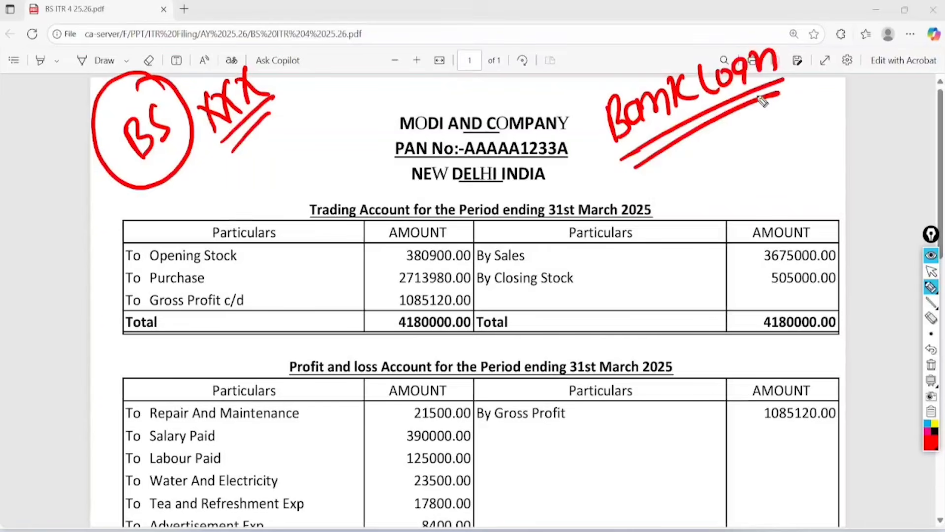
Step: Handwrite "ITR XX", "Comp" and a circled "BS" in red, circle the company heading, and clear all annotations
{"action": "mouse_move", "coordinate": [276, 139]}
{"action": "left_mouse_down"}
{"action": "mouse_move", "coordinate": [268, 173]}
{"action": "mouse_move", "coordinate": [301, 129]}
{"action": "left_mouse_up"}
{"action": "mouse_move", "coordinate": [290, 136]}
{"action": "left_mouse_down"}
{"action": "mouse_move", "coordinate": [286, 170]}
{"action": "mouse_move", "coordinate": [327, 152]}
{"action": "left_mouse_up"}
{"action": "left_click_drag", "start_coordinate": [317, 118], "coordinate": [383, 109]}
{"action": "mouse_move", "coordinate": [315, 190]}
{"action": "left_mouse_down"}
{"action": "mouse_move", "coordinate": [308, 228]}
{"action": "mouse_move", "coordinate": [332, 181]}
{"action": "mouse_move", "coordinate": [356, 172]}
{"action": "mouse_move", "coordinate": [364, 187]}
{"action": "left_mouse_up"}
{"action": "mouse_move", "coordinate": [369, 145]}
{"action": "left_mouse_down"}
{"action": "mouse_move", "coordinate": [366, 185]}
{"action": "mouse_move", "coordinate": [378, 170]}
{"action": "left_mouse_up"}
{"action": "mouse_move", "coordinate": [391, 173]}
{"action": "left_mouse_down"}
{"action": "mouse_move", "coordinate": [337, 223]}
{"action": "mouse_move", "coordinate": [353, 283]}
{"action": "left_mouse_up"}
{"action": "mouse_move", "coordinate": [334, 253]}
{"action": "left_mouse_down"}
{"action": "mouse_move", "coordinate": [350, 264]}
{"action": "mouse_move", "coordinate": [353, 282]}
{"action": "left_mouse_up"}
{"action": "left_click_drag", "start_coordinate": [379, 243], "coordinate": [372, 267]}
{"action": "mouse_move", "coordinate": [371, 224]}
{"action": "left_mouse_down"}
{"action": "mouse_move", "coordinate": [386, 277]}
{"action": "mouse_move", "coordinate": [348, 234]}
{"action": "left_mouse_up"}
{"action": "mouse_move", "coordinate": [520, 50]}
{"action": "left_mouse_down"}
{"action": "mouse_move", "coordinate": [387, 182]}
{"action": "mouse_move", "coordinate": [404, 93]}
{"action": "left_mouse_up"}
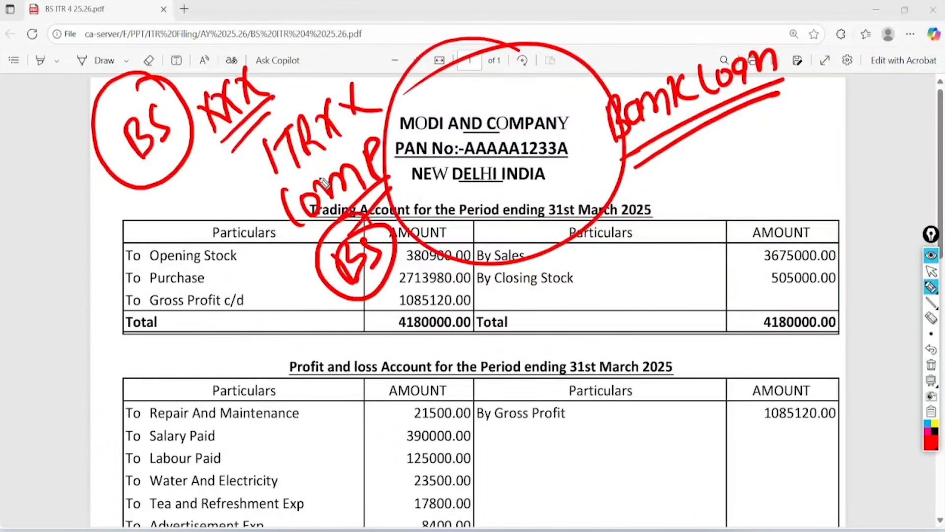
{"action": "left_click", "coordinate": [931, 271]}
{"action": "left_click", "coordinate": [931, 364]}
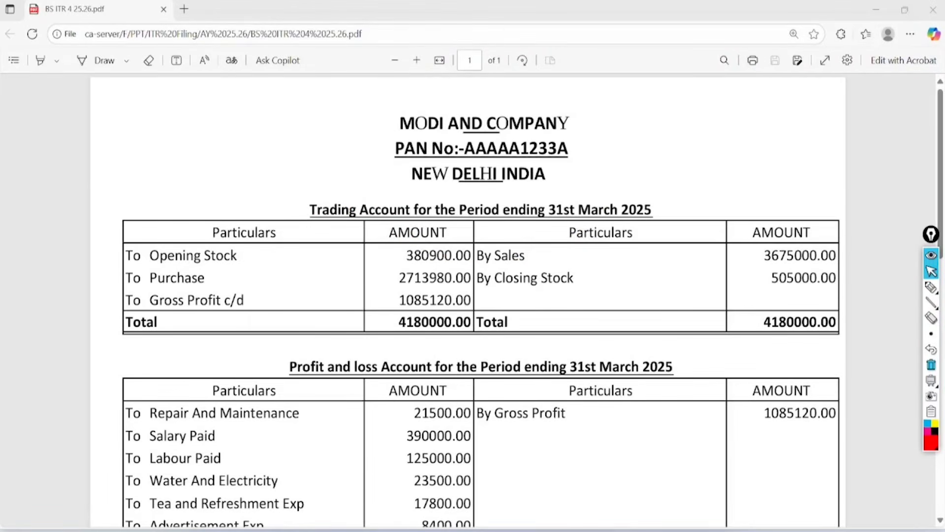
Step: Circle both ends of the Trading Account and Profit and Loss Account headings in red, then clear the marks
{"action": "scroll", "coordinate": [468, 295], "scroll_direction": "down", "scroll_amount": 2}
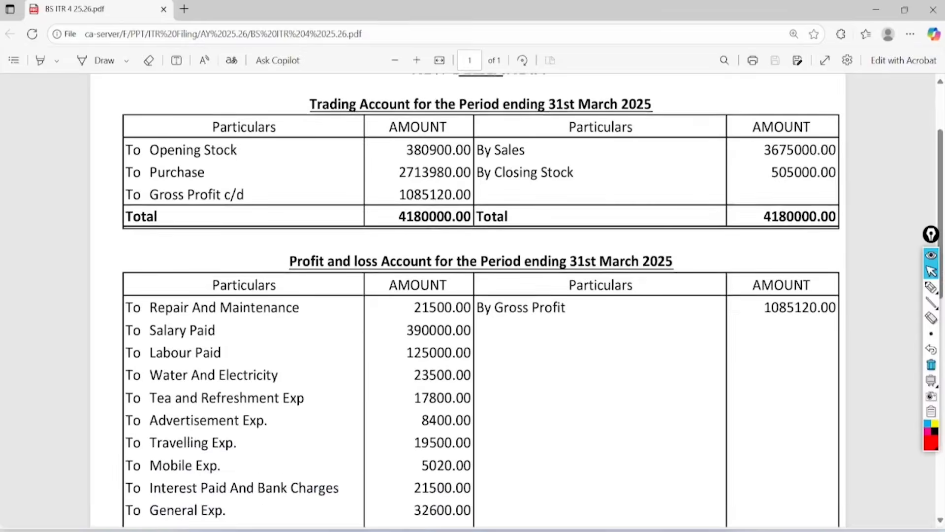
{"action": "left_click", "coordinate": [931, 287]}
{"action": "mouse_move", "coordinate": [355, 63]}
{"action": "left_mouse_down"}
{"action": "mouse_move", "coordinate": [317, 141]}
{"action": "mouse_move", "coordinate": [314, 81]}
{"action": "left_mouse_up"}
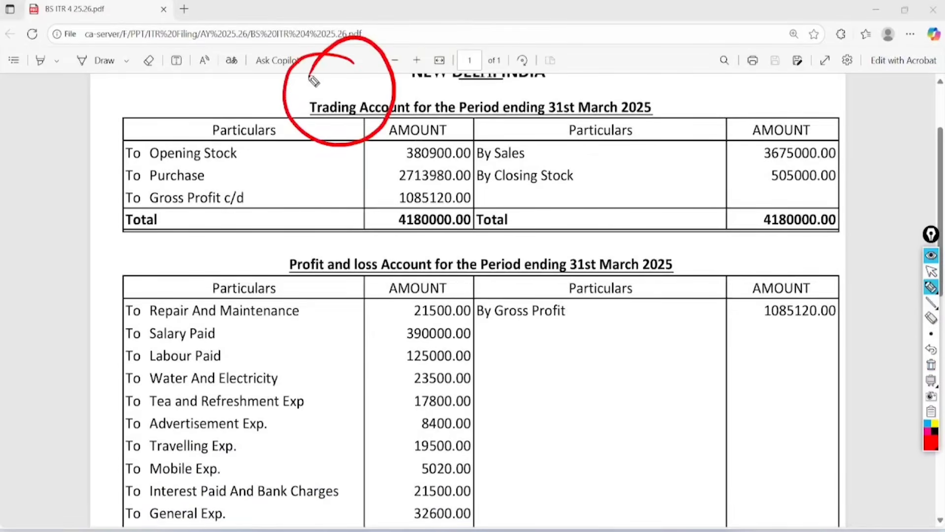
{"action": "mouse_move", "coordinate": [657, 69]}
{"action": "left_mouse_down"}
{"action": "mouse_move", "coordinate": [671, 116]}
{"action": "mouse_move", "coordinate": [610, 69]}
{"action": "left_mouse_up"}
{"action": "mouse_move", "coordinate": [338, 203]}
{"action": "left_mouse_down"}
{"action": "mouse_move", "coordinate": [380, 281]}
{"action": "mouse_move", "coordinate": [291, 241]}
{"action": "left_mouse_up"}
{"action": "mouse_move", "coordinate": [682, 229]}
{"action": "left_mouse_down"}
{"action": "mouse_move", "coordinate": [709, 249]}
{"action": "mouse_move", "coordinate": [631, 214]}
{"action": "left_mouse_up"}
{"action": "left_click", "coordinate": [931, 270]}
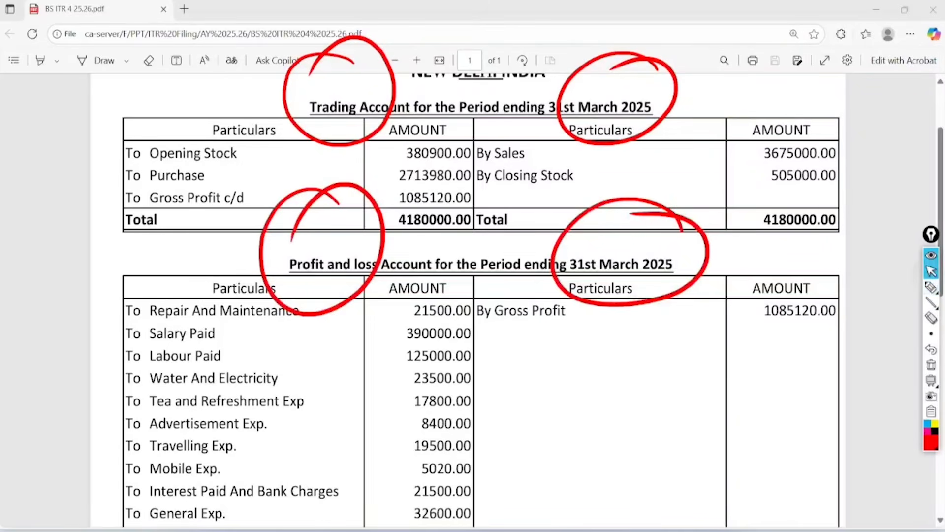
{"action": "left_click", "coordinate": [930, 365]}
Step: Circle both ends of the Balance Sheet heading dated 31st March 2025 in red, then clear the marks
{"action": "scroll", "coordinate": [480, 300], "scroll_direction": "down", "scroll_amount": 6}
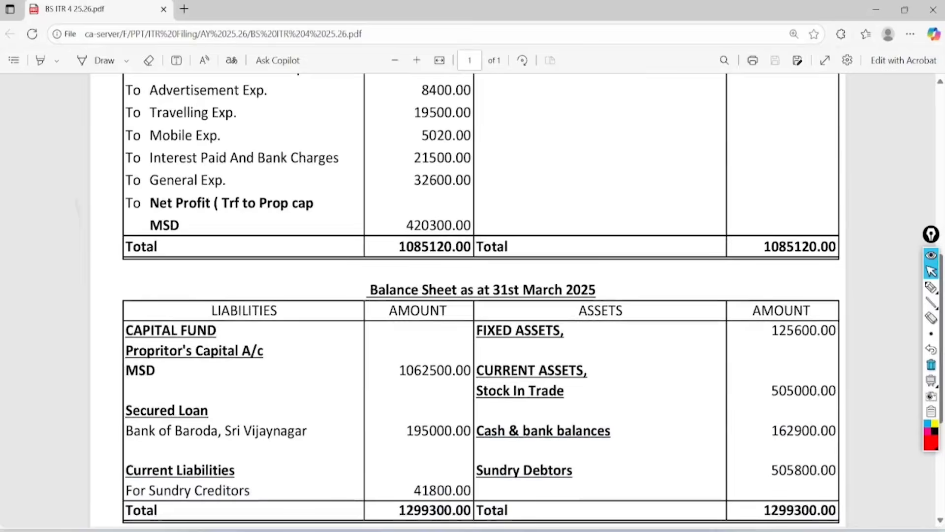
{"action": "left_click", "coordinate": [931, 287]}
{"action": "mouse_move", "coordinate": [419, 155]}
{"action": "left_mouse_down"}
{"action": "mouse_move", "coordinate": [371, 261]}
{"action": "mouse_move", "coordinate": [385, 202]}
{"action": "left_mouse_up"}
{"action": "mouse_move", "coordinate": [587, 178]}
{"action": "left_mouse_down"}
{"action": "mouse_move", "coordinate": [619, 205]}
{"action": "mouse_move", "coordinate": [552, 175]}
{"action": "left_mouse_up"}
{"action": "left_click", "coordinate": [931, 271]}
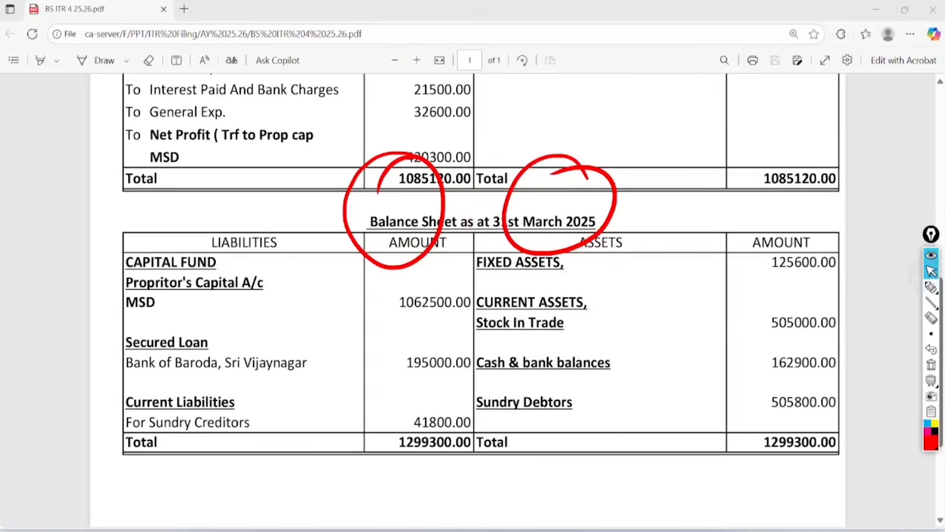
{"action": "left_click", "coordinate": [931, 365]}
Step: Circle the sales amount in the Trading Account in red and handwrite "40L" beside the By Sales entry
{"action": "scroll", "coordinate": [467, 301], "scroll_direction": "up", "scroll_amount": 8}
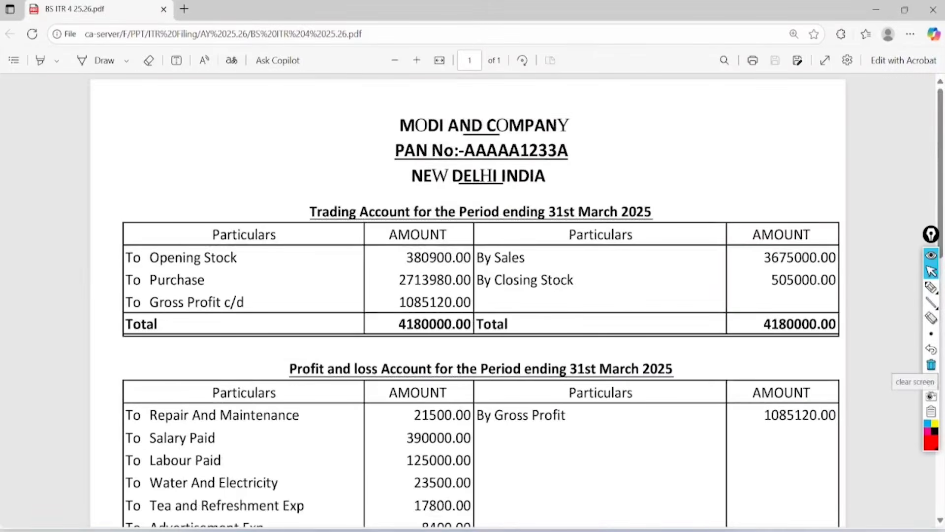
{"action": "scroll", "coordinate": [468, 300], "scroll_direction": "down", "scroll_amount": 1}
{"action": "scroll", "coordinate": [468, 300], "scroll_direction": "down", "scroll_amount": 1}
{"action": "left_click", "coordinate": [931, 287]}
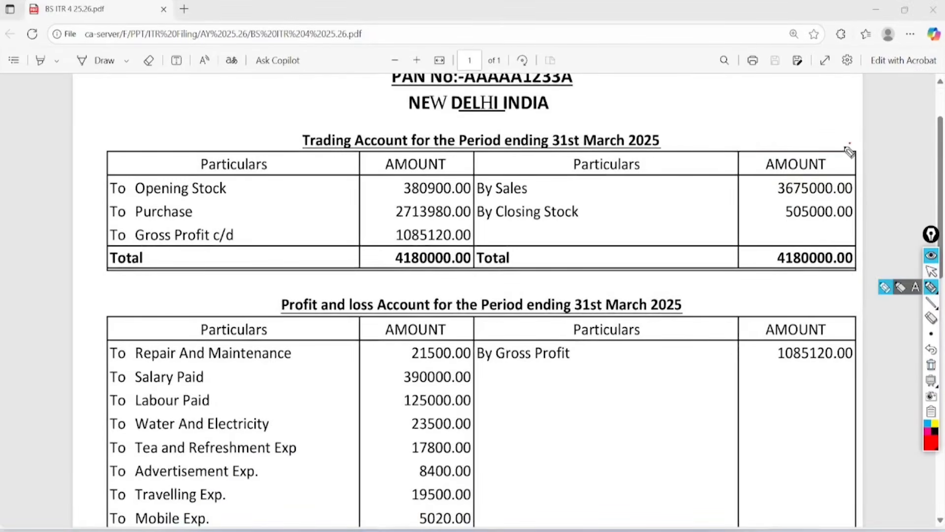
{"action": "mouse_move", "coordinate": [849, 152]}
{"action": "left_mouse_down"}
{"action": "mouse_move", "coordinate": [857, 143]}
{"action": "mouse_move", "coordinate": [802, 138]}
{"action": "left_mouse_up"}
{"action": "left_click_drag", "start_coordinate": [603, 181], "coordinate": [611, 215]}
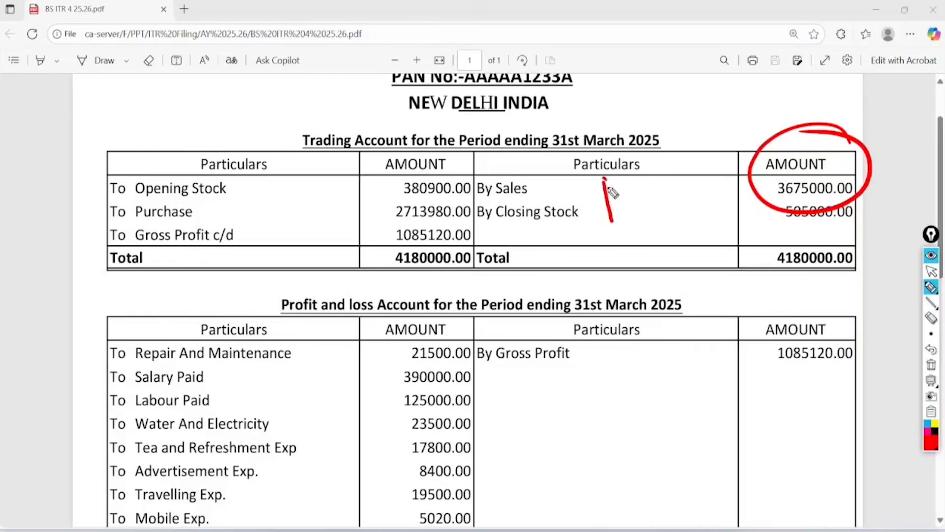
{"action": "mouse_move", "coordinate": [605, 178]}
{"action": "left_mouse_down"}
{"action": "mouse_move", "coordinate": [620, 198]}
{"action": "mouse_move", "coordinate": [636, 181]}
{"action": "left_mouse_up"}
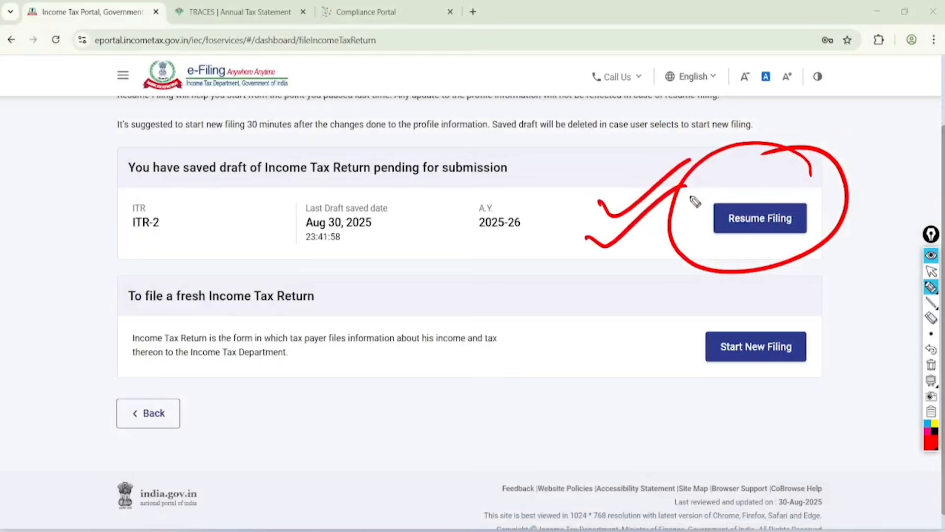
Step: Circle the Start New Filing option in red on the e-Filing portal and clear the annotations
{"action": "mouse_move", "coordinate": [807, 304]}
{"action": "left_mouse_down"}
{"action": "mouse_move", "coordinate": [685, 382]}
{"action": "mouse_move", "coordinate": [740, 301]}
{"action": "left_mouse_up"}
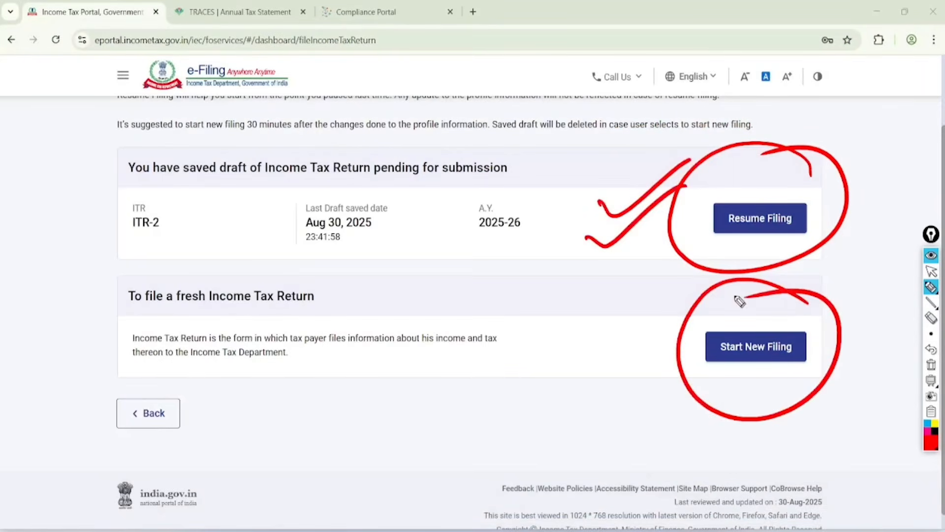
{"action": "left_click", "coordinate": [931, 365]}
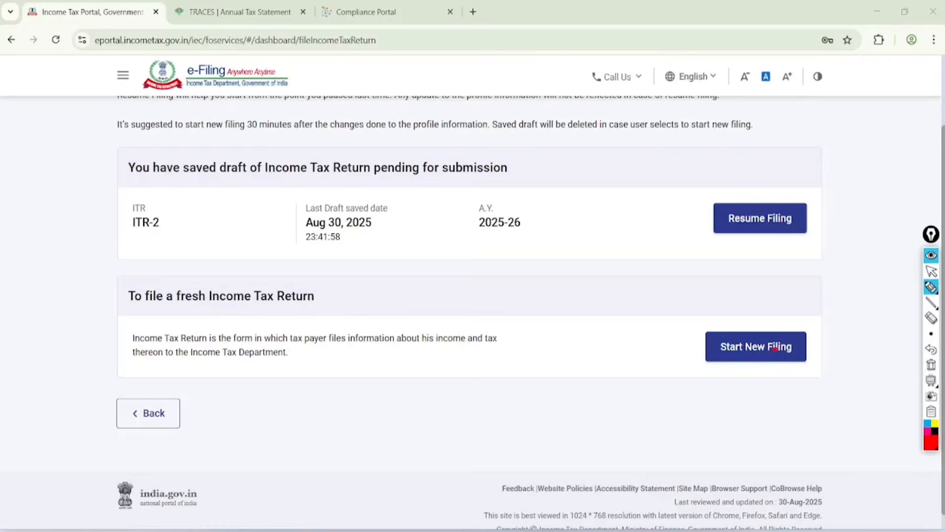
Step: Start a new income tax return filing and continue with the Individual status
{"action": "key", "text": "ctrl+shift+1"}
{"action": "left_click", "coordinate": [775, 347]}
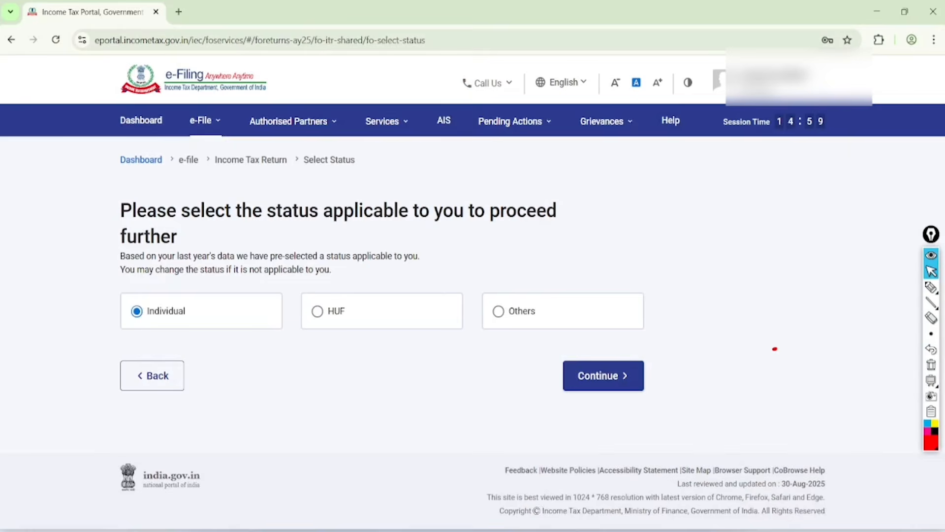
{"action": "left_click", "coordinate": [604, 375]}
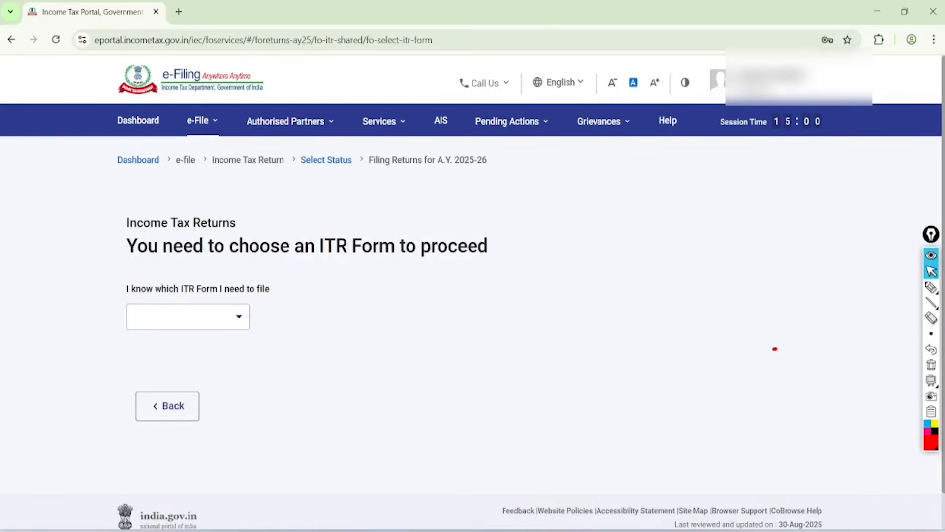
Step: Choose ITR-4 as the income tax return form to file
{"action": "left_click", "coordinate": [188, 317]}
{"action": "left_click", "coordinate": [157, 451]}
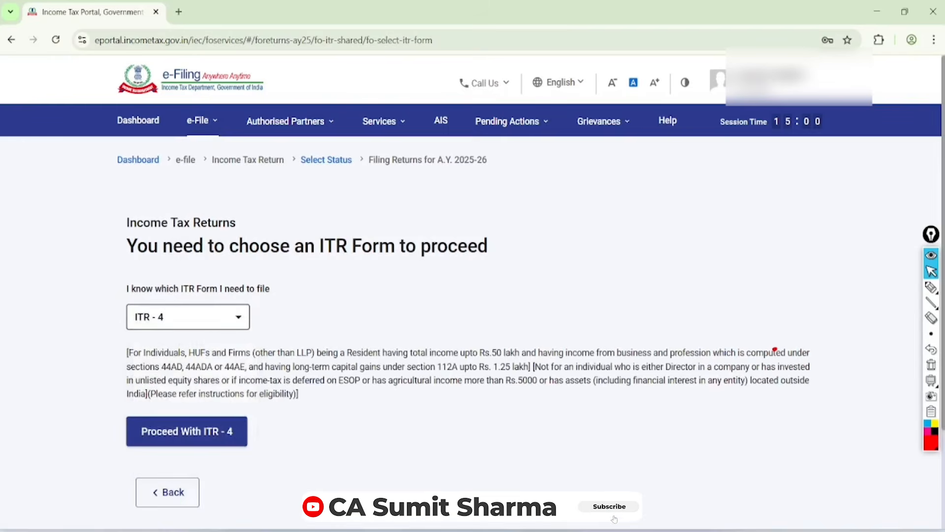
{"action": "scroll", "coordinate": [471, 295], "scroll_direction": "down", "scroll_amount": 1}
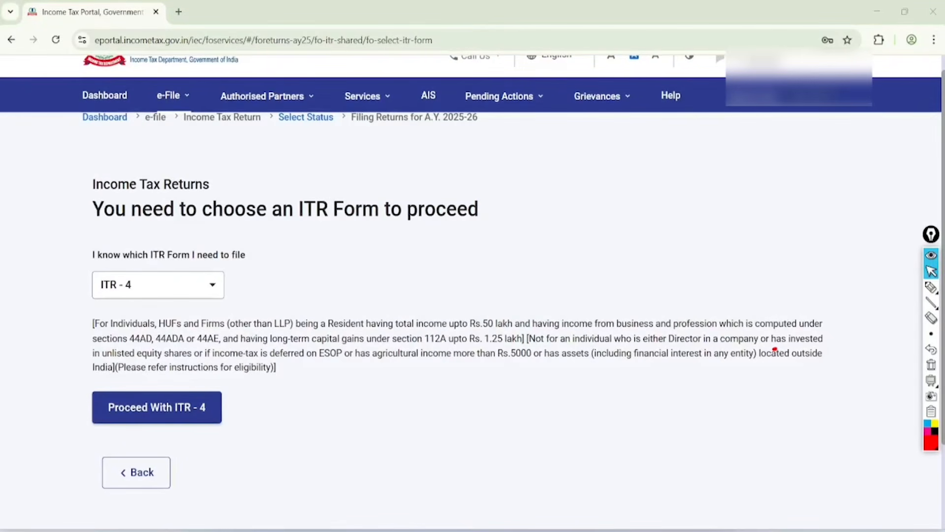
Step: Underline the section 112A and Rs.5000 agricultural income limits in red, clear the marks and proceed with ITR-4
{"action": "left_click", "coordinate": [931, 288]}
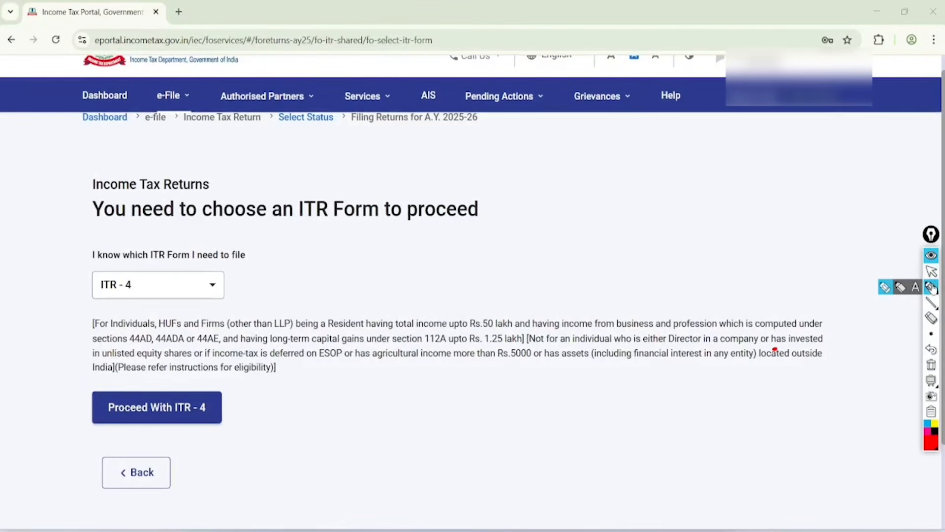
{"action": "left_click_drag", "start_coordinate": [406, 345], "coordinate": [521, 344]}
{"action": "left_click_drag", "start_coordinate": [477, 365], "coordinate": [552, 365]}
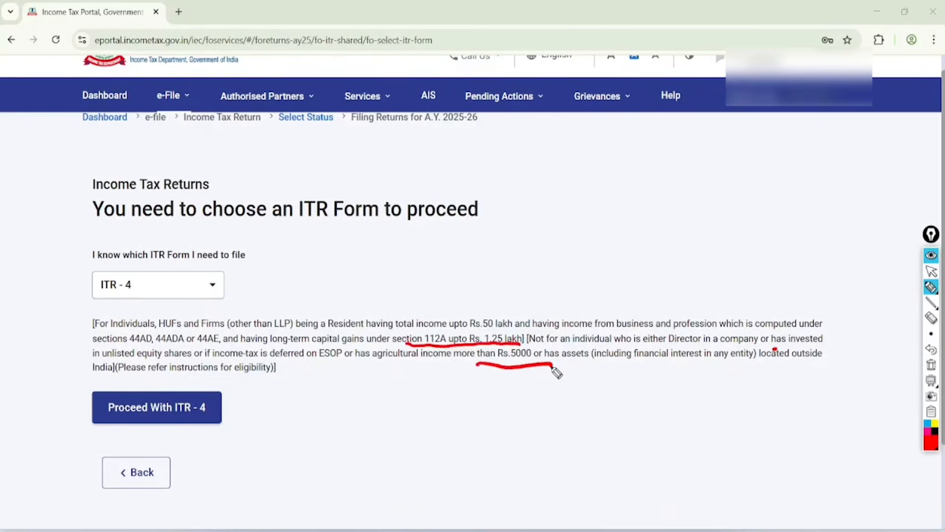
{"action": "left_click", "coordinate": [931, 271]}
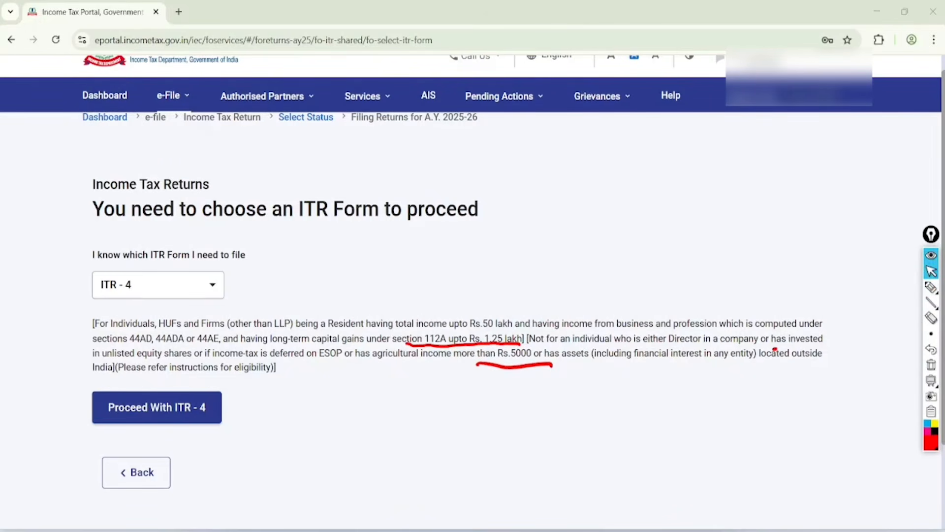
{"action": "left_click", "coordinate": [931, 364]}
{"action": "left_click", "coordinate": [156, 407]}
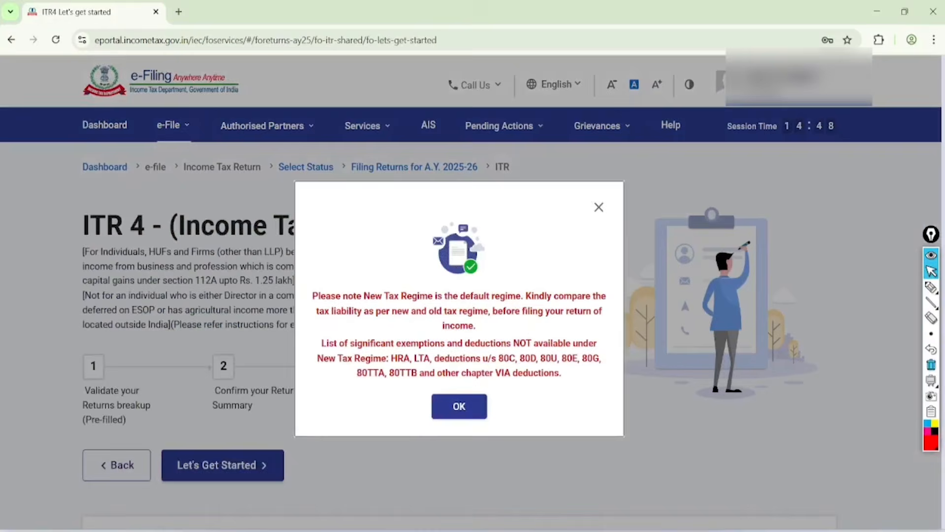
Step: Mark the New Tax Regime default and unavailable deductions in red, handwrite "OLD", then clear the marks and dismiss the notice
{"action": "scroll", "coordinate": [590, 384], "scroll_direction": "up", "scroll_amount": 3}
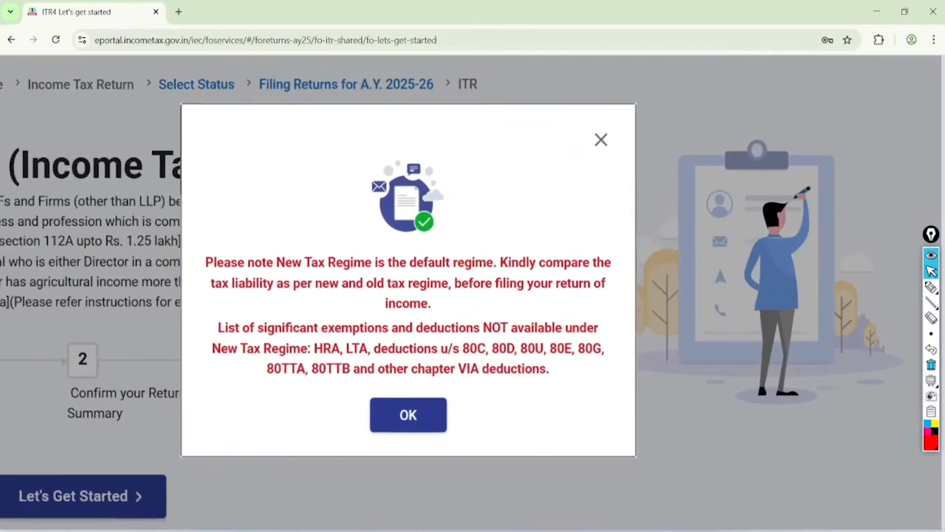
{"action": "left_click", "coordinate": [931, 287]}
{"action": "mouse_move", "coordinate": [195, 269]}
{"action": "left_mouse_down"}
{"action": "mouse_move", "coordinate": [438, 269]}
{"action": "mouse_move", "coordinate": [401, 246]}
{"action": "mouse_move", "coordinate": [432, 237]}
{"action": "left_mouse_up"}
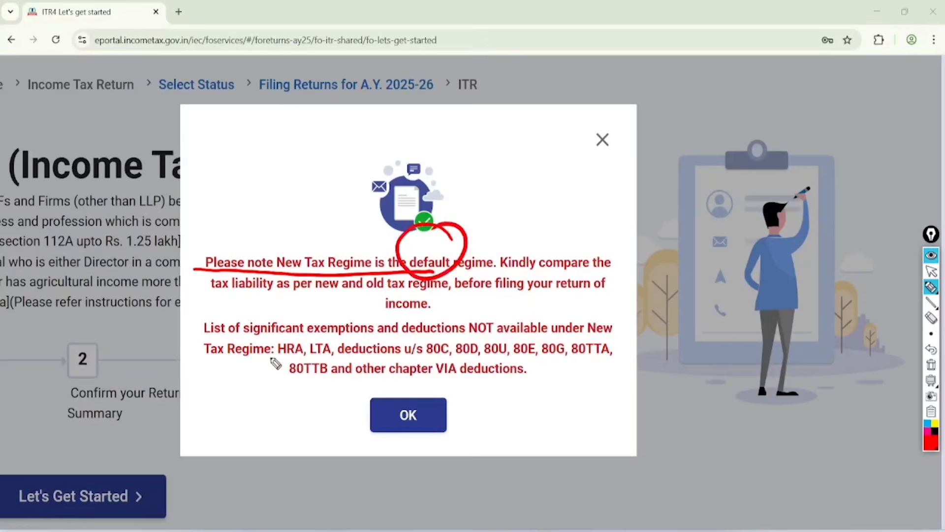
{"action": "left_click_drag", "start_coordinate": [261, 356], "coordinate": [611, 348]}
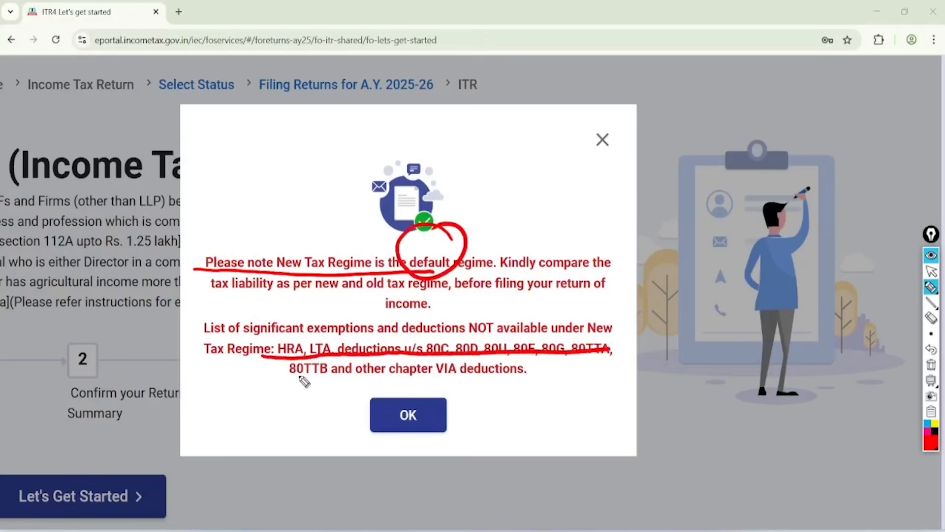
{"action": "left_click_drag", "start_coordinate": [296, 379], "coordinate": [546, 373]}
{"action": "mouse_move", "coordinate": [217, 144]}
{"action": "left_mouse_down"}
{"action": "mouse_move", "coordinate": [228, 164]}
{"action": "mouse_move", "coordinate": [261, 130]}
{"action": "mouse_move", "coordinate": [296, 151]}
{"action": "left_mouse_up"}
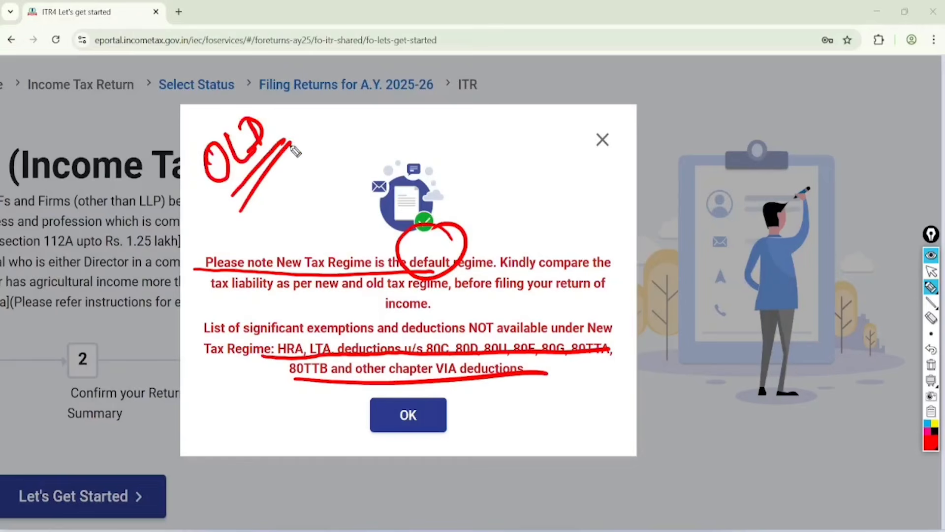
{"action": "left_click", "coordinate": [931, 271]}
{"action": "left_click", "coordinate": [931, 364]}
{"action": "left_click", "coordinate": [408, 414]}
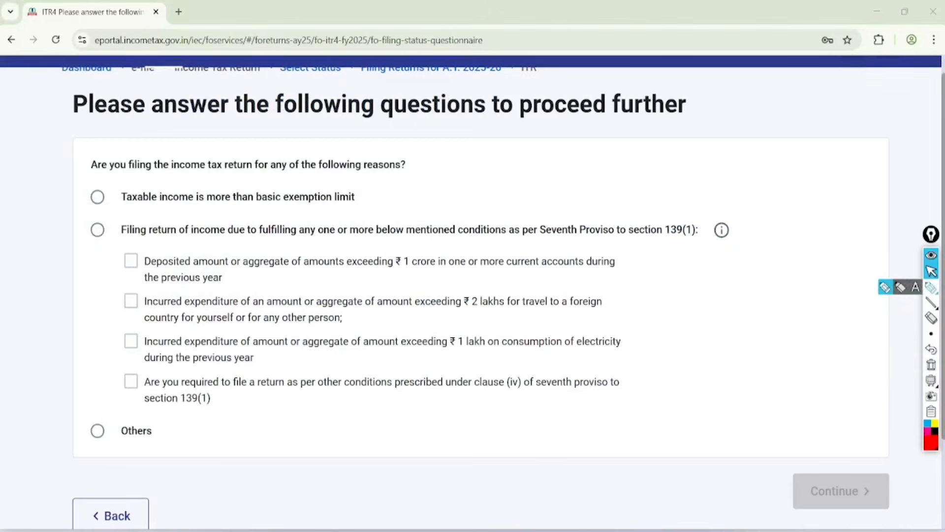
Step: Underline and tick the taxable income above basic exemption limit reason in red, handwriting "3L" beside it
{"action": "left_click", "coordinate": [931, 287]}
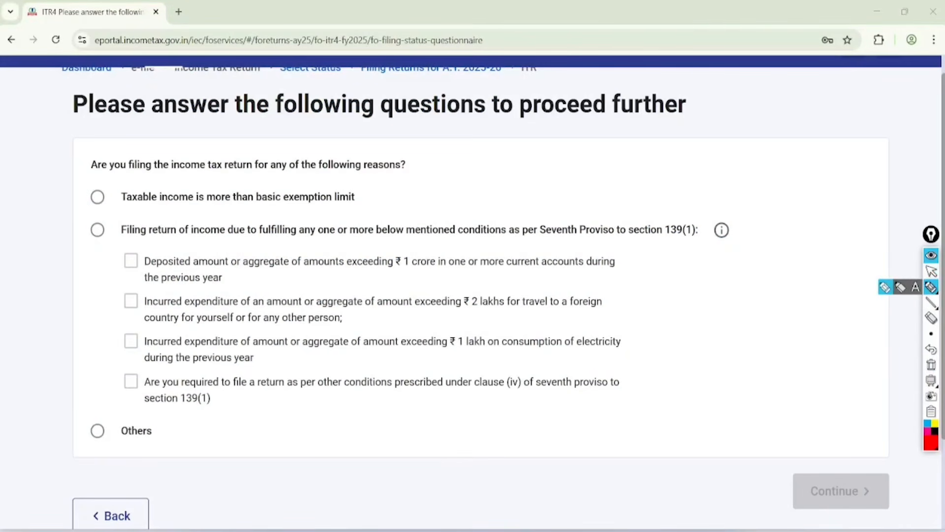
{"action": "mouse_move", "coordinate": [97, 212]}
{"action": "left_mouse_down"}
{"action": "mouse_move", "coordinate": [360, 212]}
{"action": "mouse_move", "coordinate": [414, 175]}
{"action": "left_mouse_up"}
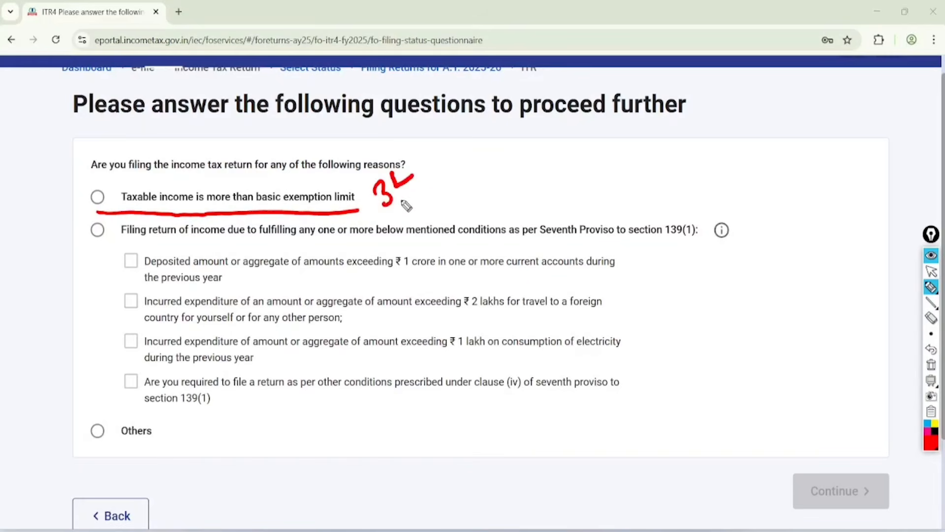
{"action": "left_click_drag", "start_coordinate": [397, 209], "coordinate": [419, 185]}
{"action": "left_click_drag", "start_coordinate": [405, 211], "coordinate": [429, 192]}
{"action": "left_click_drag", "start_coordinate": [93, 189], "coordinate": [153, 143]}
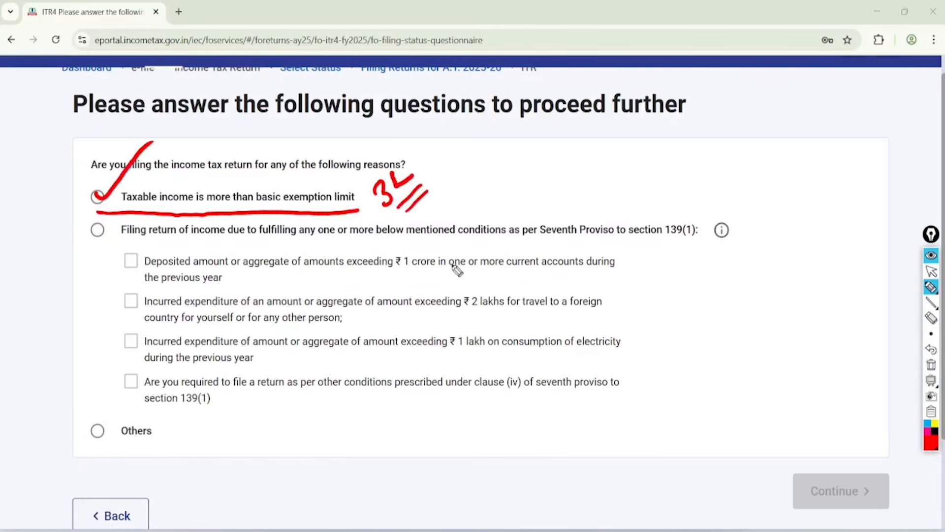
Step: Underline the ₹ 1 crore, ₹ 2 lakhs and ₹ 1 lakh conditions and tick Others in red, then clear all marks
{"action": "left_click_drag", "start_coordinate": [372, 278], "coordinate": [503, 264]}
{"action": "left_click_drag", "start_coordinate": [427, 320], "coordinate": [565, 307]}
{"action": "left_click_drag", "start_coordinate": [438, 359], "coordinate": [563, 340]}
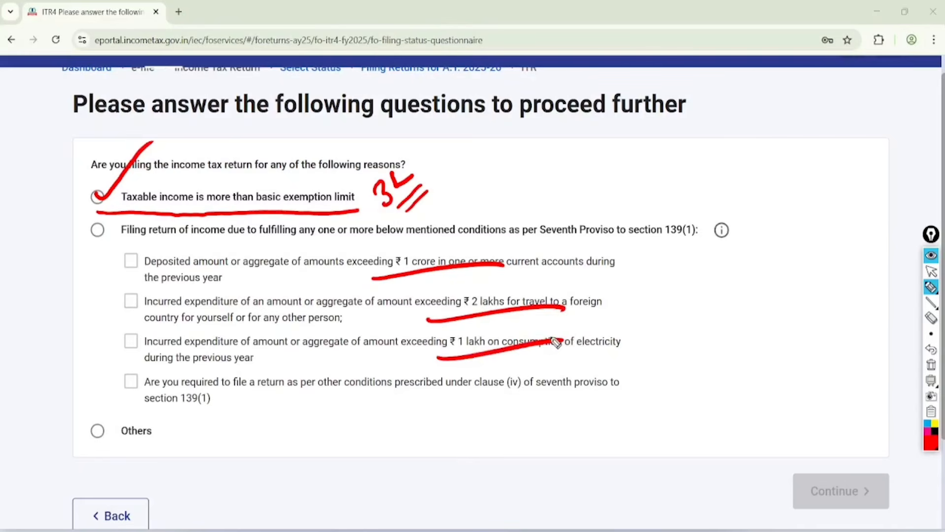
{"action": "mouse_move", "coordinate": [92, 427]}
{"action": "left_mouse_down"}
{"action": "mouse_move", "coordinate": [109, 438]}
{"action": "mouse_move", "coordinate": [163, 336]}
{"action": "left_mouse_up"}
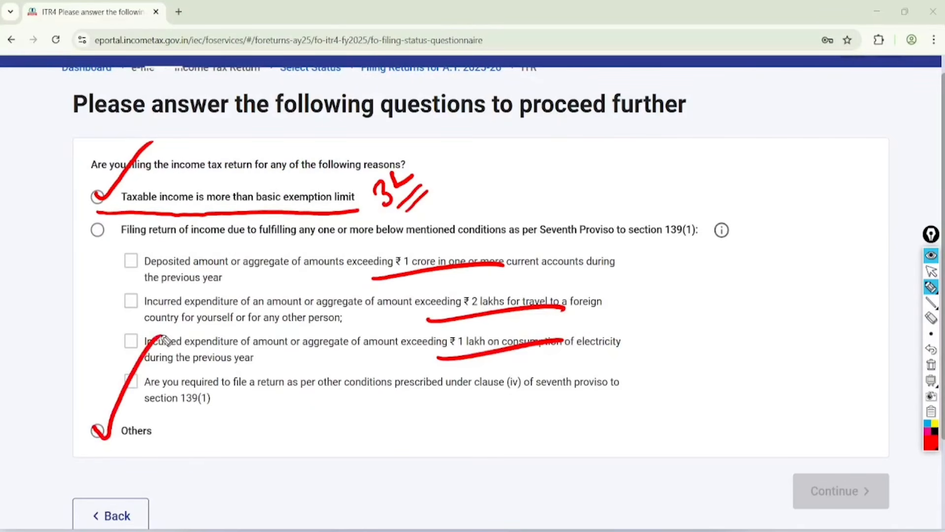
{"action": "left_click", "coordinate": [931, 272]}
{"action": "left_click", "coordinate": [931, 365]}
Step: Select Others as the reason for filing the return and continue
{"action": "left_click", "coordinate": [97, 431]}
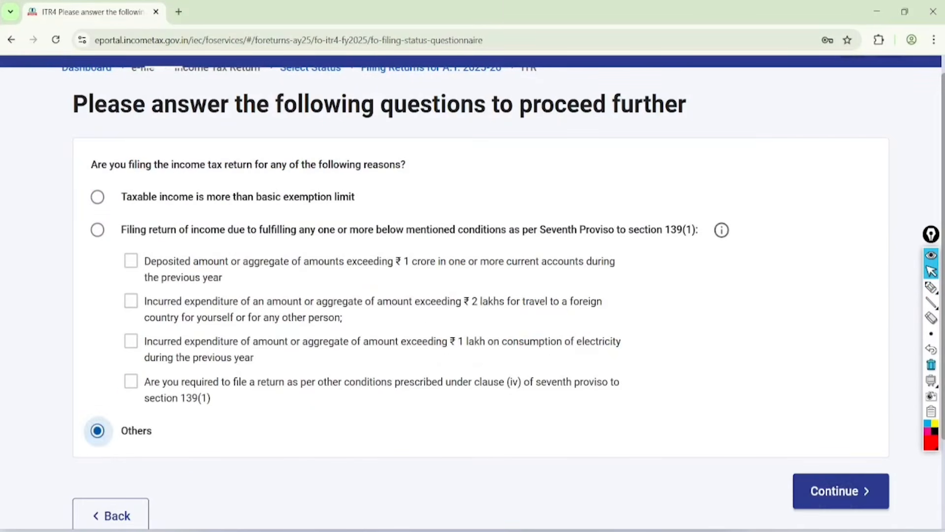
{"action": "left_click", "coordinate": [841, 491]}
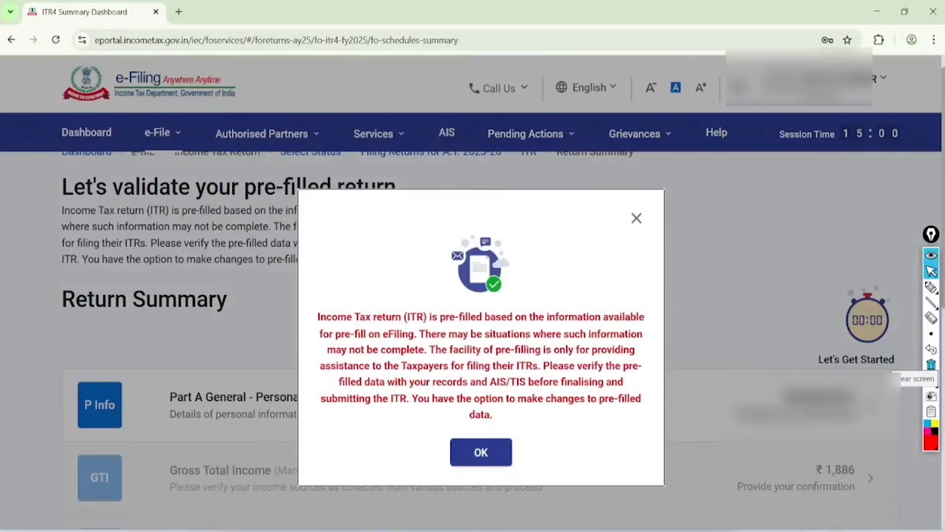
Step: Handwrite "AIS", "TIS" and "26AS" in red on the pre-filled return notice
{"action": "scroll", "coordinate": [565, 432], "scroll_direction": "up", "scroll_amount": 2}
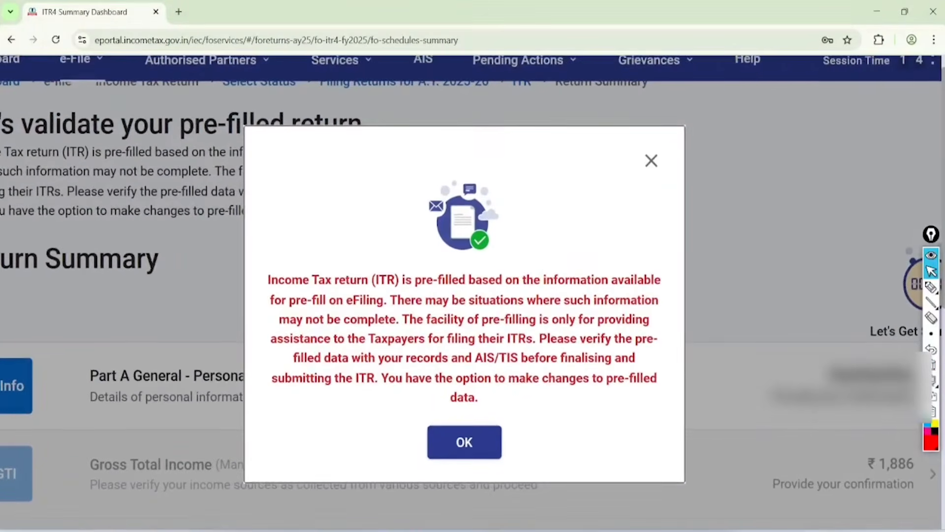
{"action": "left_click", "coordinate": [931, 287]}
{"action": "left_click_drag", "start_coordinate": [365, 241], "coordinate": [360, 243]}
{"action": "mouse_move", "coordinate": [262, 157]}
{"action": "left_mouse_down"}
{"action": "mouse_move", "coordinate": [270, 181]}
{"action": "mouse_move", "coordinate": [280, 159]}
{"action": "left_mouse_up"}
{"action": "mouse_move", "coordinate": [279, 134]}
{"action": "left_mouse_down"}
{"action": "mouse_move", "coordinate": [290, 161]}
{"action": "mouse_move", "coordinate": [294, 152]}
{"action": "left_mouse_up"}
{"action": "left_click_drag", "start_coordinate": [268, 196], "coordinate": [301, 169]}
{"action": "mouse_move", "coordinate": [284, 178]}
{"action": "left_mouse_down"}
{"action": "mouse_move", "coordinate": [298, 210]}
{"action": "mouse_move", "coordinate": [306, 204]}
{"action": "left_mouse_up"}
{"action": "mouse_move", "coordinate": [319, 159]}
{"action": "left_mouse_down"}
{"action": "mouse_move", "coordinate": [306, 207]}
{"action": "mouse_move", "coordinate": [325, 234]}
{"action": "left_mouse_up"}
{"action": "mouse_move", "coordinate": [320, 199]}
{"action": "left_mouse_down"}
{"action": "mouse_move", "coordinate": [330, 220]}
{"action": "mouse_move", "coordinate": [352, 202]}
{"action": "left_mouse_up"}
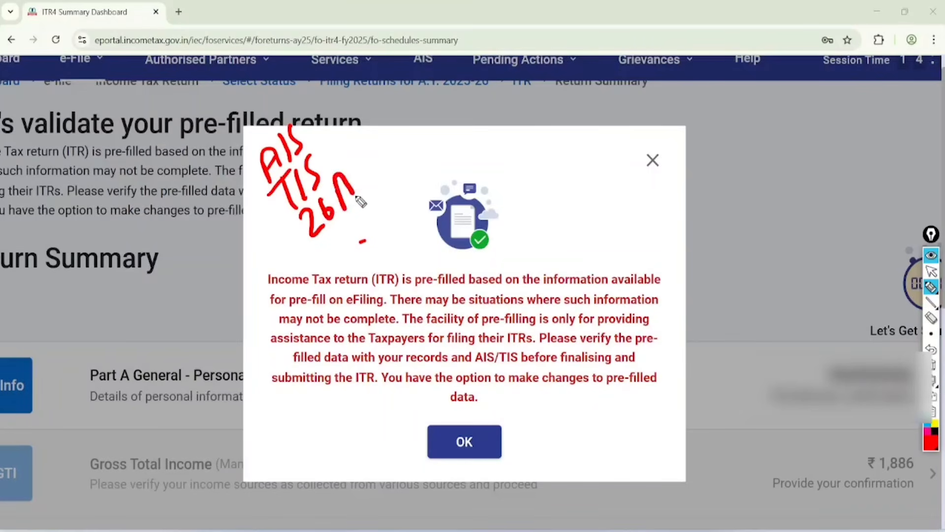
{"action": "left_click_drag", "start_coordinate": [371, 170], "coordinate": [360, 207]}
Step: Underline the notice's text on incomplete pre-filled data and verification in red, then clear the marks and dismiss the notice
{"action": "left_click_drag", "start_coordinate": [385, 307], "coordinate": [629, 299]}
{"action": "left_click_drag", "start_coordinate": [275, 327], "coordinate": [657, 322]}
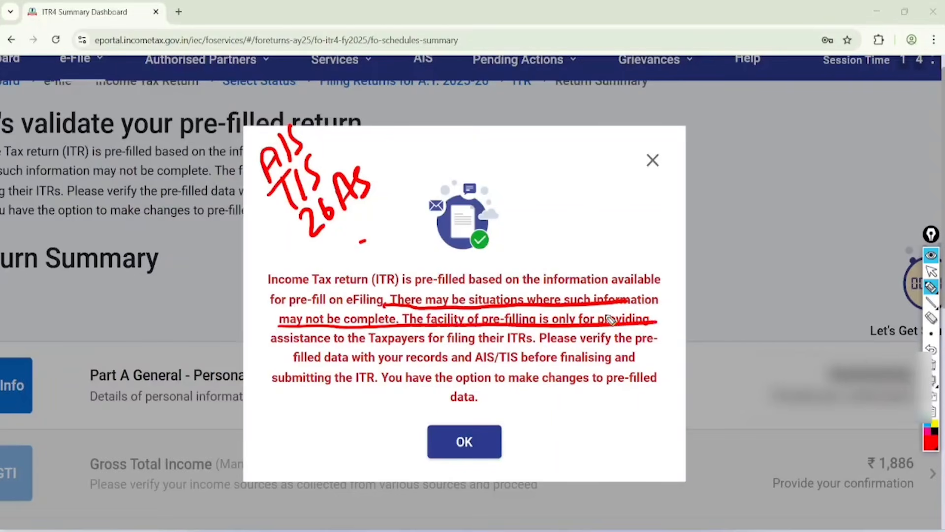
{"action": "left_click_drag", "start_coordinate": [272, 346], "coordinate": [663, 348]}
{"action": "left_click_drag", "start_coordinate": [328, 356], "coordinate": [514, 355]}
{"action": "left_click_drag", "start_coordinate": [379, 370], "coordinate": [518, 352]}
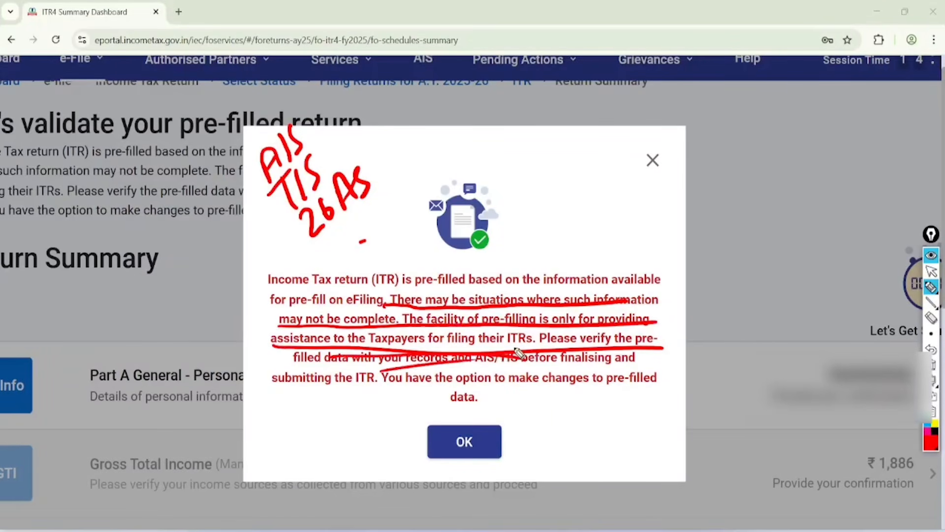
{"action": "left_click", "coordinate": [931, 271]}
{"action": "left_click", "coordinate": [932, 365]}
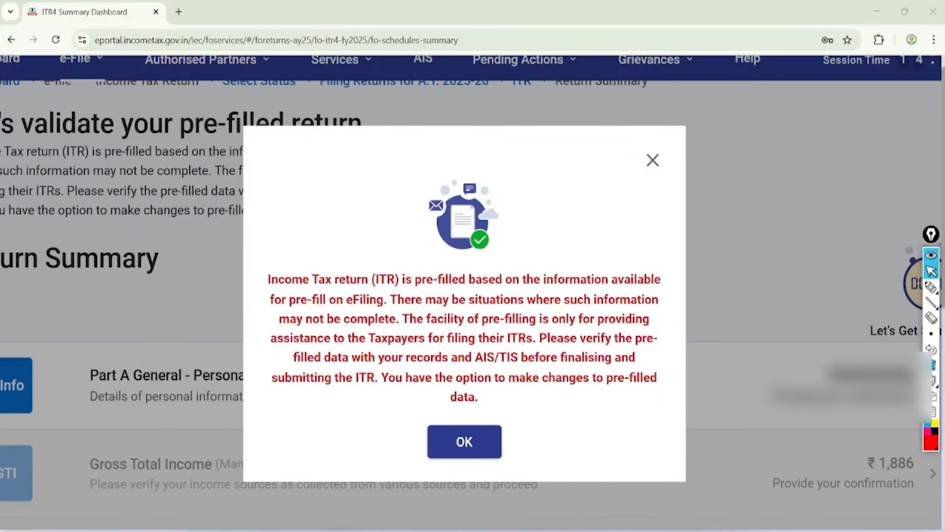
{"action": "left_click", "coordinate": [464, 442]}
Step: Review the Return Summary schedules, circling LTCG u/s 112A and ticking all the others in red, then clear the marks
{"action": "scroll", "coordinate": [684, 279], "scroll_direction": "down", "scroll_amount": 3}
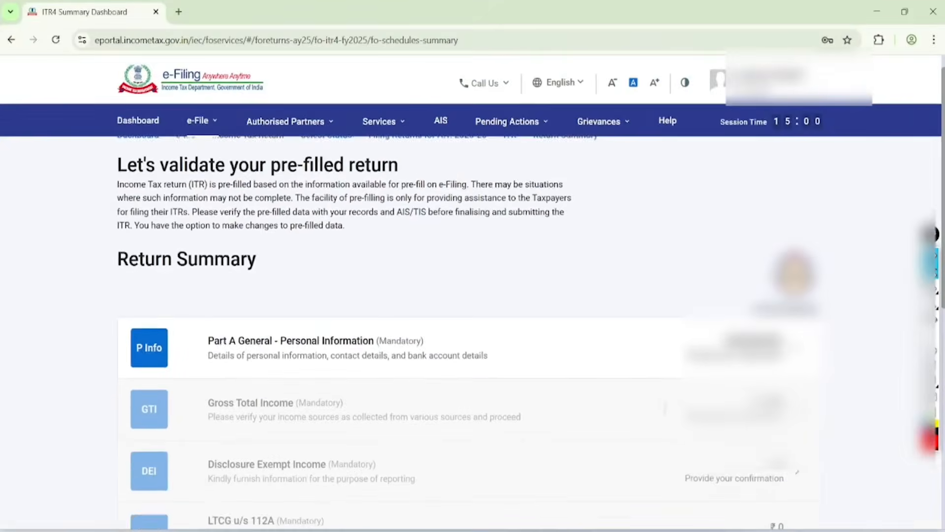
{"action": "scroll", "coordinate": [684, 305], "scroll_direction": "down", "scroll_amount": 5}
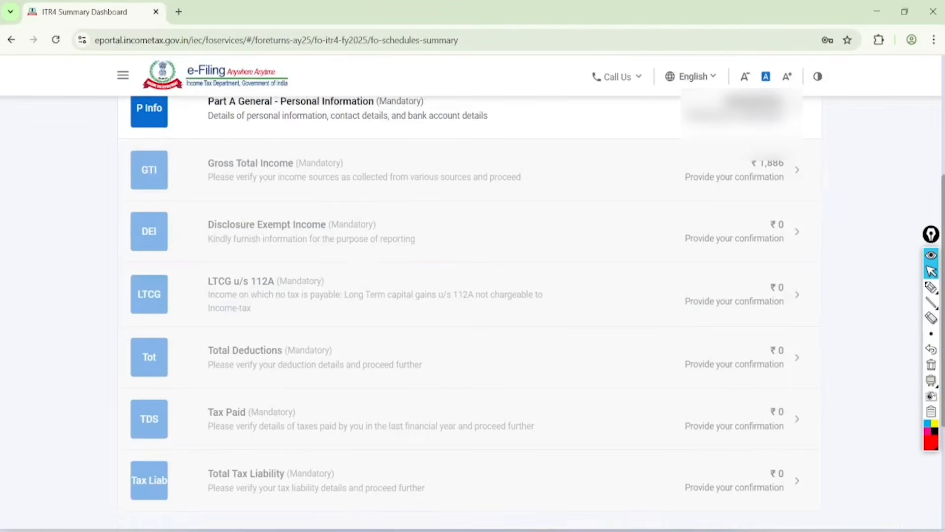
{"action": "scroll", "coordinate": [469, 312], "scroll_direction": "up", "scroll_amount": 1}
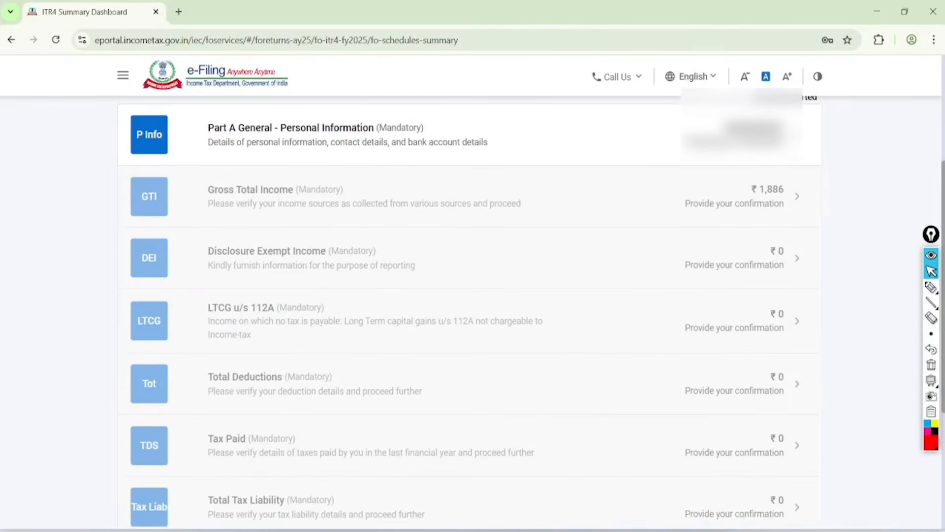
{"action": "scroll", "coordinate": [469, 313], "scroll_direction": "up", "scroll_amount": 1}
{"action": "left_click", "coordinate": [931, 287]}
{"action": "left_click_drag", "start_coordinate": [348, 124], "coordinate": [480, 70]}
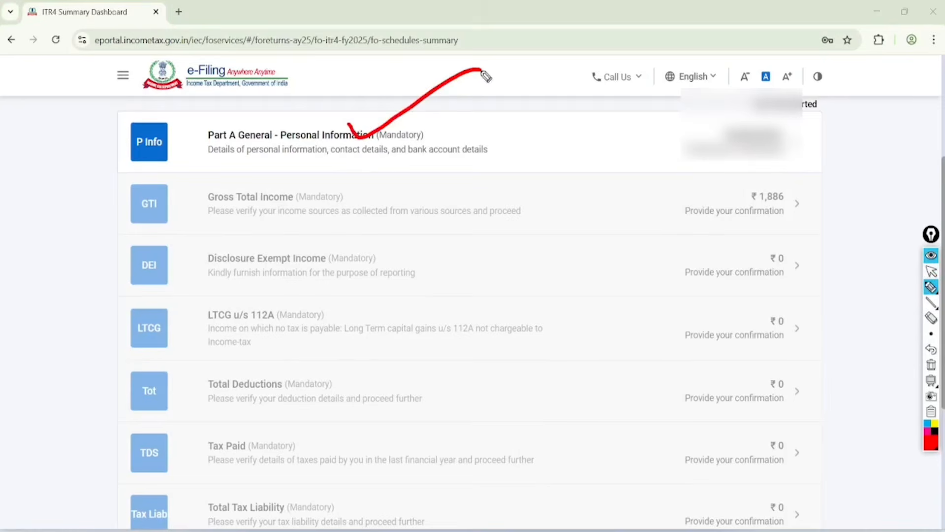
{"action": "left_click_drag", "start_coordinate": [317, 196], "coordinate": [488, 134]}
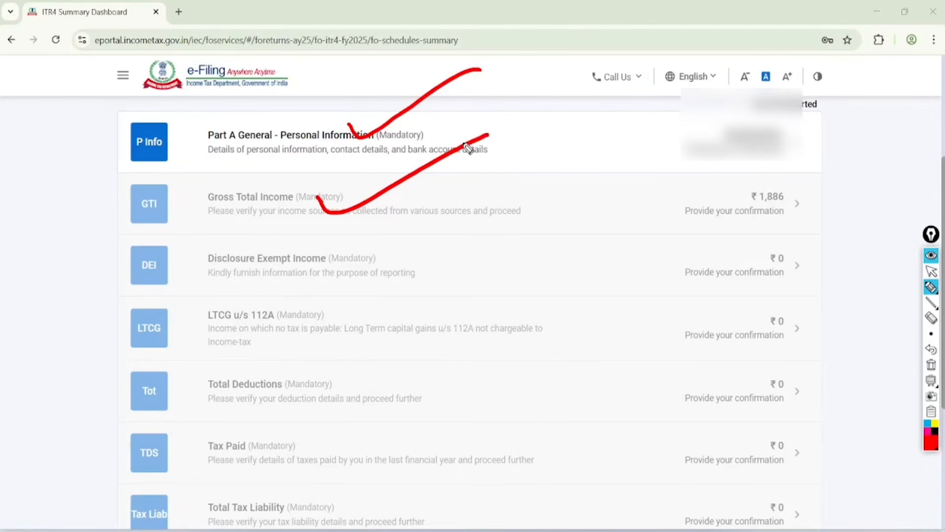
{"action": "mouse_move", "coordinate": [335, 258]}
{"action": "left_mouse_down"}
{"action": "mouse_move", "coordinate": [348, 279]}
{"action": "mouse_move", "coordinate": [491, 198]}
{"action": "left_mouse_up"}
{"action": "mouse_move", "coordinate": [277, 298]}
{"action": "left_mouse_down"}
{"action": "mouse_move", "coordinate": [194, 333]}
{"action": "mouse_move", "coordinate": [288, 291]}
{"action": "mouse_move", "coordinate": [250, 300]}
{"action": "left_mouse_up"}
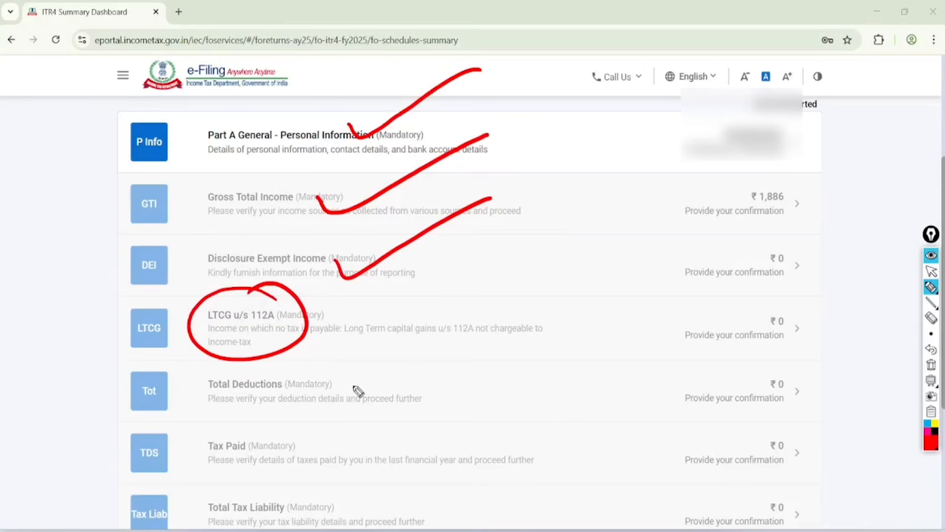
{"action": "mouse_move", "coordinate": [333, 383]}
{"action": "left_mouse_down"}
{"action": "mouse_move", "coordinate": [340, 393]}
{"action": "mouse_move", "coordinate": [469, 314]}
{"action": "left_mouse_up"}
{"action": "mouse_move", "coordinate": [315, 439]}
{"action": "left_mouse_down"}
{"action": "mouse_move", "coordinate": [386, 418]}
{"action": "mouse_move", "coordinate": [415, 398]}
{"action": "left_mouse_up"}
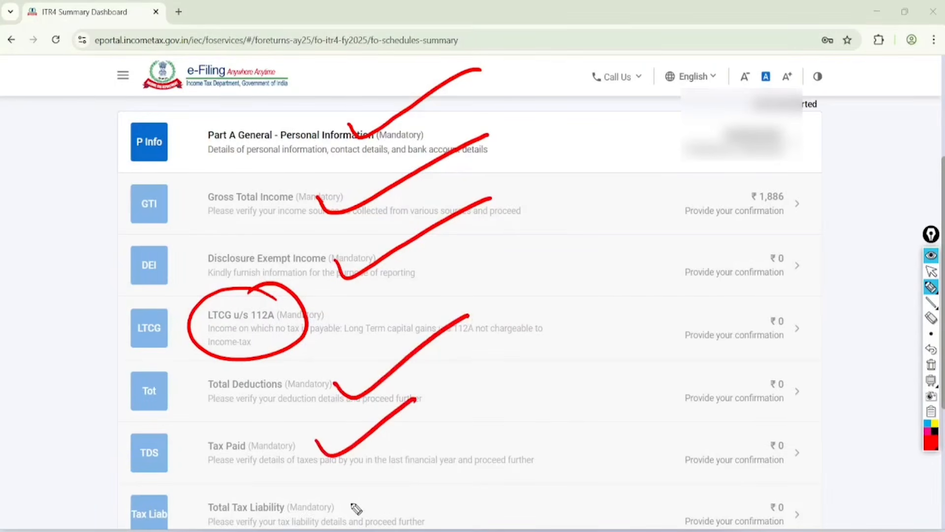
{"action": "left_click_drag", "start_coordinate": [343, 491], "coordinate": [414, 453]}
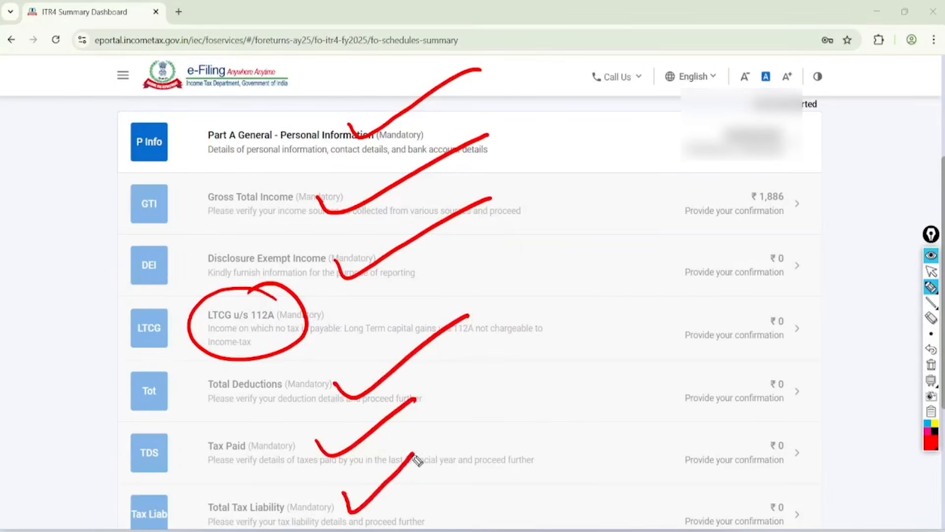
{"action": "left_click", "coordinate": [931, 272]}
{"action": "left_click", "coordinate": [932, 365]}
Step: Open the Personal Information schedule, set the nature of employment to Not Applicable (eg. Family pension etc) and acknowledge the salary notice
{"action": "left_click", "coordinate": [235, 126]}
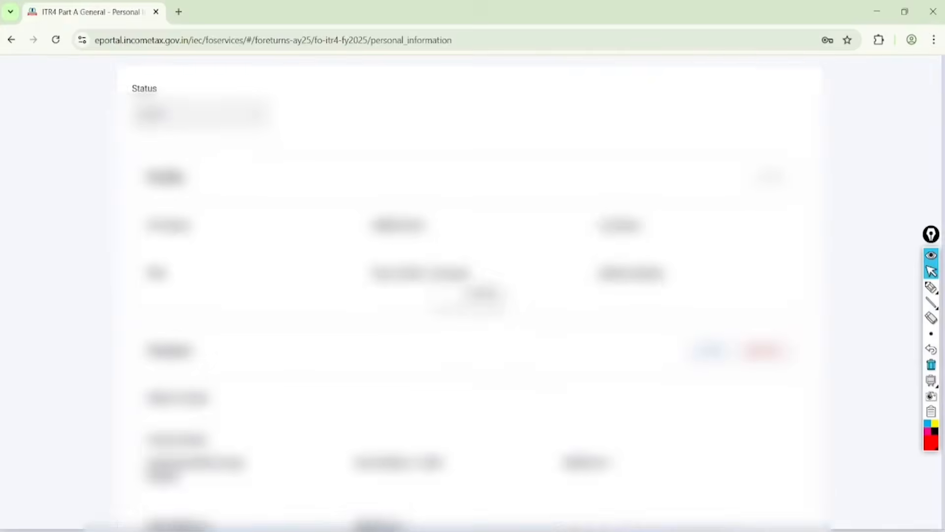
{"action": "scroll", "coordinate": [473, 310], "scroll_direction": "down", "scroll_amount": 8}
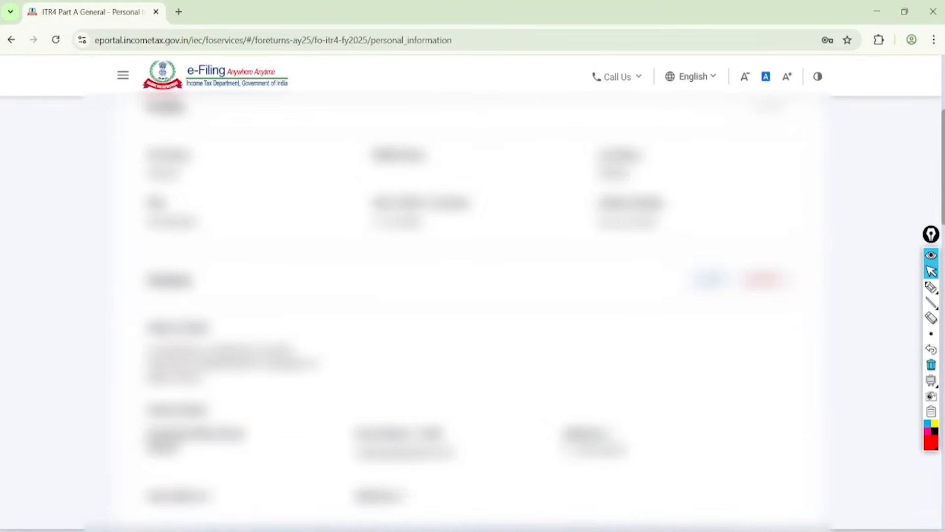
{"action": "scroll", "coordinate": [473, 310], "scroll_direction": "down", "scroll_amount": 2}
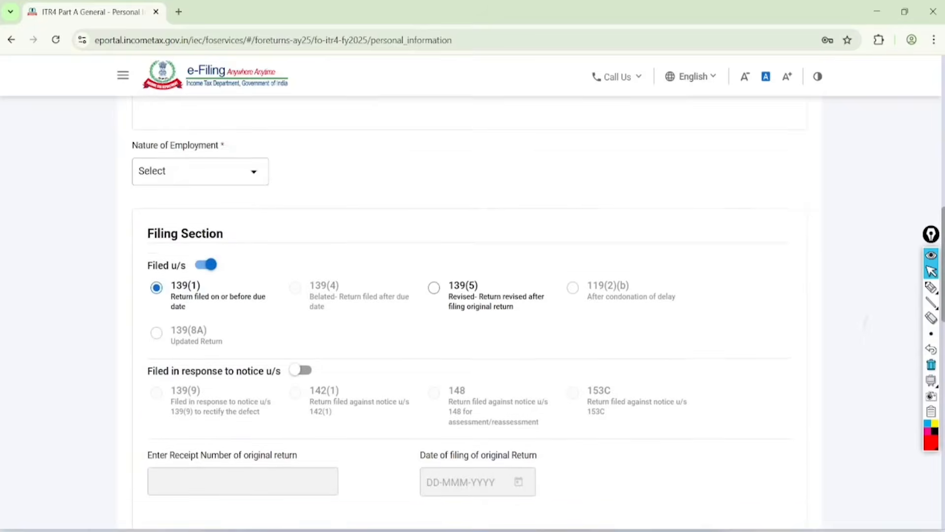
{"action": "left_click", "coordinate": [201, 140]}
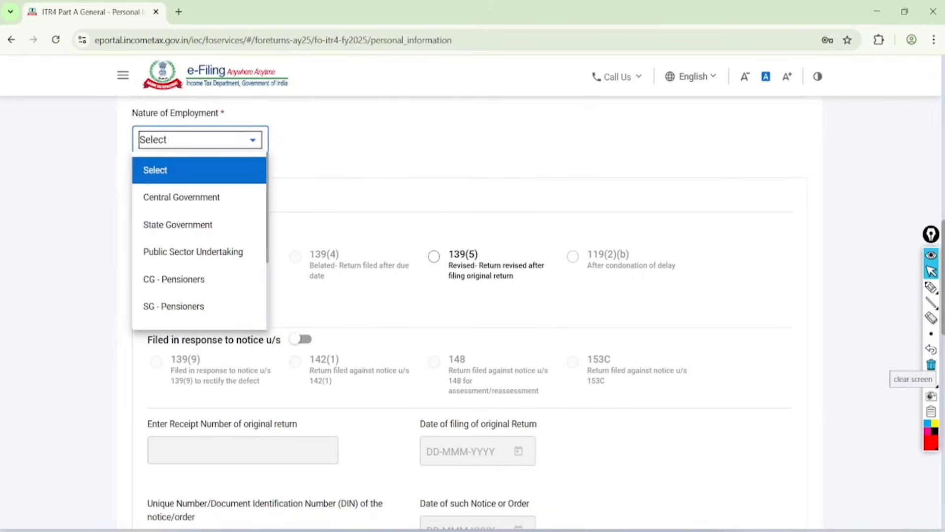
{"action": "scroll", "coordinate": [197, 251], "scroll_direction": "down", "scroll_amount": 2}
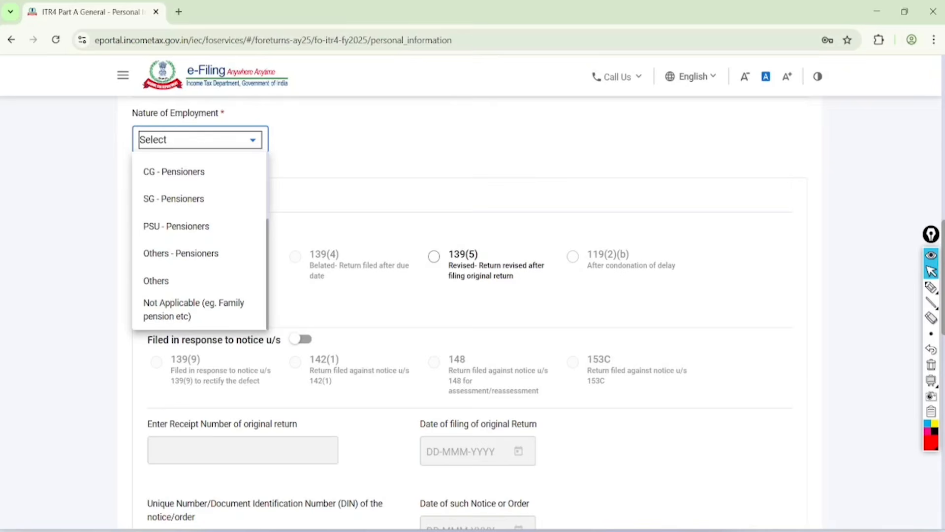
{"action": "left_click", "coordinate": [194, 310]}
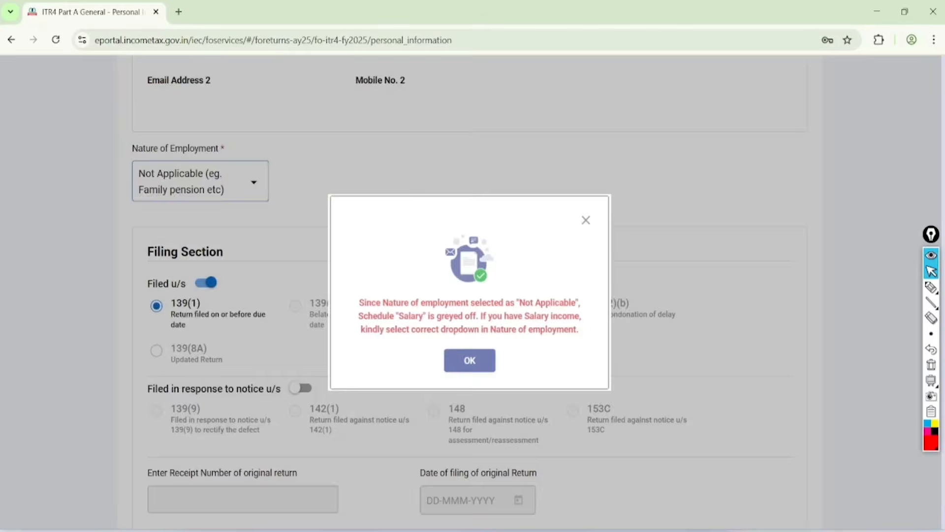
{"action": "left_click", "coordinate": [473, 362]}
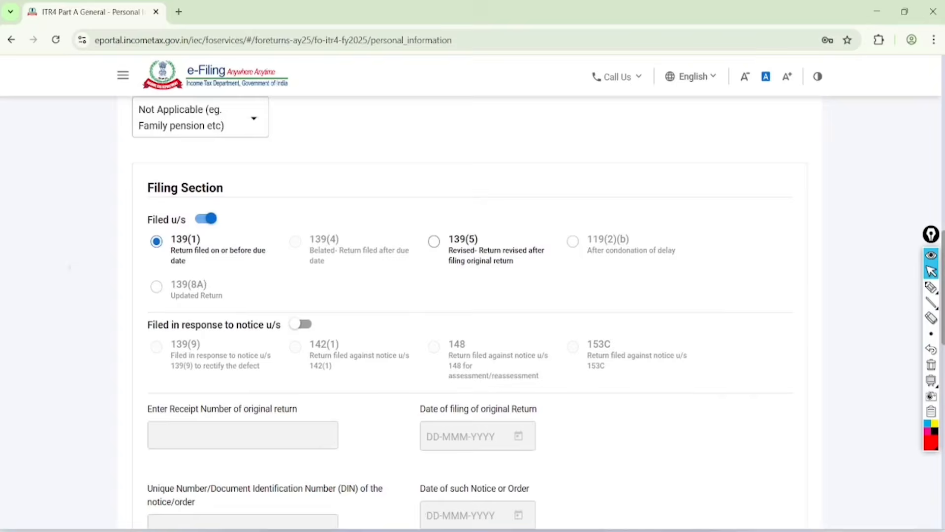
Step: Circle the Filed u/s 139(1) option of the Filing Section in red, then clear the mark
{"action": "scroll", "coordinate": [470, 313], "scroll_direction": "down", "scroll_amount": 2}
{"action": "scroll", "coordinate": [471, 313], "scroll_direction": "up", "scroll_amount": 1}
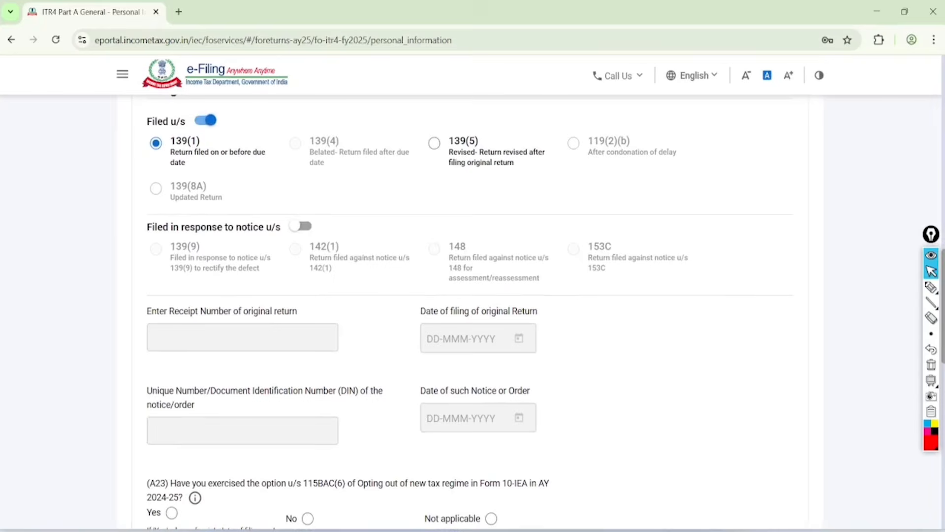
{"action": "left_click", "coordinate": [931, 287]}
{"action": "mouse_move", "coordinate": [221, 64]}
{"action": "left_mouse_down"}
{"action": "mouse_move", "coordinate": [151, 81]}
{"action": "mouse_move", "coordinate": [148, 182]}
{"action": "mouse_move", "coordinate": [165, 108]}
{"action": "left_mouse_up"}
{"action": "left_click", "coordinate": [930, 271]}
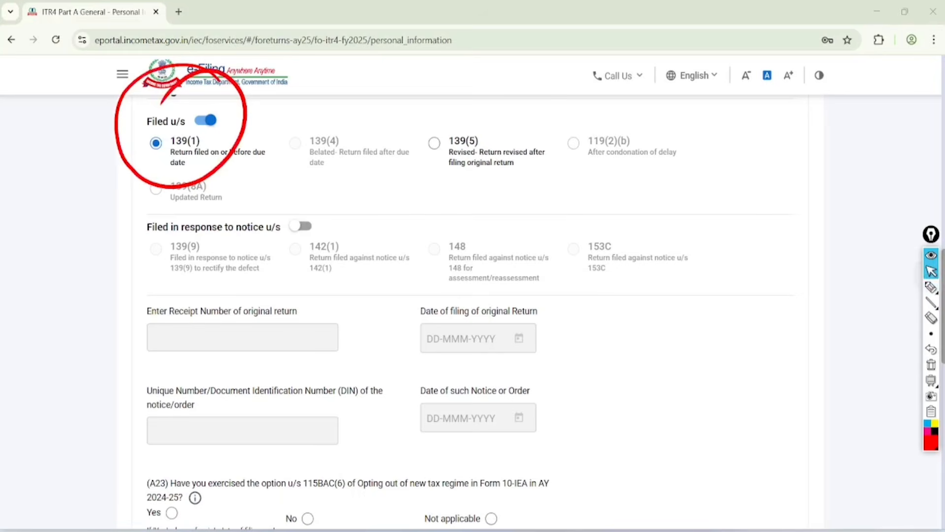
{"action": "left_click", "coordinate": [931, 349]}
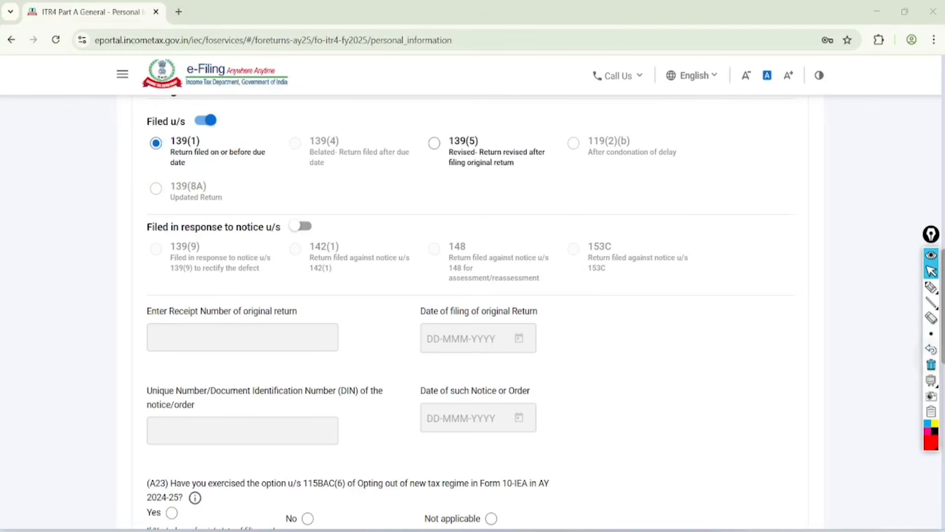
Step: Underline question A23 on opting out of the new tax regime in AY 2024-25 in red and circle 115BAC(6)
{"action": "scroll", "coordinate": [470, 315], "scroll_direction": "down", "scroll_amount": 5}
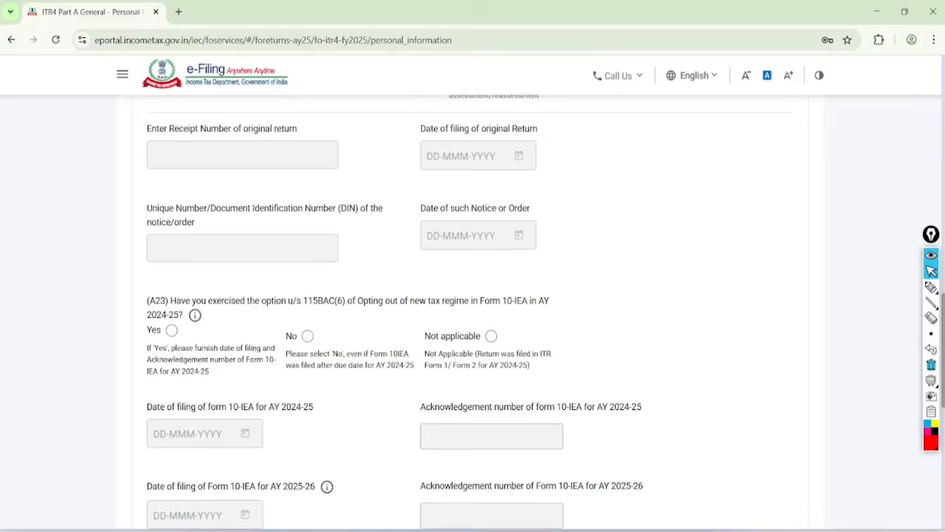
{"action": "scroll", "coordinate": [470, 315], "scroll_direction": "down", "scroll_amount": 1}
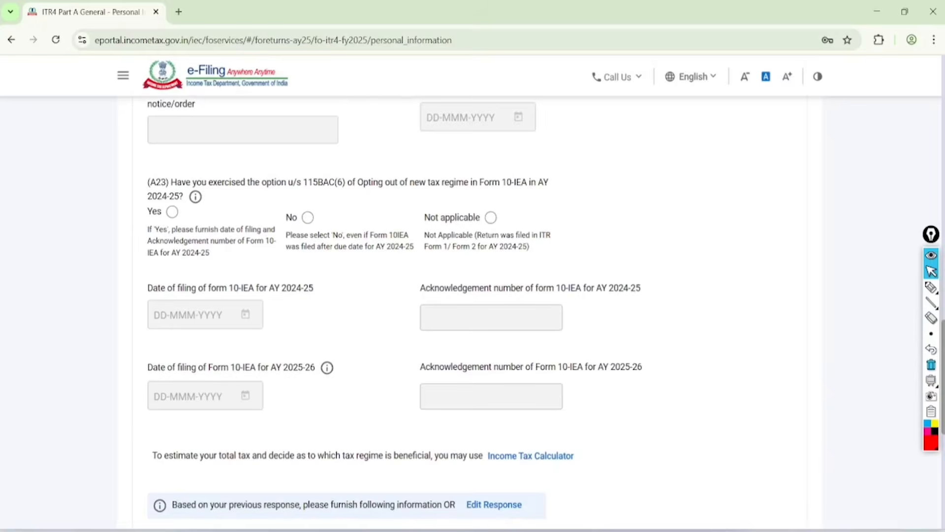
{"action": "scroll", "coordinate": [470, 315], "scroll_direction": "up", "scroll_amount": 1}
{"action": "scroll", "coordinate": [448, 281], "scroll_direction": "up", "scroll_amount": 1}
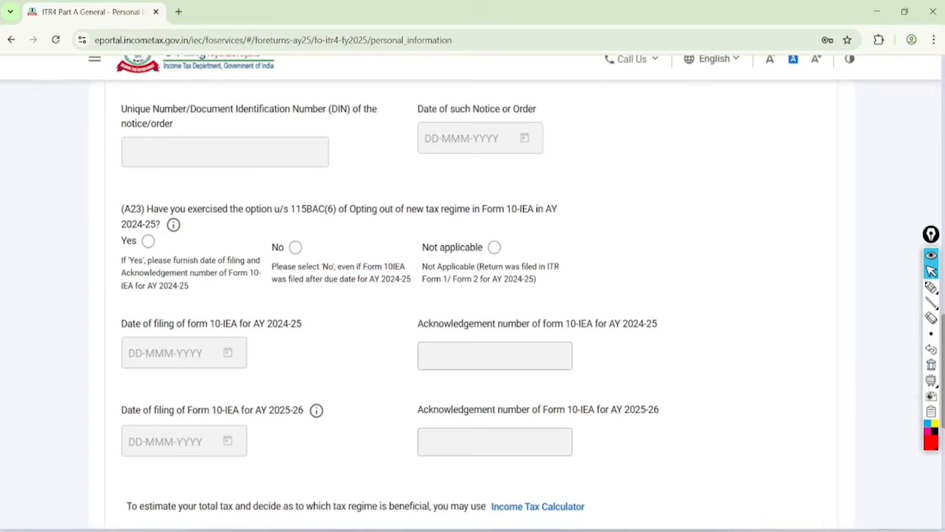
{"action": "scroll", "coordinate": [470, 315], "scroll_direction": "up", "scroll_amount": 1}
{"action": "left_click", "coordinate": [931, 287]}
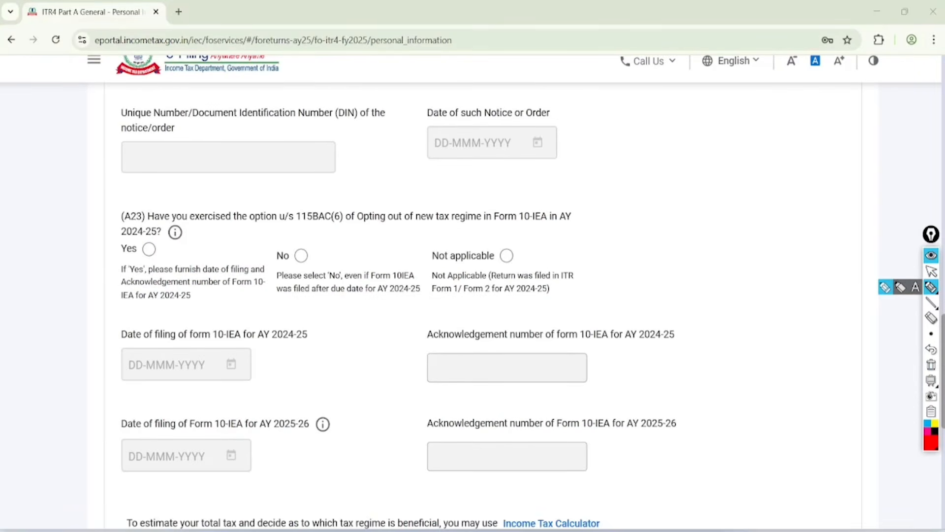
{"action": "left_click_drag", "start_coordinate": [147, 222], "coordinate": [300, 229]}
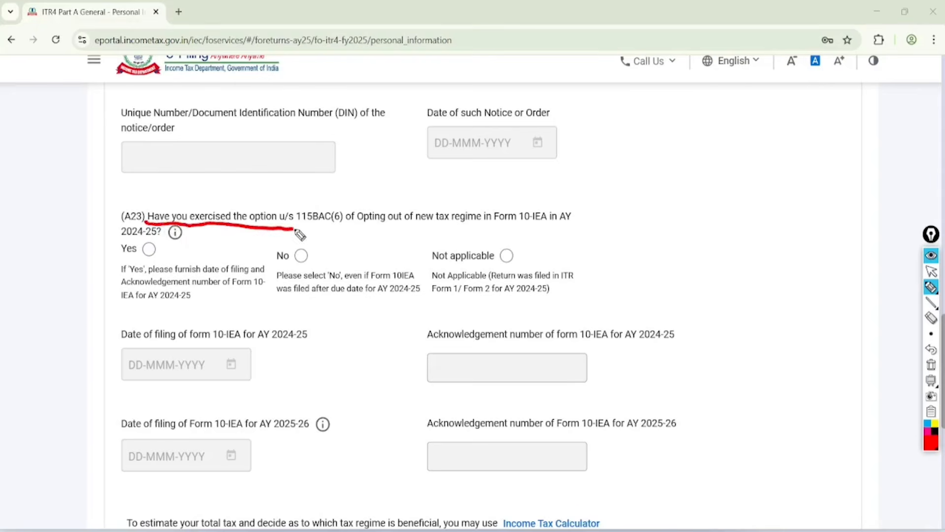
{"action": "mouse_move", "coordinate": [346, 197]}
{"action": "left_mouse_down"}
{"action": "mouse_move", "coordinate": [326, 178]}
{"action": "mouse_move", "coordinate": [351, 197]}
{"action": "mouse_move", "coordinate": [330, 188]}
{"action": "left_mouse_up"}
{"action": "left_click_drag", "start_coordinate": [365, 226], "coordinate": [494, 227]}
{"action": "left_click_drag", "start_coordinate": [109, 241], "coordinate": [152, 238]}
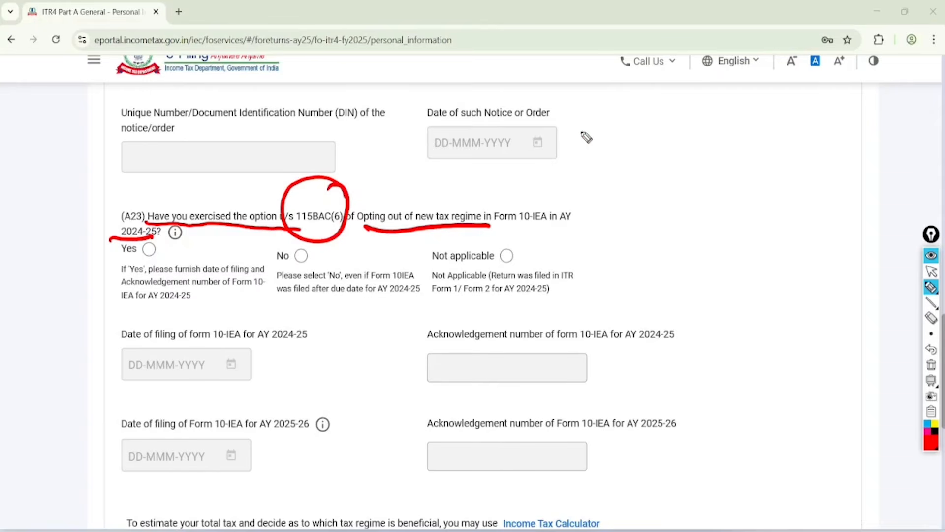
Step: Handwrite "Last ITR 3/4 OLD" in red beside question A23, underlining "3/4" and "OLD"
{"action": "mouse_move", "coordinate": [586, 138]}
{"action": "left_mouse_down"}
{"action": "mouse_move", "coordinate": [642, 126]}
{"action": "mouse_move", "coordinate": [651, 110]}
{"action": "mouse_move", "coordinate": [697, 116]}
{"action": "mouse_move", "coordinate": [721, 91]}
{"action": "left_mouse_up"}
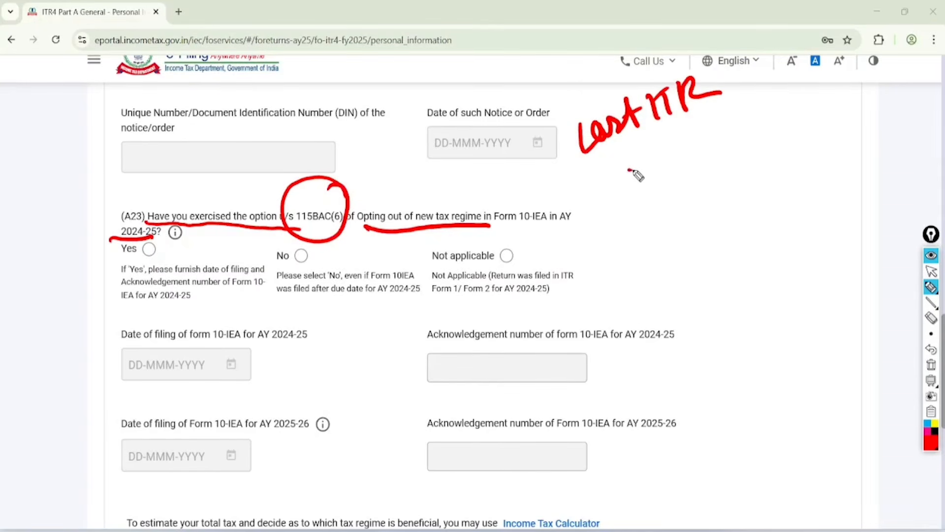
{"action": "mouse_move", "coordinate": [630, 170]}
{"action": "left_mouse_down"}
{"action": "mouse_move", "coordinate": [640, 183]}
{"action": "mouse_move", "coordinate": [682, 143]}
{"action": "mouse_move", "coordinate": [691, 160]}
{"action": "mouse_move", "coordinate": [712, 132]}
{"action": "left_mouse_up"}
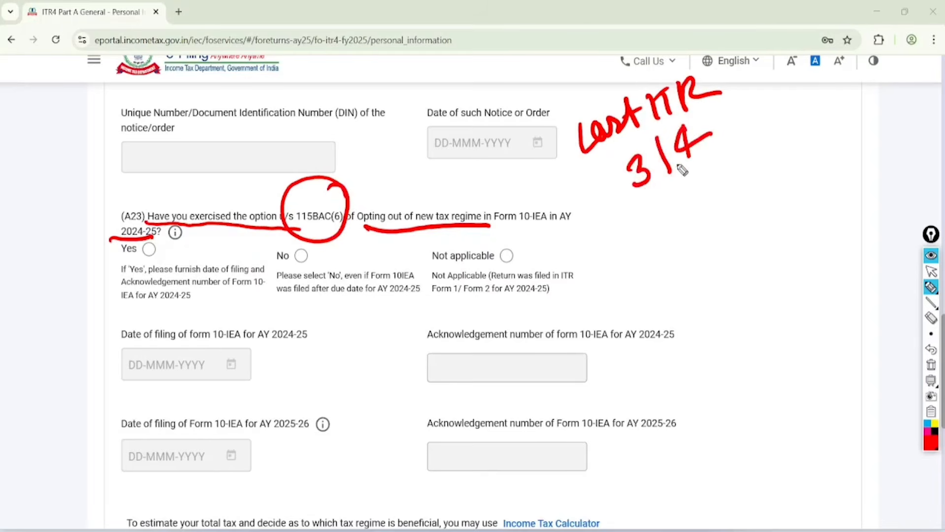
{"action": "left_click_drag", "start_coordinate": [650, 192], "coordinate": [722, 154]}
{"action": "left_click_drag", "start_coordinate": [654, 208], "coordinate": [720, 165]}
{"action": "mouse_move", "coordinate": [685, 226]}
{"action": "left_mouse_down"}
{"action": "mouse_move", "coordinate": [682, 236]}
{"action": "mouse_move", "coordinate": [686, 219]}
{"action": "mouse_move", "coordinate": [732, 226]}
{"action": "left_mouse_up"}
{"action": "left_click_drag", "start_coordinate": [709, 249], "coordinate": [733, 233]}
Step: Mark the AY 2024-25 Form 10-IEA field labels and tick A23's Yes and No options in red, then clear all marks
{"action": "left_click_drag", "start_coordinate": [265, 340], "coordinate": [276, 332]}
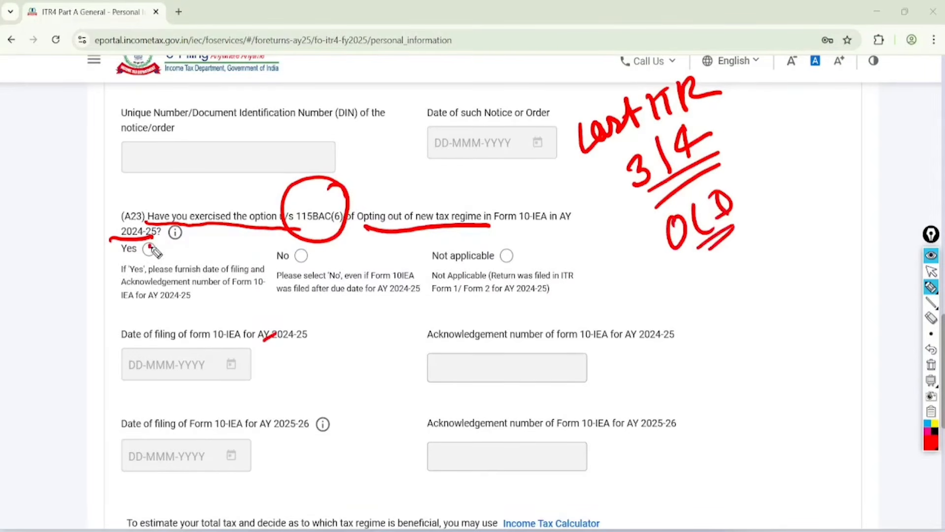
{"action": "left_click_drag", "start_coordinate": [150, 247], "coordinate": [191, 211]}
{"action": "left_click", "coordinate": [423, 338]}
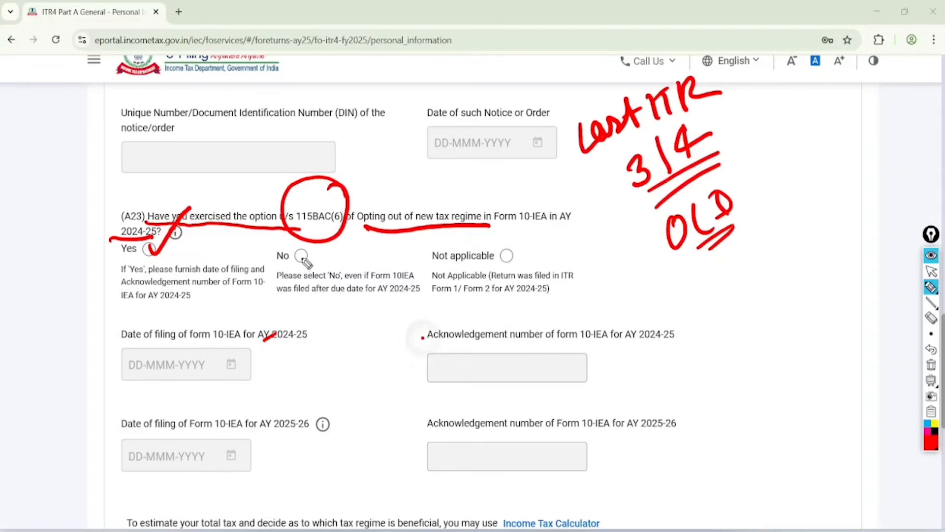
{"action": "mouse_move", "coordinate": [299, 252]}
{"action": "left_mouse_down"}
{"action": "mouse_move", "coordinate": [310, 260]}
{"action": "mouse_move", "coordinate": [345, 227]}
{"action": "left_mouse_up"}
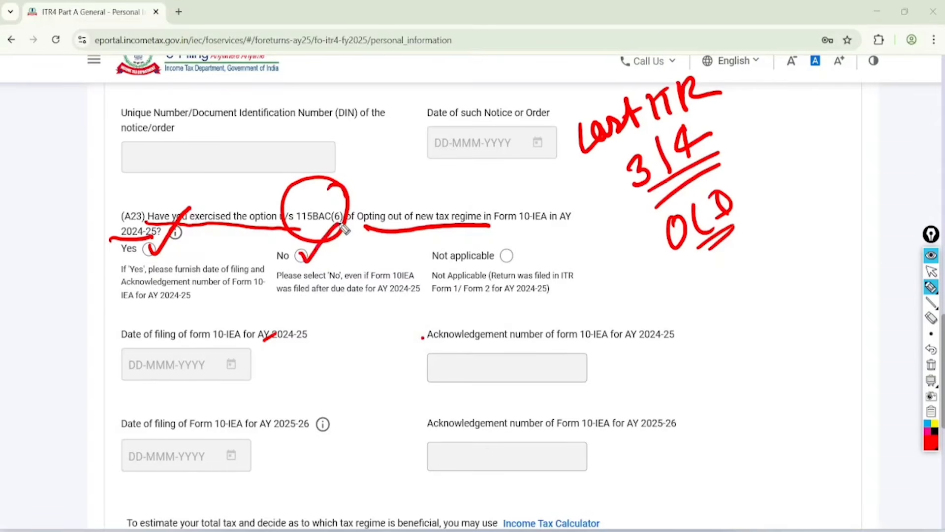
{"action": "left_click", "coordinate": [931, 365]}
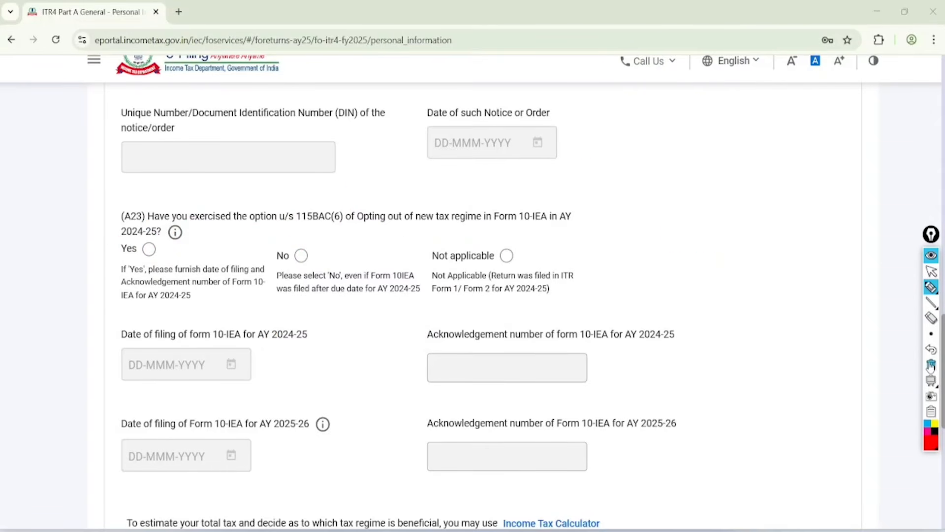
Step: Answer question A23 with Not applicable, trying the Yes and No options before restoring Not applicable
{"action": "left_click", "coordinate": [929, 270]}
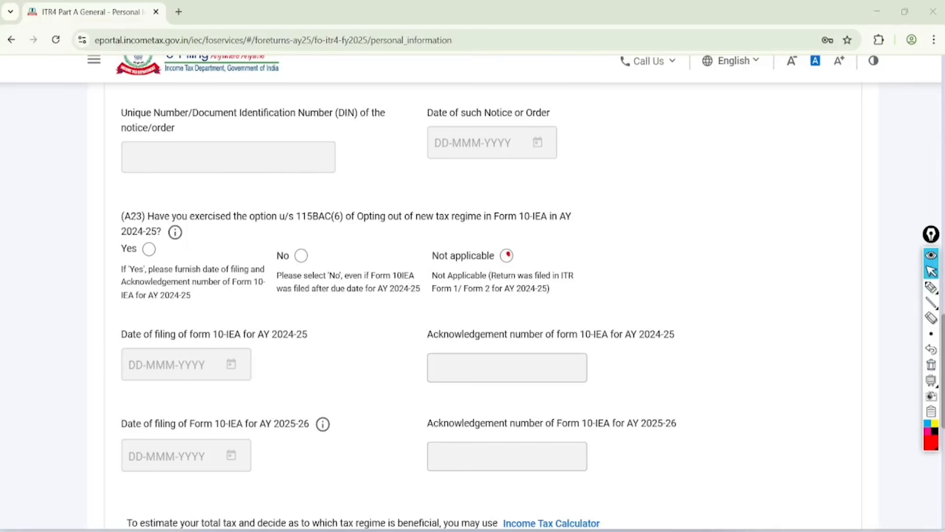
{"action": "left_click", "coordinate": [506, 255]}
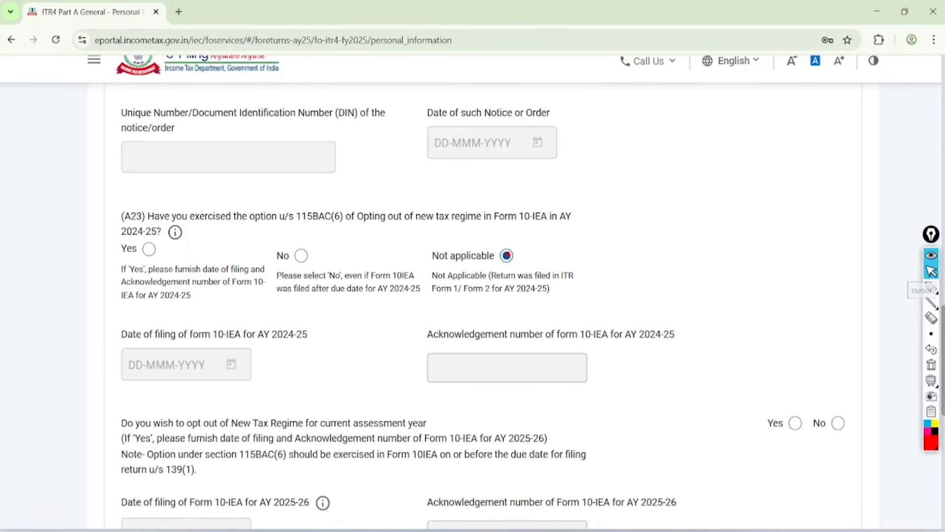
{"action": "scroll", "coordinate": [507, 254], "scroll_direction": "down", "scroll_amount": 1}
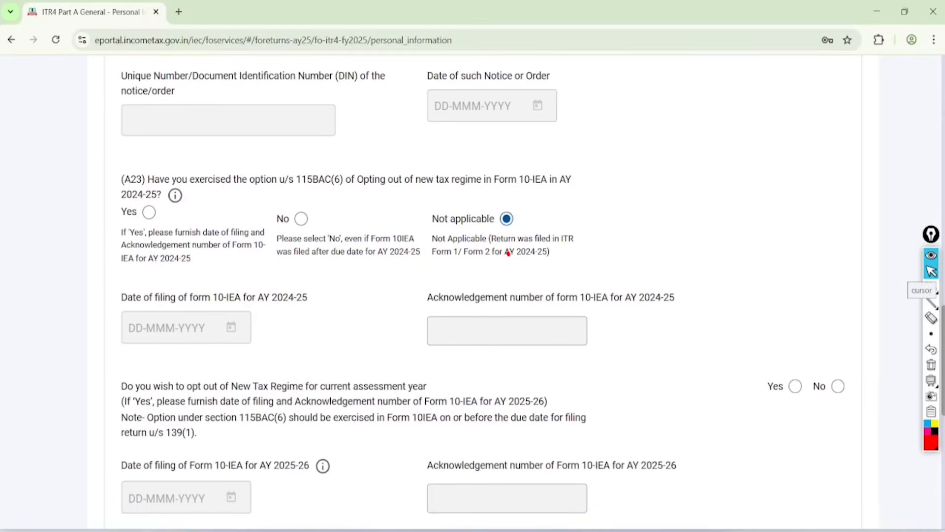
{"action": "left_click", "coordinate": [149, 212]}
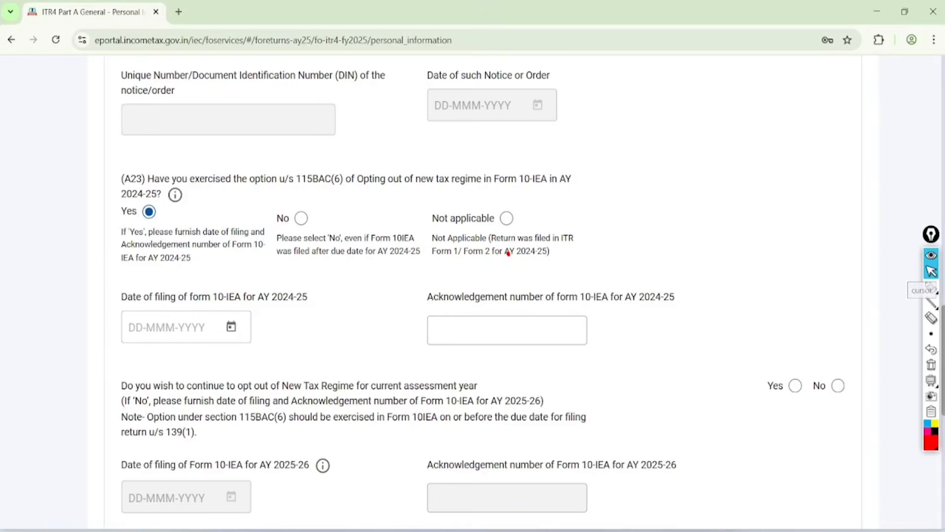
{"action": "left_click", "coordinate": [301, 218]}
{"action": "left_click", "coordinate": [508, 254]}
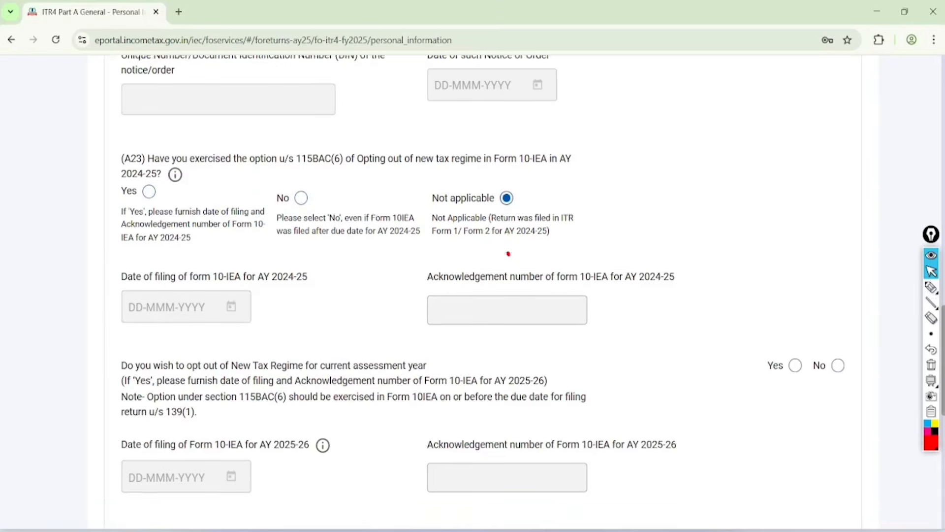
Step: Circle AY 2025-26 in the new tax regime opt-out question and tick its Yes and No options in red, then clear the marks
{"action": "scroll", "coordinate": [508, 253], "scroll_direction": "down", "scroll_amount": 3}
{"action": "scroll", "coordinate": [508, 253], "scroll_direction": "down", "scroll_amount": 1}
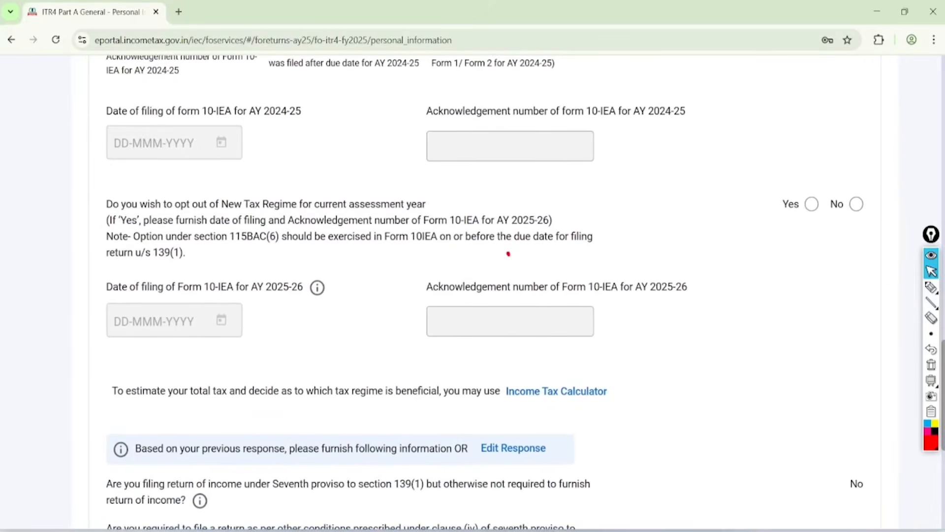
{"action": "left_click", "coordinate": [931, 287]}
{"action": "mouse_move", "coordinate": [582, 197]}
{"action": "left_mouse_down"}
{"action": "mouse_move", "coordinate": [509, 263]}
{"action": "mouse_move", "coordinate": [465, 194]}
{"action": "mouse_move", "coordinate": [537, 165]}
{"action": "mouse_move", "coordinate": [547, 189]}
{"action": "mouse_move", "coordinate": [508, 194]}
{"action": "left_mouse_up"}
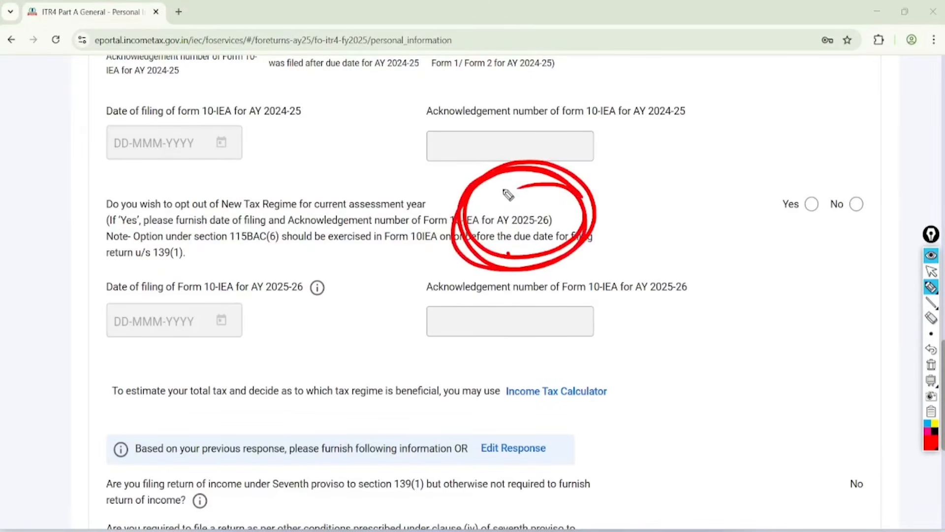
{"action": "mouse_move", "coordinate": [855, 201]}
{"action": "left_mouse_down"}
{"action": "mouse_move", "coordinate": [861, 210]}
{"action": "mouse_move", "coordinate": [921, 152]}
{"action": "left_mouse_up"}
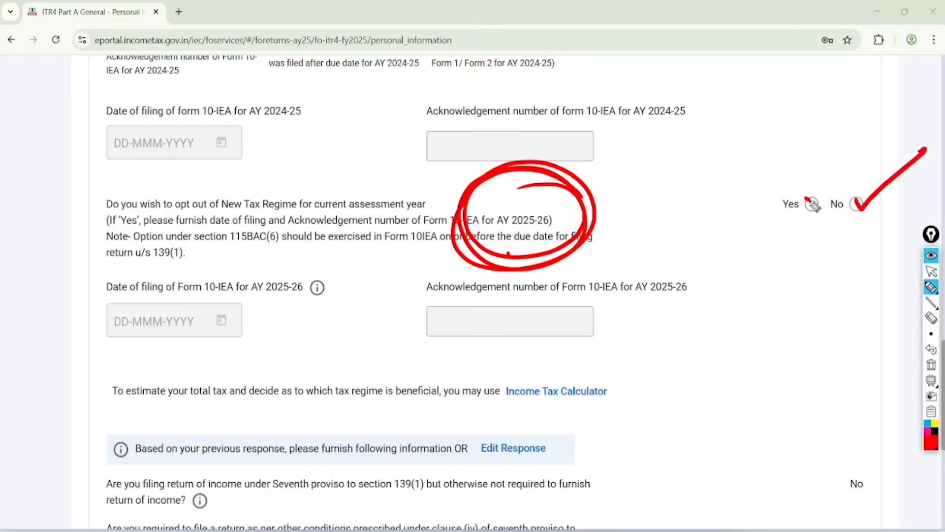
{"action": "left_click_drag", "start_coordinate": [810, 201], "coordinate": [856, 144]}
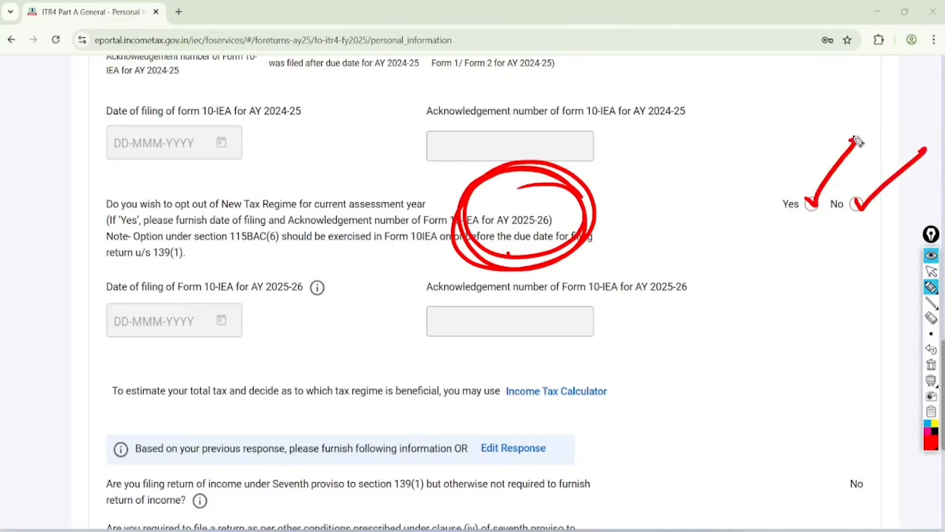
{"action": "left_click", "coordinate": [931, 365]}
{"action": "left_click", "coordinate": [931, 271]}
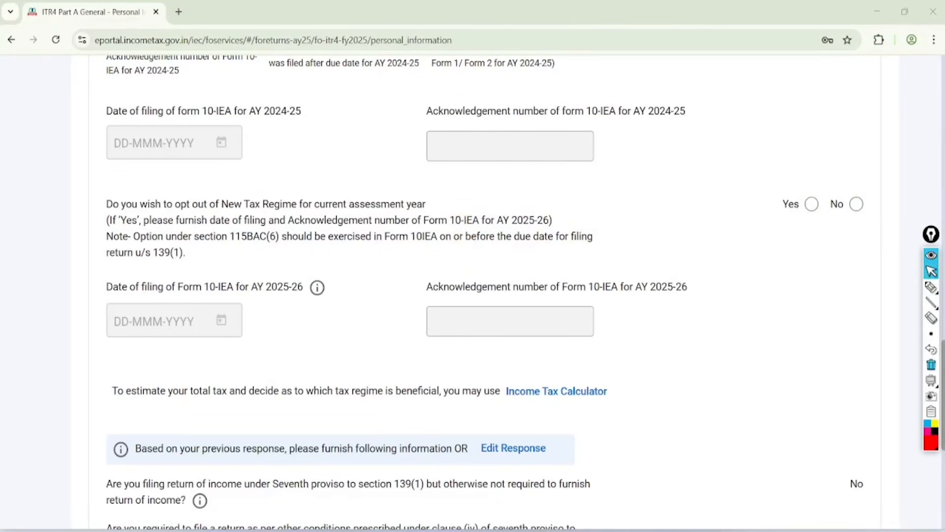
Step: Try Yes for opting out of the new tax regime this year, mark the AY 2025-26 Form 10-IEA fields in red and clear the marks
{"action": "left_click", "coordinate": [812, 204]}
{"action": "left_click", "coordinate": [931, 287]}
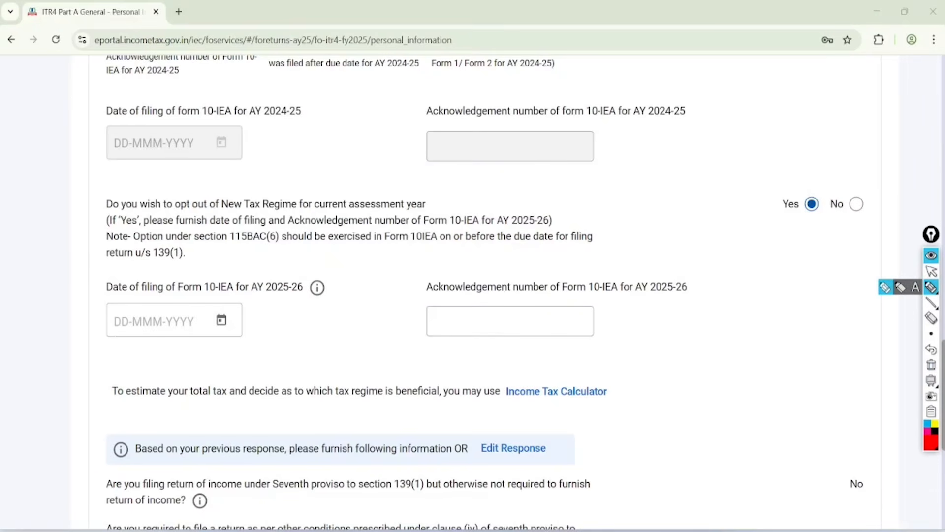
{"action": "mouse_move", "coordinate": [220, 234]}
{"action": "left_mouse_down"}
{"action": "mouse_move", "coordinate": [220, 355]}
{"action": "mouse_move", "coordinate": [155, 244]}
{"action": "left_mouse_up"}
{"action": "mouse_move", "coordinate": [559, 266]}
{"action": "left_mouse_down"}
{"action": "mouse_move", "coordinate": [433, 389]}
{"action": "mouse_move", "coordinate": [485, 269]}
{"action": "left_mouse_up"}
{"action": "left_click", "coordinate": [930, 271]}
{"action": "left_click", "coordinate": [931, 365]}
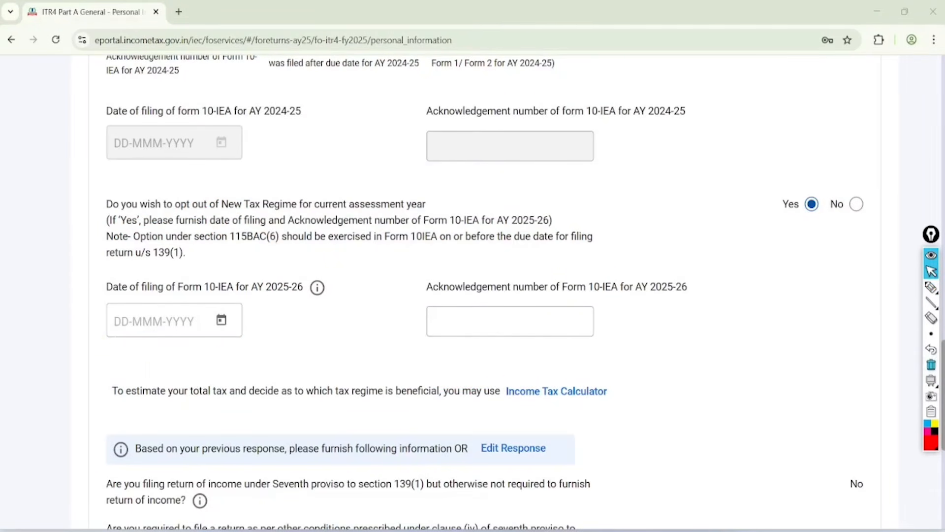
Step: Answer No to opting out of the New Tax Regime for the current assessment year
{"action": "left_click", "coordinate": [856, 204]}
{"action": "scroll", "coordinate": [520, 293], "scroll_direction": "down", "scroll_amount": 2}
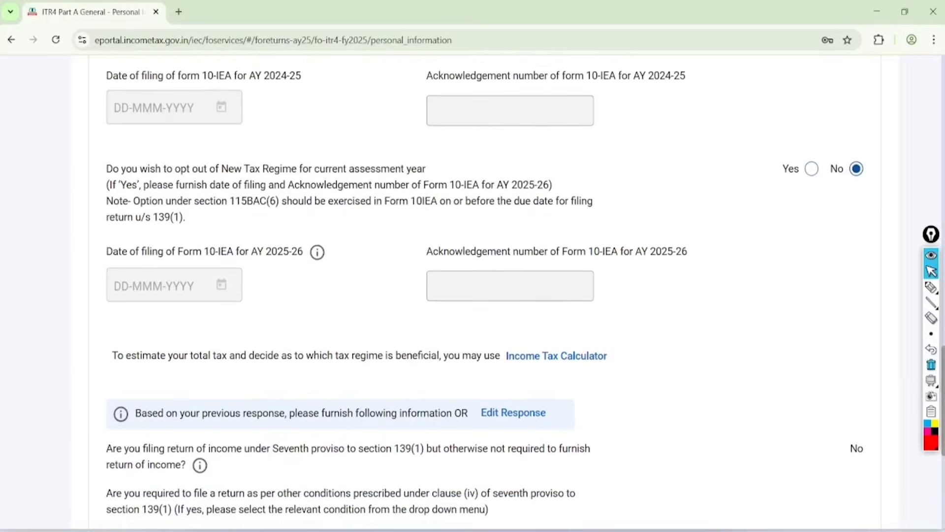
Step: Expand the Bank Details section of the Personal Information schedule
{"action": "scroll", "coordinate": [472, 295], "scroll_direction": "down", "scroll_amount": 3}
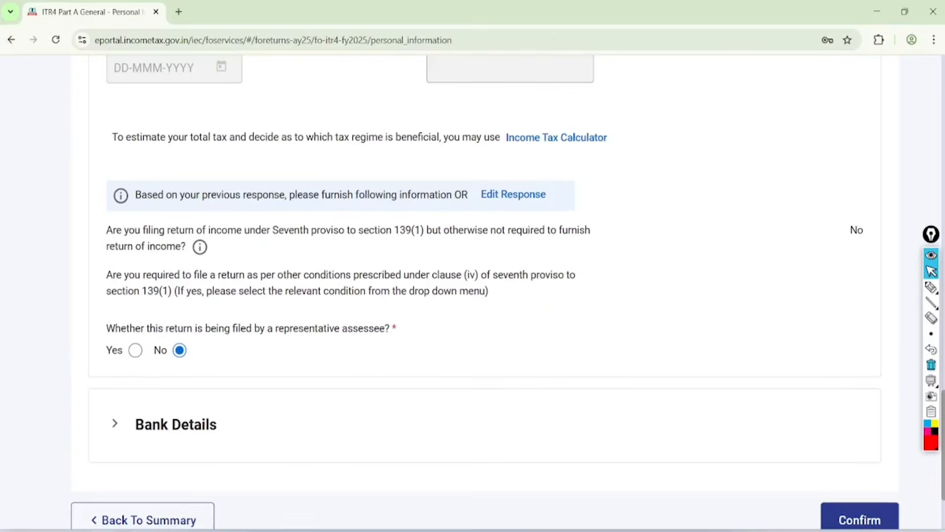
{"action": "scroll", "coordinate": [473, 295], "scroll_direction": "down", "scroll_amount": 3}
{"action": "left_click", "coordinate": [156, 277]}
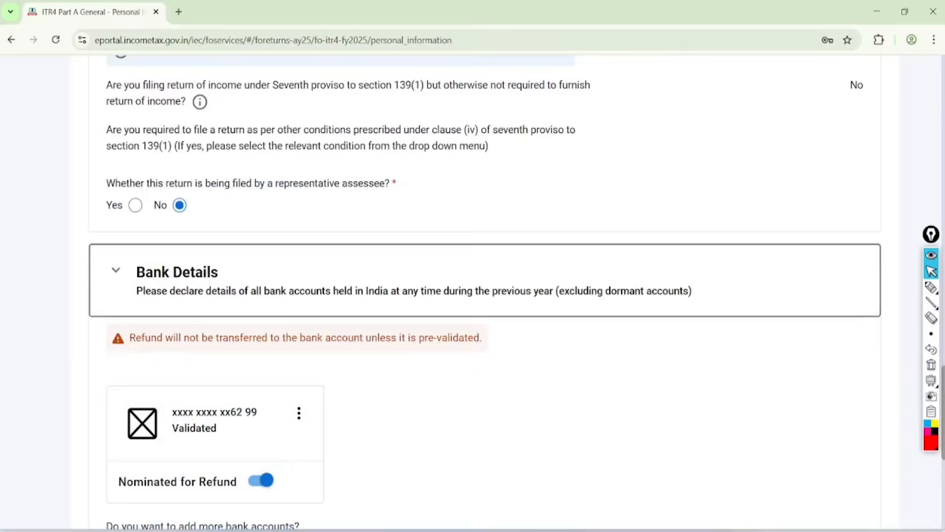
Step: Circle the Add Another option, the Nominated for Refund toggle and the validated bank account in red, then clear the marks
{"action": "scroll", "coordinate": [156, 276], "scroll_direction": "down", "scroll_amount": 4}
{"action": "left_click", "coordinate": [931, 287]}
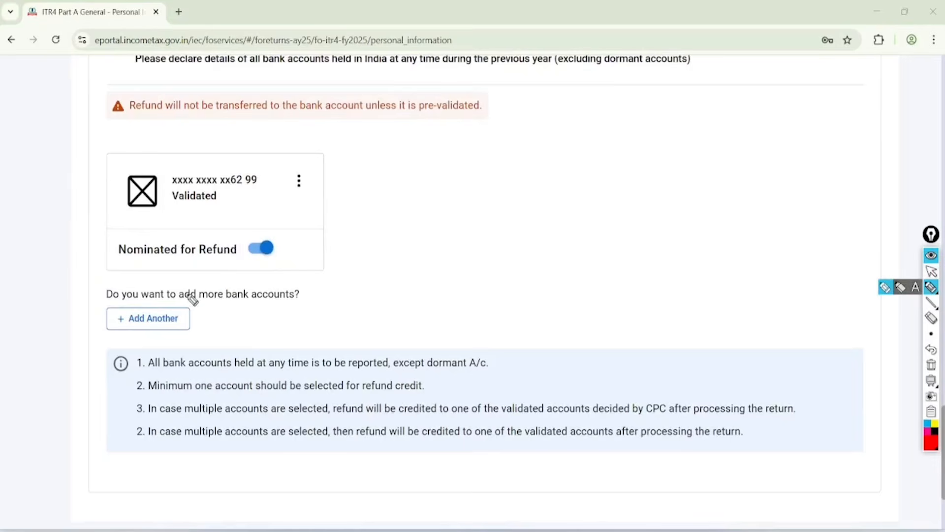
{"action": "mouse_move", "coordinate": [192, 295]}
{"action": "left_mouse_down"}
{"action": "mouse_move", "coordinate": [105, 342]}
{"action": "mouse_move", "coordinate": [199, 278]}
{"action": "mouse_move", "coordinate": [141, 288]}
{"action": "left_mouse_up"}
{"action": "mouse_move", "coordinate": [298, 226]}
{"action": "left_mouse_down"}
{"action": "mouse_move", "coordinate": [116, 250]}
{"action": "mouse_move", "coordinate": [302, 255]}
{"action": "mouse_move", "coordinate": [261, 233]}
{"action": "left_mouse_up"}
{"action": "mouse_move", "coordinate": [246, 145]}
{"action": "left_mouse_down"}
{"action": "mouse_move", "coordinate": [261, 159]}
{"action": "mouse_move", "coordinate": [215, 150]}
{"action": "left_mouse_up"}
{"action": "left_click", "coordinate": [931, 272]}
{"action": "left_click", "coordinate": [930, 365]}
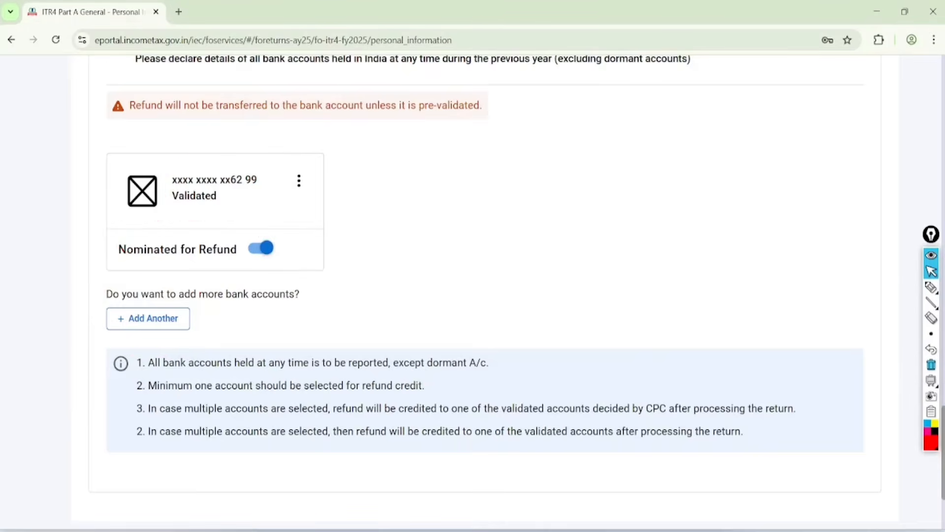
Step: Confirm the Personal Information schedule and open the Gross Total Income schedule from the return summary
{"action": "scroll", "coordinate": [865, 367], "scroll_direction": "down", "scroll_amount": 4}
{"action": "left_click", "coordinate": [865, 368]}
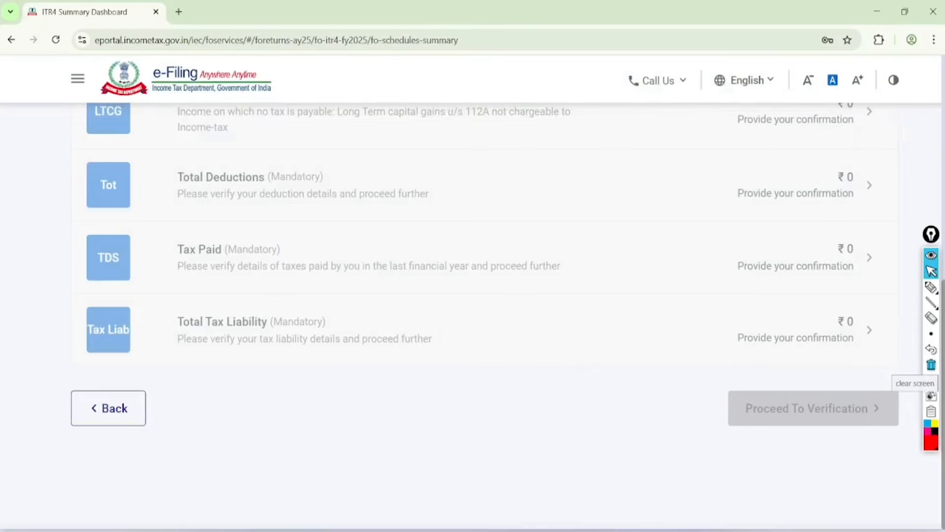
{"action": "scroll", "coordinate": [865, 368], "scroll_direction": "up", "scroll_amount": 3}
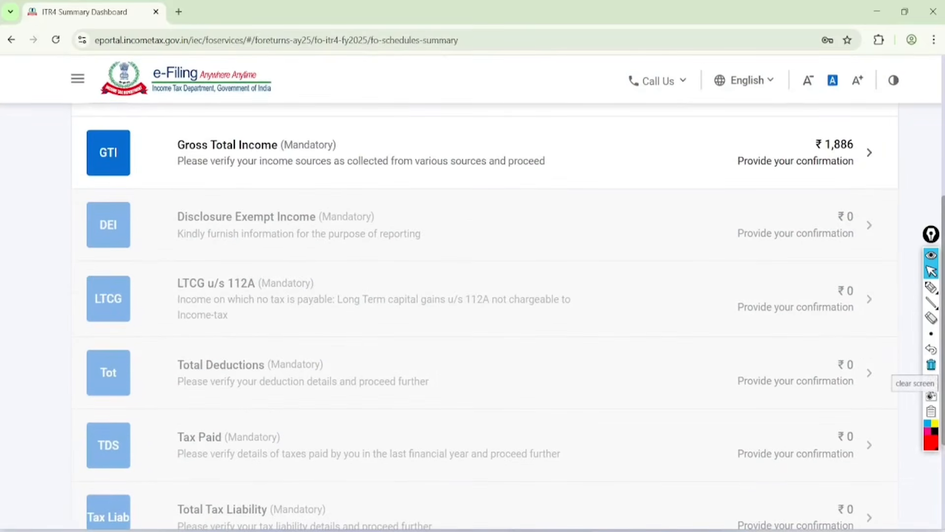
{"action": "left_click", "coordinate": [870, 152]}
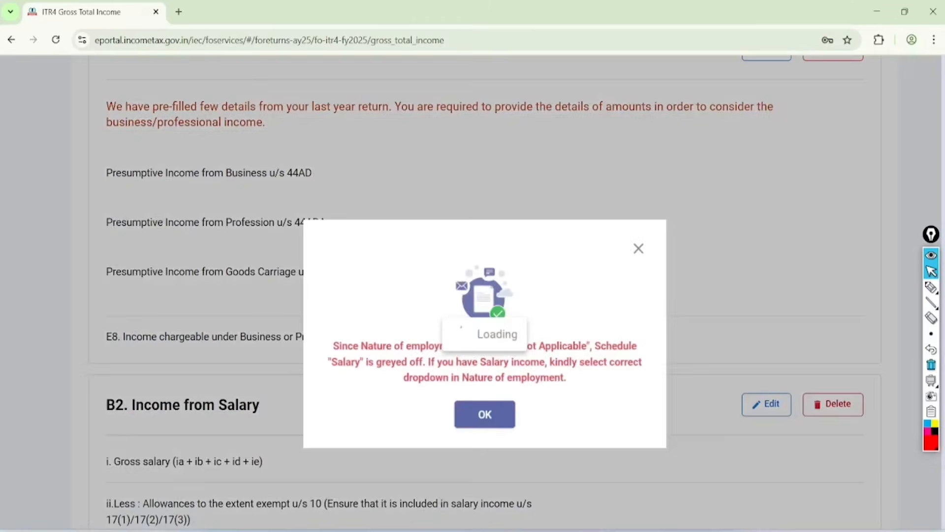
Step: Dismiss the notice about the greyed-off Salary schedule and bring up section B1, Income from Business & Profession
{"action": "scroll", "coordinate": [614, 276], "scroll_direction": "up", "scroll_amount": 2}
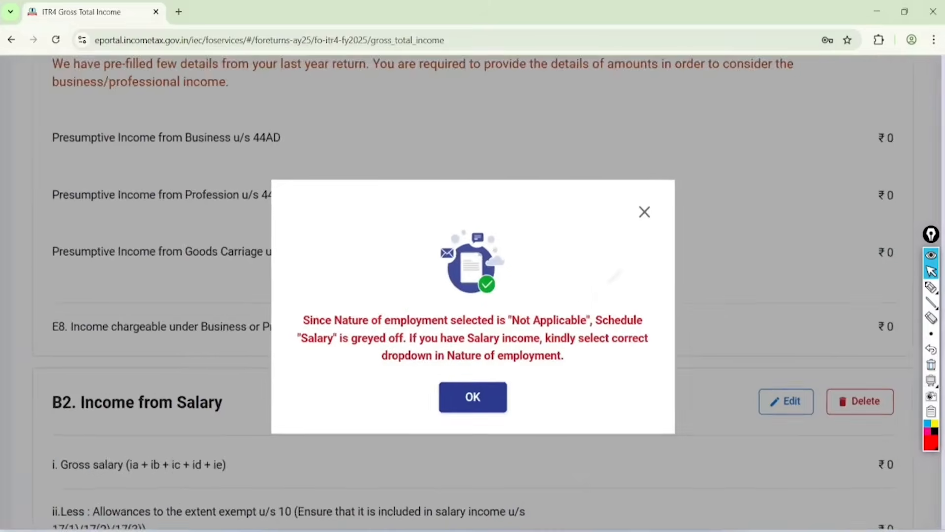
{"action": "left_click", "coordinate": [471, 363]}
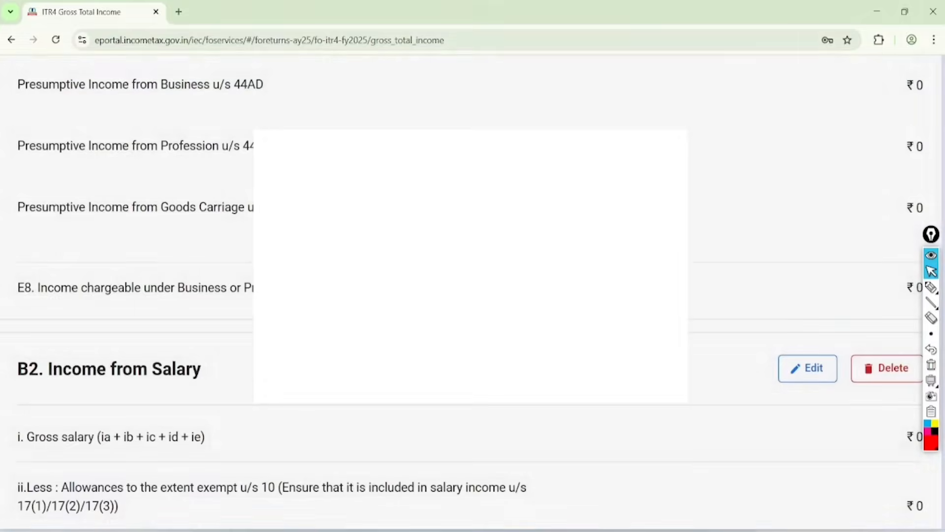
{"action": "scroll", "coordinate": [471, 363], "scroll_direction": "down", "scroll_amount": 1}
{"action": "scroll", "coordinate": [470, 364], "scroll_direction": "up", "scroll_amount": 11}
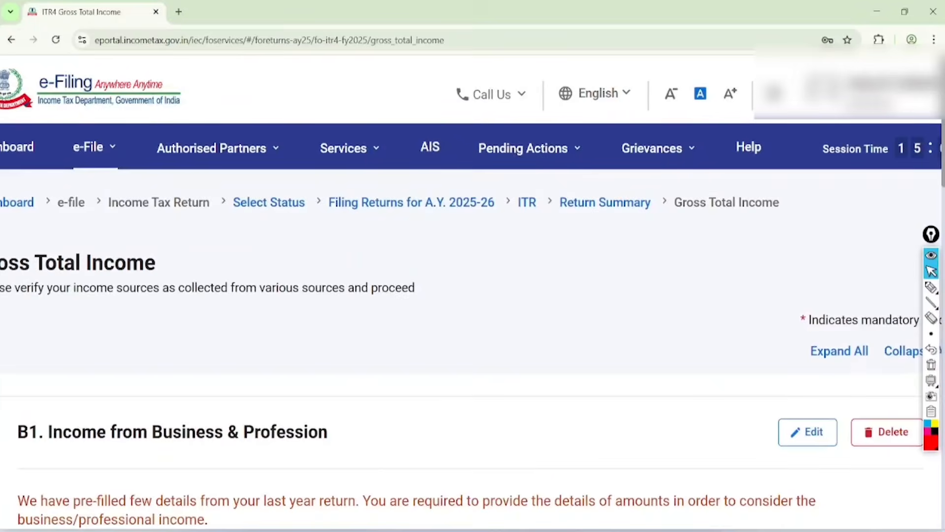
{"action": "scroll", "coordinate": [470, 296], "scroll_direction": "down", "scroll_amount": 2}
{"action": "scroll", "coordinate": [473, 296], "scroll_direction": "down", "scroll_amount": 4}
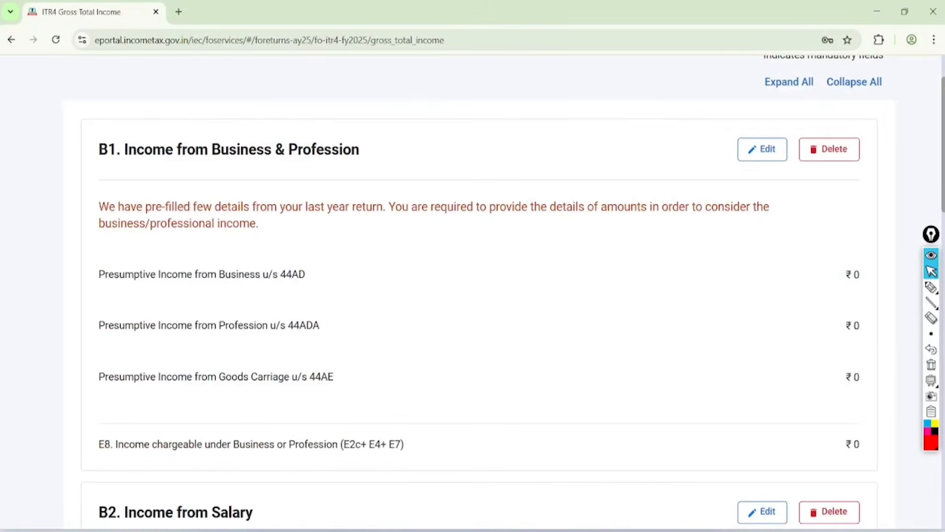
Step: Circle the B1 Income from Business & Profession heading and its Edit option in red, then clear the marks
{"action": "left_click", "coordinate": [931, 287]}
{"action": "mouse_move", "coordinate": [381, 120]}
{"action": "left_mouse_down"}
{"action": "mouse_move", "coordinate": [65, 149]}
{"action": "mouse_move", "coordinate": [340, 78]}
{"action": "mouse_move", "coordinate": [255, 100]}
{"action": "left_mouse_up"}
{"action": "mouse_move", "coordinate": [781, 106]}
{"action": "left_mouse_down"}
{"action": "mouse_move", "coordinate": [739, 192]}
{"action": "mouse_move", "coordinate": [753, 114]}
{"action": "left_mouse_up"}
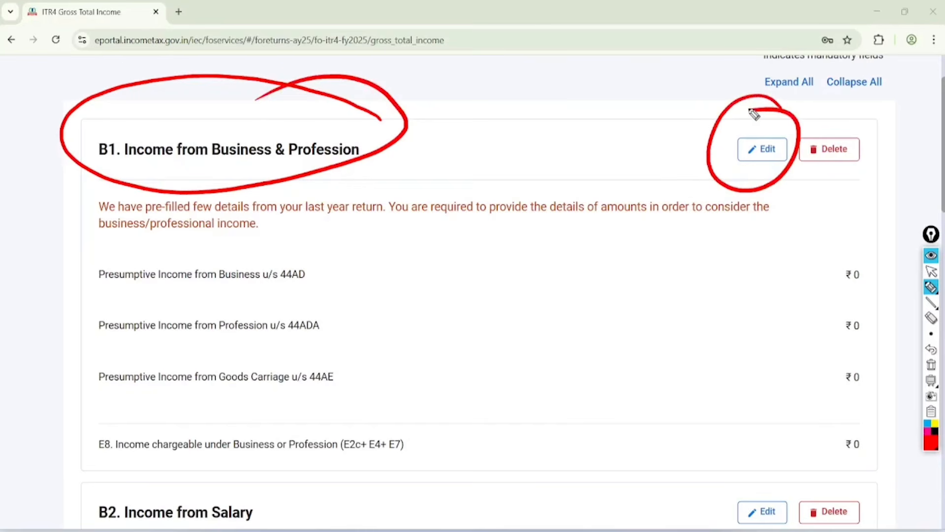
{"action": "left_click", "coordinate": [931, 271]}
{"action": "left_click", "coordinate": [931, 364]}
Step: Open section B1, Income from Business & Profession, for editing
{"action": "left_click", "coordinate": [762, 149]}
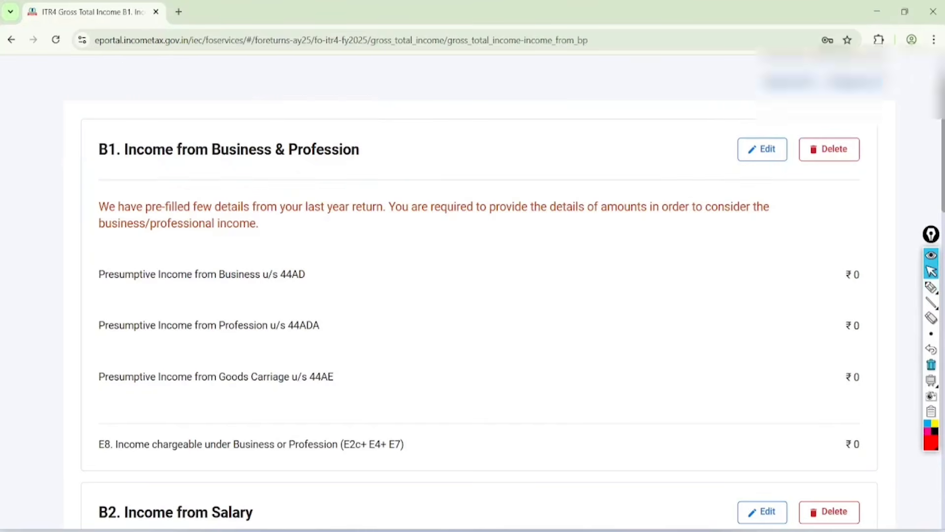
{"action": "scroll", "coordinate": [44, 199], "scroll_direction": "down", "scroll_amount": 3}
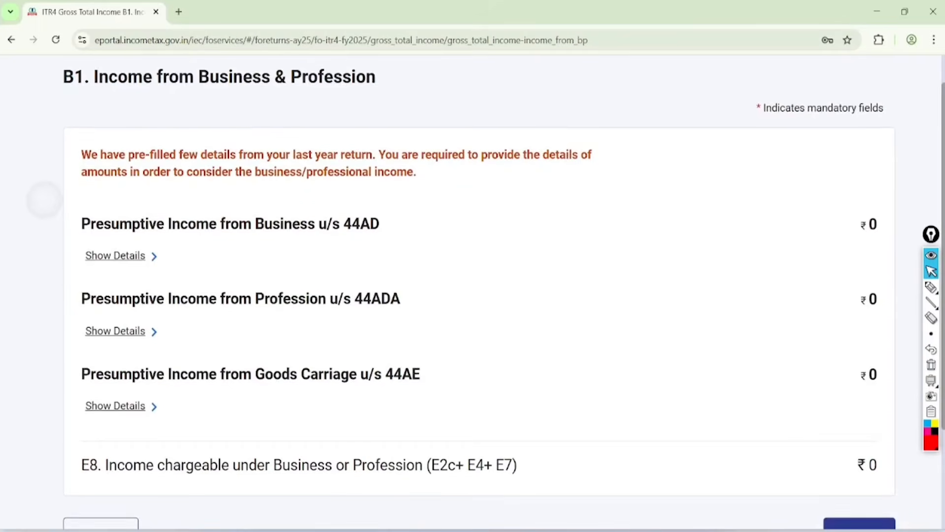
{"action": "scroll", "coordinate": [45, 200], "scroll_direction": "down", "scroll_amount": 1}
Step: Circle section 44AD in red and handwrite the underlined notes Sale, 8%, 6% and NP beside it
{"action": "left_click", "coordinate": [931, 287]}
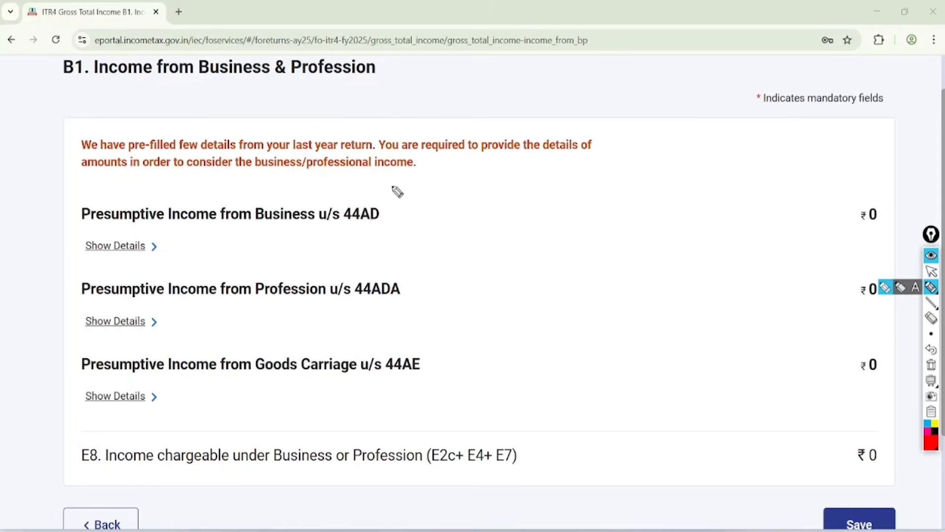
{"action": "mouse_move", "coordinate": [394, 187]}
{"action": "left_mouse_down"}
{"action": "mouse_move", "coordinate": [327, 221]}
{"action": "mouse_move", "coordinate": [371, 175]}
{"action": "left_mouse_up"}
{"action": "mouse_move", "coordinate": [441, 192]}
{"action": "left_mouse_down"}
{"action": "mouse_move", "coordinate": [468, 196]}
{"action": "mouse_move", "coordinate": [485, 179]}
{"action": "mouse_move", "coordinate": [485, 203]}
{"action": "mouse_move", "coordinate": [494, 189]}
{"action": "left_mouse_up"}
{"action": "left_click_drag", "start_coordinate": [460, 227], "coordinate": [490, 200]}
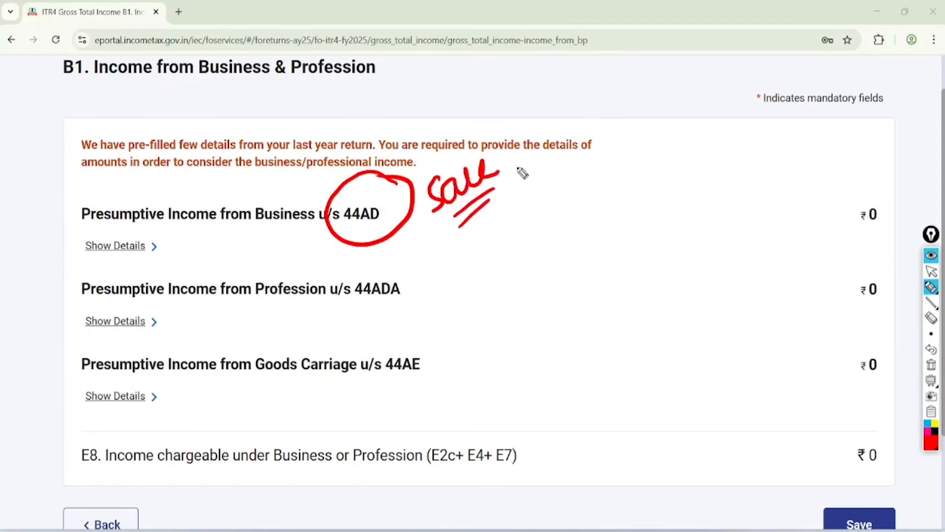
{"action": "mouse_move", "coordinate": [533, 165]}
{"action": "left_mouse_down"}
{"action": "mouse_move", "coordinate": [566, 148]}
{"action": "mouse_move", "coordinate": [541, 202]}
{"action": "left_mouse_up"}
{"action": "left_click", "coordinate": [563, 180]}
{"action": "left_click_drag", "start_coordinate": [577, 171], "coordinate": [575, 193]}
{"action": "left_click", "coordinate": [590, 189]}
{"action": "mouse_move", "coordinate": [557, 225]}
{"action": "left_mouse_down"}
{"action": "mouse_move", "coordinate": [607, 193]}
{"action": "mouse_move", "coordinate": [607, 205]}
{"action": "left_mouse_up"}
{"action": "mouse_move", "coordinate": [636, 166]}
{"action": "left_mouse_down"}
{"action": "mouse_move", "coordinate": [656, 152]}
{"action": "mouse_move", "coordinate": [662, 122]}
{"action": "mouse_move", "coordinate": [696, 150]}
{"action": "left_mouse_up"}
{"action": "left_click_drag", "start_coordinate": [659, 184], "coordinate": [691, 163]}
Step: Circle section 44ADA in red and handwrite the underlined notes 50% and Dr CA beside it
{"action": "mouse_move", "coordinate": [404, 256]}
{"action": "left_mouse_down"}
{"action": "mouse_move", "coordinate": [423, 265]}
{"action": "mouse_move", "coordinate": [393, 257]}
{"action": "left_mouse_up"}
{"action": "mouse_move", "coordinate": [480, 269]}
{"action": "left_mouse_down"}
{"action": "mouse_move", "coordinate": [486, 302]}
{"action": "mouse_move", "coordinate": [471, 311]}
{"action": "left_mouse_up"}
{"action": "left_click_drag", "start_coordinate": [490, 276], "coordinate": [497, 276]}
{"action": "left_click_drag", "start_coordinate": [501, 268], "coordinate": [515, 291]}
{"action": "left_click_drag", "start_coordinate": [524, 267], "coordinate": [527, 272]}
{"action": "left_click_drag", "start_coordinate": [484, 329], "coordinate": [530, 304]}
{"action": "mouse_move", "coordinate": [571, 266]}
{"action": "left_mouse_down"}
{"action": "mouse_move", "coordinate": [591, 268]}
{"action": "mouse_move", "coordinate": [660, 232]}
{"action": "mouse_move", "coordinate": [675, 241]}
{"action": "left_mouse_up"}
{"action": "left_click_drag", "start_coordinate": [646, 271], "coordinate": [677, 249]}
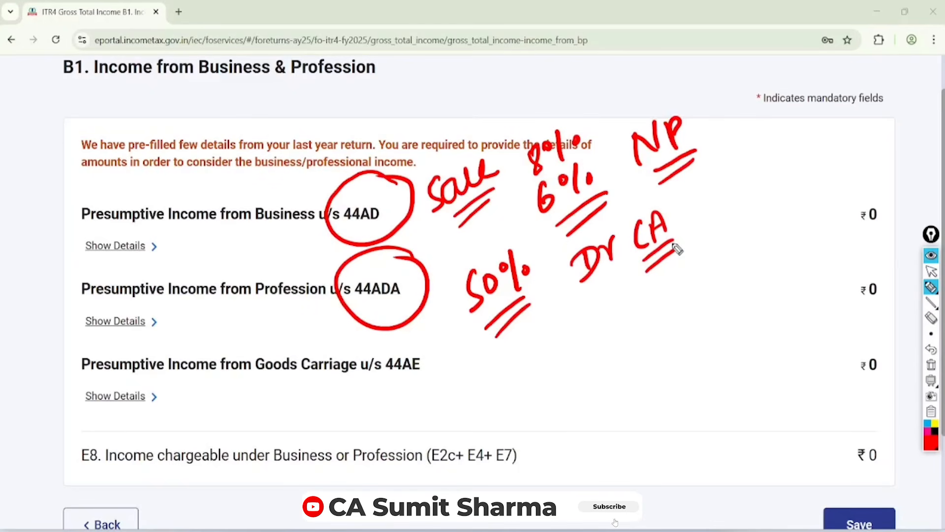
Step: Circle section 44AE and underline its Goods Carriage wording in red, then clear all marks from the page
{"action": "left_click", "coordinate": [430, 338]}
{"action": "mouse_move", "coordinate": [431, 339]}
{"action": "left_mouse_down"}
{"action": "mouse_move", "coordinate": [443, 341]}
{"action": "mouse_move", "coordinate": [394, 335]}
{"action": "left_mouse_up"}
{"action": "left_click_drag", "start_coordinate": [229, 386], "coordinate": [344, 391]}
{"action": "left_click_drag", "start_coordinate": [244, 411], "coordinate": [347, 398]}
{"action": "left_click", "coordinate": [931, 271]}
{"action": "left_click", "coordinate": [931, 365]}
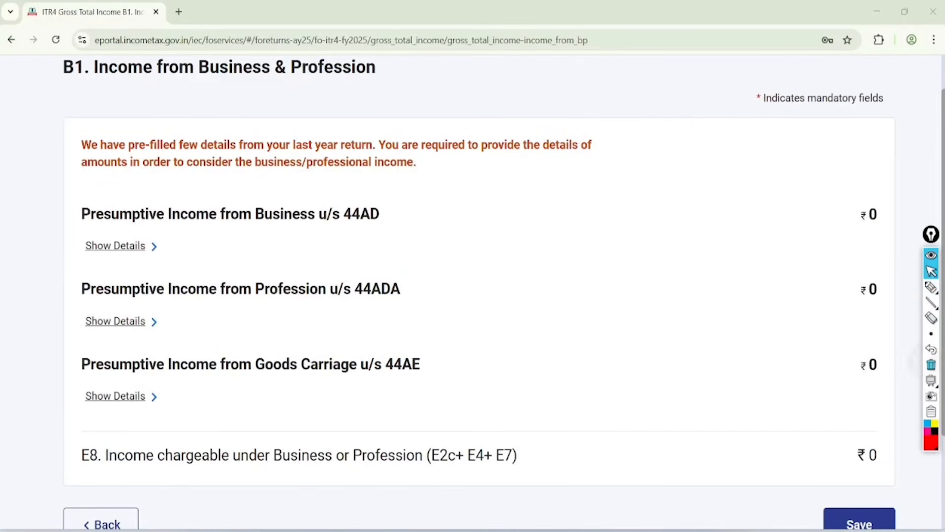
Step: Expand the details of Presumptive Income from Business u/s 44AD
{"action": "left_click", "coordinate": [116, 246]}
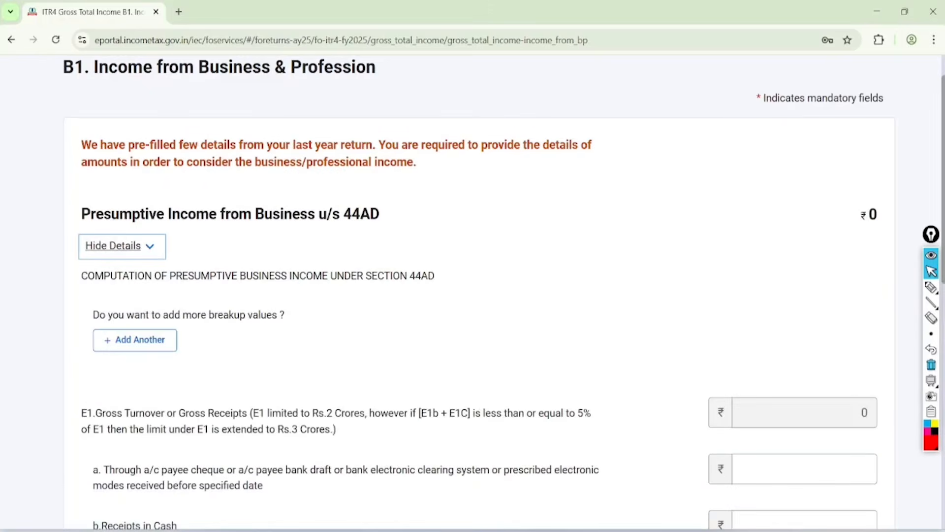
{"action": "scroll", "coordinate": [931, 380], "scroll_direction": "down", "scroll_amount": 2}
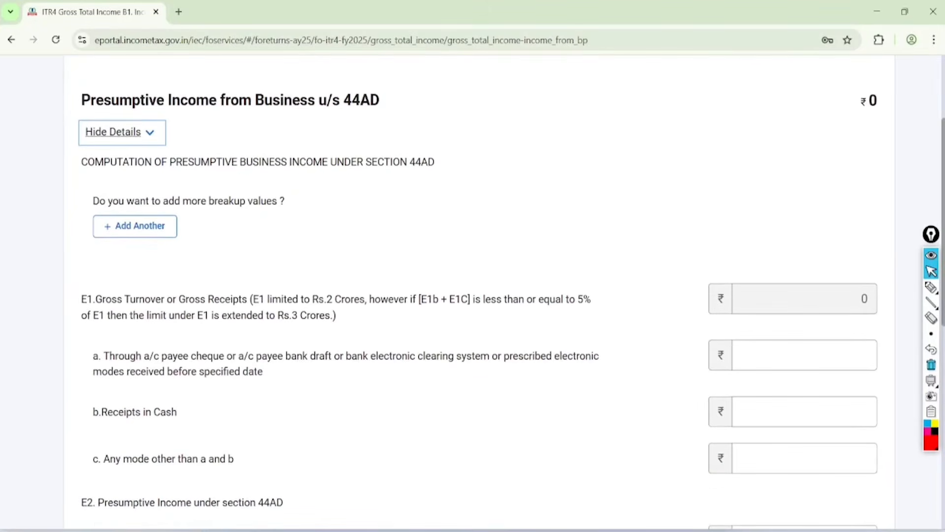
{"action": "scroll", "coordinate": [473, 295], "scroll_direction": "down", "scroll_amount": 1}
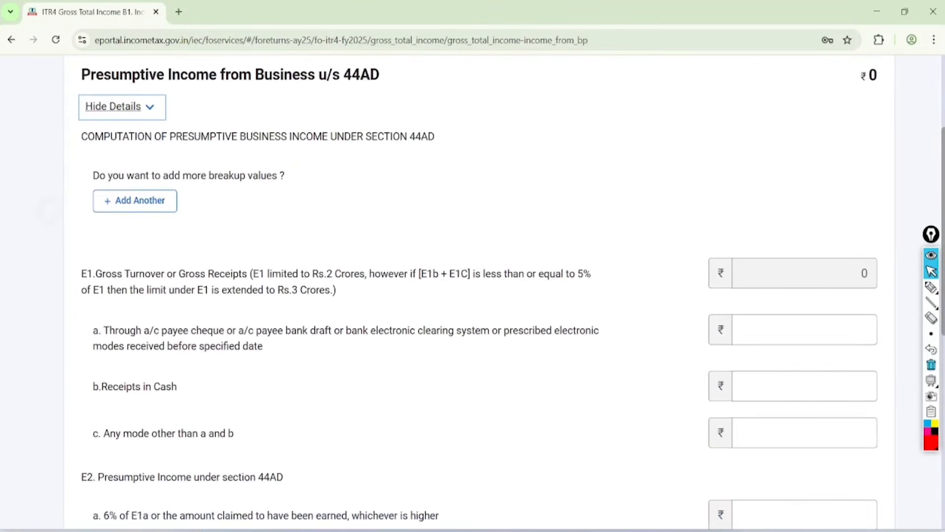
Step: Add a business entry under section 44AD and enter "ram and company" as the name of business
{"action": "left_click", "coordinate": [135, 201]}
{"action": "scroll", "coordinate": [472, 295], "scroll_direction": "down", "scroll_amount": 2}
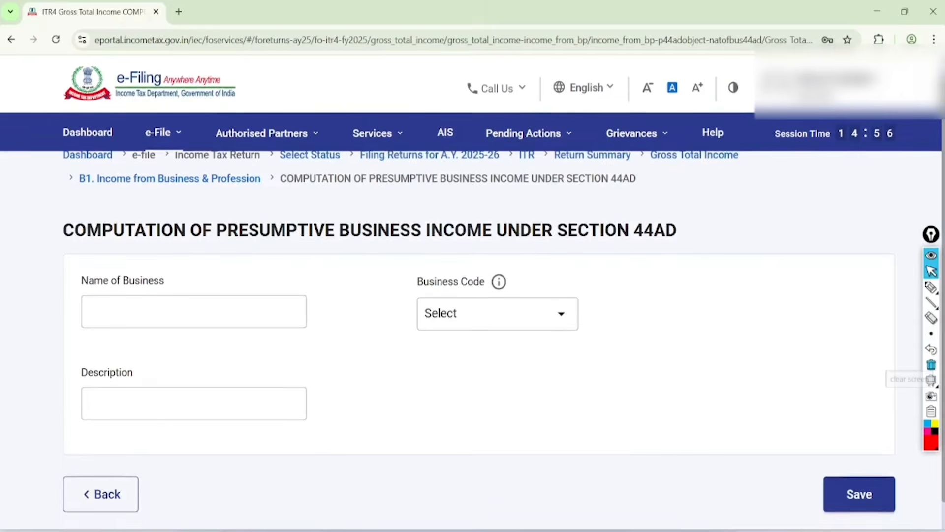
{"action": "left_click", "coordinate": [125, 235]}
{"action": "left_click", "coordinate": [197, 267]}
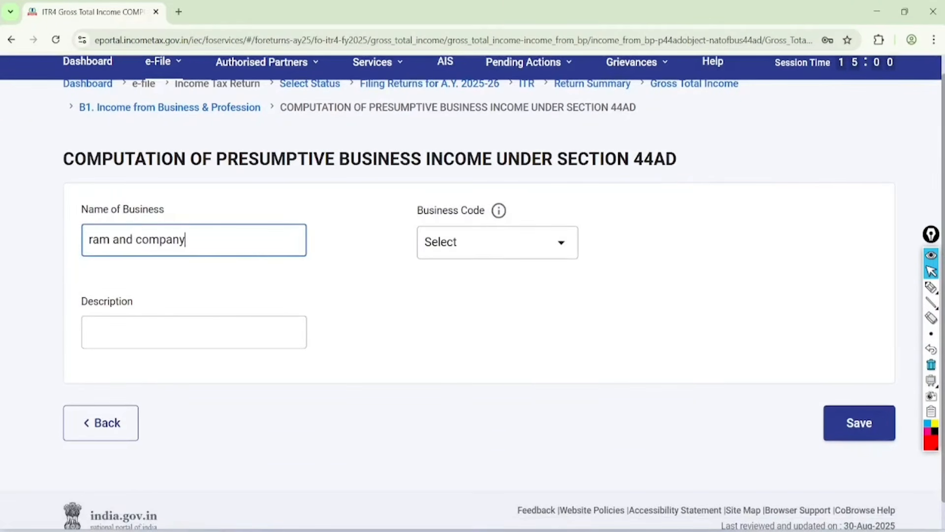
Step: Set the business code to 09028-Retail sale of other products n.e.c
{"action": "left_click", "coordinate": [497, 241]}
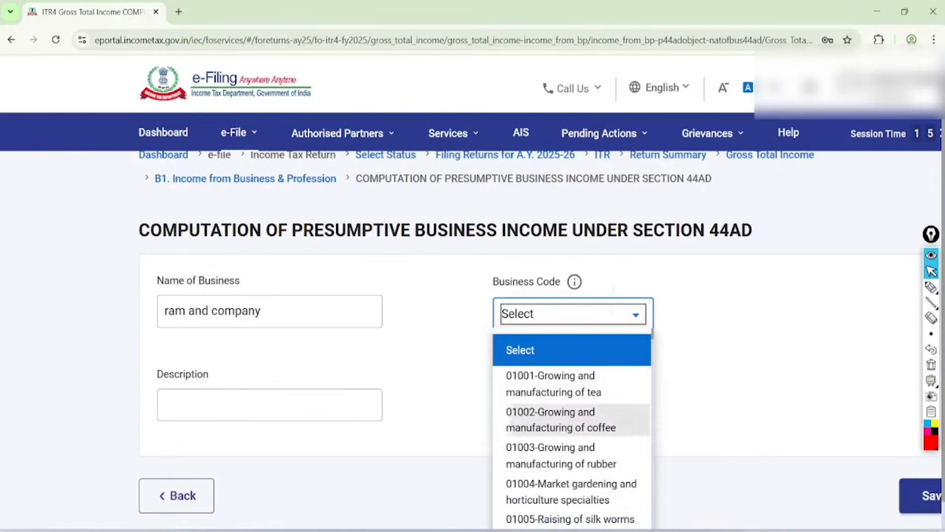
{"action": "scroll", "coordinate": [571, 423], "scroll_direction": "down", "scroll_amount": 5}
{"action": "scroll", "coordinate": [571, 428], "scroll_direction": "down", "scroll_amount": 15}
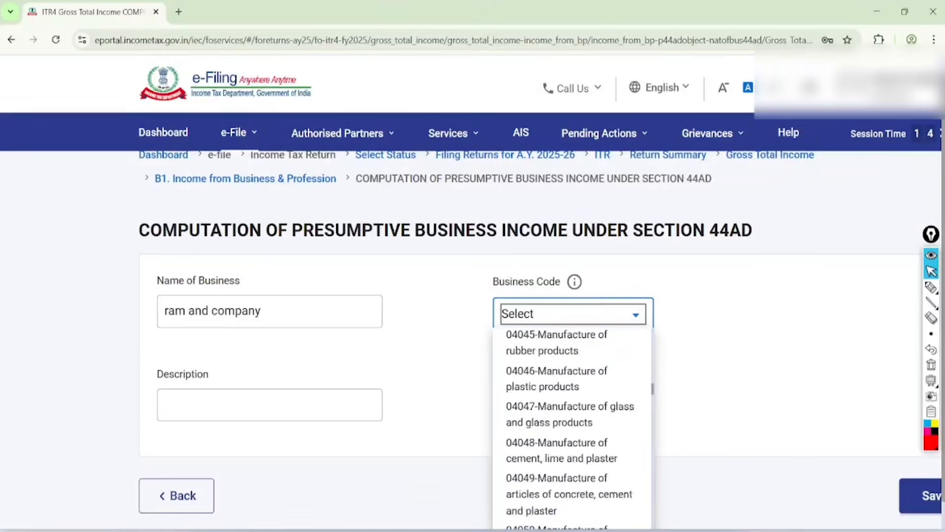
{"action": "scroll", "coordinate": [571, 429], "scroll_direction": "down", "scroll_amount": 6}
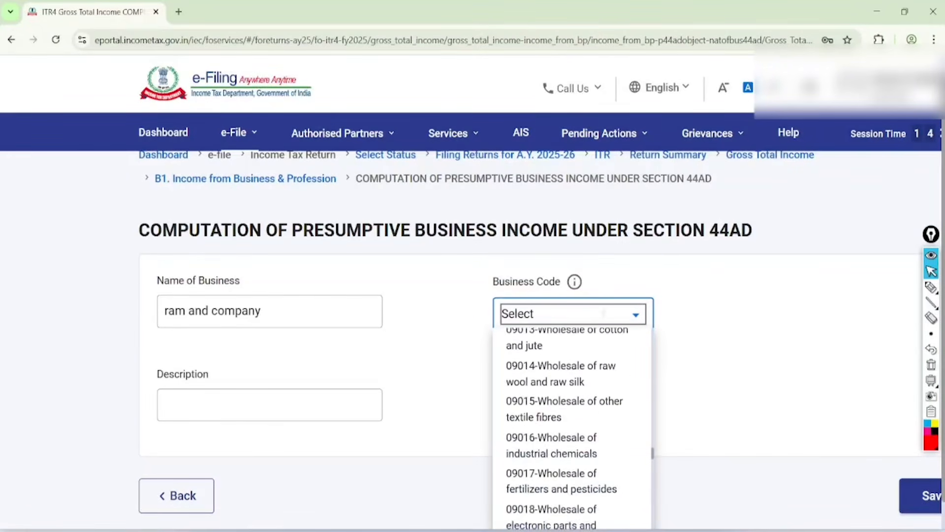
{"action": "scroll", "coordinate": [571, 443], "scroll_direction": "down", "scroll_amount": 8}
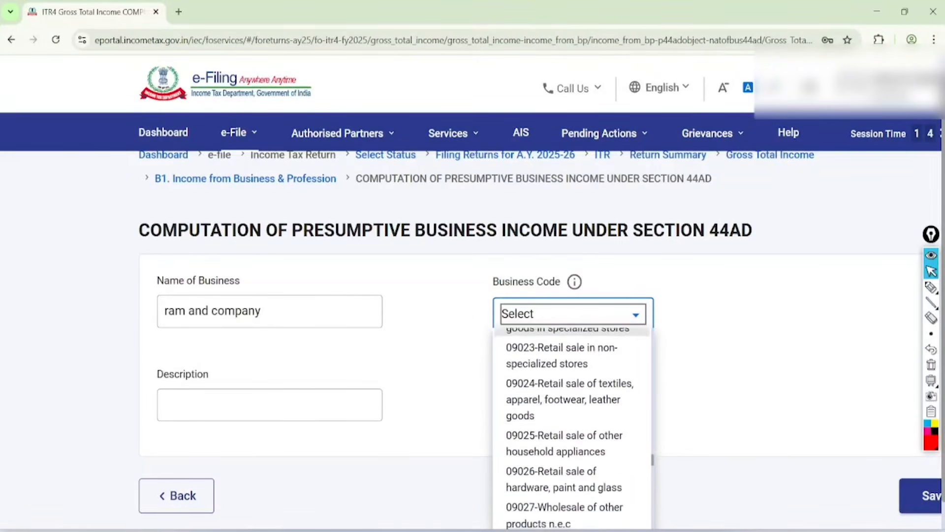
{"action": "scroll", "coordinate": [571, 443], "scroll_direction": "down", "scroll_amount": 1}
{"action": "scroll", "coordinate": [571, 443], "scroll_direction": "up", "scroll_amount": 2}
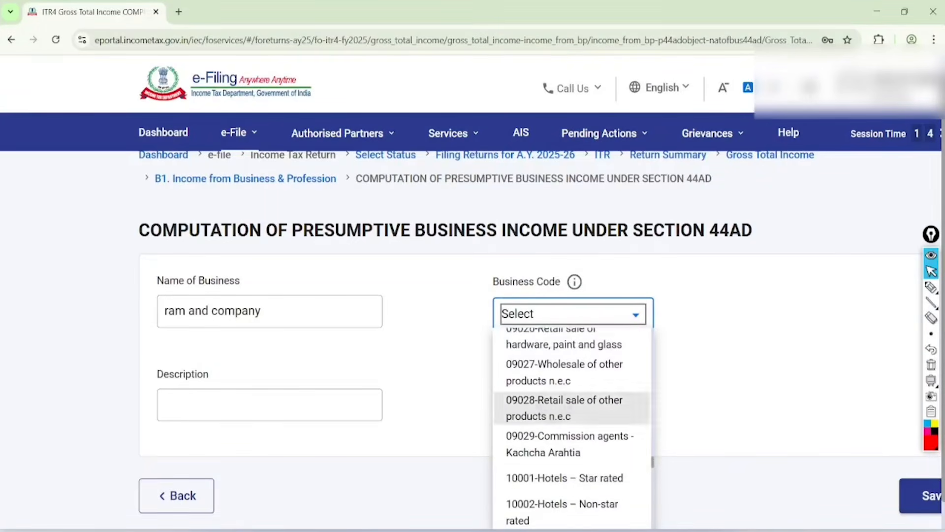
{"action": "left_click", "coordinate": [564, 407]}
Step: Enter "kiryana goods" as the description and save the 44AD business entry
{"action": "left_click", "coordinate": [269, 338]}
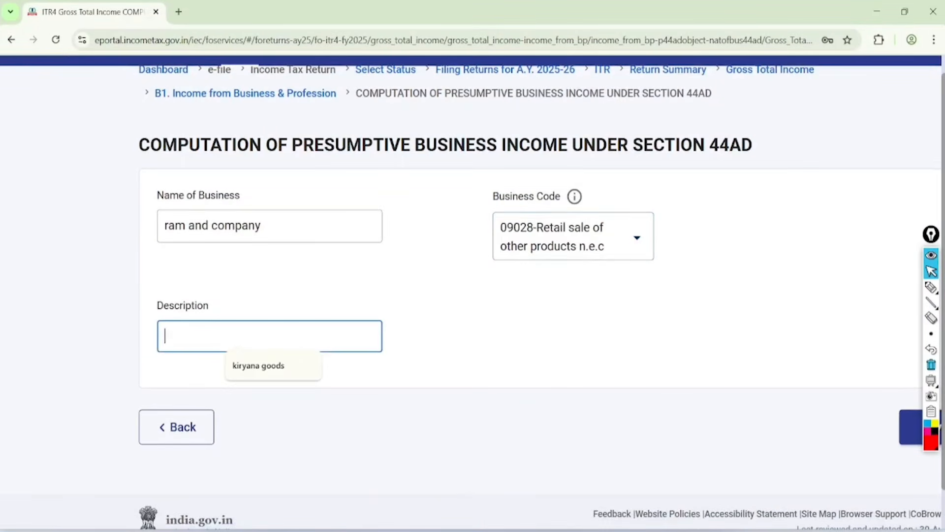
{"action": "left_click", "coordinate": [259, 365]}
{"action": "key", "text": "ctrl+minus"}
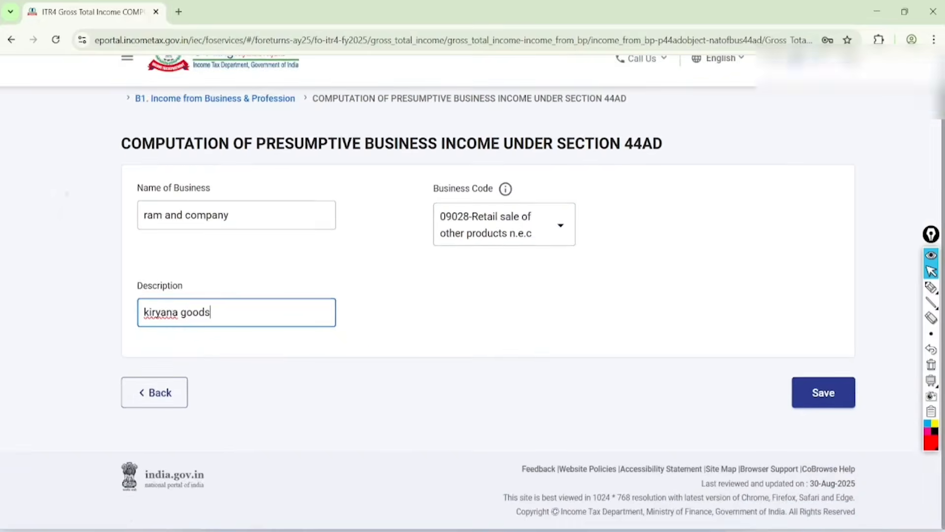
{"action": "left_click", "coordinate": [826, 399]}
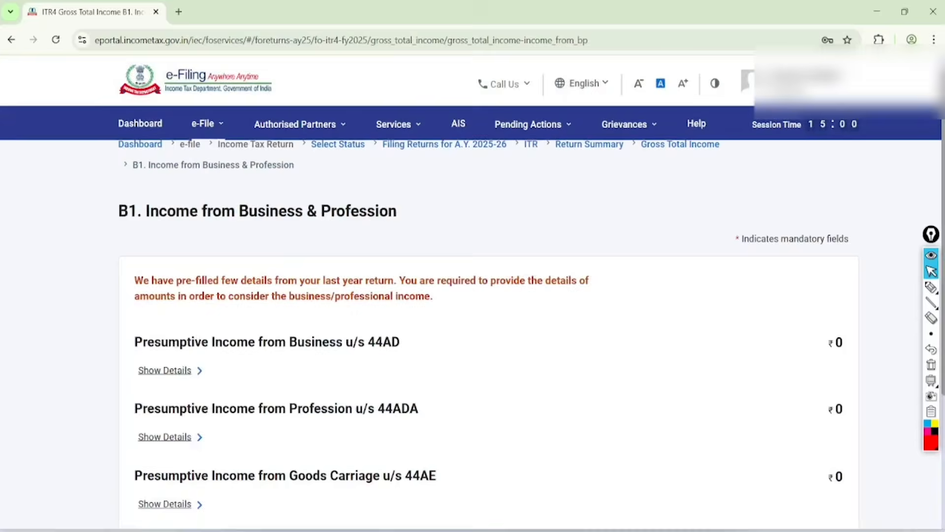
Step: Expand the section 44AD details again and go to the E1 gross turnover and E2 presumptive income fields
{"action": "scroll", "coordinate": [489, 296], "scroll_direction": "down", "scroll_amount": 3}
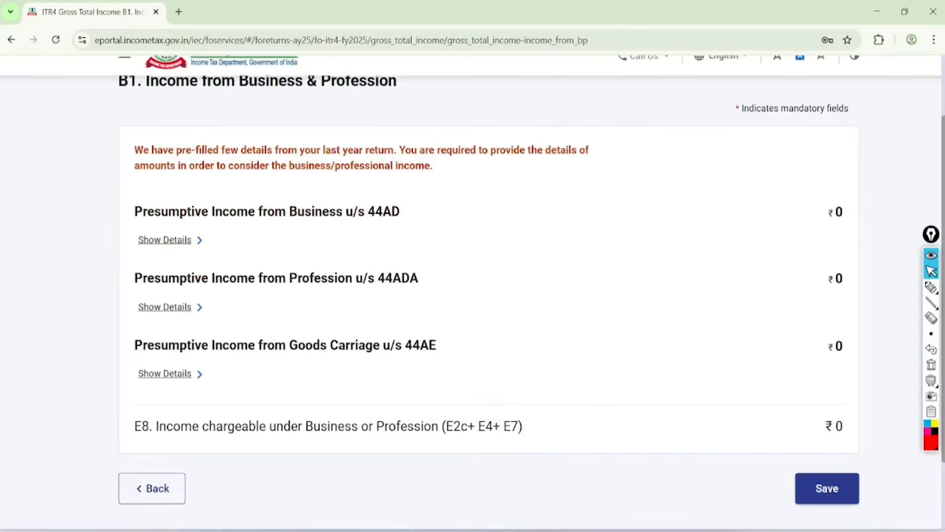
{"action": "left_click", "coordinate": [165, 240]}
{"action": "scroll", "coordinate": [473, 291], "scroll_direction": "down", "scroll_amount": 3}
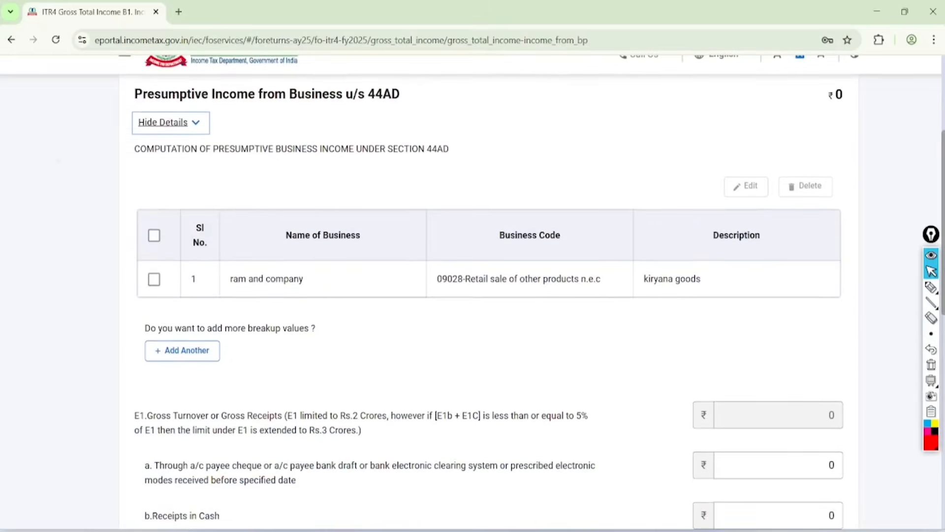
{"action": "scroll", "coordinate": [473, 295], "scroll_direction": "down", "scroll_amount": 5}
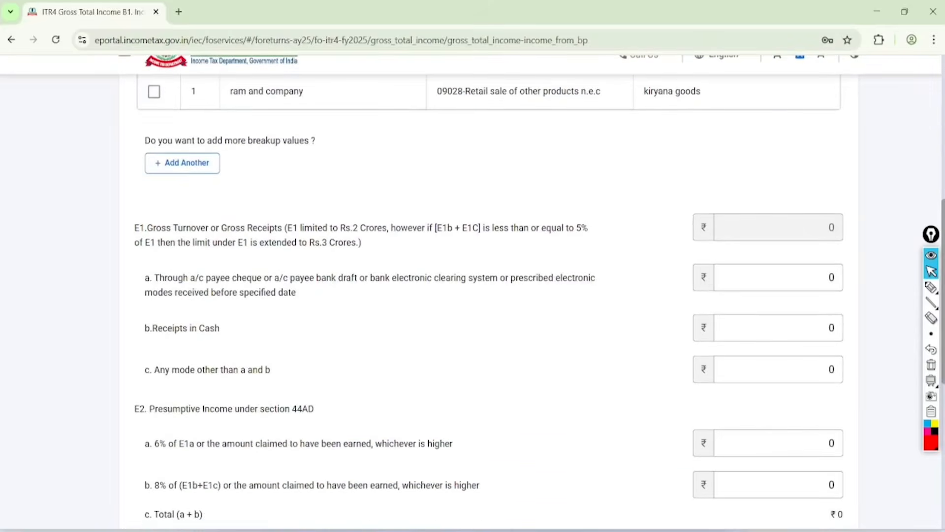
{"action": "scroll", "coordinate": [473, 295], "scroll_direction": "down", "scroll_amount": 2}
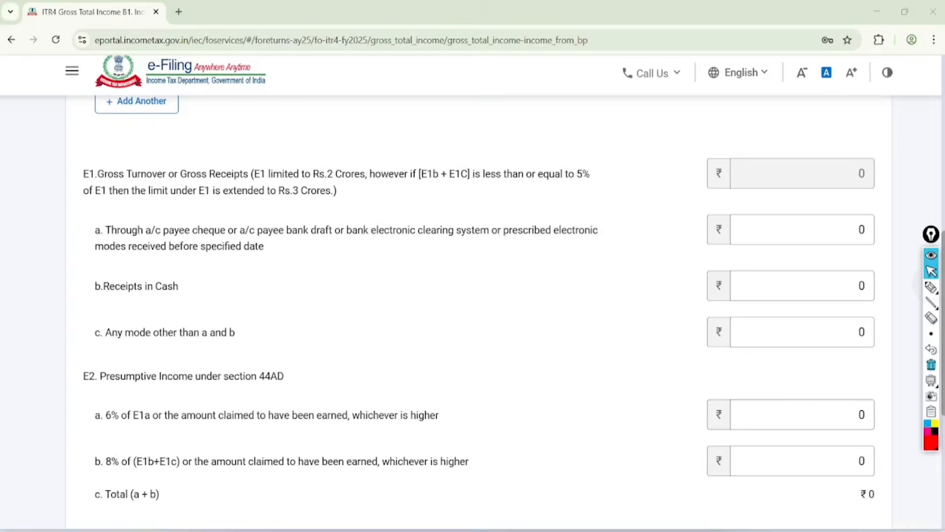
Step: Circle the Rs.2 Crores limit in E1 with the red pen and write an underlined, circled "44AD" above it
{"action": "left_click", "coordinate": [931, 287]}
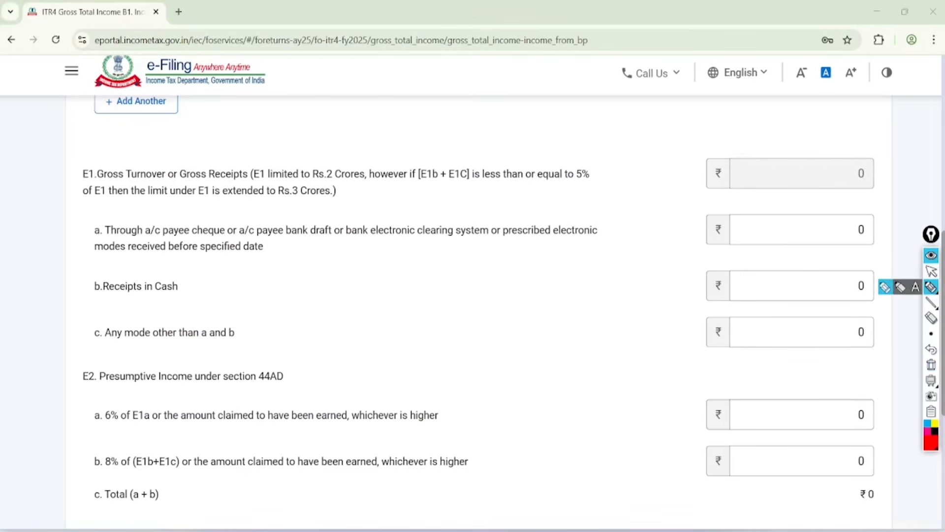
{"action": "mouse_move", "coordinate": [242, 180]}
{"action": "left_mouse_down"}
{"action": "mouse_move", "coordinate": [401, 183]}
{"action": "mouse_move", "coordinate": [281, 142]}
{"action": "mouse_move", "coordinate": [255, 180]}
{"action": "left_mouse_up"}
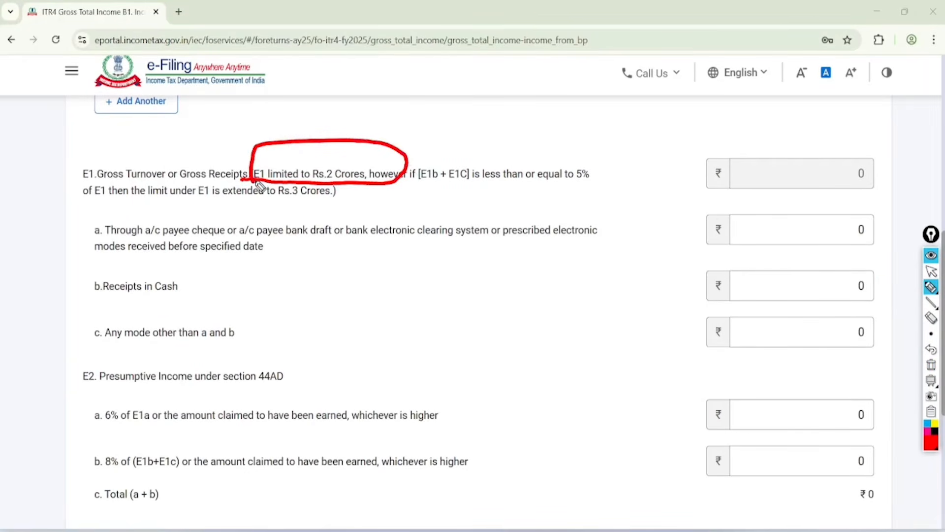
{"action": "left_click", "coordinate": [570, 196]}
{"action": "mouse_move", "coordinate": [419, 88]}
{"action": "left_mouse_down"}
{"action": "mouse_move", "coordinate": [424, 112]}
{"action": "mouse_move", "coordinate": [494, 89]}
{"action": "mouse_move", "coordinate": [485, 88]}
{"action": "left_mouse_up"}
{"action": "mouse_move", "coordinate": [502, 52]}
{"action": "left_mouse_down"}
{"action": "mouse_move", "coordinate": [522, 61]}
{"action": "mouse_move", "coordinate": [503, 84]}
{"action": "left_mouse_up"}
{"action": "left_click_drag", "start_coordinate": [432, 137], "coordinate": [537, 70]}
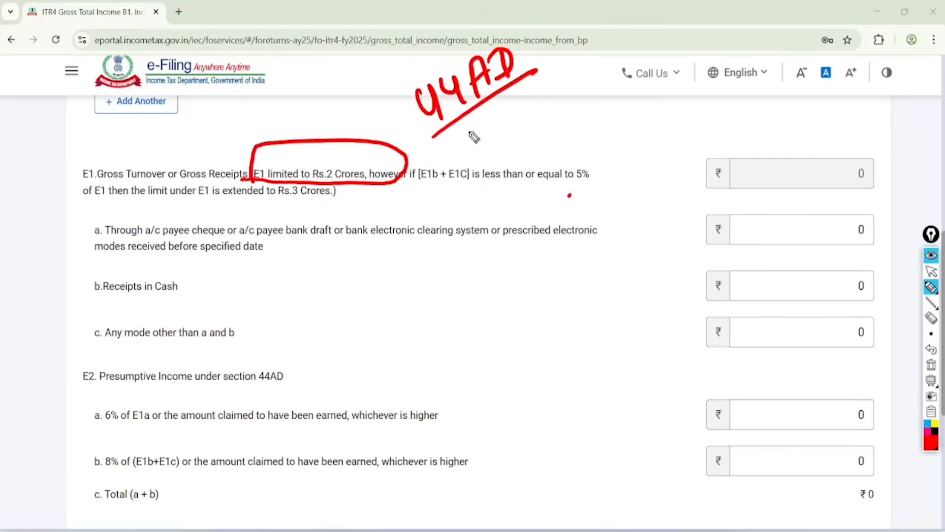
{"action": "left_click_drag", "start_coordinate": [455, 146], "coordinate": [529, 95]}
{"action": "mouse_move", "coordinate": [541, 22]}
{"action": "left_mouse_down"}
{"action": "mouse_move", "coordinate": [443, 158]}
{"action": "mouse_move", "coordinate": [532, 20]}
{"action": "left_mouse_up"}
Step: Write "GST" in red over the E1a receipts text and circle it
{"action": "left_click_drag", "start_coordinate": [471, 257], "coordinate": [500, 277]}
{"action": "left_click_drag", "start_coordinate": [497, 273], "coordinate": [501, 298]}
{"action": "mouse_move", "coordinate": [510, 245]}
{"action": "left_mouse_down"}
{"action": "mouse_move", "coordinate": [521, 270]}
{"action": "mouse_move", "coordinate": [507, 287]}
{"action": "left_mouse_up"}
{"action": "left_click_drag", "start_coordinate": [522, 241], "coordinate": [556, 226]}
{"action": "left_click_drag", "start_coordinate": [540, 232], "coordinate": [544, 269]}
{"action": "left_click_drag", "start_coordinate": [559, 202], "coordinate": [534, 181]}
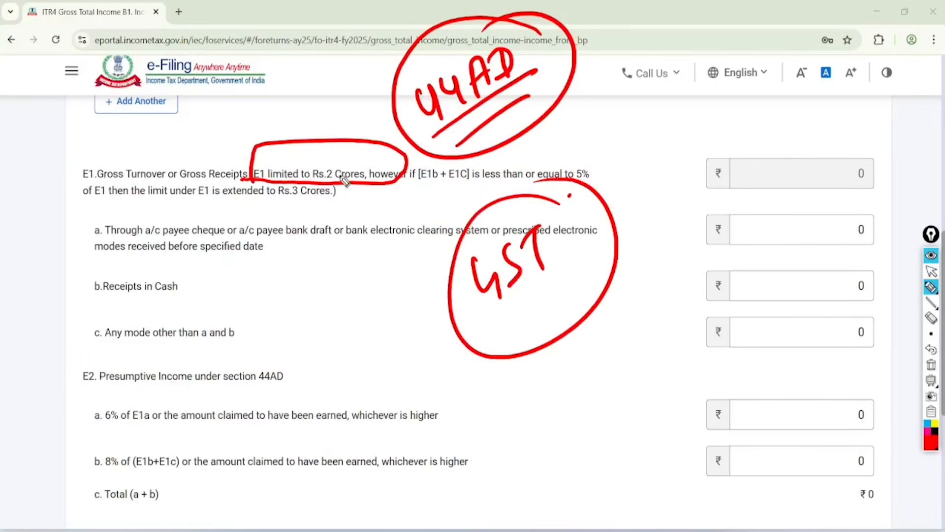
Step: Circle the Rs.3 Crores extended limit in E1 and clear all pen annotations from the page
{"action": "mouse_move", "coordinate": [345, 180]}
{"action": "left_mouse_down"}
{"action": "mouse_move", "coordinate": [302, 225]}
{"action": "mouse_move", "coordinate": [318, 211]}
{"action": "left_mouse_up"}
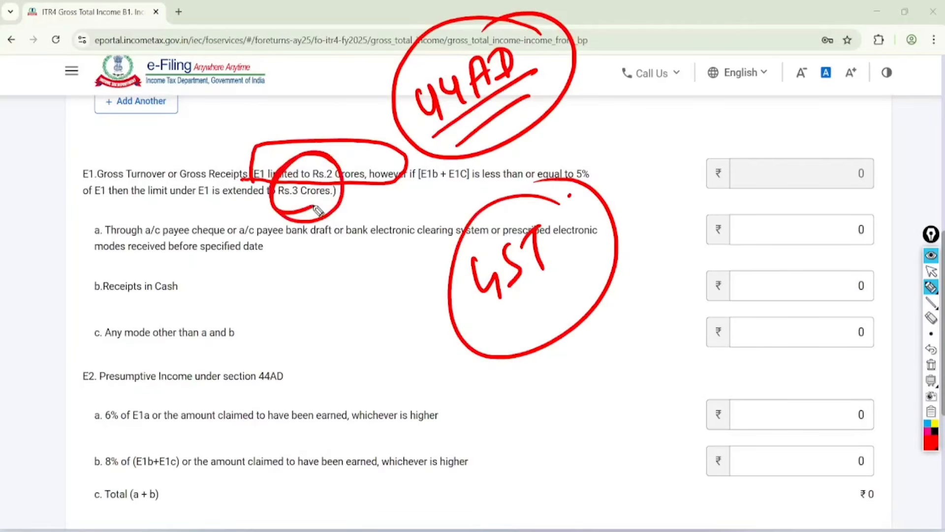
{"action": "left_click", "coordinate": [931, 271]}
{"action": "left_click", "coordinate": [931, 349]}
{"action": "left_click", "coordinate": [931, 364]}
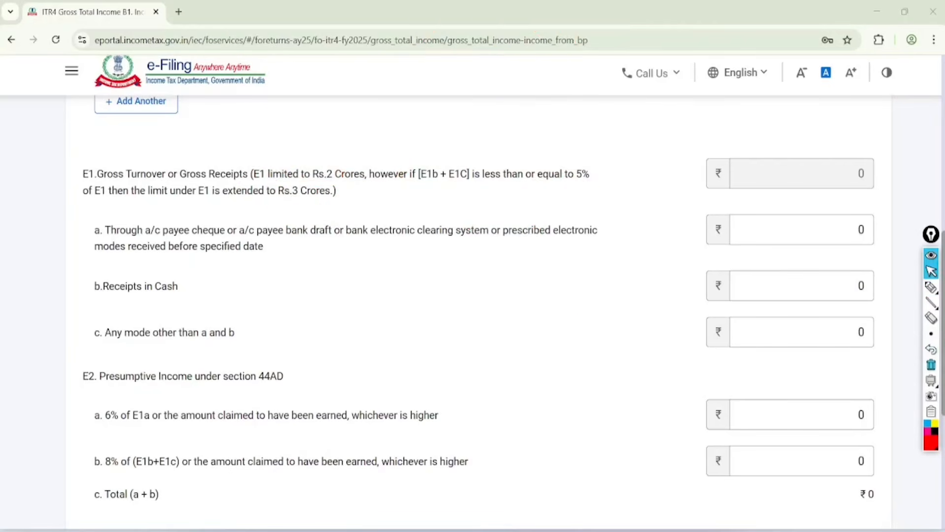
Step: Underline the bank and electronic modes listed in E1a and circle the "Receipts in Cash" label in red
{"action": "scroll", "coordinate": [473, 296], "scroll_direction": "down", "scroll_amount": 1}
{"action": "scroll", "coordinate": [472, 295], "scroll_direction": "down", "scroll_amount": 1}
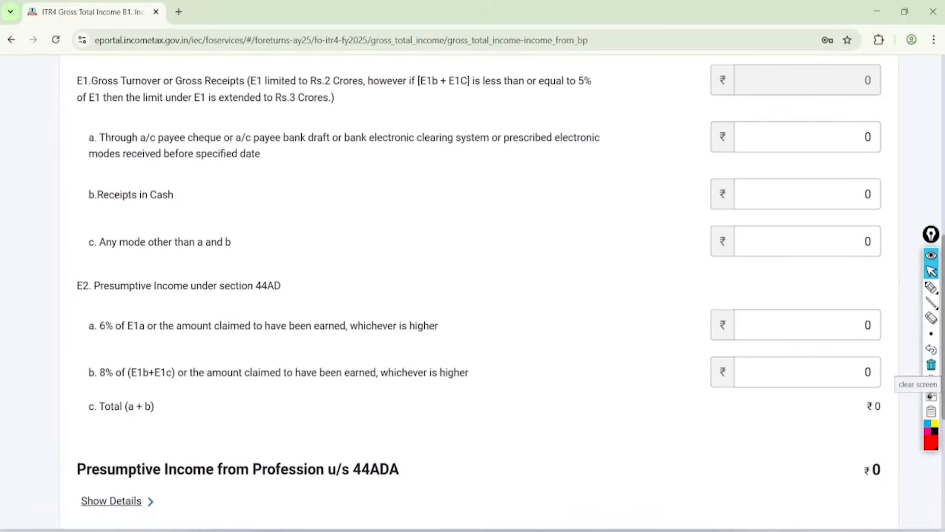
{"action": "left_click", "coordinate": [931, 287]}
{"action": "left_click_drag", "start_coordinate": [88, 145], "coordinate": [604, 153]}
{"action": "left_click", "coordinate": [278, 151]}
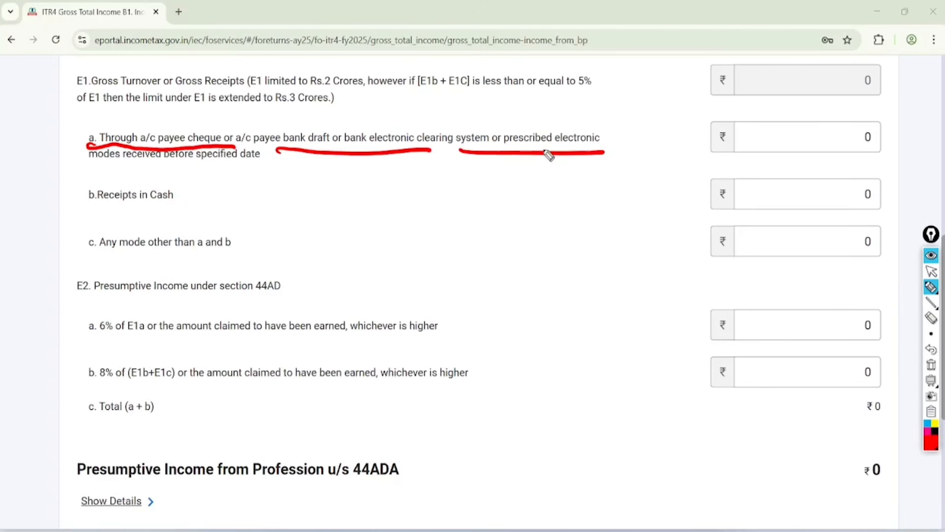
{"action": "mouse_move", "coordinate": [203, 177]}
{"action": "left_mouse_down"}
{"action": "mouse_move", "coordinate": [209, 220]}
{"action": "mouse_move", "coordinate": [177, 180]}
{"action": "left_mouse_up"}
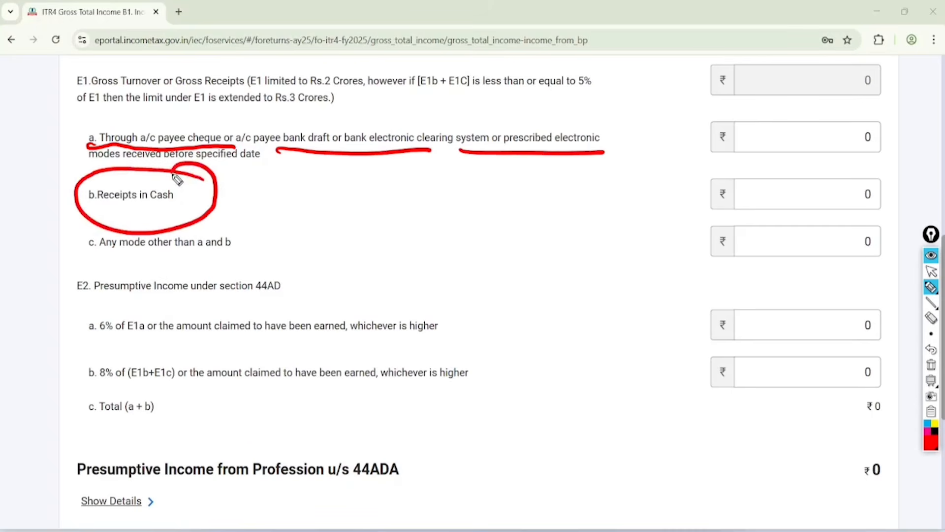
Step: Circle the E1a, E1b and E1c amount fields, underline "Any mode other than a and b", and clear the annotations
{"action": "mouse_move", "coordinate": [903, 129]}
{"action": "left_mouse_down"}
{"action": "mouse_move", "coordinate": [848, 102]}
{"action": "mouse_move", "coordinate": [890, 160]}
{"action": "mouse_move", "coordinate": [857, 122]}
{"action": "left_mouse_up"}
{"action": "mouse_move", "coordinate": [894, 176]}
{"action": "left_mouse_down"}
{"action": "mouse_move", "coordinate": [869, 166]}
{"action": "mouse_move", "coordinate": [912, 211]}
{"action": "mouse_move", "coordinate": [847, 164]}
{"action": "left_mouse_up"}
{"action": "left_click_drag", "start_coordinate": [73, 266], "coordinate": [302, 258]}
{"action": "left_click_drag", "start_coordinate": [884, 221], "coordinate": [857, 219]}
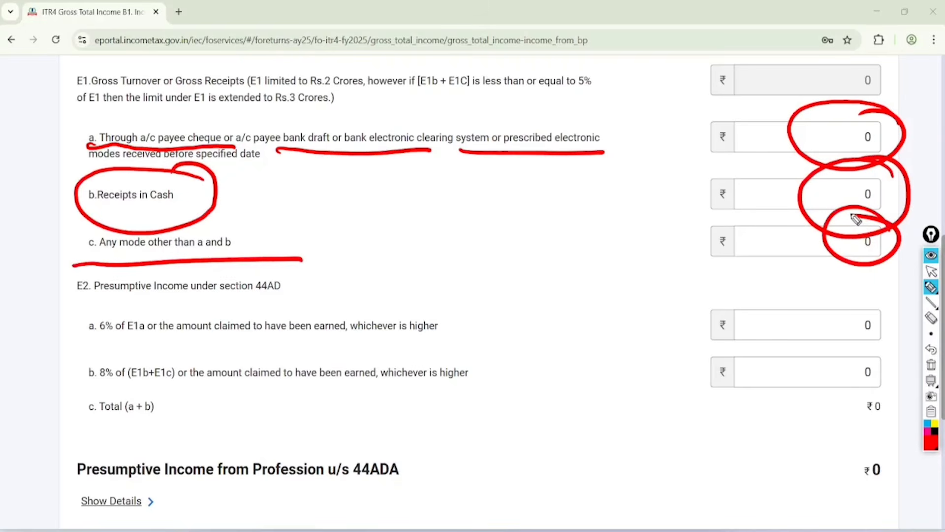
{"action": "left_click", "coordinate": [931, 271]}
{"action": "left_click", "coordinate": [931, 364]}
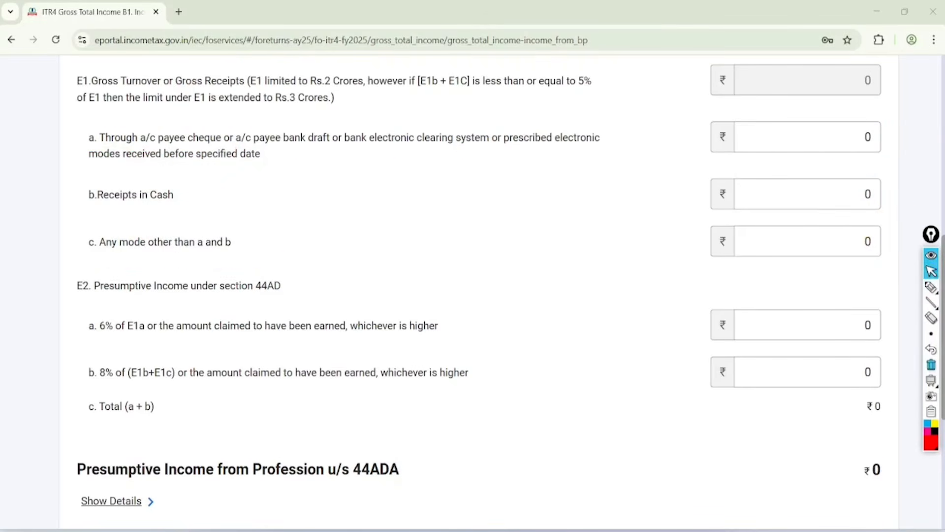
Step: Look up the sales figure in BS ITR 4 25.26.pdf and enter 3675000 as E1b Receipts in Cash in the return
{"action": "key", "text": "alt+Tab"}
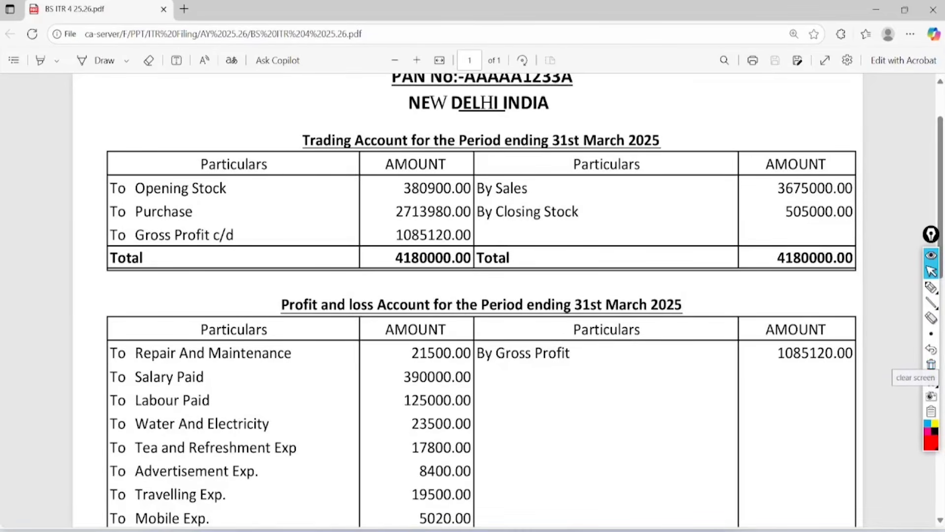
{"action": "key", "text": "alt+Tab"}
{"action": "scroll", "coordinate": [836, 222], "scroll_direction": "up", "scroll_amount": 1}
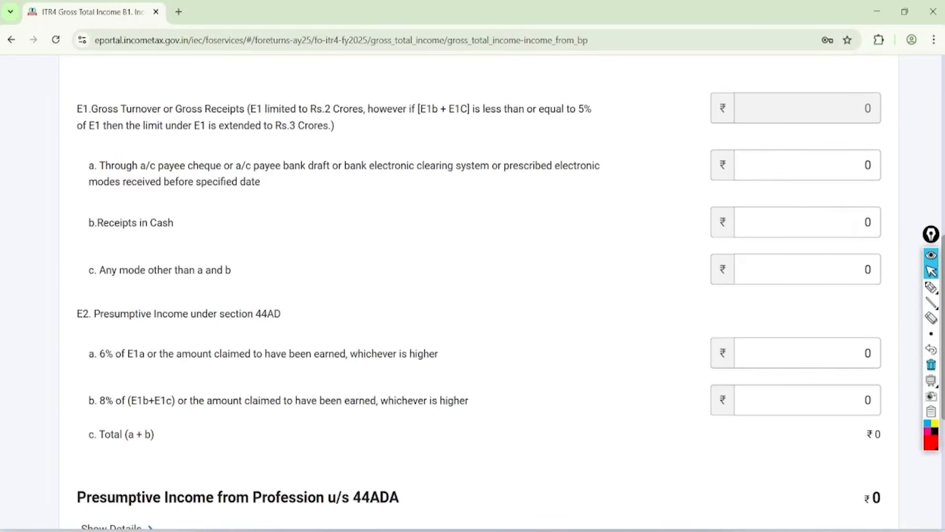
{"action": "left_click", "coordinate": [865, 232]}
{"action": "type", "text": "3"}
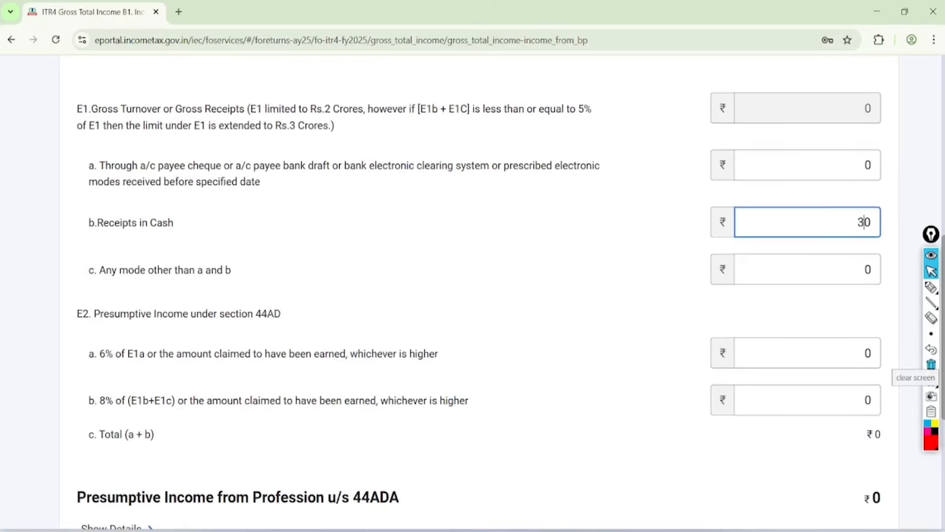
{"action": "type", "text": "67500"}
{"action": "left_click", "coordinate": [931, 364]}
Step: Circle the cash receipts label, write "8%" beside it, circle "or bank" in E1a, and clear the annotations
{"action": "left_click", "coordinate": [931, 287]}
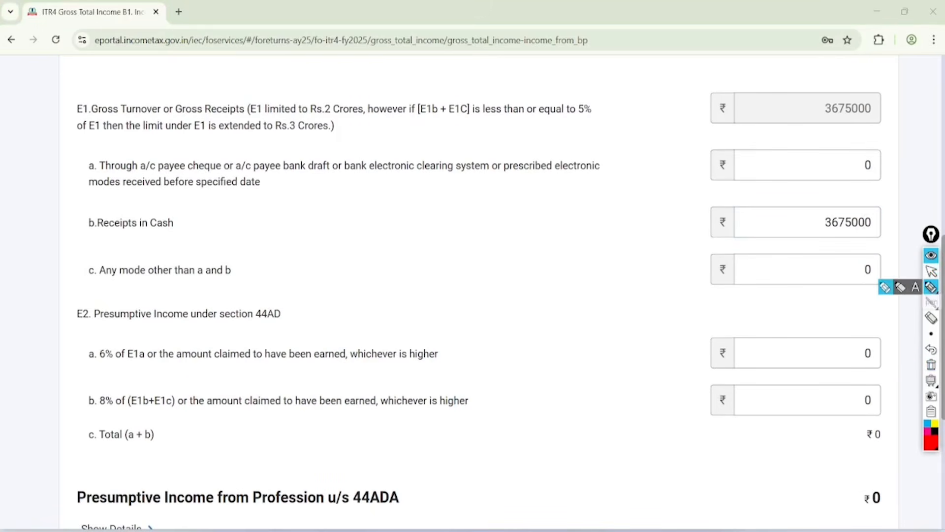
{"action": "mouse_move", "coordinate": [188, 209]}
{"action": "left_mouse_down"}
{"action": "mouse_move", "coordinate": [165, 253]}
{"action": "mouse_move", "coordinate": [189, 218]}
{"action": "mouse_move", "coordinate": [226, 223]}
{"action": "mouse_move", "coordinate": [222, 217]}
{"action": "mouse_move", "coordinate": [257, 209]}
{"action": "mouse_move", "coordinate": [271, 238]}
{"action": "left_mouse_up"}
{"action": "left_click_drag", "start_coordinate": [362, 136], "coordinate": [339, 162]}
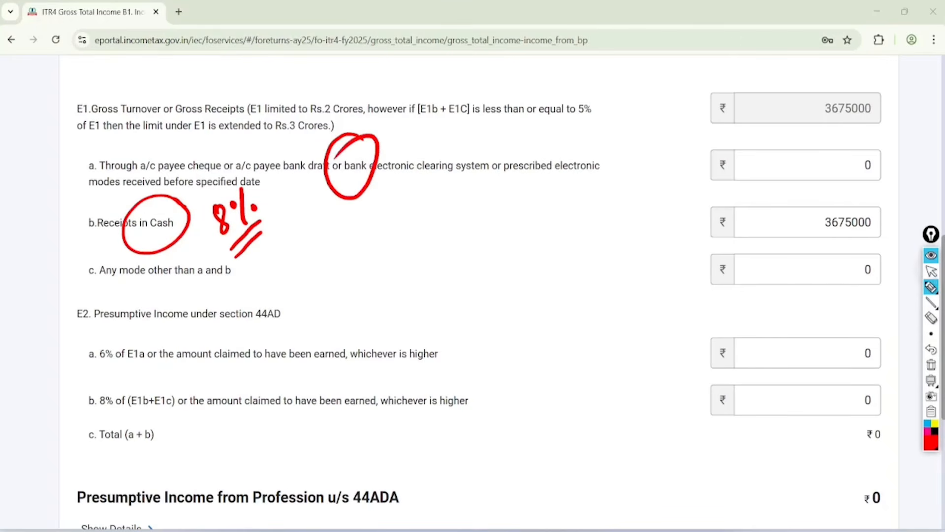
{"action": "left_click", "coordinate": [931, 271]}
{"action": "left_click", "coordinate": [931, 365]}
Step: Circle the E2 heading and its 6% and 8% rates, draw arrows toward their amount fields, and undo the last arrow
{"action": "scroll", "coordinate": [472, 296], "scroll_direction": "down", "scroll_amount": 1}
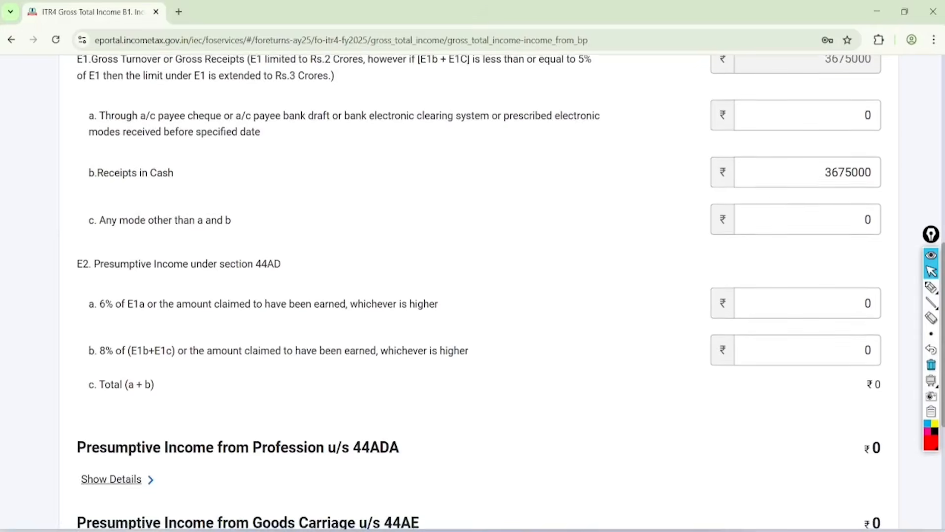
{"action": "scroll", "coordinate": [472, 295], "scroll_direction": "down", "scroll_amount": 2}
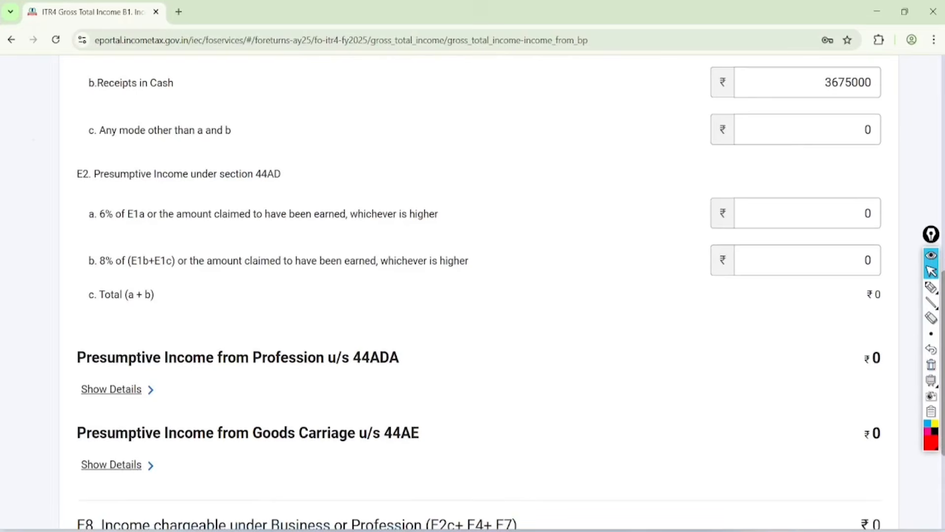
{"action": "left_click", "coordinate": [930, 287]}
{"action": "mouse_move", "coordinate": [74, 188]}
{"action": "left_mouse_down"}
{"action": "mouse_move", "coordinate": [249, 188]}
{"action": "mouse_move", "coordinate": [69, 169]}
{"action": "mouse_move", "coordinate": [86, 193]}
{"action": "left_mouse_up"}
{"action": "mouse_move", "coordinate": [110, 224]}
{"action": "left_mouse_down"}
{"action": "mouse_move", "coordinate": [84, 228]}
{"action": "mouse_move", "coordinate": [119, 195]}
{"action": "left_mouse_up"}
{"action": "left_click_drag", "start_coordinate": [338, 220], "coordinate": [724, 226]}
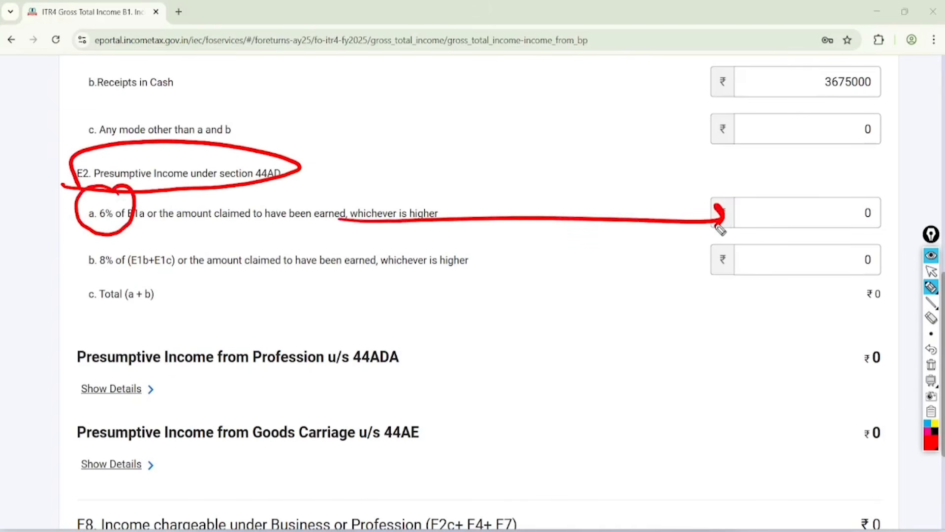
{"action": "mouse_move", "coordinate": [132, 236]}
{"action": "left_mouse_down"}
{"action": "mouse_move", "coordinate": [81, 270]}
{"action": "mouse_move", "coordinate": [121, 237]}
{"action": "left_mouse_up"}
{"action": "left_click_drag", "start_coordinate": [223, 272], "coordinate": [687, 281]}
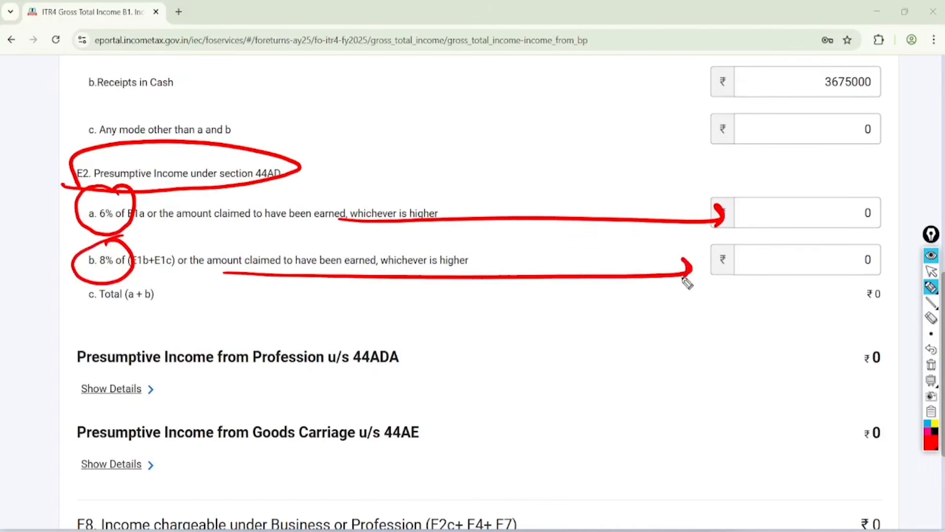
{"action": "left_click", "coordinate": [930, 271]}
{"action": "left_click", "coordinate": [931, 349]}
Step: Try 100000 as the E2b presumptive income at 8% of cash and other receipts
{"action": "left_click", "coordinate": [865, 271]}
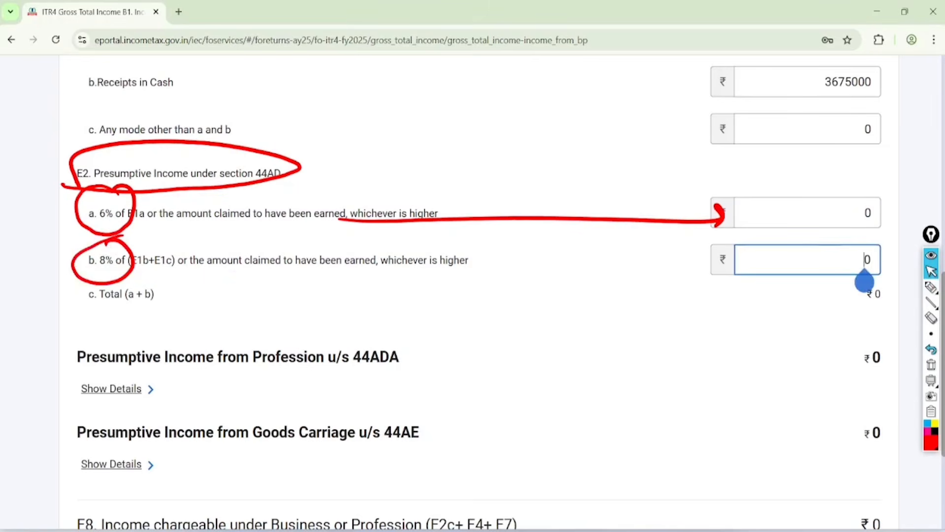
{"action": "type", "text": "100000"}
{"action": "key", "text": "Tab"}
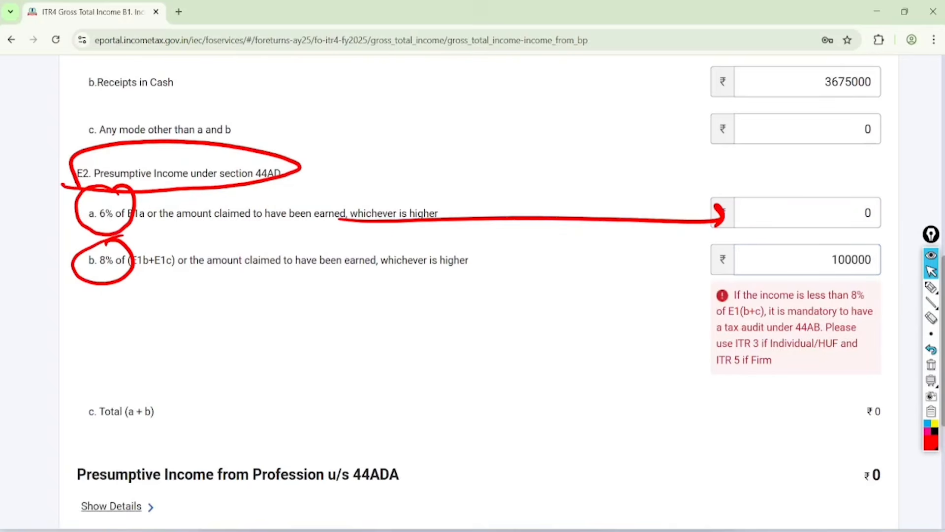
Step: Circle the E2b tax audit warning, underline its key terms, write "CA" beside it, and clear all annotations
{"action": "left_click", "coordinate": [931, 287]}
{"action": "mouse_move", "coordinate": [846, 235]}
{"action": "left_mouse_down"}
{"action": "mouse_move", "coordinate": [686, 380]}
{"action": "mouse_move", "coordinate": [771, 260]}
{"action": "left_mouse_up"}
{"action": "left_click_drag", "start_coordinate": [830, 298], "coordinate": [872, 297]}
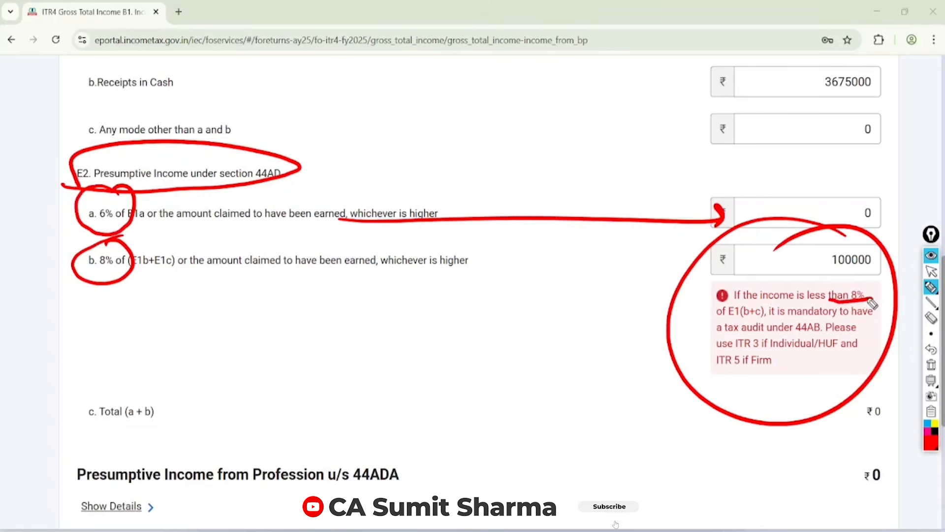
{"action": "left_click_drag", "start_coordinate": [712, 351], "coordinate": [768, 350]}
{"action": "left_click_drag", "start_coordinate": [705, 332], "coordinate": [842, 331]}
{"action": "mouse_move", "coordinate": [629, 400]}
{"action": "left_mouse_down"}
{"action": "mouse_move", "coordinate": [593, 427]}
{"action": "mouse_move", "coordinate": [640, 393]}
{"action": "mouse_move", "coordinate": [665, 427]}
{"action": "left_mouse_up"}
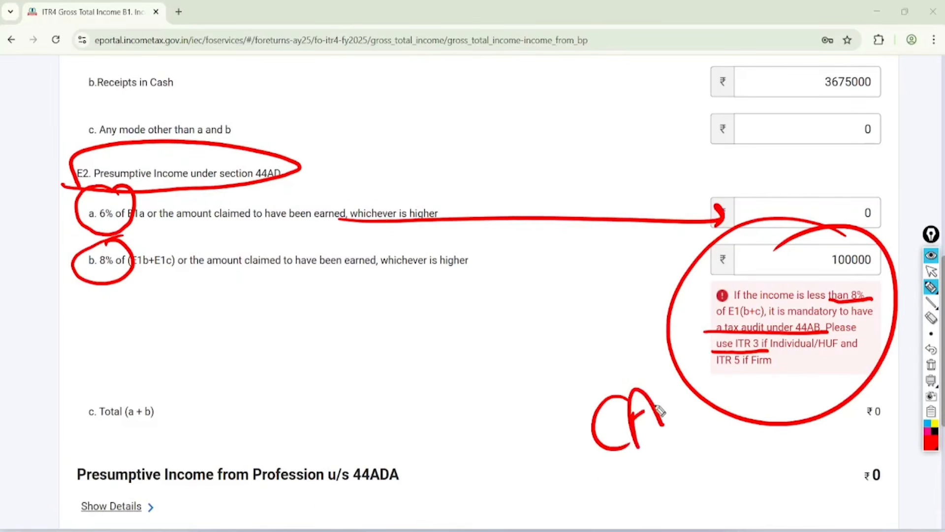
{"action": "left_click_drag", "start_coordinate": [603, 479], "coordinate": [686, 435]}
{"action": "left_click", "coordinate": [931, 271]}
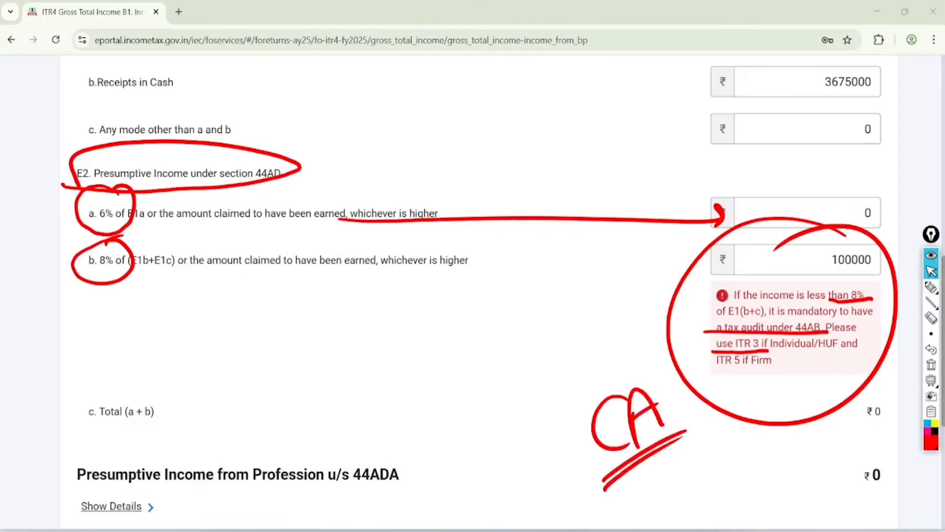
{"action": "left_click", "coordinate": [931, 364]}
Step: Look up the net profit in the balance sheet PDF and set the E2b presumptive income to 420300
{"action": "key", "text": "alt+Tab"}
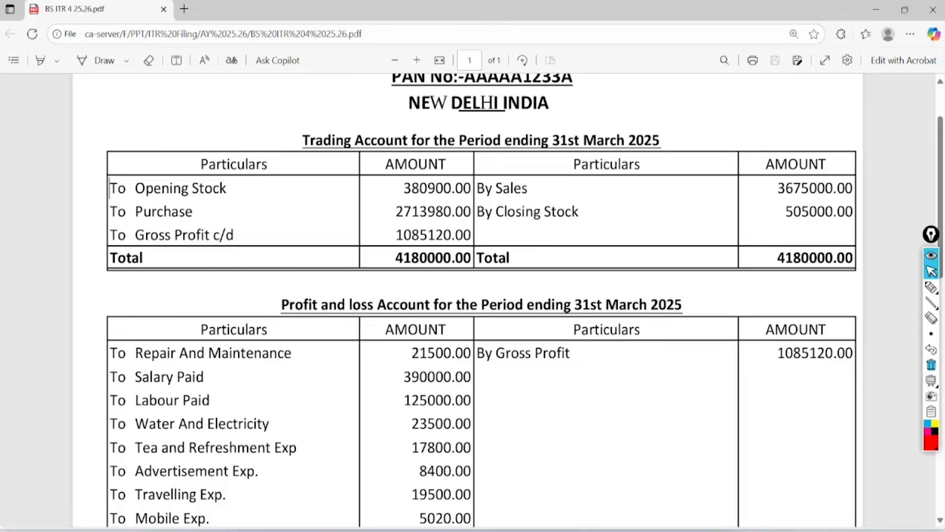
{"action": "scroll", "coordinate": [481, 300], "scroll_direction": "down", "scroll_amount": 7}
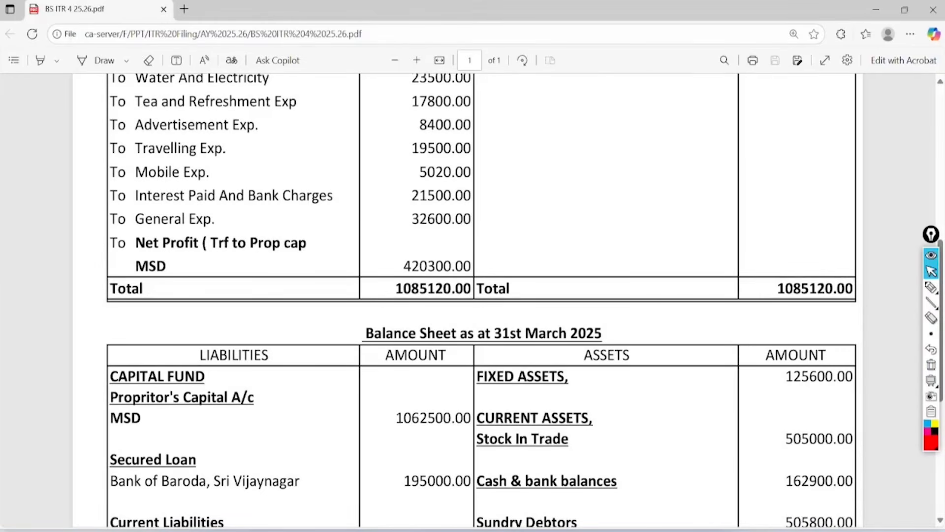
{"action": "key", "text": "alt+Tab"}
{"action": "left_click", "coordinate": [831, 270]}
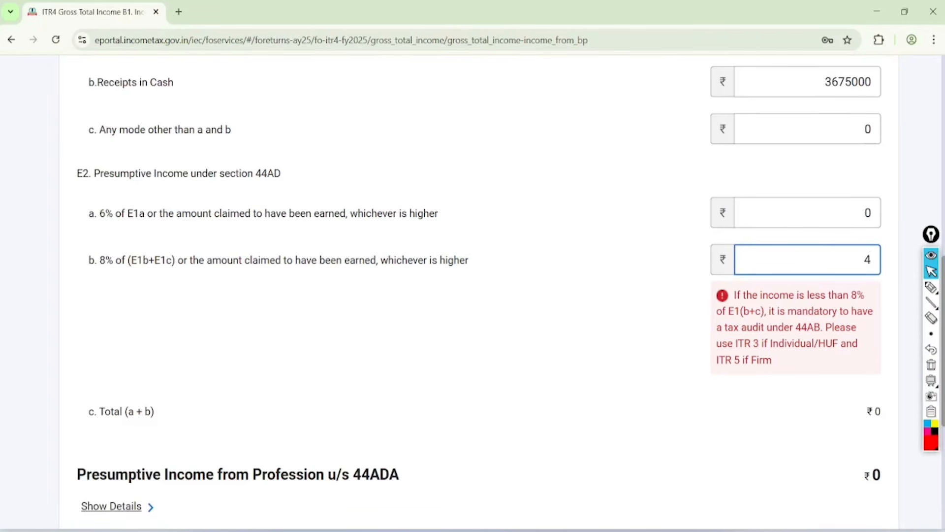
{"action": "key", "text": "Tab"}
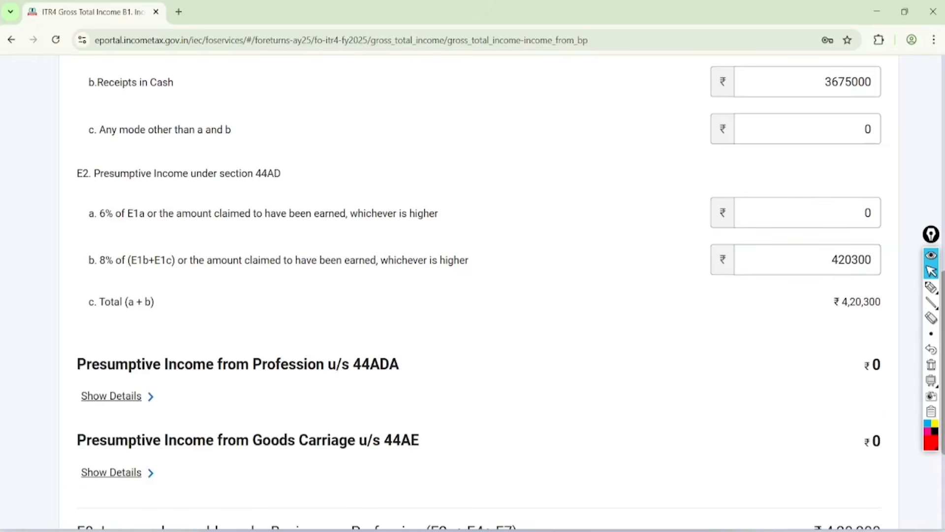
Step: Expand the section 44ADA profession details and review the E3 and E4 fields through to the E8 income line
{"action": "scroll", "coordinate": [473, 296], "scroll_direction": "down", "scroll_amount": 3}
{"action": "left_click", "coordinate": [113, 237]}
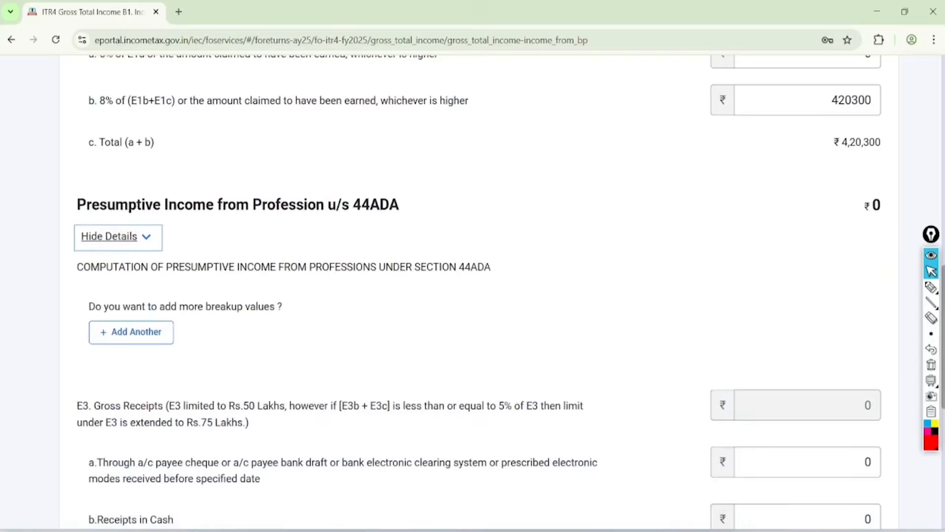
{"action": "scroll", "coordinate": [472, 295], "scroll_direction": "down", "scroll_amount": 1}
{"action": "scroll", "coordinate": [472, 296], "scroll_direction": "down", "scroll_amount": 3}
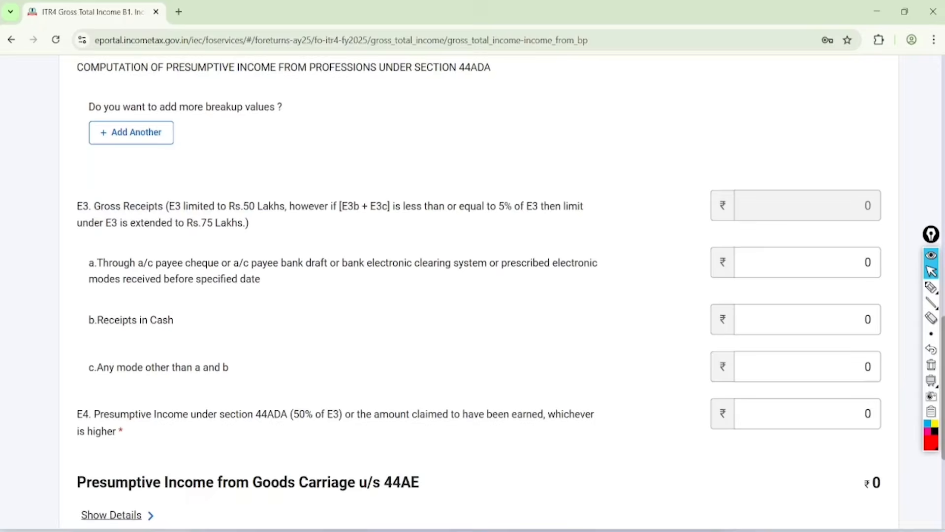
{"action": "scroll", "coordinate": [472, 295], "scroll_direction": "down", "scroll_amount": 5}
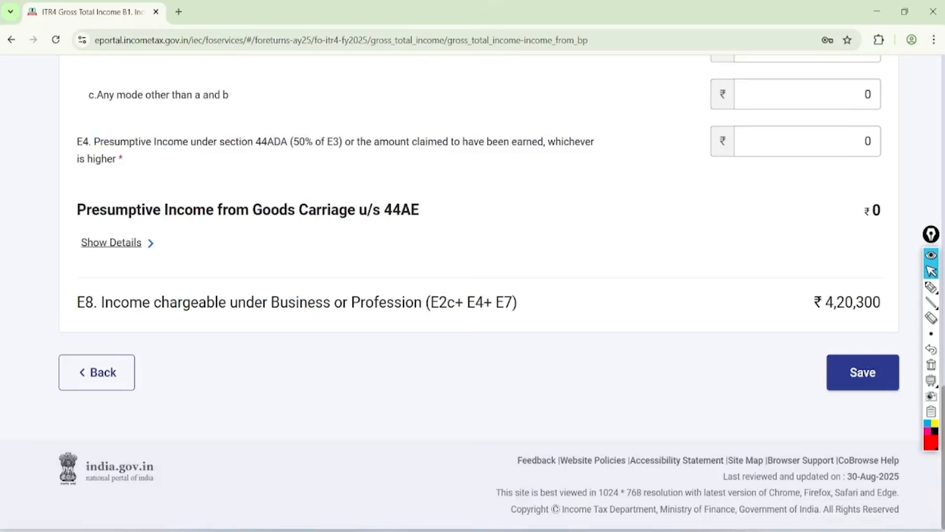
Step: Save the business and profession income, acknowledge the nature of employment notice, and go to B2 Income from Salary
{"action": "left_click", "coordinate": [863, 373]}
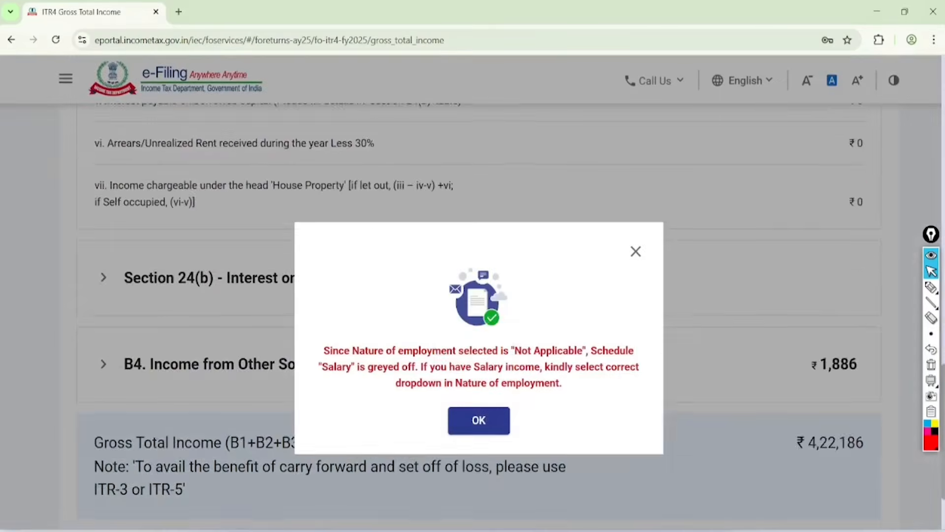
{"action": "left_click", "coordinate": [479, 420]}
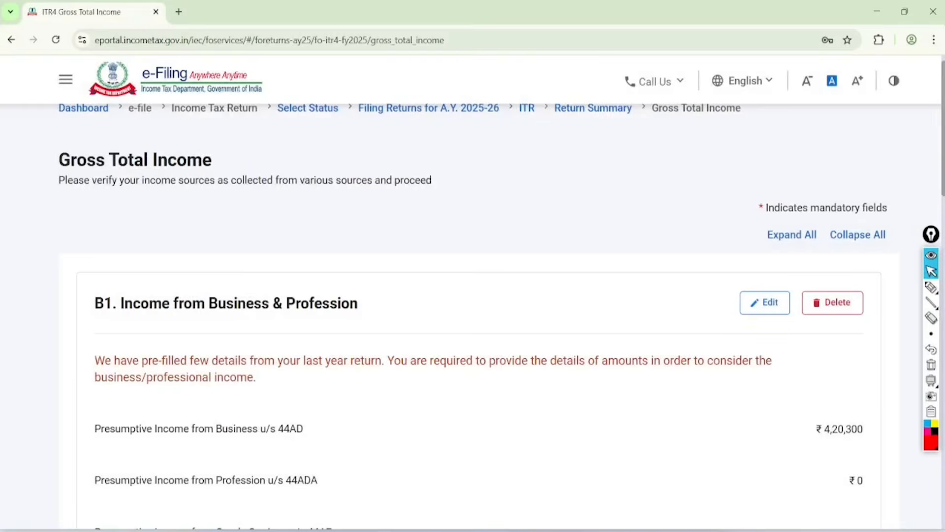
{"action": "scroll", "coordinate": [472, 295], "scroll_direction": "down", "scroll_amount": 5}
{"action": "scroll", "coordinate": [472, 295], "scroll_direction": "down", "scroll_amount": 3}
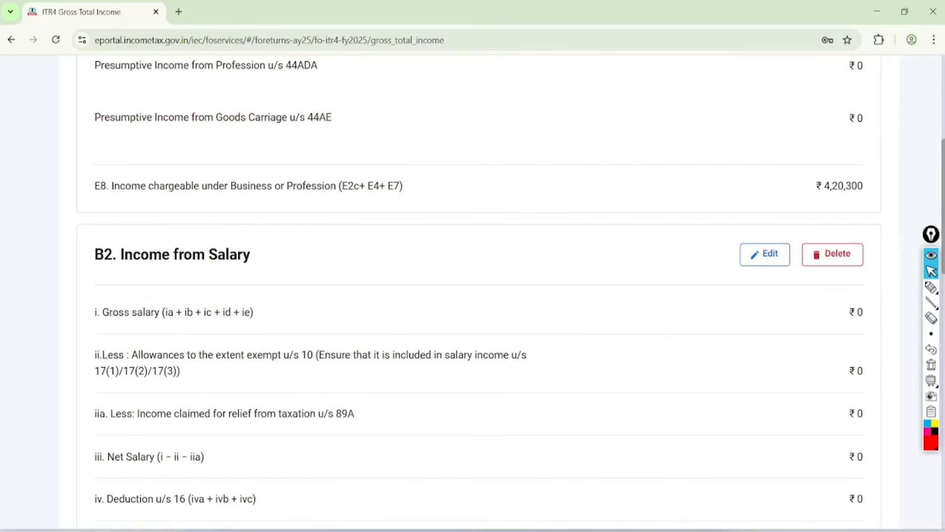
Step: Circle the B2 Income from Salary heading with the pen and clear the annotation
{"action": "left_click", "coordinate": [931, 287]}
{"action": "mouse_move", "coordinate": [292, 199]}
{"action": "left_mouse_down"}
{"action": "mouse_move", "coordinate": [210, 150]}
{"action": "mouse_move", "coordinate": [312, 211]}
{"action": "mouse_move", "coordinate": [180, 206]}
{"action": "left_mouse_up"}
{"action": "left_click", "coordinate": [931, 272]}
{"action": "left_click", "coordinate": [931, 365]}
Step: Open B2 Income from Salary for editing, look through its fields, save it, and acknowledge the nature of employment notice
{"action": "left_click", "coordinate": [765, 254]}
{"action": "scroll", "coordinate": [473, 296], "scroll_direction": "down", "scroll_amount": 15}
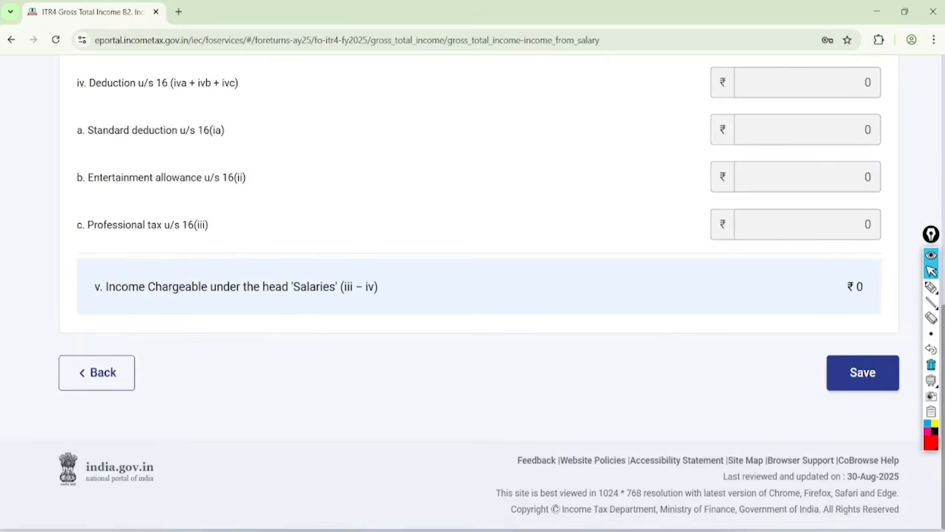
{"action": "left_click", "coordinate": [862, 372]}
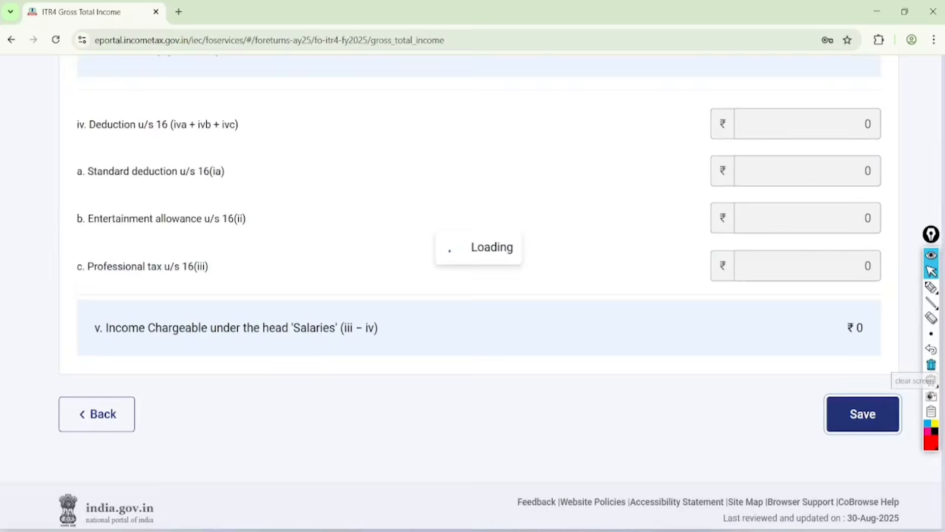
{"action": "left_click", "coordinate": [479, 420]}
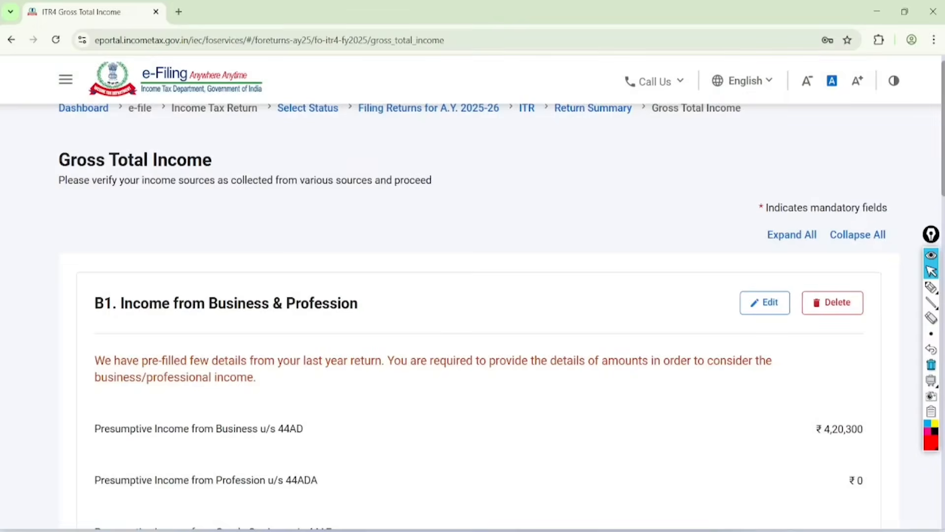
Step: Open B3 Income from House Property for editing and set the type of house property to Let Out
{"action": "scroll", "coordinate": [473, 295], "scroll_direction": "down", "scroll_amount": 15}
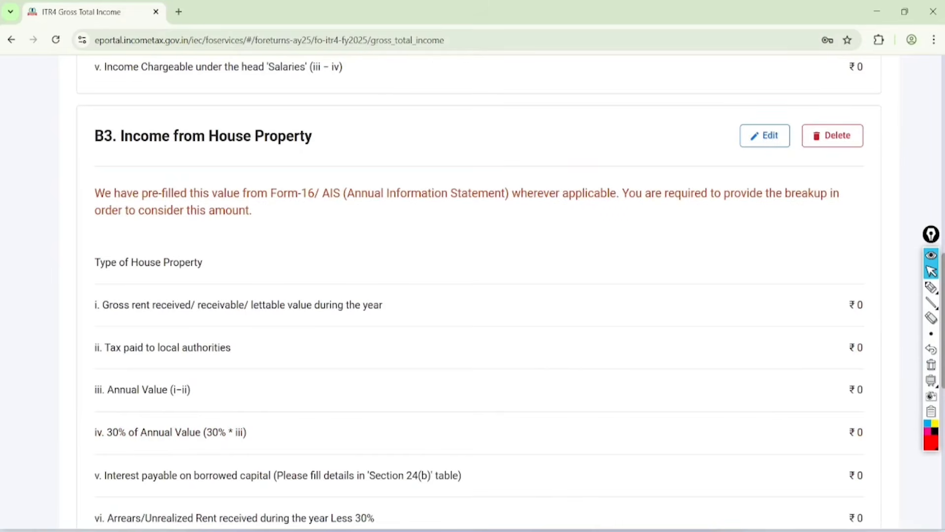
{"action": "left_click", "coordinate": [765, 135]}
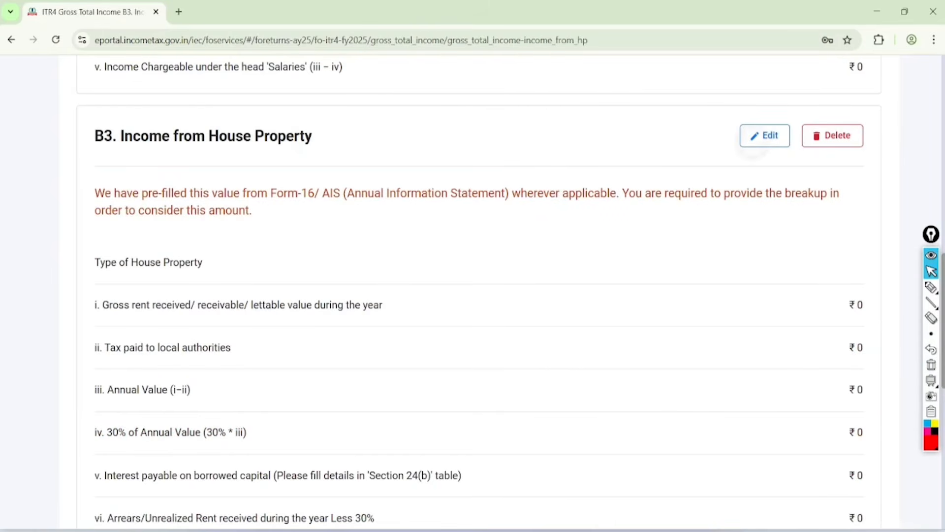
{"action": "scroll", "coordinate": [473, 295], "scroll_direction": "down", "scroll_amount": 5}
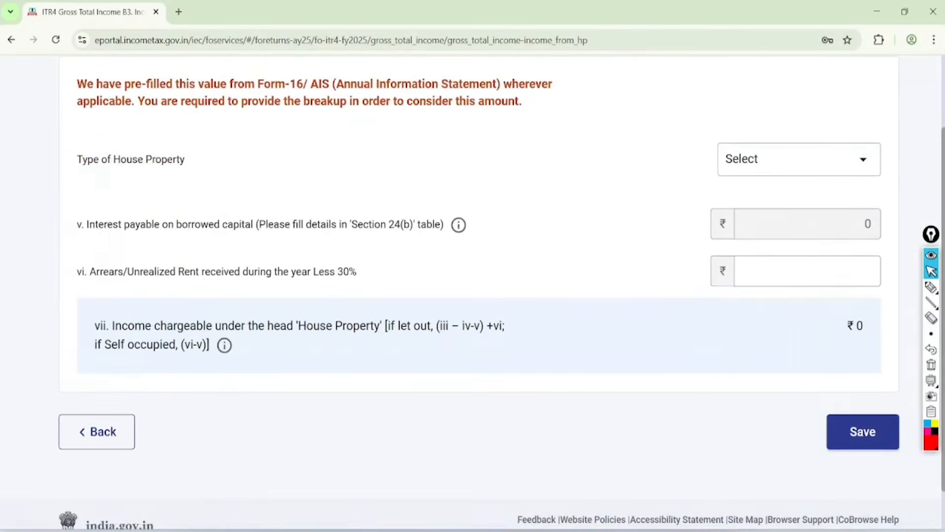
{"action": "left_click", "coordinate": [799, 158]}
{"action": "left_click", "coordinate": [830, 351]}
Step: Set the gross rent received to 10000, save the house property income, and acknowledge the nature of employment notice
{"action": "left_click", "coordinate": [857, 257]}
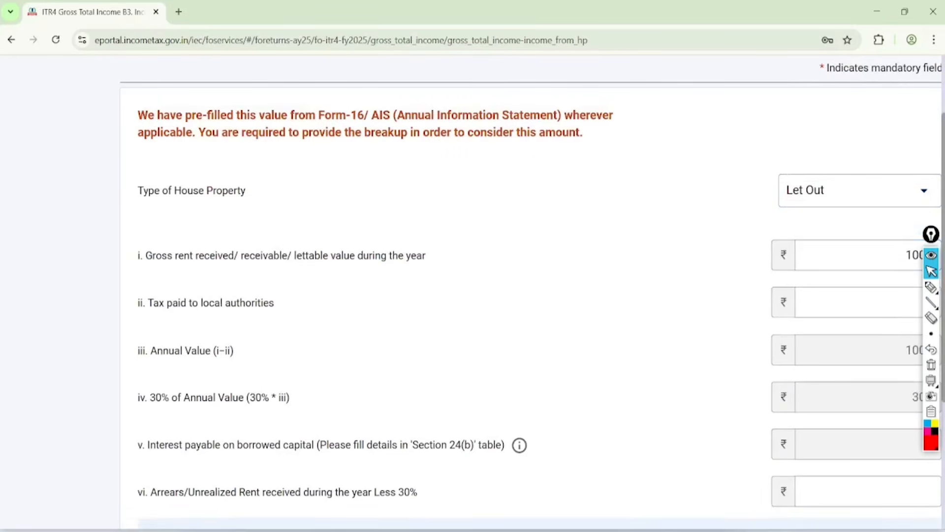
{"action": "scroll", "coordinate": [473, 295], "scroll_direction": "right", "scroll_amount": 3}
{"action": "left_click", "coordinate": [780, 255]}
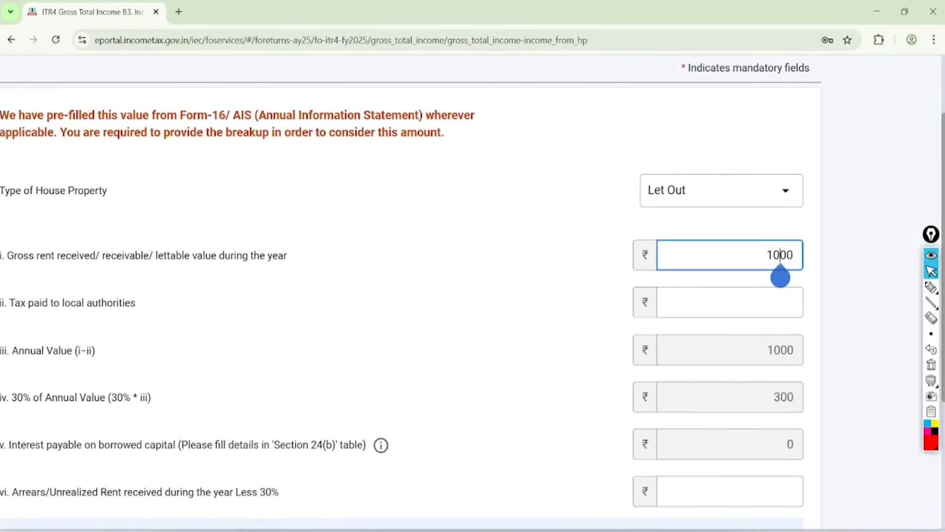
{"action": "type", "text": "0"}
{"action": "scroll", "coordinate": [473, 295], "scroll_direction": "down", "scroll_amount": 4}
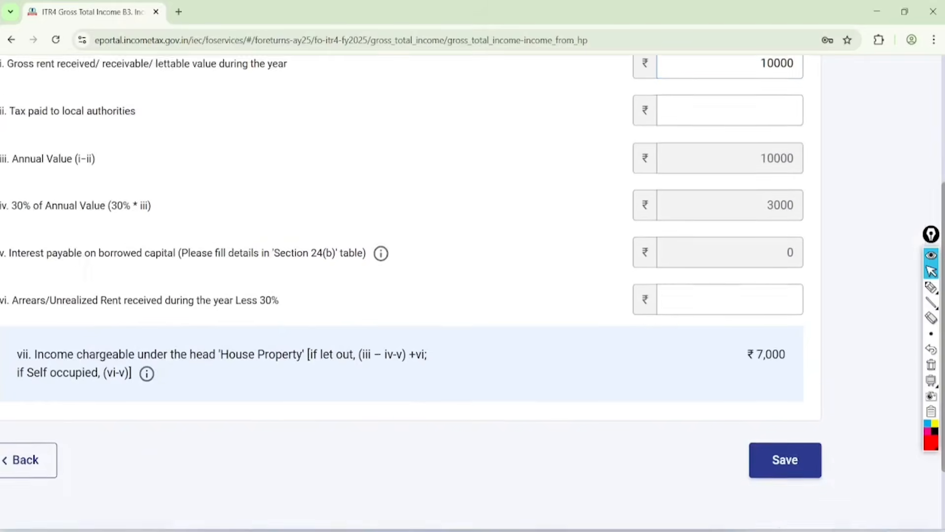
{"action": "scroll", "coordinate": [473, 295], "scroll_direction": "down", "scroll_amount": 2}
{"action": "left_click", "coordinate": [783, 371]}
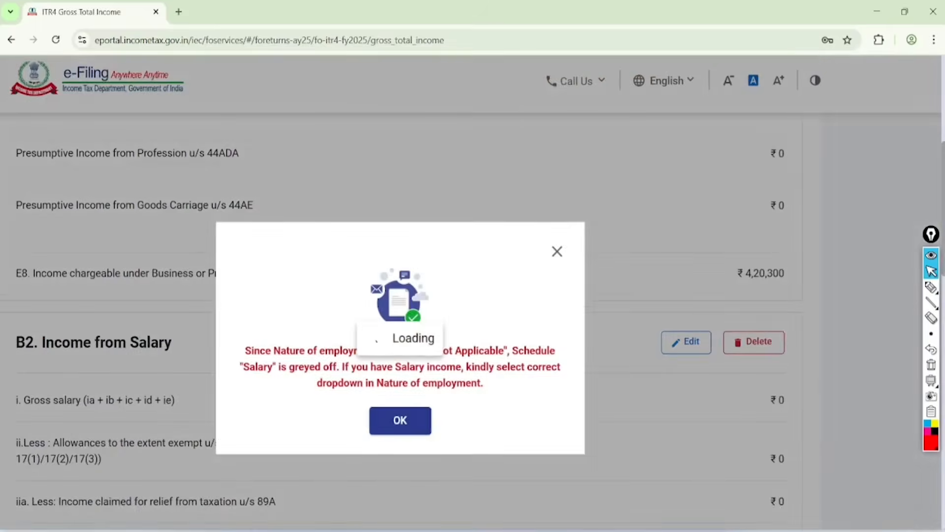
{"action": "left_click", "coordinate": [400, 421]}
Step: Circle the B4 Income from Other Sources heading below the house property section and clear the annotation
{"action": "scroll", "coordinate": [472, 295], "scroll_direction": "down", "scroll_amount": 13}
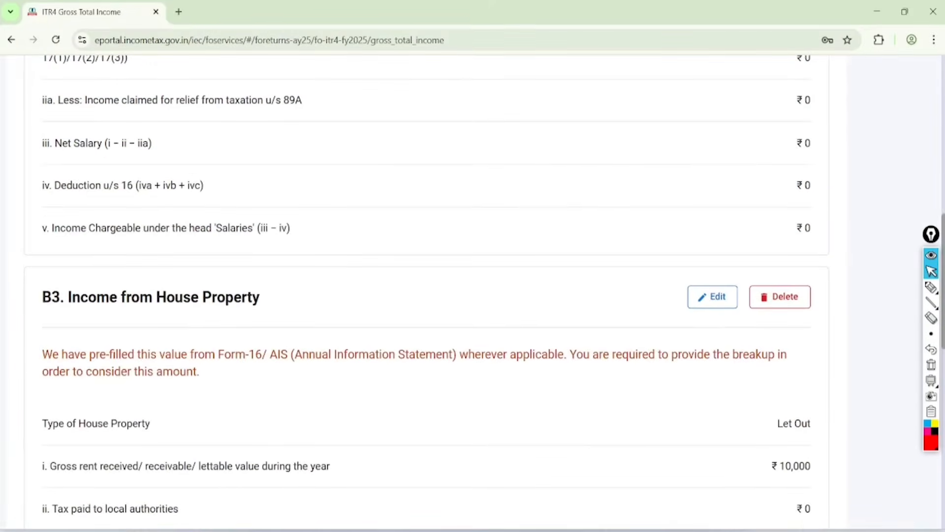
{"action": "scroll", "coordinate": [473, 295], "scroll_direction": "down", "scroll_amount": 10}
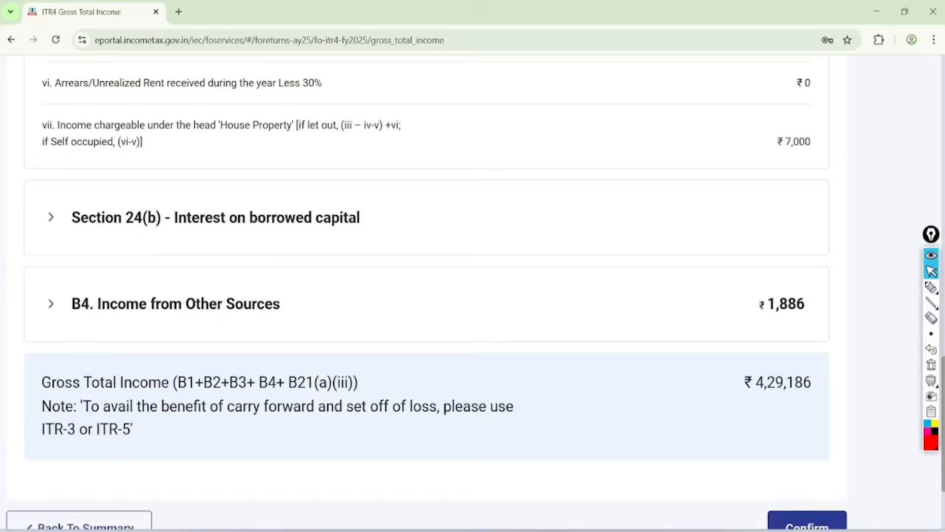
{"action": "scroll", "coordinate": [472, 296], "scroll_direction": "down", "scroll_amount": 1}
{"action": "left_click", "coordinate": [931, 287]}
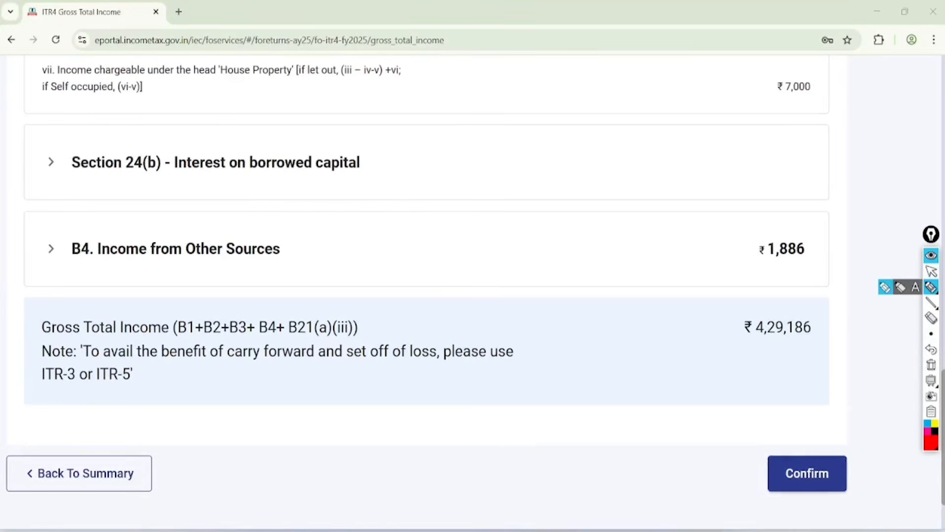
{"action": "mouse_move", "coordinate": [292, 214]}
{"action": "left_mouse_down"}
{"action": "mouse_move", "coordinate": [126, 198]}
{"action": "mouse_move", "coordinate": [293, 270]}
{"action": "mouse_move", "coordinate": [239, 200]}
{"action": "left_mouse_up"}
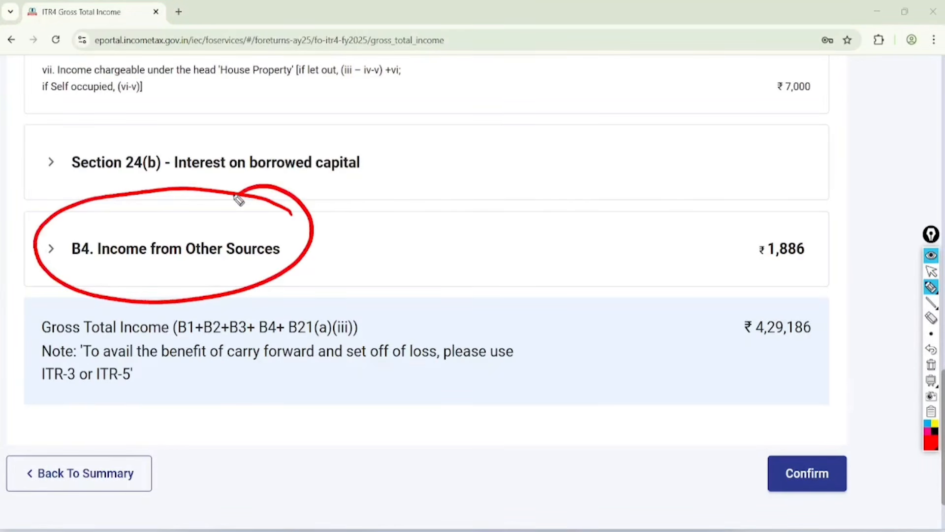
{"action": "left_click", "coordinate": [931, 272]}
{"action": "left_click", "coordinate": [931, 365]}
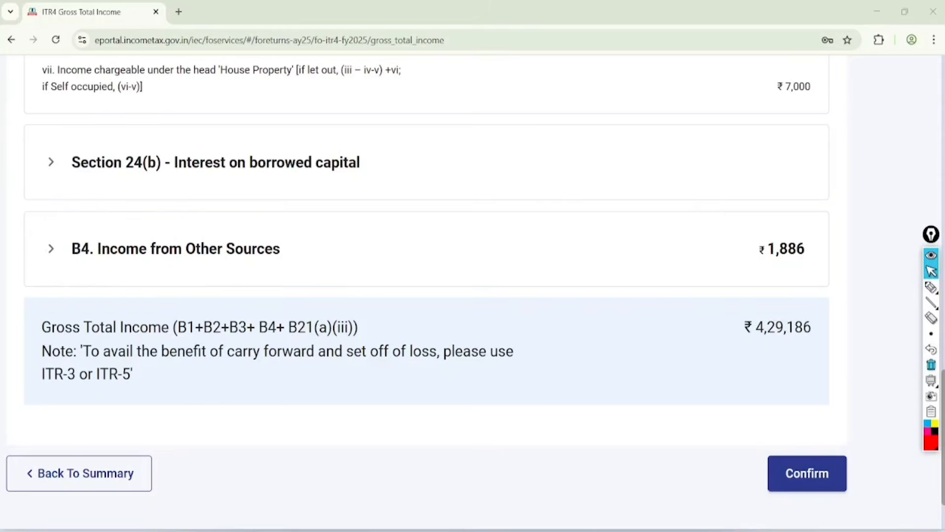
Step: Expand B4 Income from Other Sources and add another breakup entry
{"action": "left_click", "coordinate": [117, 238]}
{"action": "scroll", "coordinate": [117, 238], "scroll_direction": "down", "scroll_amount": 1}
{"action": "scroll", "coordinate": [117, 238], "scroll_direction": "down", "scroll_amount": 1}
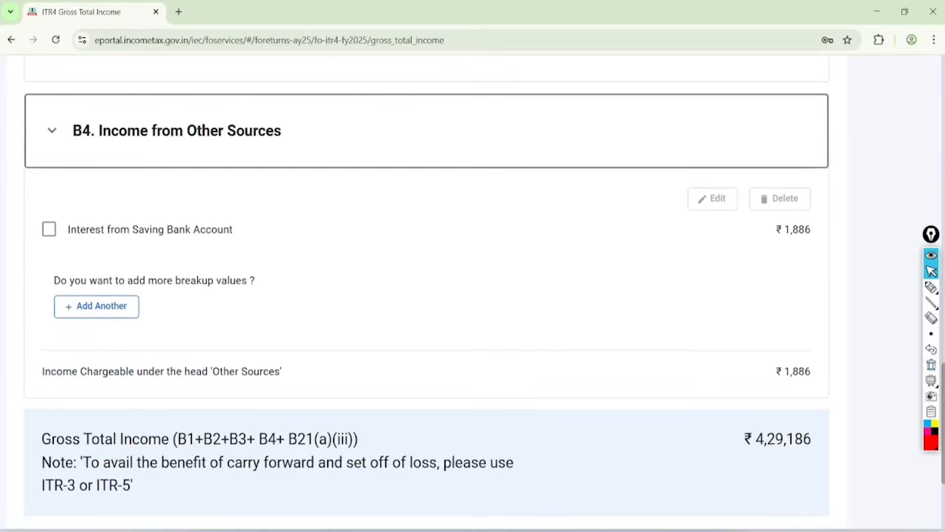
{"action": "left_click", "coordinate": [96, 307]}
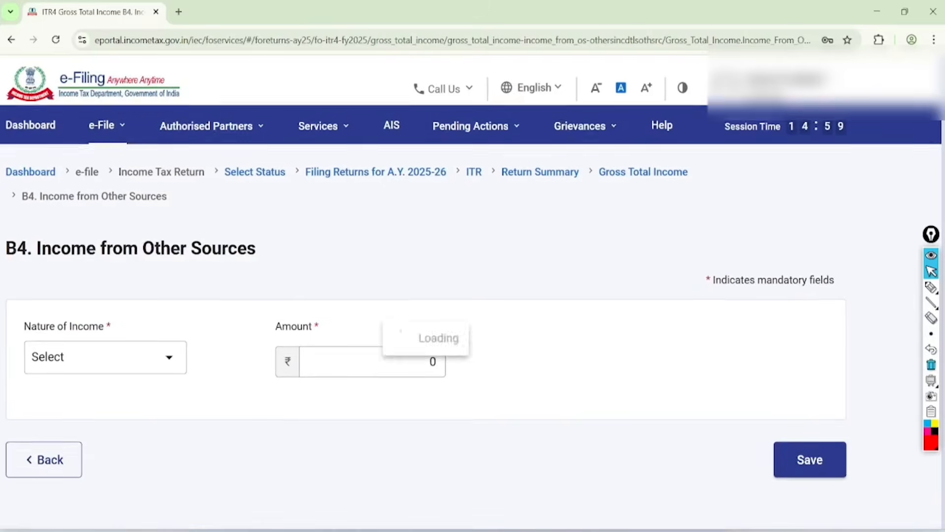
Step: Set the new entry's nature of income to Any Other, enter the description "tutuion", and open the amount for editing
{"action": "left_click", "coordinate": [150, 365]}
{"action": "scroll", "coordinate": [147, 458], "scroll_direction": "down", "scroll_amount": 10}
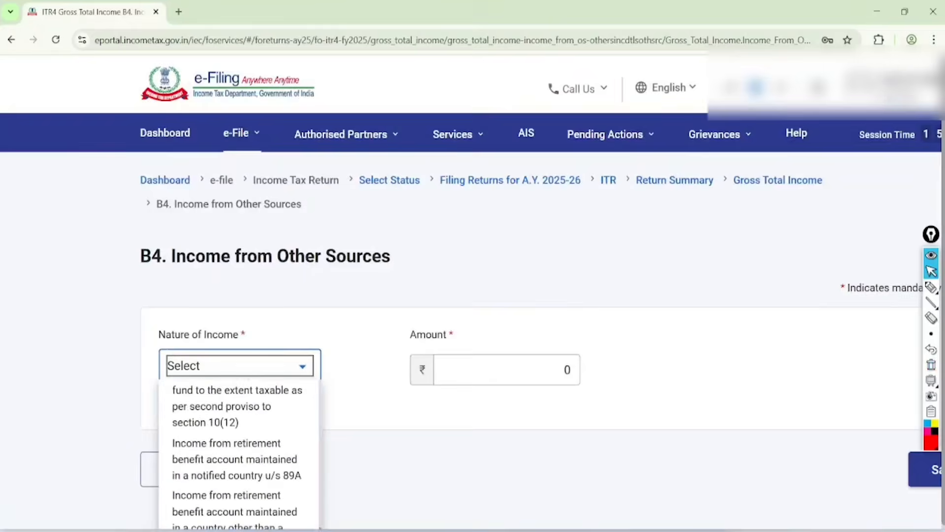
{"action": "left_click", "coordinate": [195, 475]}
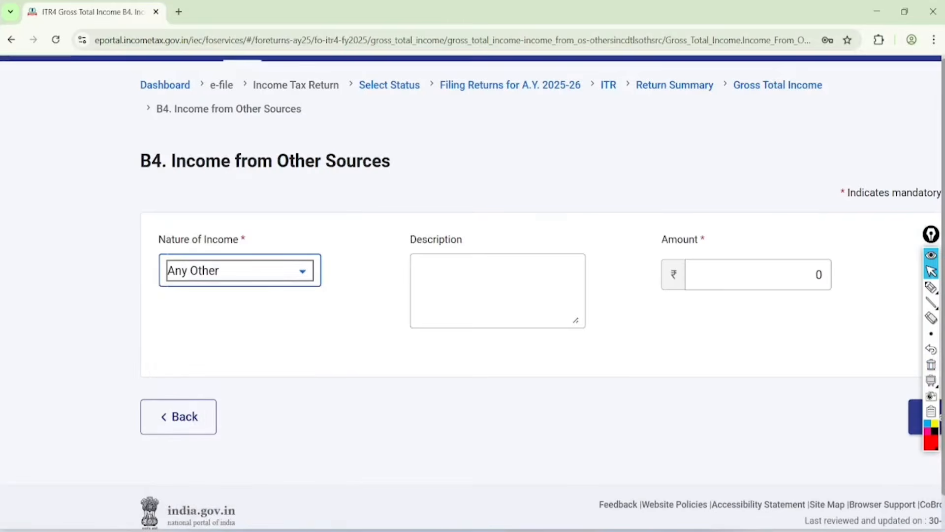
{"action": "left_click", "coordinate": [497, 290]}
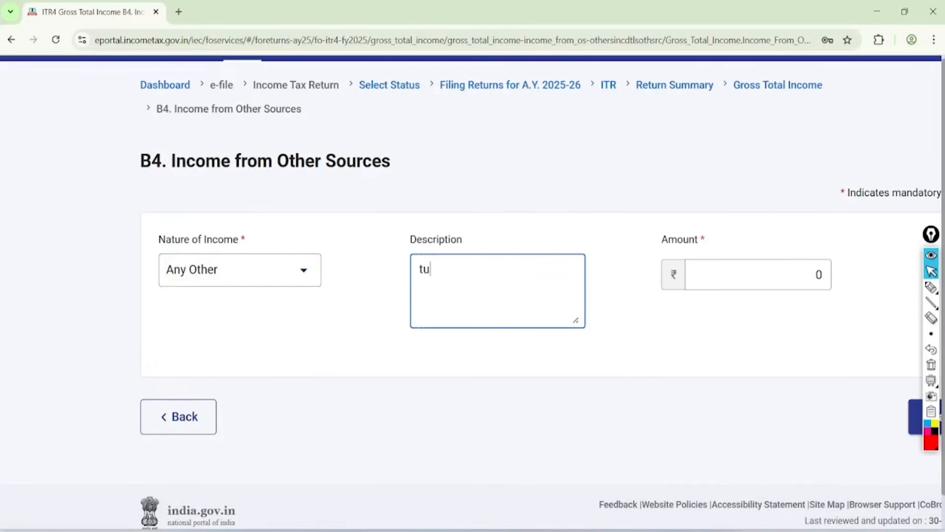
{"action": "left_click", "coordinate": [815, 284]}
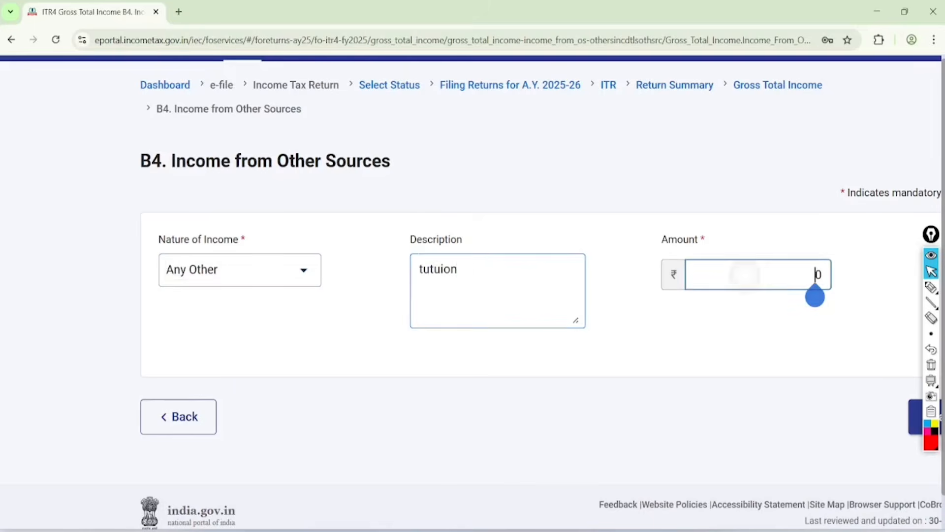
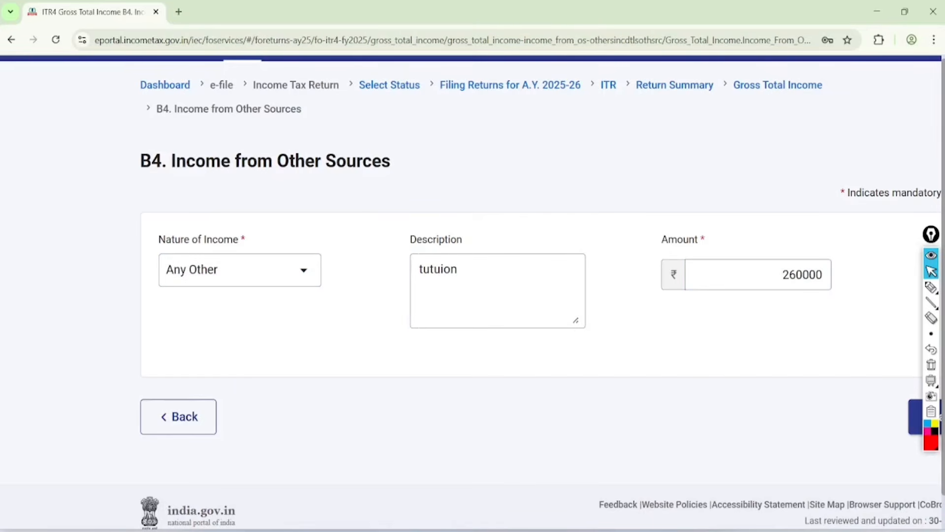
Step: Remove the extra trailing zero from the tuition income amount, save the entry, and acknowledge the nature of employment notice
{"action": "left_click", "coordinate": [793, 274]}
{"action": "key", "text": "BackSpace"}
{"action": "scroll", "coordinate": [106, 268], "scroll_direction": "down", "scroll_amount": 1}
{"action": "left_click", "coordinate": [869, 405]}
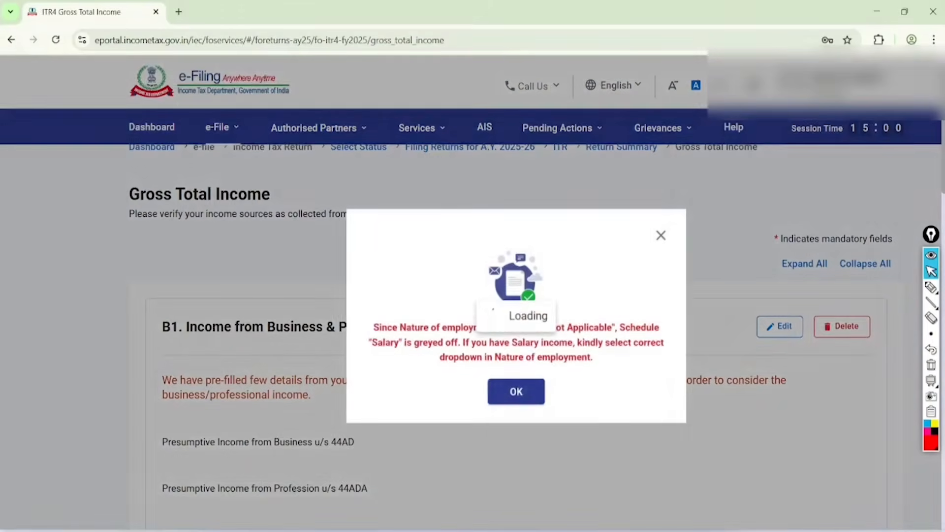
{"action": "left_click", "coordinate": [516, 390]}
Step: Circle the Gross Total Income amount at the end of the schedule and clear the annotation
{"action": "scroll", "coordinate": [472, 296], "scroll_direction": "down", "scroll_amount": 20}
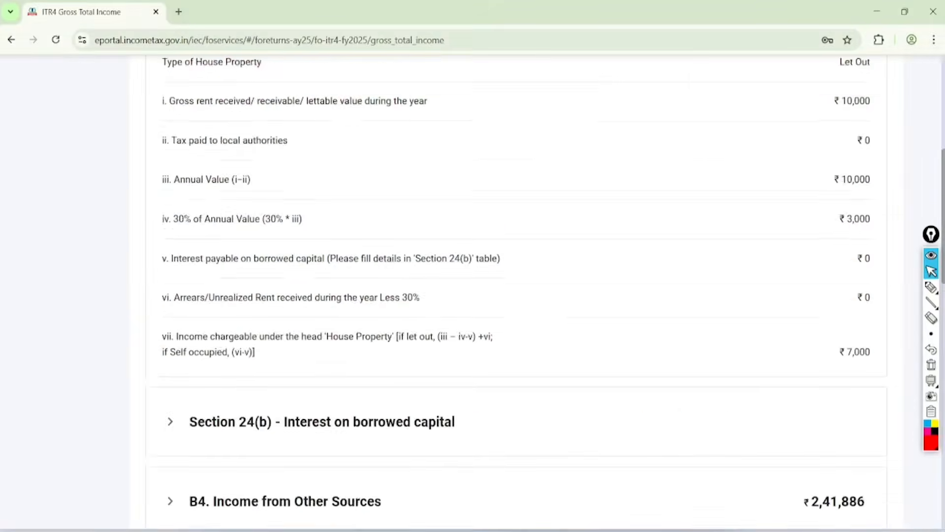
{"action": "left_click", "coordinate": [931, 287]}
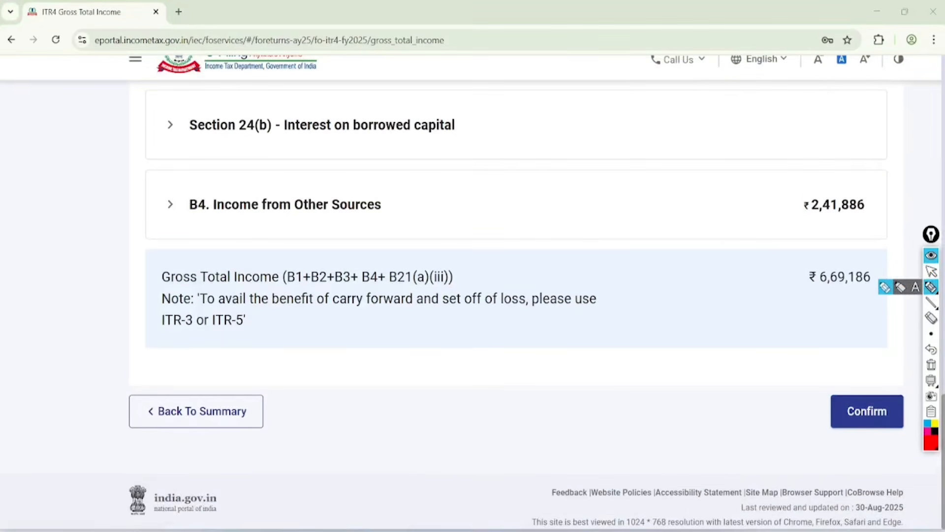
{"action": "mouse_move", "coordinate": [860, 249]}
{"action": "left_mouse_down"}
{"action": "mouse_move", "coordinate": [834, 333]}
{"action": "mouse_move", "coordinate": [804, 330]}
{"action": "mouse_move", "coordinate": [813, 240]}
{"action": "left_mouse_up"}
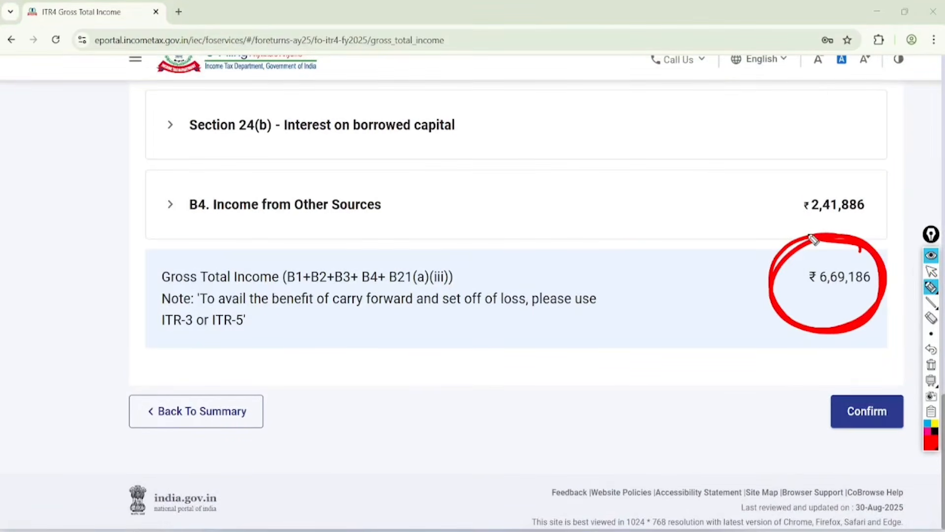
{"action": "left_click", "coordinate": [931, 271]}
{"action": "left_click", "coordinate": [931, 365]}
Step: Confirm the Gross Total Income schedule and open the Disclosure Exempt Income schedule
{"action": "left_click", "coordinate": [867, 411]}
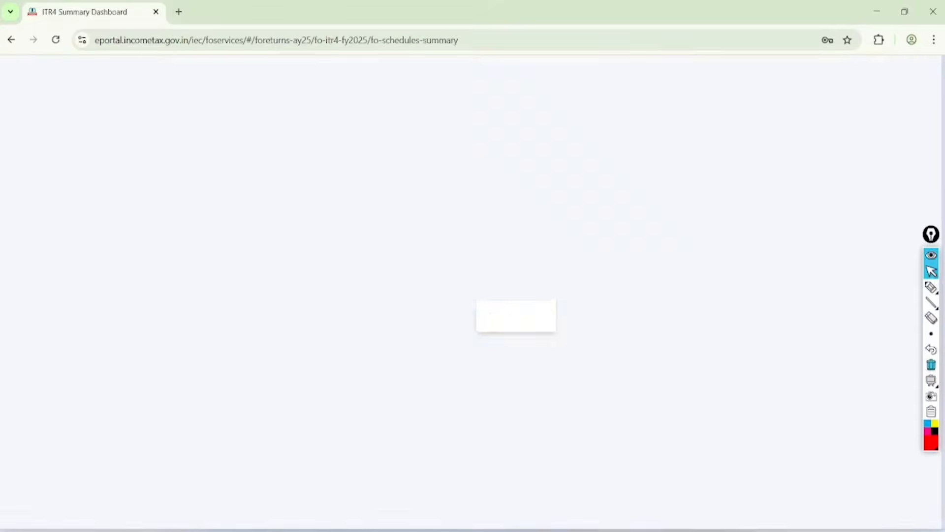
{"action": "scroll", "coordinate": [516, 276], "scroll_direction": "up", "scroll_amount": 1}
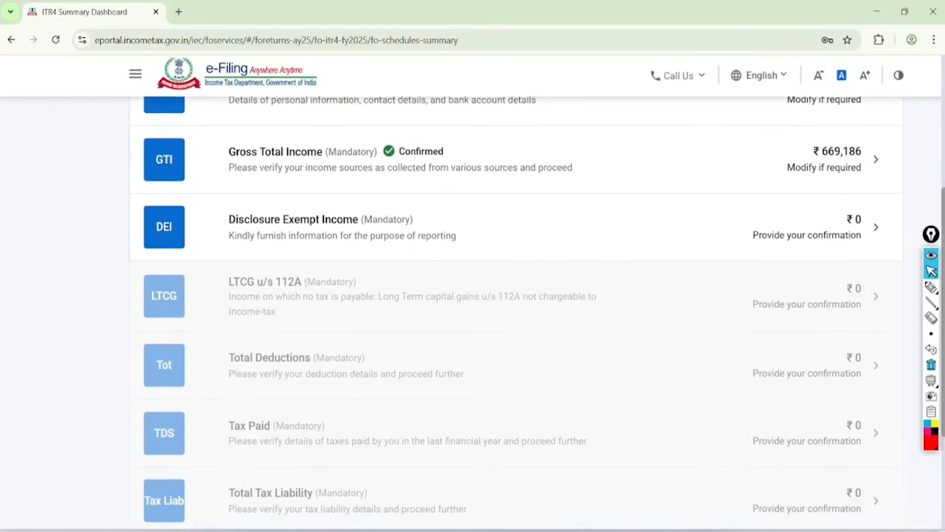
{"action": "left_click", "coordinate": [295, 221]}
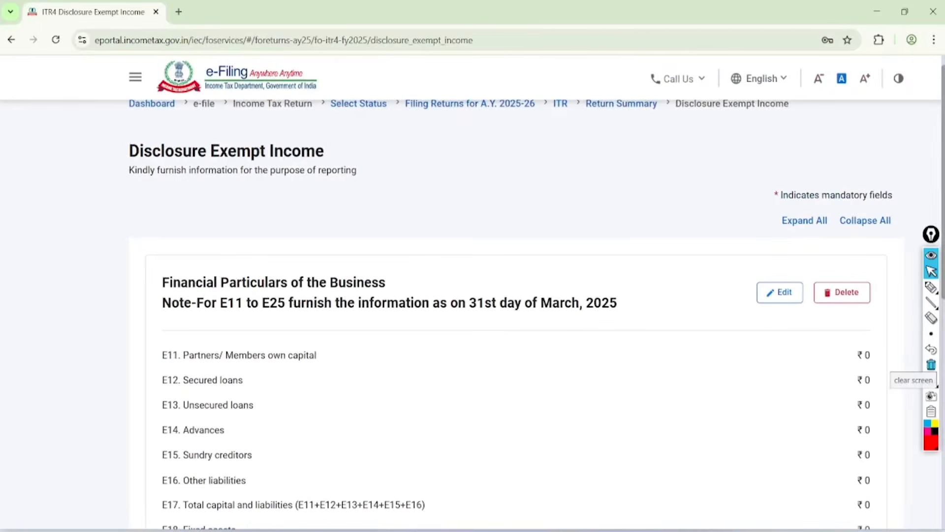
Step: Underline liability items E11 to E16 under Financial Particulars of the Business and mark the E17 total capital and liabilities row
{"action": "scroll", "coordinate": [830, 315], "scroll_direction": "down", "scroll_amount": 3}
{"action": "scroll", "coordinate": [828, 220], "scroll_direction": "down", "scroll_amount": 3}
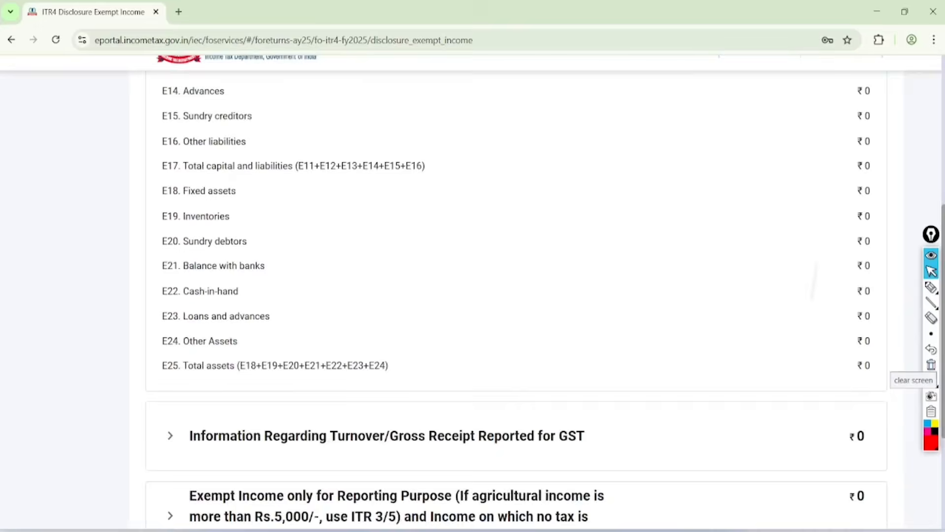
{"action": "scroll", "coordinate": [807, 360], "scroll_direction": "up", "scroll_amount": 2}
{"action": "scroll", "coordinate": [787, 363], "scroll_direction": "down", "scroll_amount": 1}
{"action": "scroll", "coordinate": [768, 364], "scroll_direction": "up", "scroll_amount": 1}
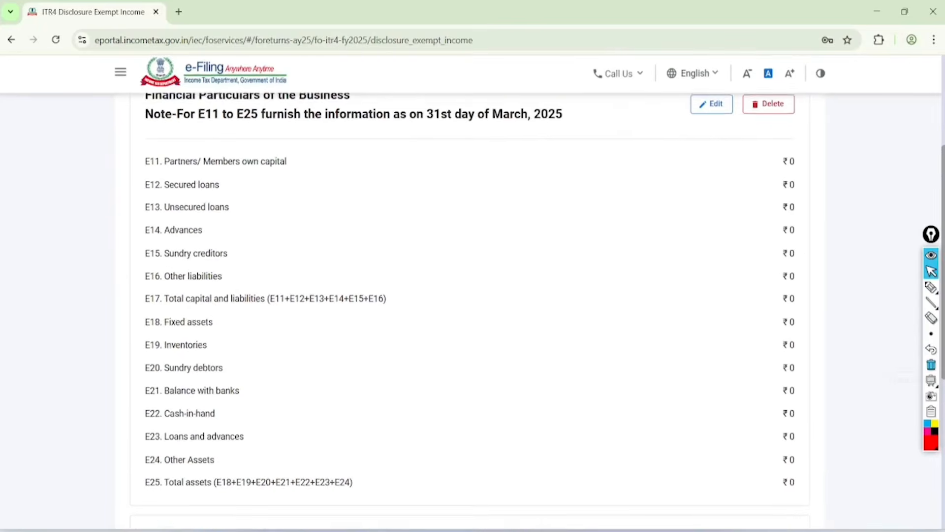
{"action": "left_click", "coordinate": [931, 288]}
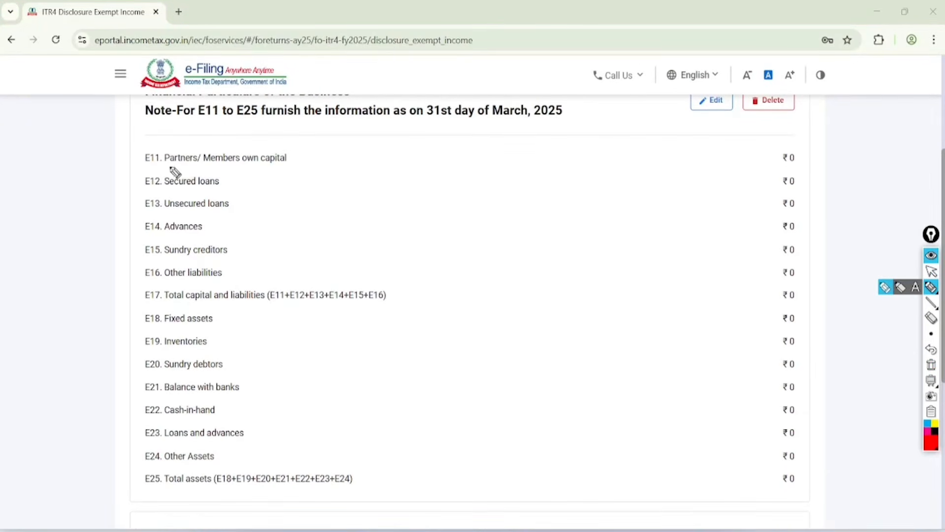
{"action": "left_click_drag", "start_coordinate": [146, 168], "coordinate": [259, 171]}
{"action": "left_click_drag", "start_coordinate": [176, 187], "coordinate": [232, 188]}
{"action": "left_click_drag", "start_coordinate": [150, 211], "coordinate": [226, 209]}
{"action": "left_click_drag", "start_coordinate": [153, 233], "coordinate": [222, 226]}
{"action": "left_click_drag", "start_coordinate": [157, 262], "coordinate": [228, 255]}
{"action": "left_click_drag", "start_coordinate": [165, 280], "coordinate": [222, 275]}
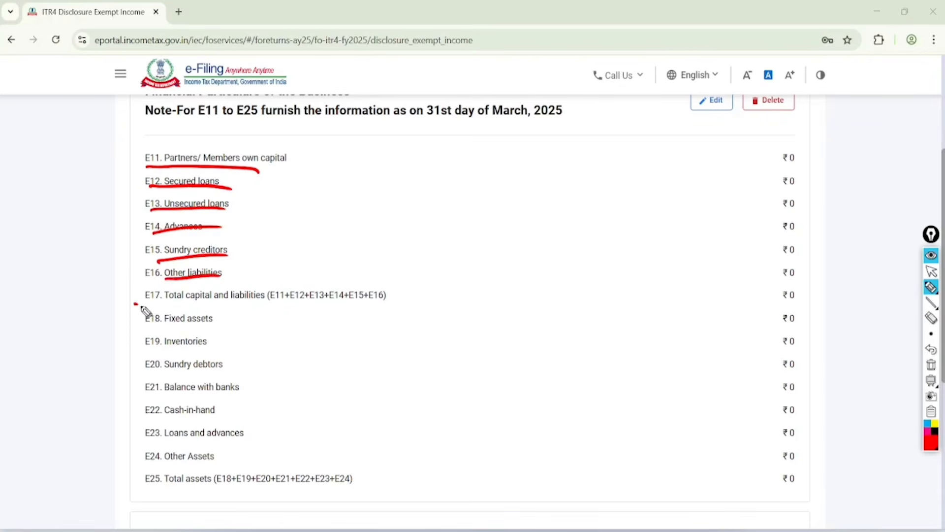
{"action": "mouse_move", "coordinate": [142, 307]}
{"action": "left_mouse_down"}
{"action": "mouse_move", "coordinate": [619, 306]}
{"action": "mouse_move", "coordinate": [830, 285]}
{"action": "mouse_move", "coordinate": [715, 299]}
{"action": "left_mouse_up"}
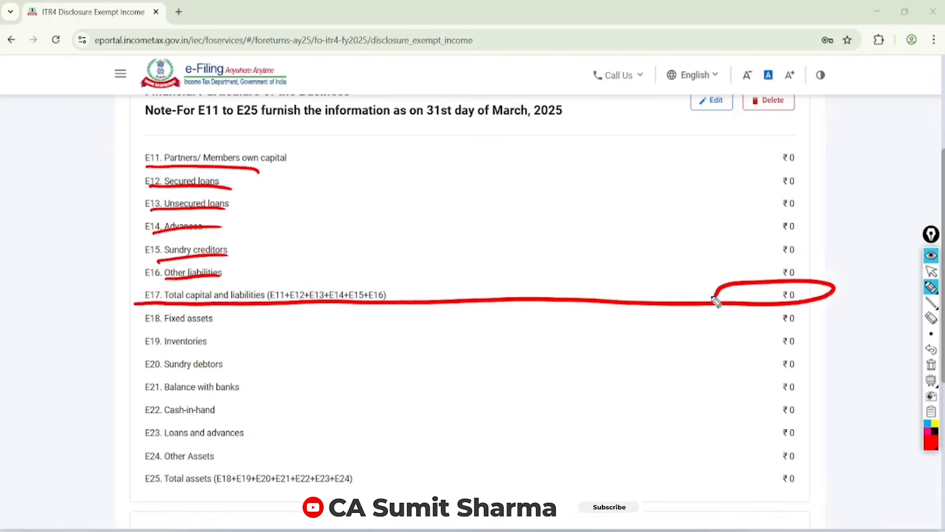
Step: Annotate the page with a circled "BS" and a rough balance sheet layout split into liabilities and assets
{"action": "left_click_drag", "start_coordinate": [361, 175], "coordinate": [366, 197]}
{"action": "left_click_drag", "start_coordinate": [376, 143], "coordinate": [367, 197]}
{"action": "mouse_move", "coordinate": [356, 121]}
{"action": "left_mouse_down"}
{"action": "mouse_move", "coordinate": [383, 121]}
{"action": "mouse_move", "coordinate": [373, 147]}
{"action": "left_mouse_up"}
{"action": "left_click_drag", "start_coordinate": [480, 170], "coordinate": [502, 196]}
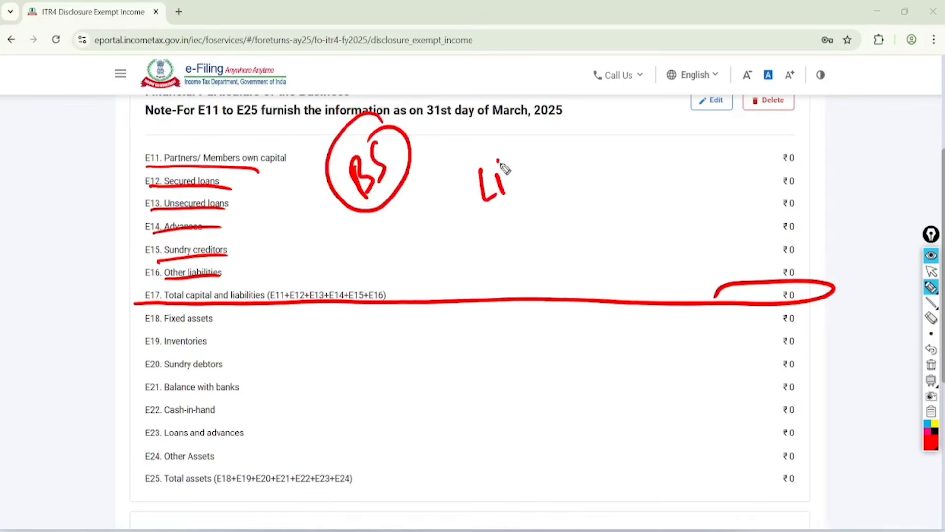
{"action": "left_click_drag", "start_coordinate": [510, 155], "coordinate": [519, 184]}
{"action": "left_click_drag", "start_coordinate": [490, 217], "coordinate": [529, 186]}
{"action": "left_click_drag", "start_coordinate": [495, 229], "coordinate": [527, 202]}
{"action": "mouse_move", "coordinate": [597, 162]}
{"action": "left_mouse_down"}
{"action": "mouse_move", "coordinate": [604, 129]}
{"action": "mouse_move", "coordinate": [680, 132]}
{"action": "left_mouse_up"}
{"action": "left_click_drag", "start_coordinate": [560, 111], "coordinate": [611, 323]}
{"action": "left_click_drag", "start_coordinate": [496, 370], "coordinate": [785, 212]}
{"action": "left_click_drag", "start_coordinate": [719, 40], "coordinate": [404, 222]}
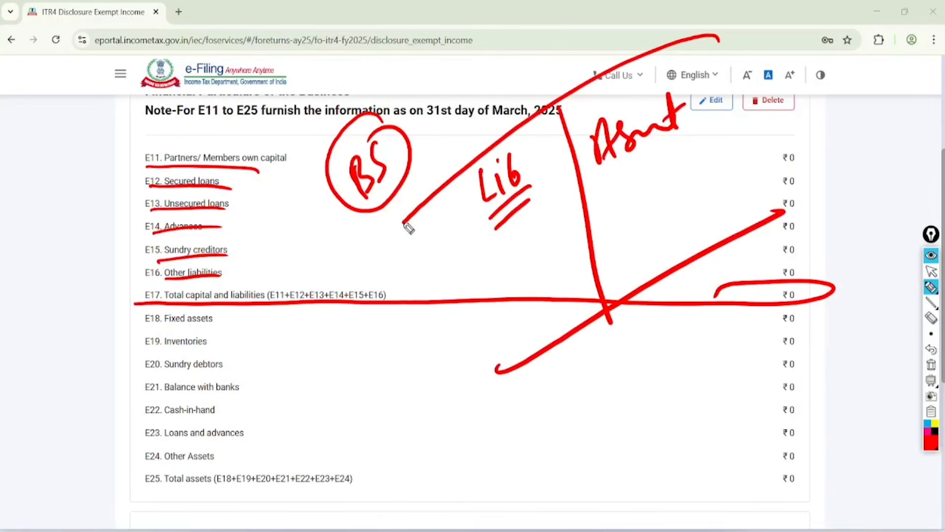
Step: Underline the asset items from E18 onward, circle the E17 and E25 totals, and clear all annotations
{"action": "left_click_drag", "start_coordinate": [152, 321], "coordinate": [219, 323]}
{"action": "left_click_drag", "start_coordinate": [147, 352], "coordinate": [224, 341]}
{"action": "left_click_drag", "start_coordinate": [160, 369], "coordinate": [227, 365]}
{"action": "mouse_move", "coordinate": [162, 401]}
{"action": "left_mouse_down"}
{"action": "mouse_move", "coordinate": [239, 389]}
{"action": "mouse_move", "coordinate": [241, 398]}
{"action": "left_mouse_up"}
{"action": "left_click_drag", "start_coordinate": [167, 446], "coordinate": [228, 434]}
{"action": "mouse_move", "coordinate": [827, 457]}
{"action": "left_mouse_down"}
{"action": "mouse_move", "coordinate": [817, 433]}
{"action": "mouse_move", "coordinate": [776, 444]}
{"action": "left_mouse_up"}
{"action": "mouse_move", "coordinate": [837, 266]}
{"action": "left_mouse_down"}
{"action": "mouse_move", "coordinate": [745, 285]}
{"action": "mouse_move", "coordinate": [795, 252]}
{"action": "left_mouse_up"}
{"action": "left_click", "coordinate": [931, 271]}
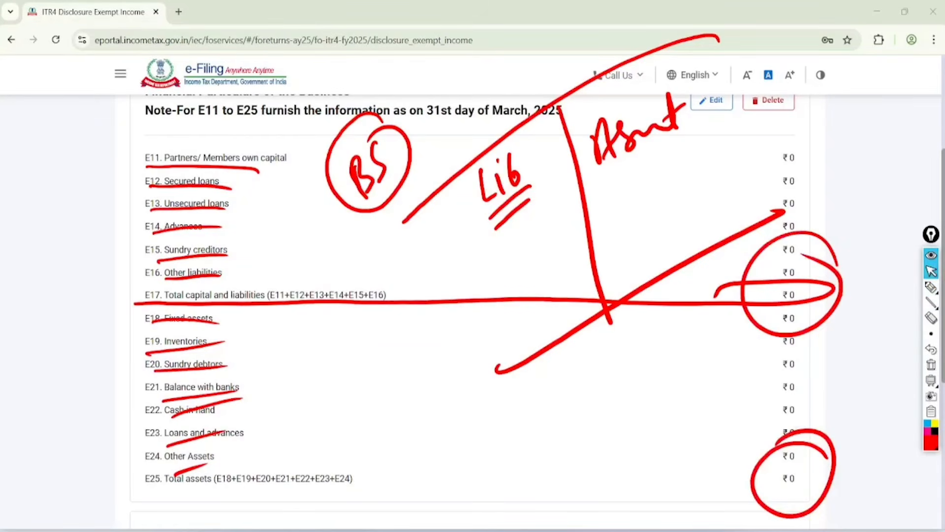
{"action": "left_click", "coordinate": [931, 365]}
Step: Open Financial Particulars of the Business for editing and look through its E11 to E25 amount fields
{"action": "scroll", "coordinate": [470, 310], "scroll_direction": "up", "scroll_amount": 1}
{"action": "left_click", "coordinate": [712, 165]}
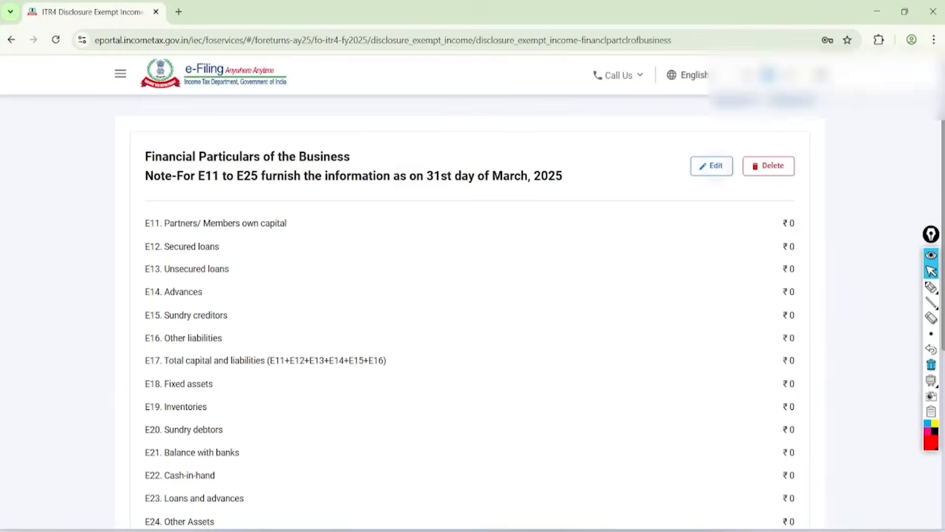
{"action": "scroll", "coordinate": [470, 315], "scroll_direction": "down", "scroll_amount": 2}
{"action": "scroll", "coordinate": [470, 315], "scroll_direction": "down", "scroll_amount": 3}
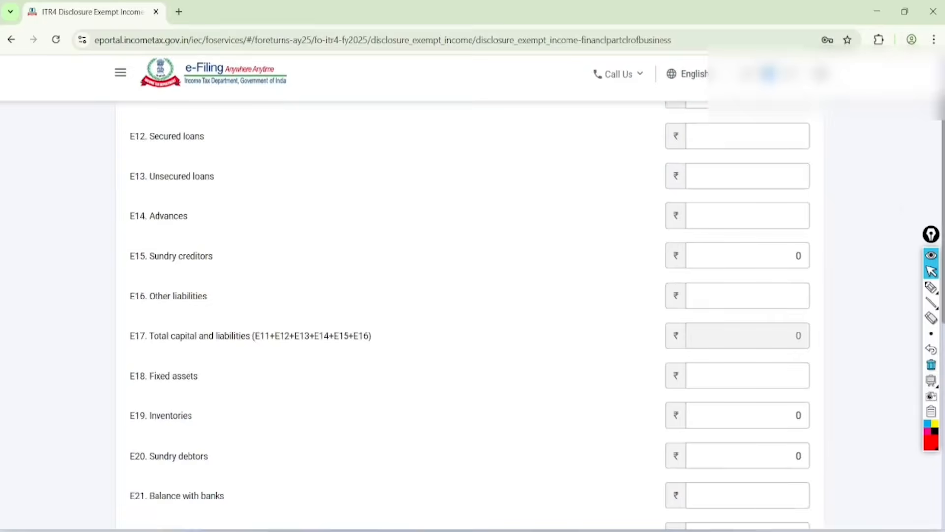
{"action": "scroll", "coordinate": [470, 315], "scroll_direction": "down", "scroll_amount": 3}
{"action": "scroll", "coordinate": [470, 315], "scroll_direction": "down", "scroll_amount": 2}
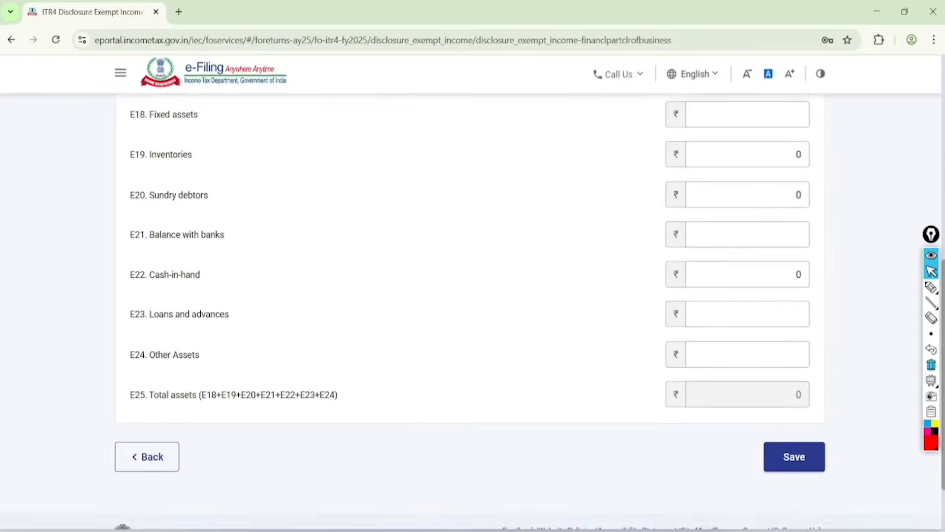
{"action": "scroll", "coordinate": [471, 315], "scroll_direction": "up", "scroll_amount": 2}
Step: Circle and tick the amount fields for E15 Sundry creditors, E19 Inventories, E20 Sundry debtors and E22 Cash-in-hand
{"action": "left_click", "coordinate": [931, 287]}
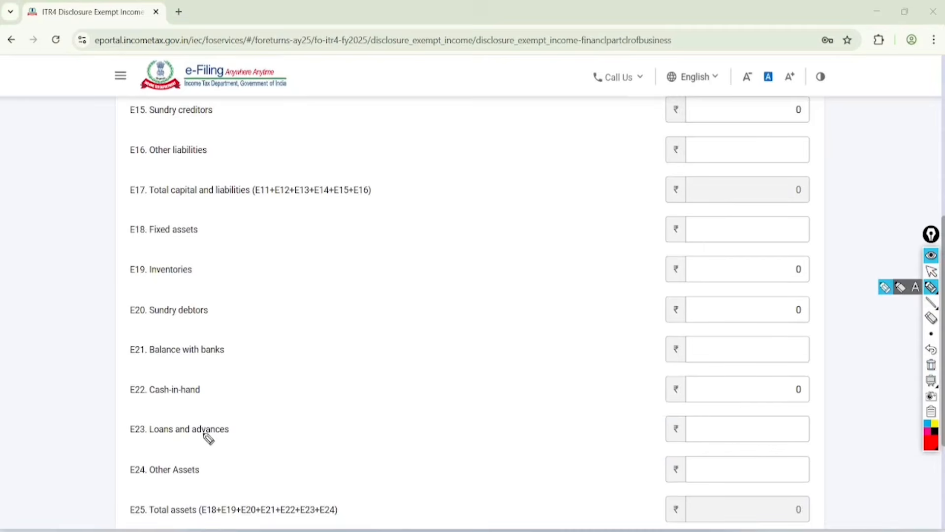
{"action": "left_click_drag", "start_coordinate": [83, 209], "coordinate": [77, 290]}
{"action": "mouse_move", "coordinate": [815, 76]}
{"action": "left_mouse_down"}
{"action": "mouse_move", "coordinate": [807, 141]}
{"action": "mouse_move", "coordinate": [797, 91]}
{"action": "left_mouse_up"}
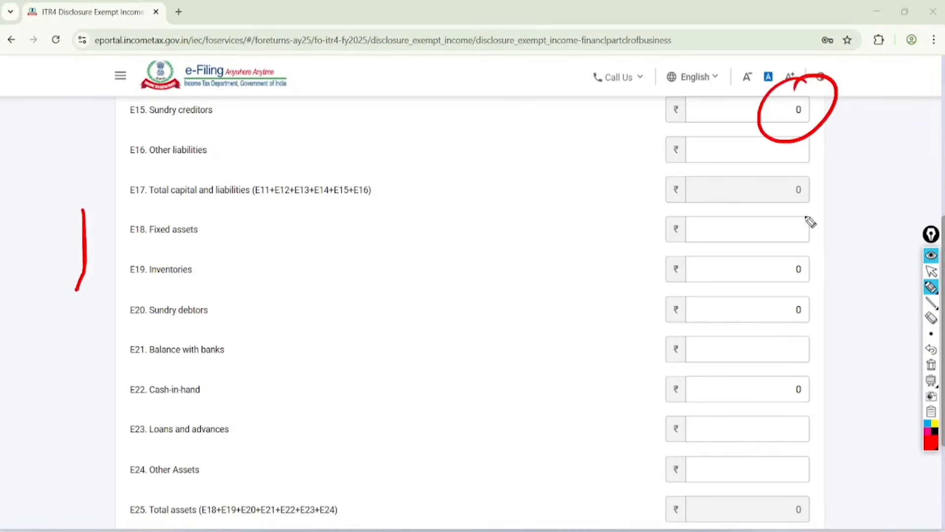
{"action": "mouse_move", "coordinate": [810, 223]}
{"action": "left_mouse_down"}
{"action": "mouse_move", "coordinate": [833, 251]}
{"action": "mouse_move", "coordinate": [782, 327]}
{"action": "mouse_move", "coordinate": [786, 363]}
{"action": "left_mouse_up"}
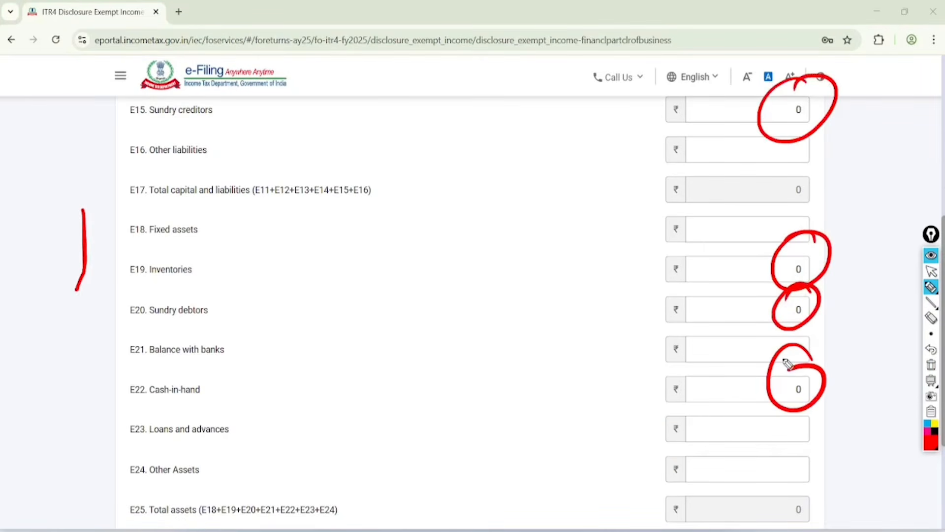
{"action": "left_click_drag", "start_coordinate": [663, 120], "coordinate": [752, 81]}
{"action": "left_click_drag", "start_coordinate": [670, 251], "coordinate": [772, 231]}
{"action": "left_click_drag", "start_coordinate": [687, 319], "coordinate": [770, 289]}
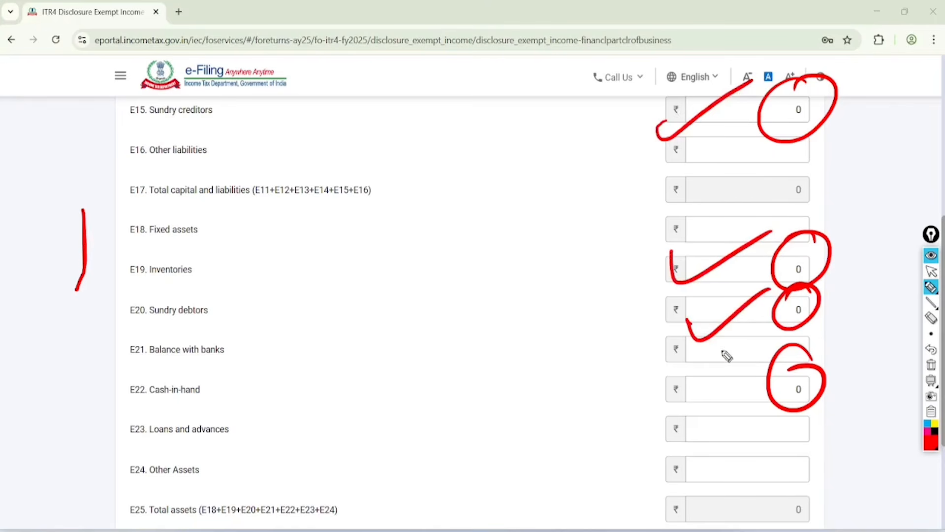
{"action": "left_click_drag", "start_coordinate": [699, 380], "coordinate": [768, 369]}
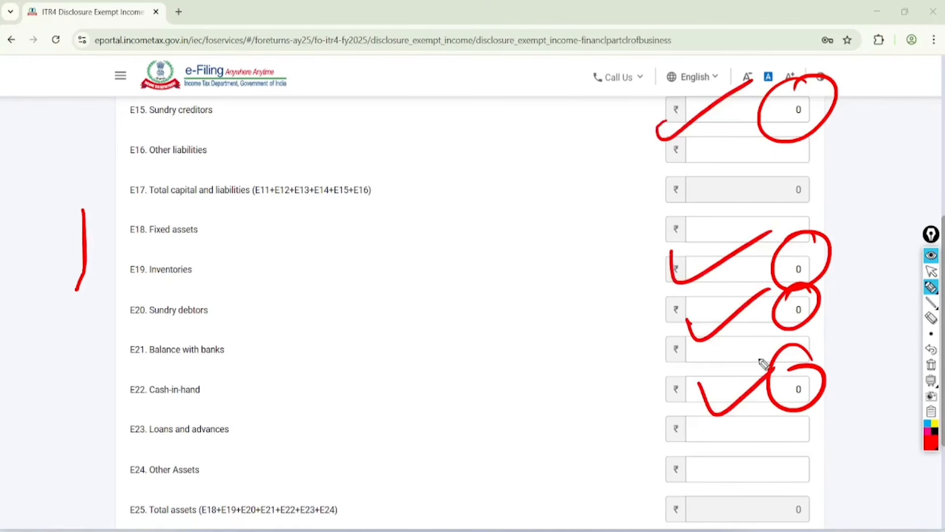
Step: Circle the Balance with banks, Cash-in-hand, Fixed assets and Inventories labels, and clear the annotations
{"action": "mouse_move", "coordinate": [194, 323]}
{"action": "left_mouse_down"}
{"action": "mouse_move", "coordinate": [212, 380]}
{"action": "mouse_move", "coordinate": [167, 384]}
{"action": "left_mouse_up"}
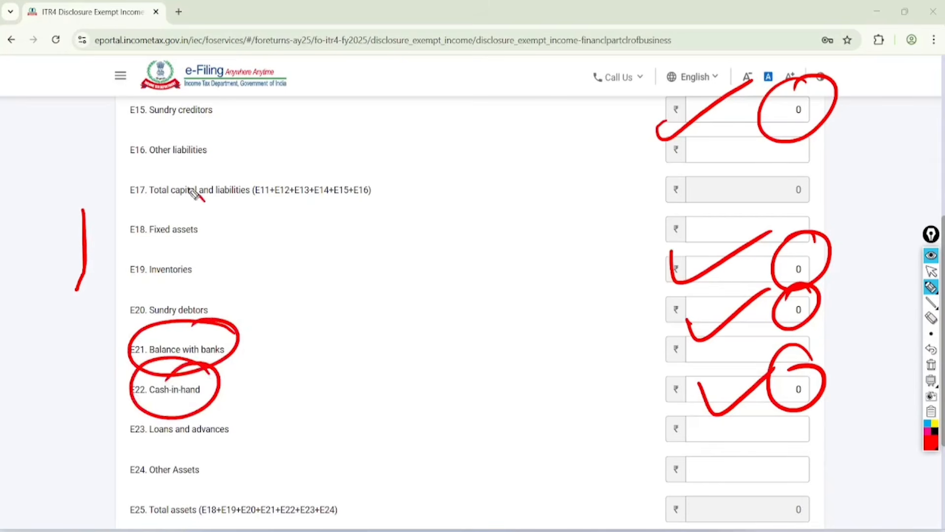
{"action": "mouse_move", "coordinate": [196, 194]}
{"action": "left_mouse_down"}
{"action": "mouse_move", "coordinate": [169, 207]}
{"action": "mouse_move", "coordinate": [211, 261]}
{"action": "mouse_move", "coordinate": [170, 251]}
{"action": "left_mouse_up"}
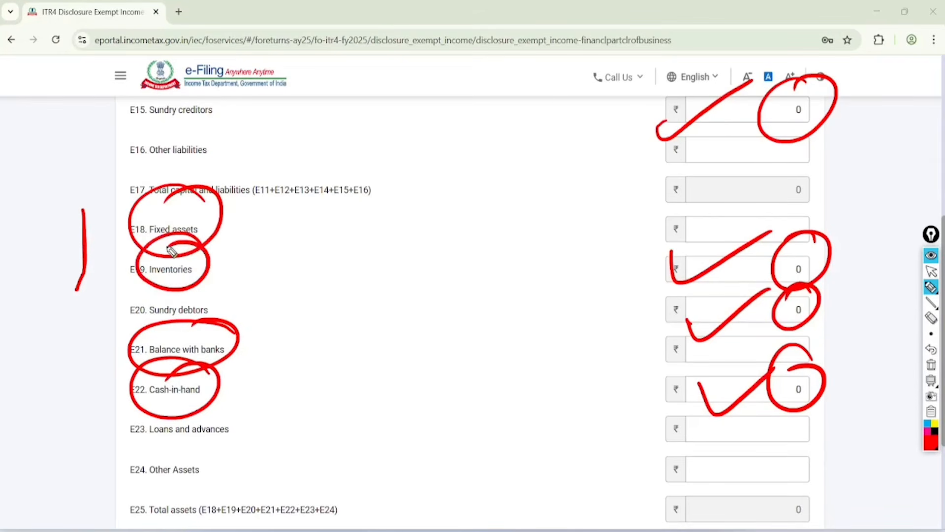
{"action": "left_click", "coordinate": [931, 272]}
{"action": "left_click", "coordinate": [931, 364]}
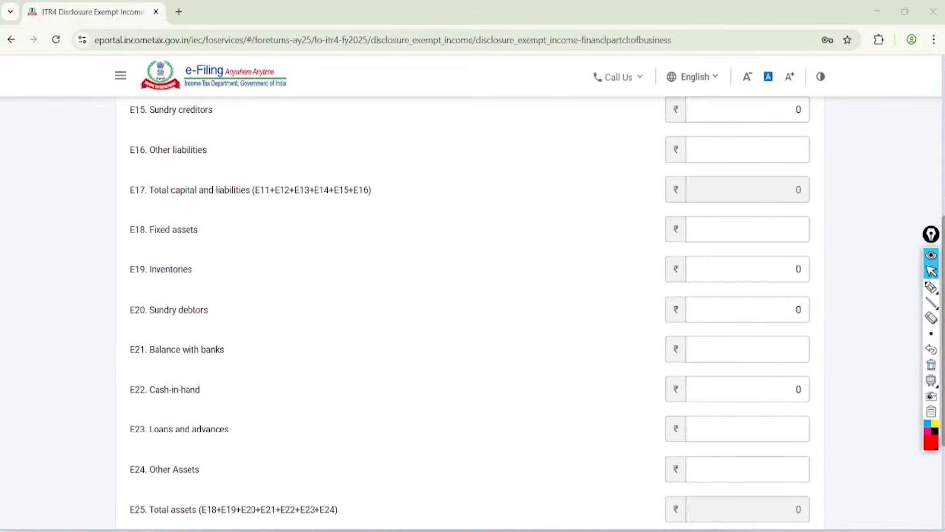
Step: Switch to the BS ITR 4 25.26.pdf balance sheet and tick the capital, secured loan and sundry creditors entries
{"action": "key", "text": "alt+Tab"}
{"action": "scroll", "coordinate": [468, 300], "scroll_direction": "down", "scroll_amount": 5}
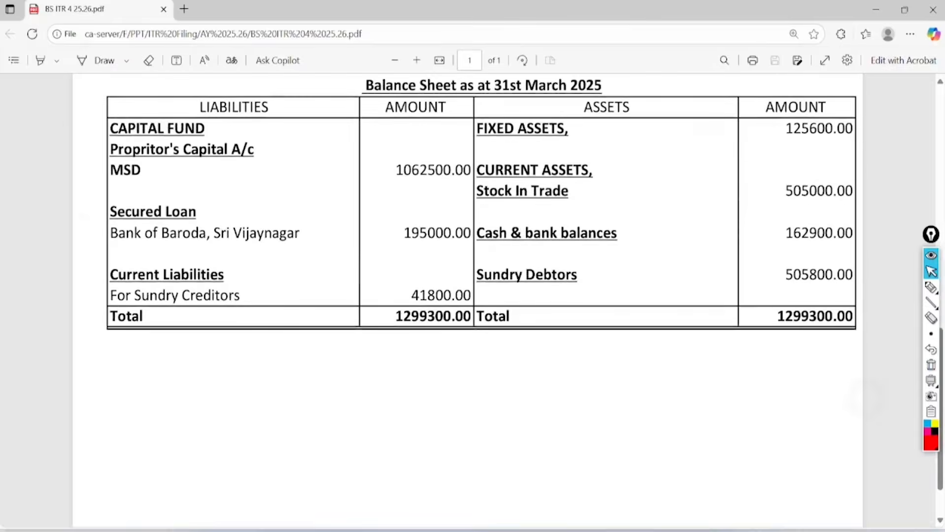
{"action": "scroll", "coordinate": [468, 301], "scroll_direction": "up", "scroll_amount": 1}
{"action": "left_click", "coordinate": [931, 287]}
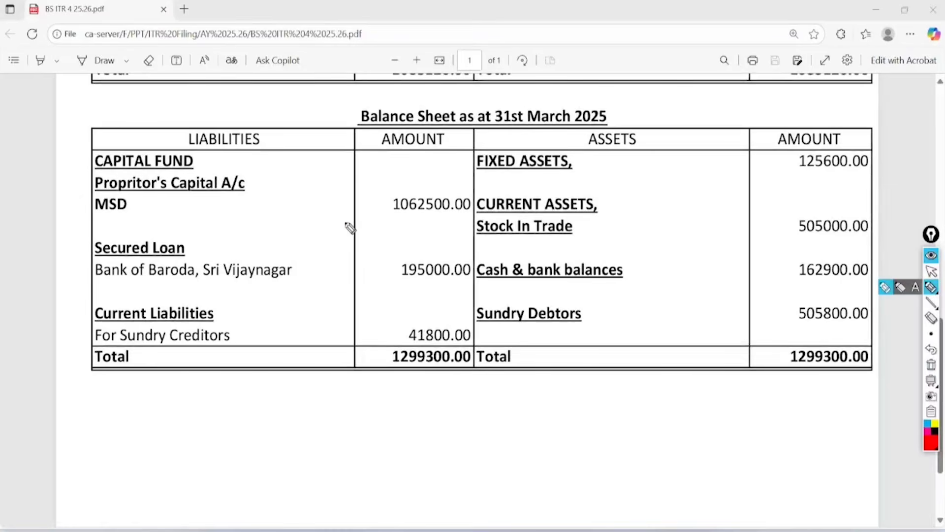
{"action": "left_click_drag", "start_coordinate": [327, 195], "coordinate": [426, 163]}
{"action": "left_click_drag", "start_coordinate": [346, 263], "coordinate": [424, 228]}
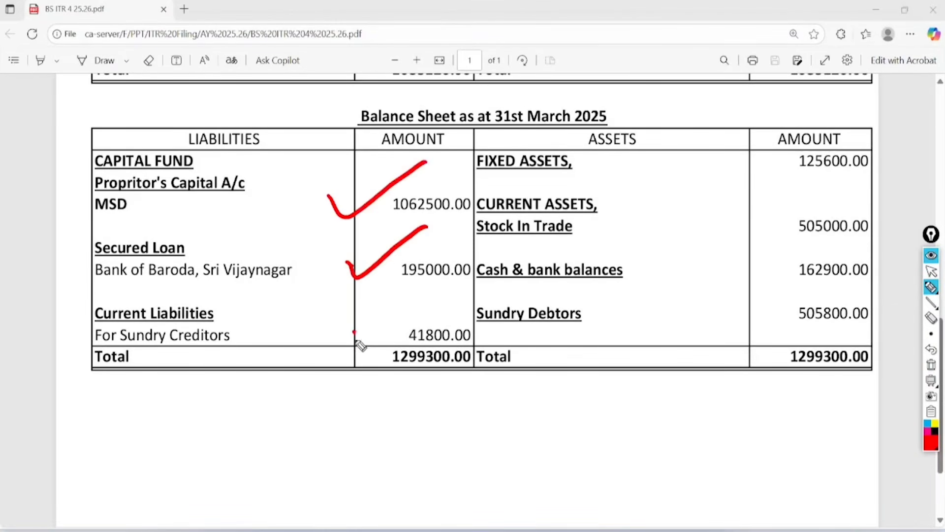
{"action": "left_click_drag", "start_coordinate": [355, 332], "coordinate": [404, 311]}
Step: Tick Fixed Assets, Stock In Trade, Cash & bank balances and Sundry Debtors on the balance sheet, and clear the annotations
{"action": "left_click_drag", "start_coordinate": [581, 157], "coordinate": [704, 105]}
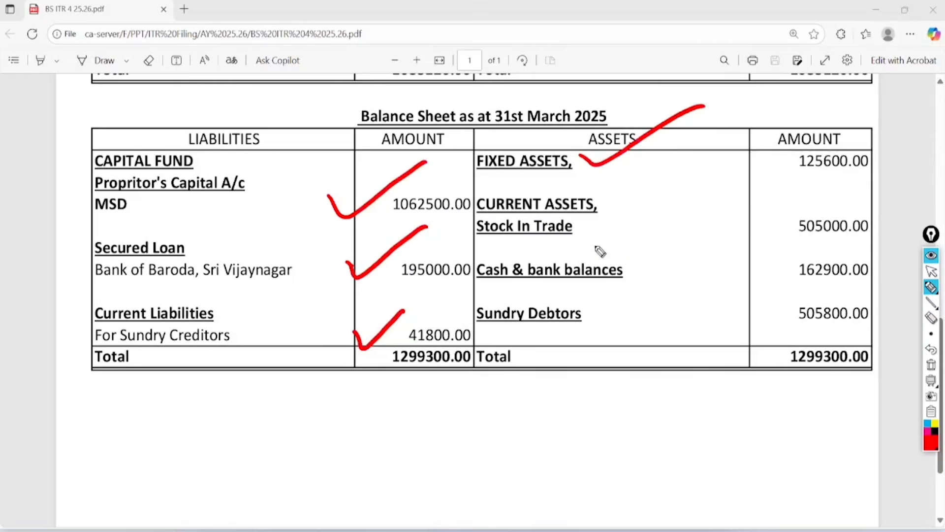
{"action": "left_click_drag", "start_coordinate": [593, 216], "coordinate": [715, 181]}
{"action": "mouse_move", "coordinate": [629, 255]}
{"action": "left_mouse_down"}
{"action": "mouse_move", "coordinate": [685, 267]}
{"action": "mouse_move", "coordinate": [737, 241]}
{"action": "left_mouse_up"}
{"action": "mouse_move", "coordinate": [580, 311]}
{"action": "left_mouse_down"}
{"action": "mouse_move", "coordinate": [600, 338]}
{"action": "mouse_move", "coordinate": [704, 298]}
{"action": "left_mouse_up"}
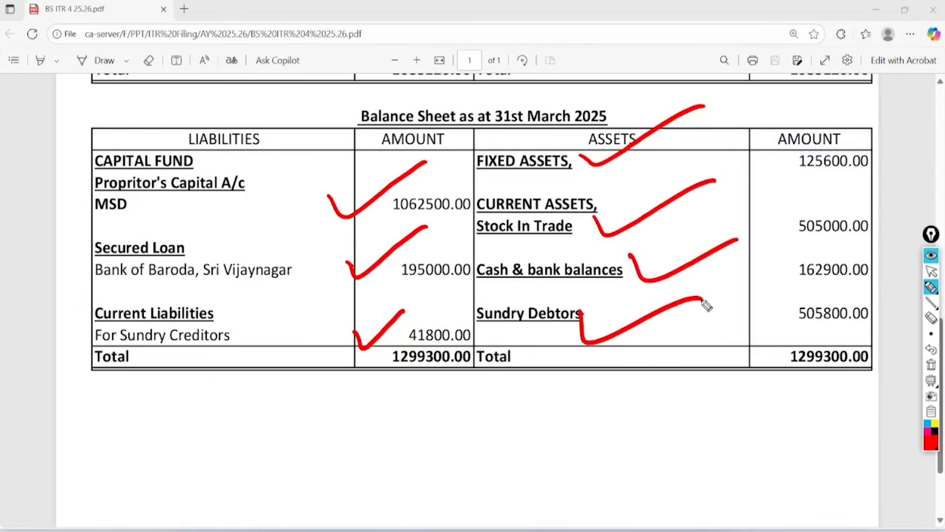
{"action": "left_click", "coordinate": [930, 270]}
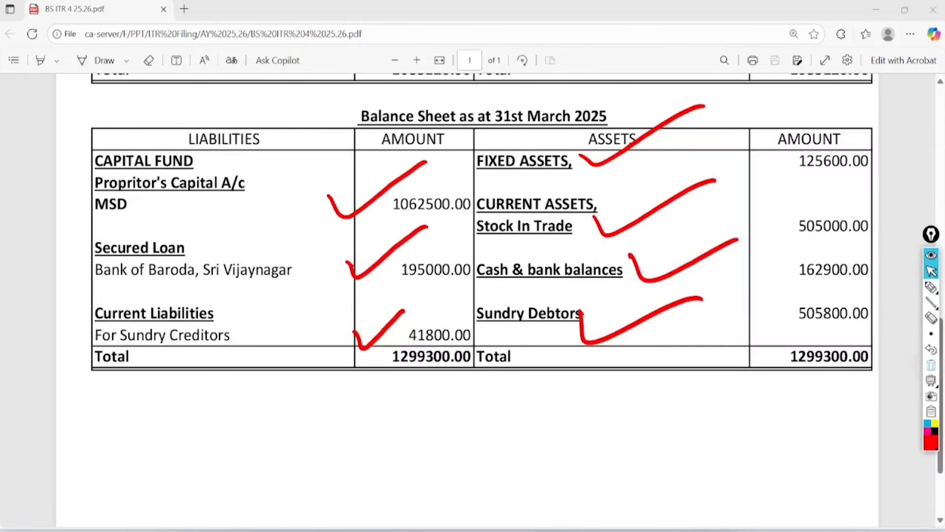
{"action": "left_click", "coordinate": [931, 364]}
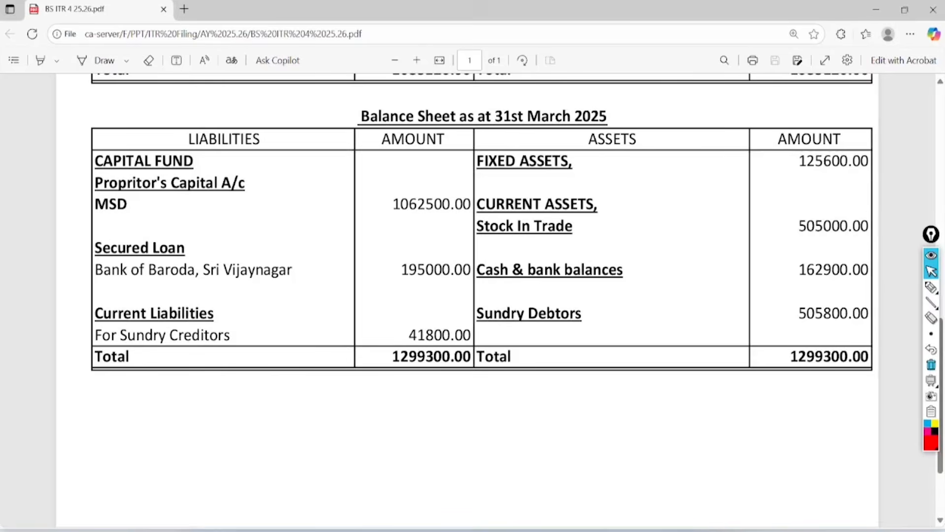
Step: Switch back to the e-Filing form and circle the E17 total capital and liabilities amount
{"action": "key", "text": "alt+Tab"}
{"action": "mouse_move", "coordinate": [930, 287]}
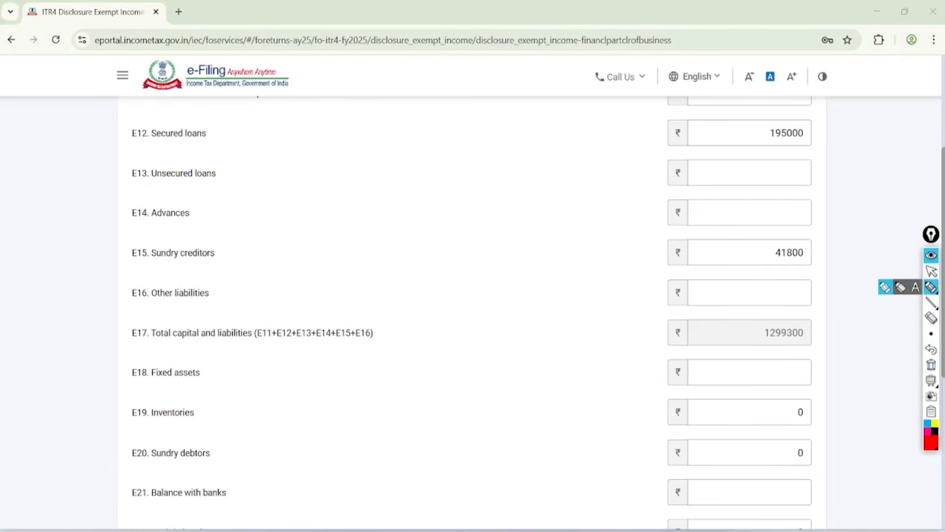
{"action": "mouse_move", "coordinate": [832, 303]}
{"action": "left_mouse_down"}
{"action": "mouse_move", "coordinate": [749, 312]}
{"action": "mouse_move", "coordinate": [803, 294]}
{"action": "left_mouse_up"}
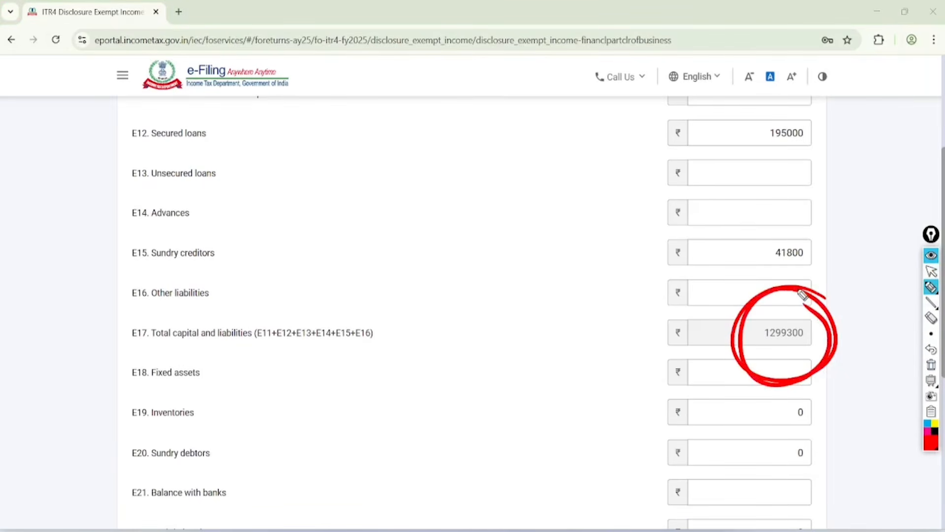
Step: Clear the circle from the form, switch to the balance sheet and mark one of its entries with the pen
{"action": "left_click", "coordinate": [931, 270]}
{"action": "left_click", "coordinate": [931, 365]}
{"action": "key", "text": "alt+Tab"}
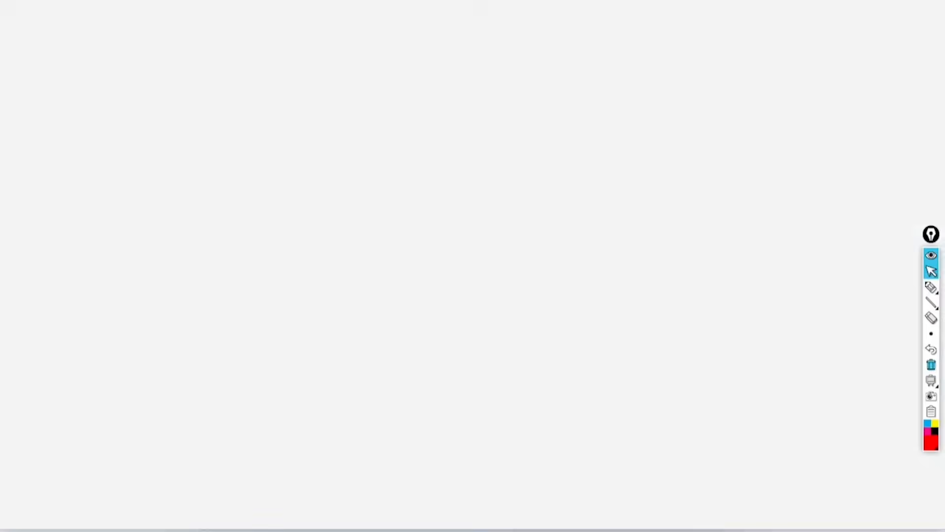
{"action": "left_click", "coordinate": [931, 286]}
{"action": "mouse_move", "coordinate": [466, 315]}
{"action": "left_mouse_down"}
{"action": "mouse_move", "coordinate": [440, 294]}
{"action": "mouse_move", "coordinate": [371, 312]}
{"action": "mouse_move", "coordinate": [394, 333]}
{"action": "left_mouse_up"}
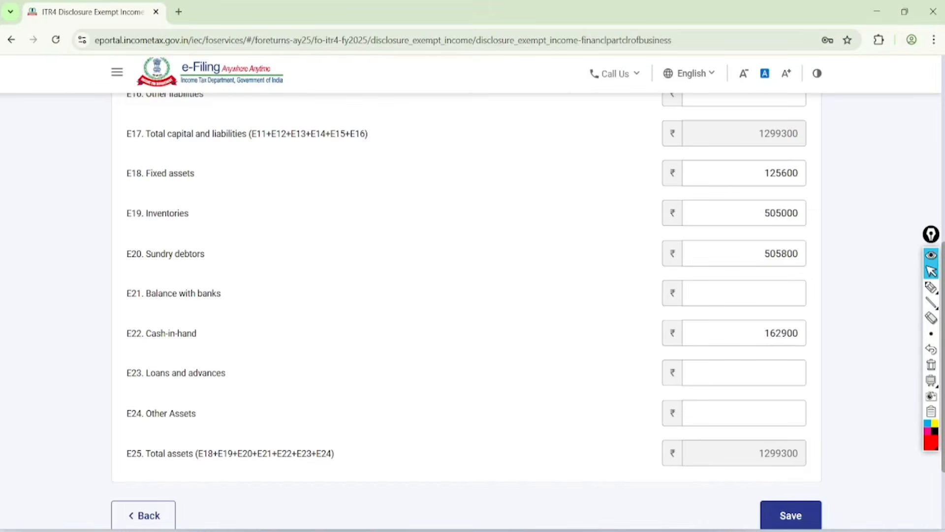
Step: Circle the E17 and E25 totals, sketch four small ovals and a curved line beside the asset rows, and clear the annotations
{"action": "left_click", "coordinate": [931, 286]}
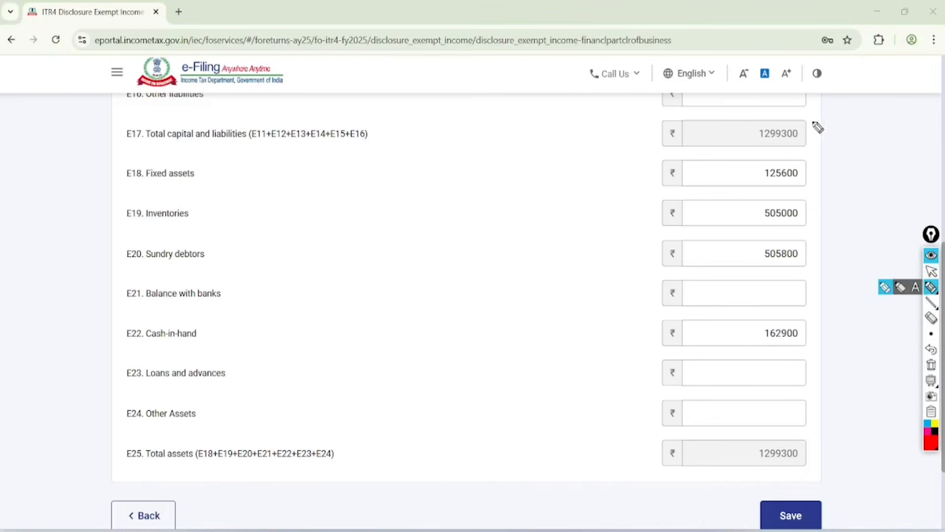
{"action": "mouse_move", "coordinate": [818, 127]}
{"action": "left_mouse_down"}
{"action": "mouse_move", "coordinate": [780, 155]}
{"action": "mouse_move", "coordinate": [778, 103]}
{"action": "left_mouse_up"}
{"action": "mouse_move", "coordinate": [807, 419]}
{"action": "left_mouse_down"}
{"action": "mouse_move", "coordinate": [766, 402]}
{"action": "mouse_move", "coordinate": [818, 433]}
{"action": "mouse_move", "coordinate": [771, 414]}
{"action": "left_mouse_up"}
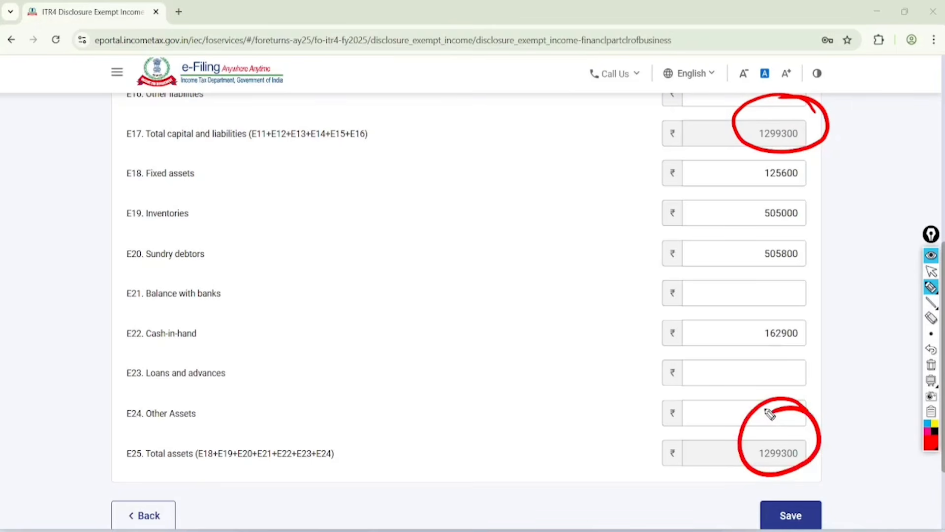
{"action": "left_click_drag", "start_coordinate": [361, 175], "coordinate": [353, 157]}
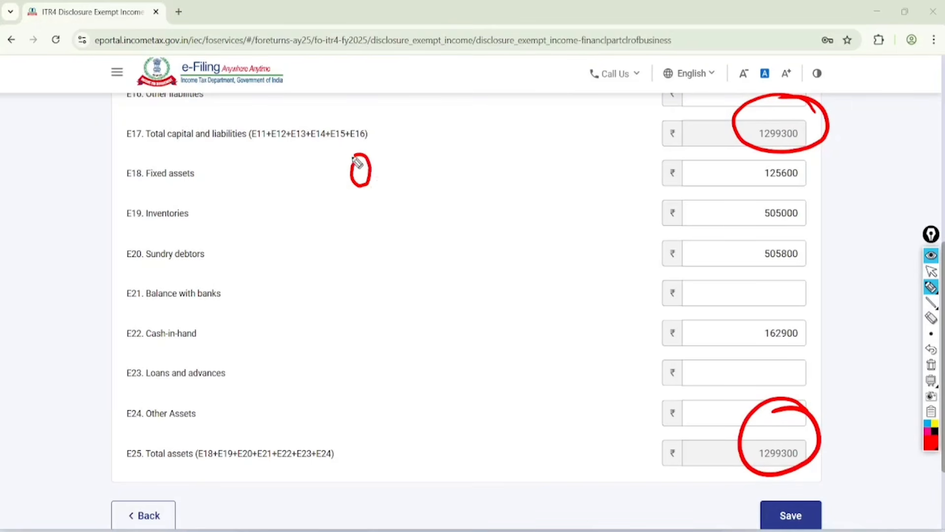
{"action": "mouse_move", "coordinate": [382, 207]}
{"action": "left_mouse_down"}
{"action": "mouse_move", "coordinate": [376, 202]}
{"action": "mouse_move", "coordinate": [416, 245]}
{"action": "mouse_move", "coordinate": [411, 237]}
{"action": "left_mouse_up"}
{"action": "mouse_move", "coordinate": [351, 129]}
{"action": "left_mouse_down"}
{"action": "mouse_move", "coordinate": [423, 191]}
{"action": "mouse_move", "coordinate": [456, 267]}
{"action": "left_mouse_up"}
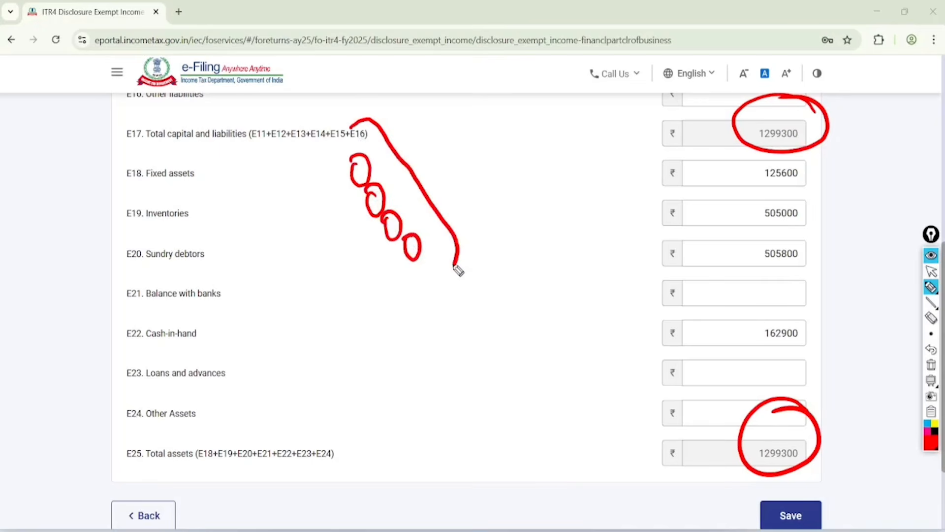
{"action": "left_click", "coordinate": [931, 271]}
{"action": "left_click", "coordinate": [931, 365]}
Step: Circle the E17 and E25 totals once more, clear the marks and save the Financial Particulars of the Business
{"action": "left_click", "coordinate": [931, 287]}
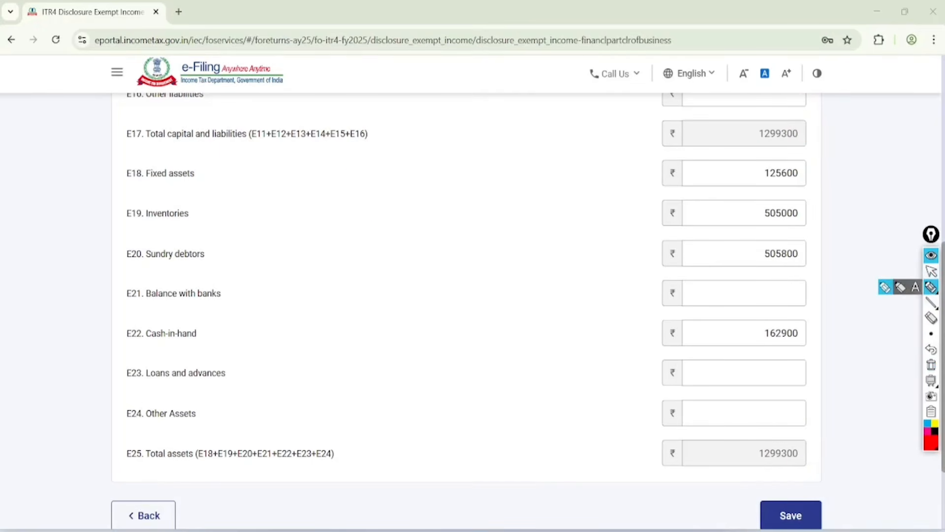
{"action": "mouse_move", "coordinate": [808, 116]}
{"action": "left_mouse_down"}
{"action": "mouse_move", "coordinate": [727, 143]}
{"action": "mouse_move", "coordinate": [759, 155]}
{"action": "left_mouse_up"}
{"action": "mouse_move", "coordinate": [805, 415]}
{"action": "left_mouse_down"}
{"action": "mouse_move", "coordinate": [722, 453]}
{"action": "mouse_move", "coordinate": [757, 403]}
{"action": "left_mouse_up"}
{"action": "left_click", "coordinate": [931, 271]}
{"action": "left_click", "coordinate": [931, 365]}
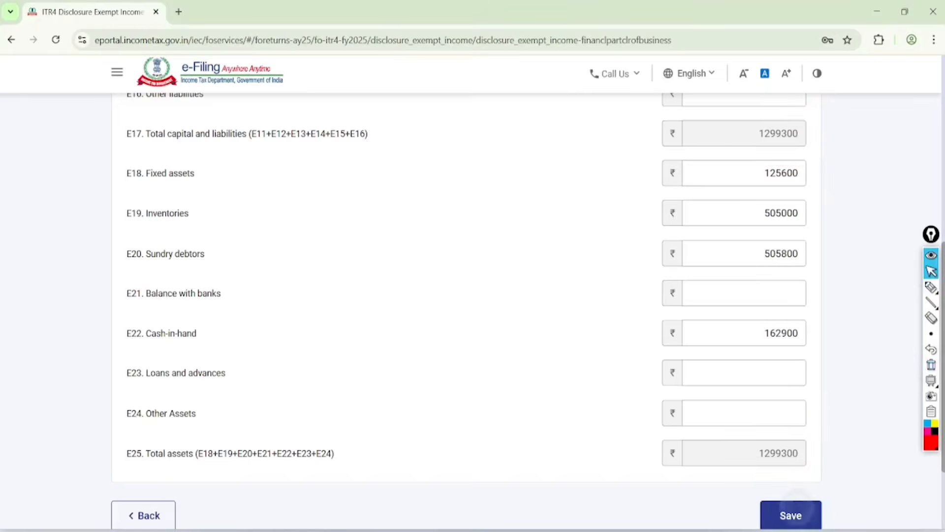
{"action": "left_click", "coordinate": [790, 515]}
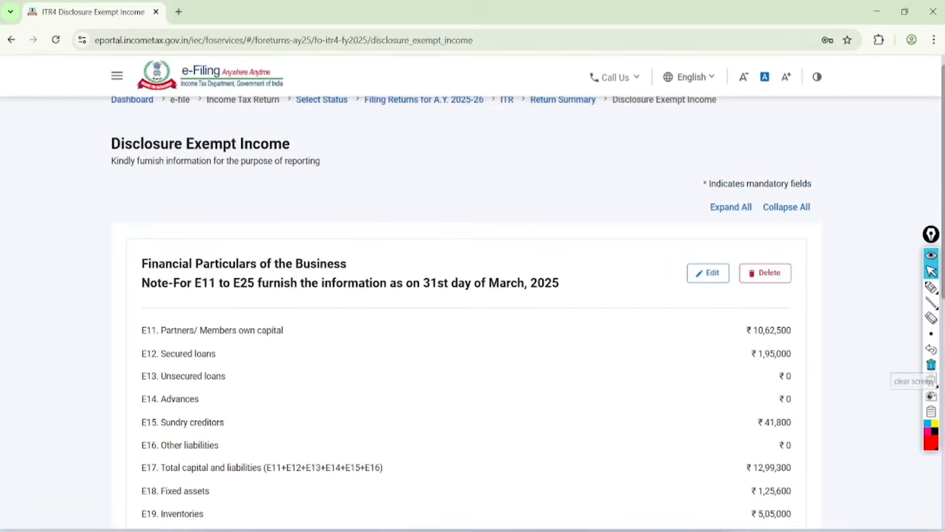
Step: Open the GST outward supplies entry form under Information Regarding Turnover/Gross Receipt Reported for GST and go back without entering details
{"action": "scroll", "coordinate": [466, 310], "scroll_direction": "down", "scroll_amount": 7}
{"action": "scroll", "coordinate": [467, 310], "scroll_direction": "down", "scroll_amount": 2}
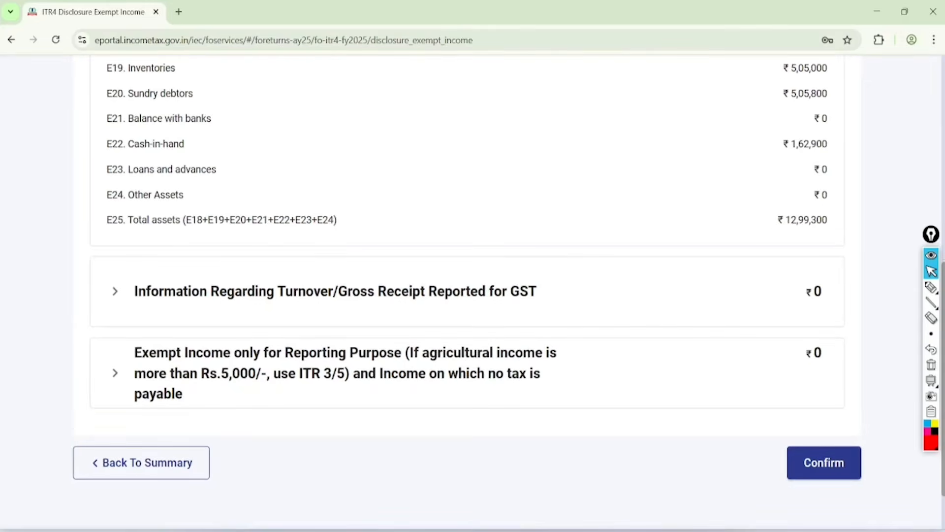
{"action": "left_click", "coordinate": [115, 291]}
{"action": "scroll", "coordinate": [466, 310], "scroll_direction": "down", "scroll_amount": 3}
{"action": "left_click", "coordinate": [158, 290]}
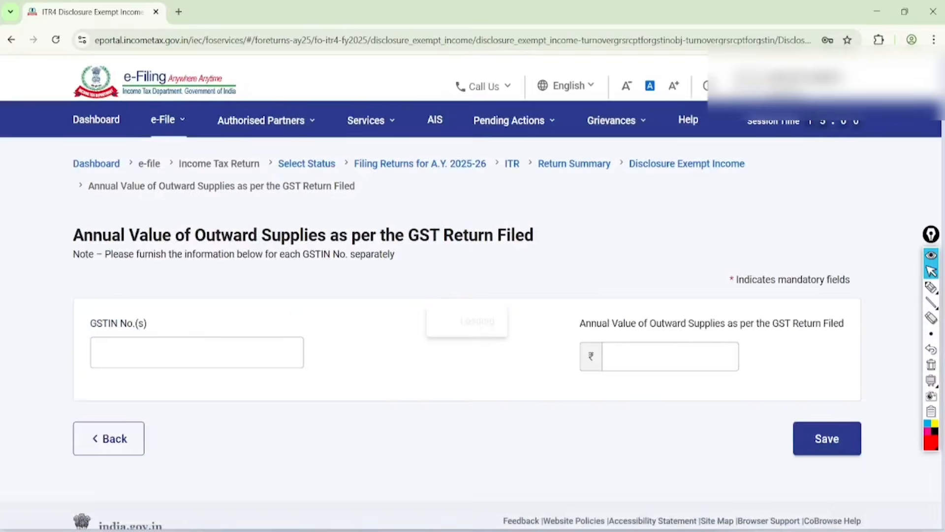
{"action": "scroll", "coordinate": [466, 310], "scroll_direction": "down", "scroll_amount": 2}
{"action": "left_click", "coordinate": [138, 296]}
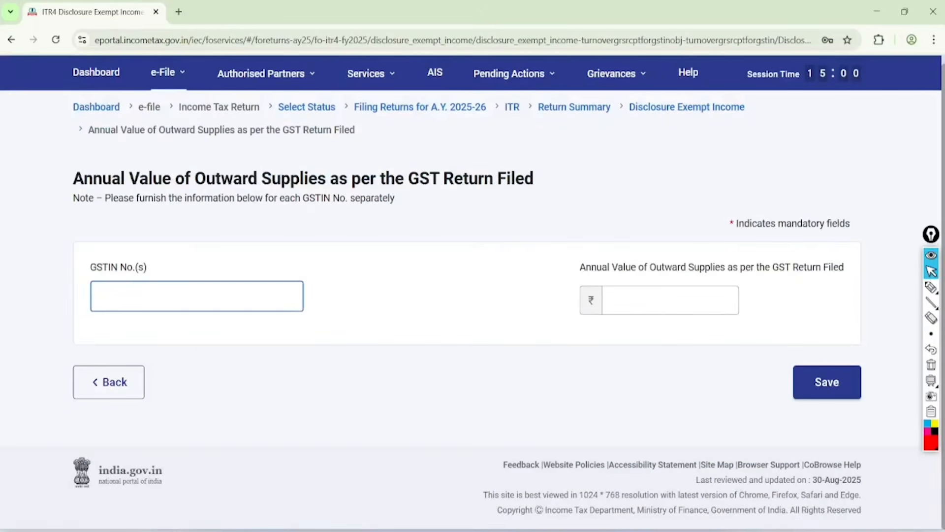
{"action": "left_click", "coordinate": [109, 382]}
{"action": "scroll", "coordinate": [466, 310], "scroll_direction": "down", "scroll_amount": 10}
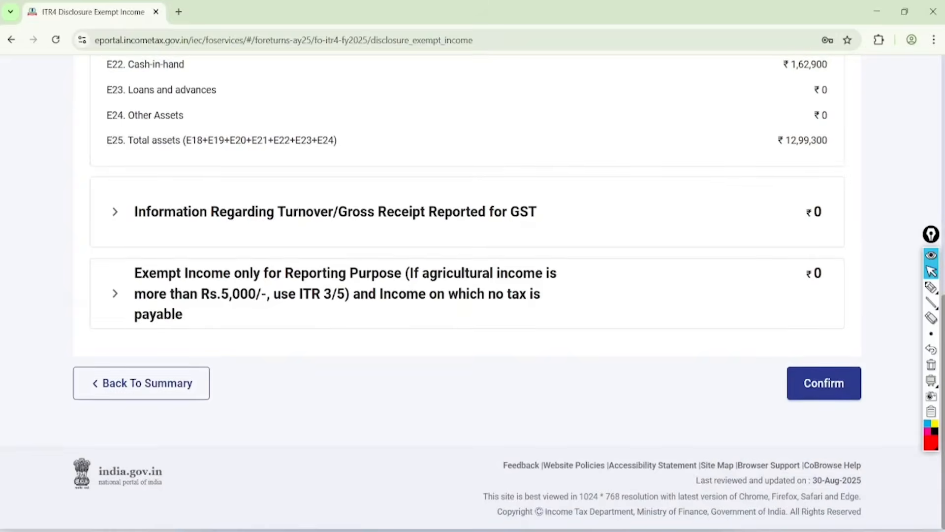
Step: Confirm the Disclosure Exempt Income schedule, and open and confirm the LTCG u/s 112A schedule
{"action": "scroll", "coordinate": [412, 400], "scroll_direction": "up", "scroll_amount": 1}
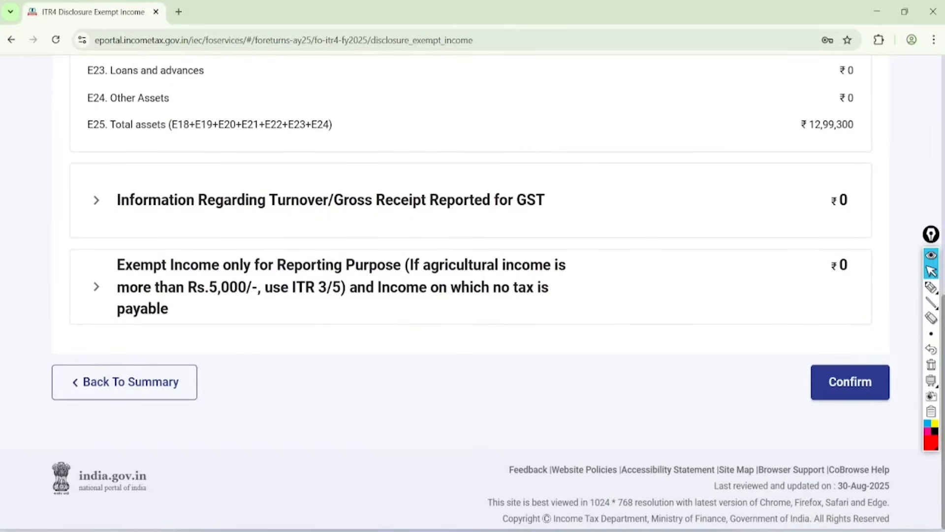
{"action": "left_click", "coordinate": [850, 382]}
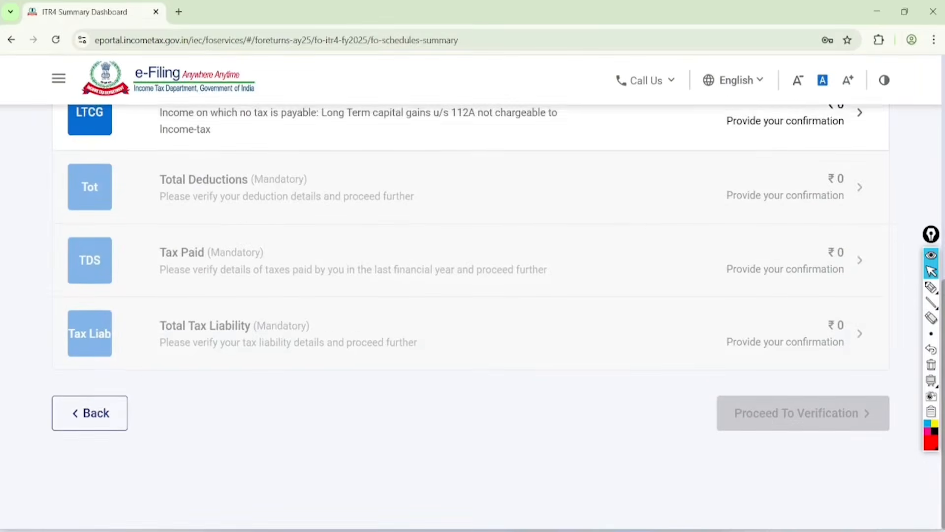
{"action": "scroll", "coordinate": [471, 295], "scroll_direction": "up", "scroll_amount": 1}
{"action": "left_click", "coordinate": [859, 236]}
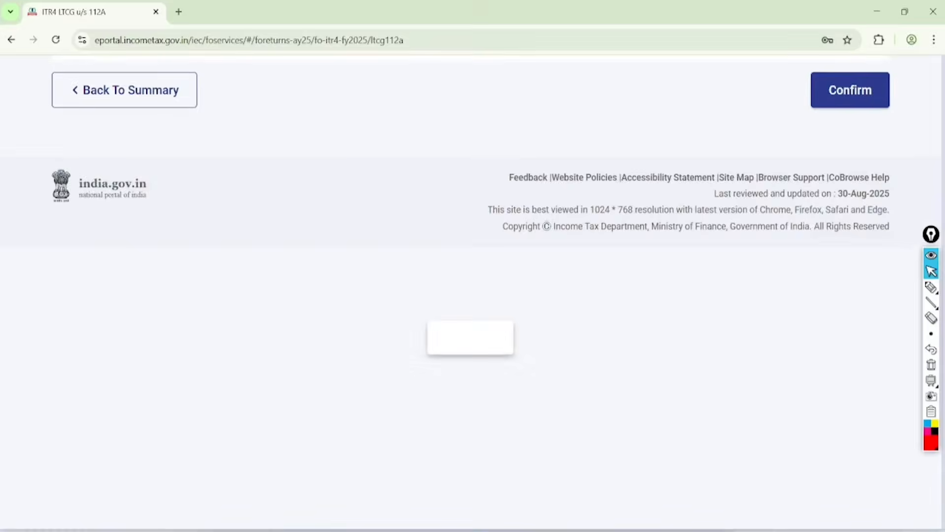
{"action": "scroll", "coordinate": [473, 296], "scroll_direction": "down", "scroll_amount": 1}
{"action": "left_click", "coordinate": [850, 421]}
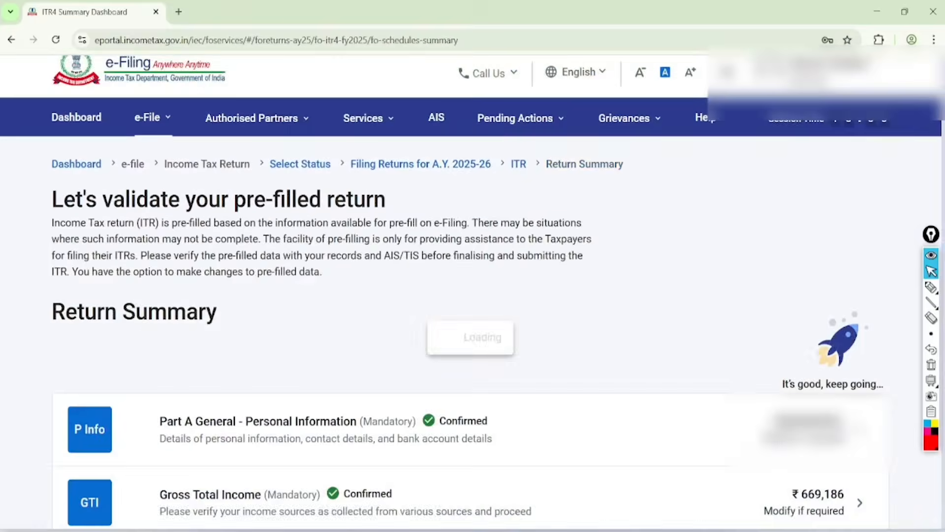
Step: Open the Total Deductions schedule from the return summary and confirm it
{"action": "scroll", "coordinate": [473, 296], "scroll_direction": "down", "scroll_amount": 5}
{"action": "scroll", "coordinate": [472, 295], "scroll_direction": "down", "scroll_amount": 5}
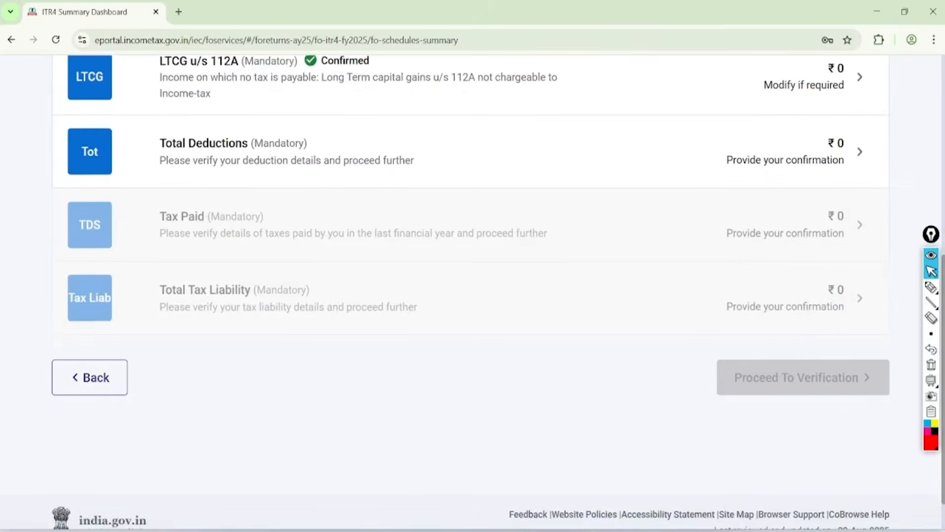
{"action": "left_click", "coordinate": [859, 152]}
{"action": "scroll", "coordinate": [472, 295], "scroll_direction": "down", "scroll_amount": 6}
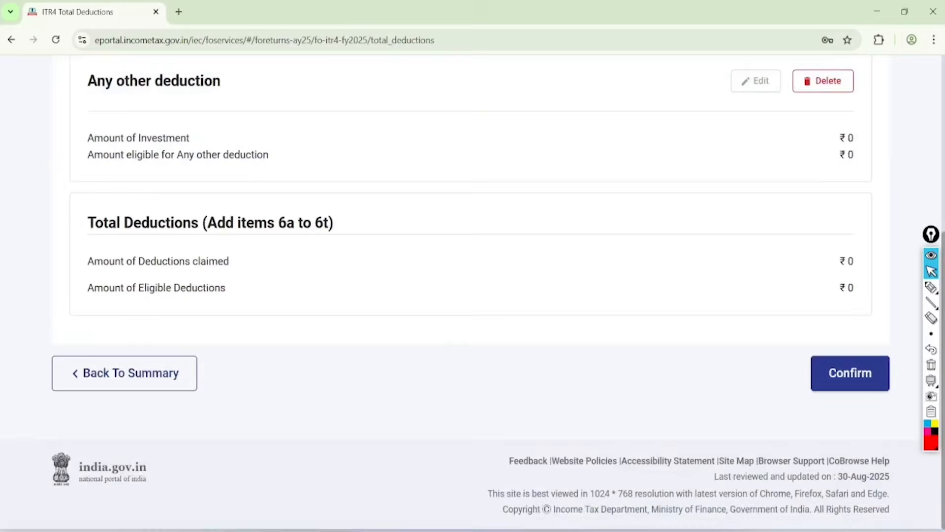
{"action": "left_click", "coordinate": [850, 373]}
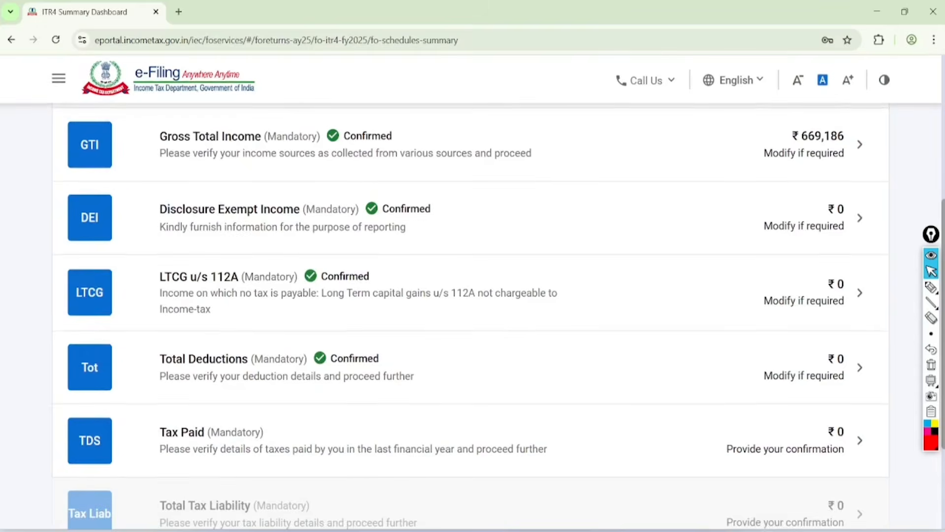
Step: Open the Tax Paid schedule and mark the TDS1, TDS2(i), TDS 2(ii), TCS, and Advance Tax and Self Assessment headings
{"action": "scroll", "coordinate": [473, 295], "scroll_direction": "down", "scroll_amount": 4}
{"action": "scroll", "coordinate": [473, 295], "scroll_direction": "down", "scroll_amount": 1}
{"action": "left_click", "coordinate": [859, 224]}
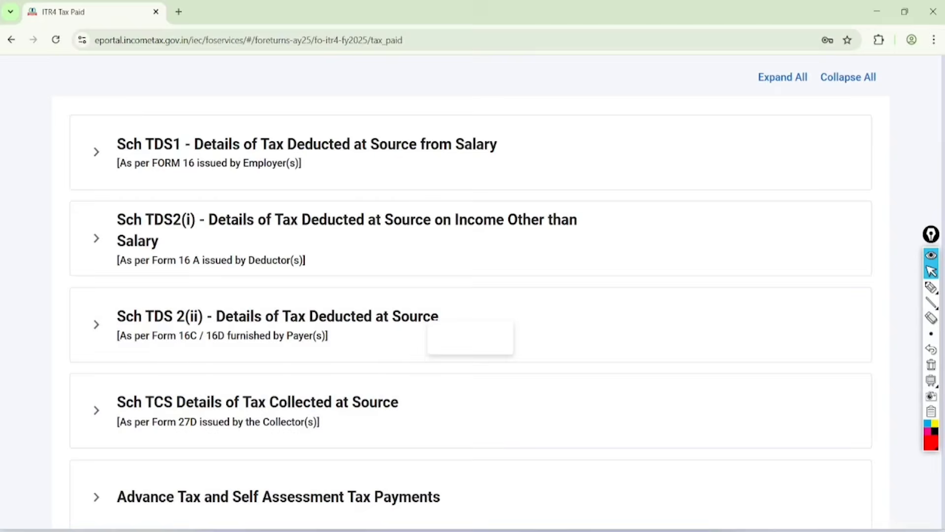
{"action": "scroll", "coordinate": [473, 296], "scroll_direction": "down", "scroll_amount": 3}
{"action": "left_click", "coordinate": [928, 288]}
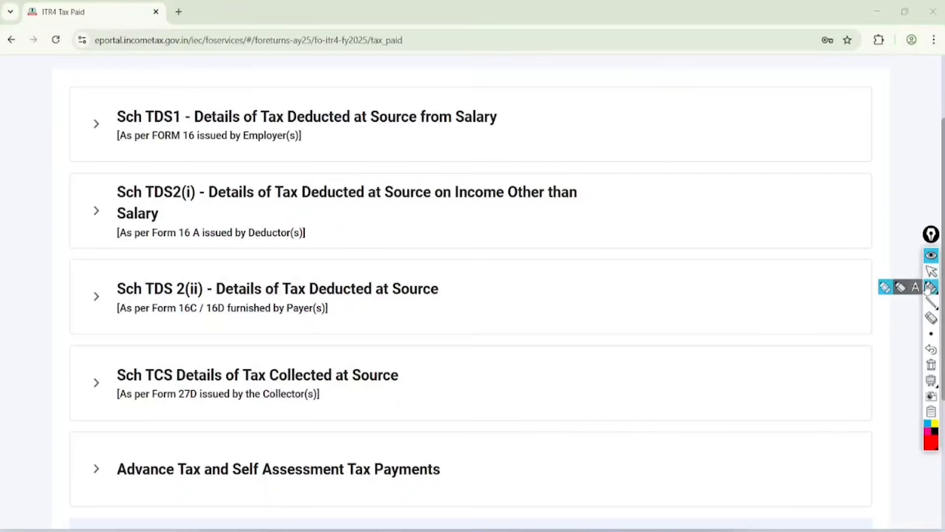
{"action": "mouse_move", "coordinate": [202, 74]}
{"action": "left_mouse_down"}
{"action": "mouse_move", "coordinate": [90, 93]}
{"action": "mouse_move", "coordinate": [141, 73]}
{"action": "left_mouse_up"}
{"action": "mouse_move", "coordinate": [187, 166]}
{"action": "left_mouse_down"}
{"action": "mouse_move", "coordinate": [99, 198]}
{"action": "mouse_move", "coordinate": [131, 182]}
{"action": "left_mouse_up"}
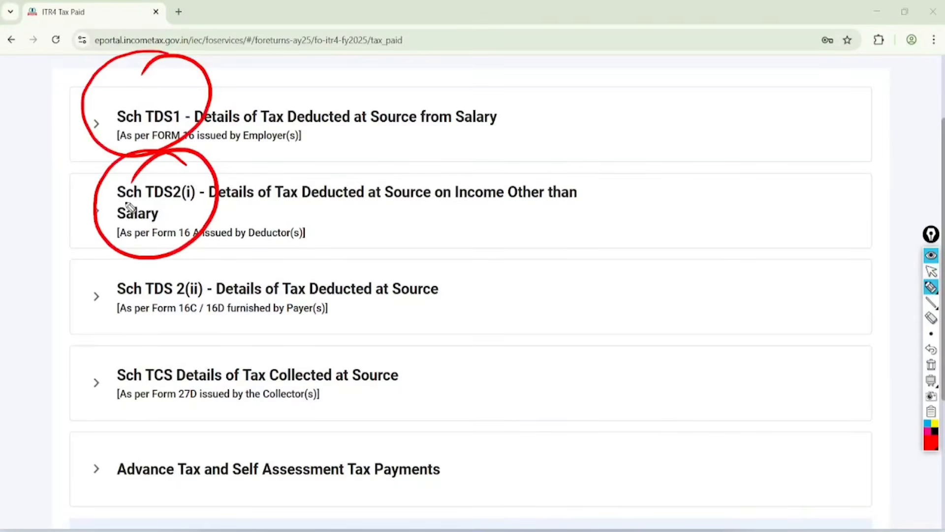
{"action": "left_click_drag", "start_coordinate": [163, 324], "coordinate": [257, 316]}
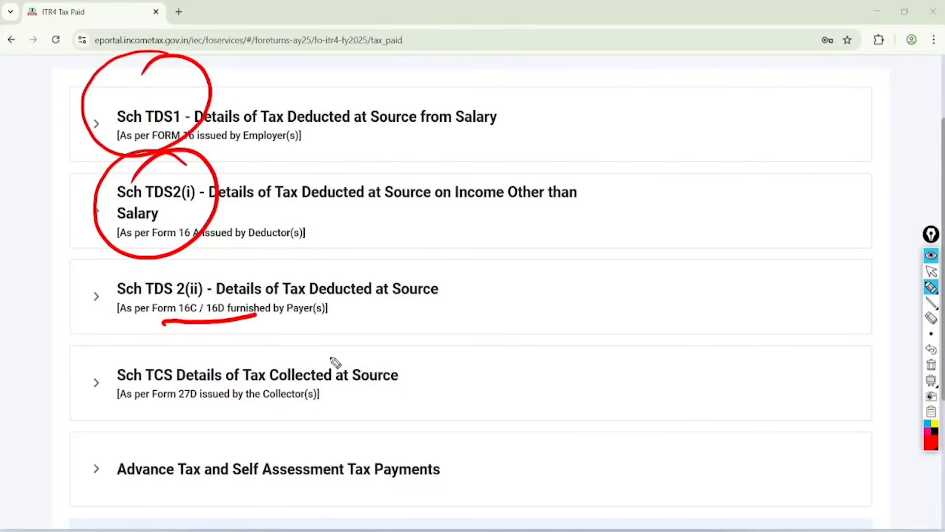
{"action": "mouse_move", "coordinate": [167, 347]}
{"action": "left_mouse_down"}
{"action": "mouse_move", "coordinate": [158, 401]}
{"action": "mouse_move", "coordinate": [152, 342]}
{"action": "left_mouse_up"}
{"action": "mouse_move", "coordinate": [143, 424]}
{"action": "left_mouse_down"}
{"action": "mouse_move", "coordinate": [158, 435]}
{"action": "mouse_move", "coordinate": [136, 487]}
{"action": "left_mouse_up"}
{"action": "left_click_drag", "start_coordinate": [337, 414], "coordinate": [305, 431]}
{"action": "key", "text": "ctrl+shift+2"}
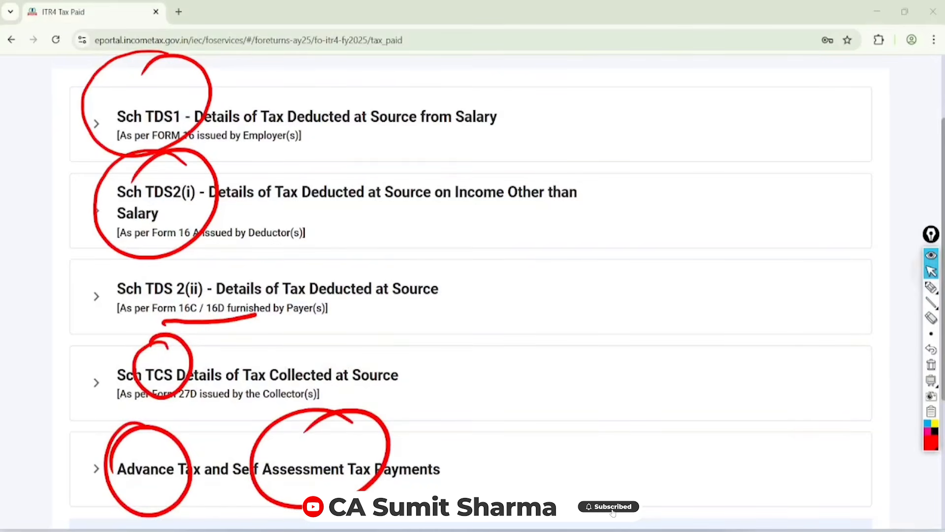
Step: Clear the annotations and confirm the Tax Paid schedule
{"action": "left_click", "coordinate": [931, 365]}
{"action": "scroll", "coordinate": [854, 373], "scroll_direction": "down", "scroll_amount": 5}
{"action": "left_click", "coordinate": [851, 373]}
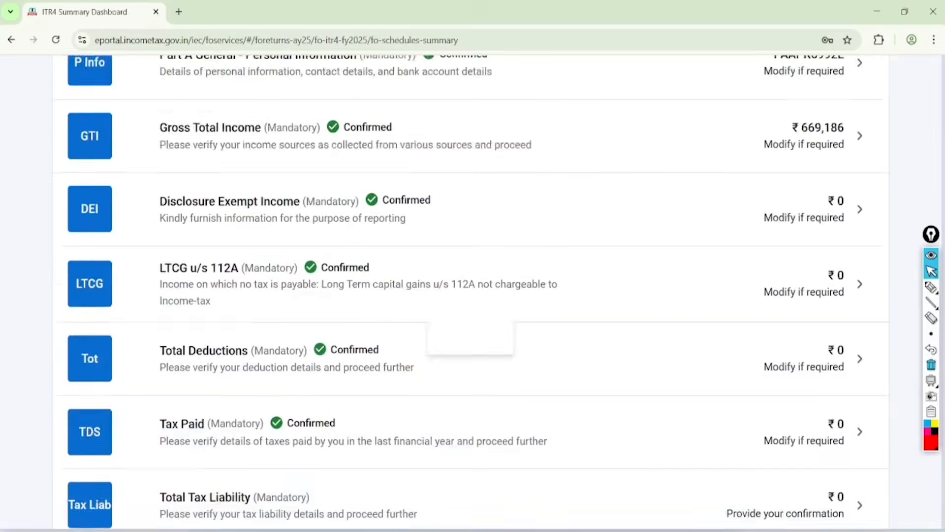
Step: Open and confirm the Total Tax Liability schedule, and proceed to verification of the return
{"action": "scroll", "coordinate": [855, 305], "scroll_direction": "down", "scroll_amount": 5}
{"action": "left_click", "coordinate": [858, 245]}
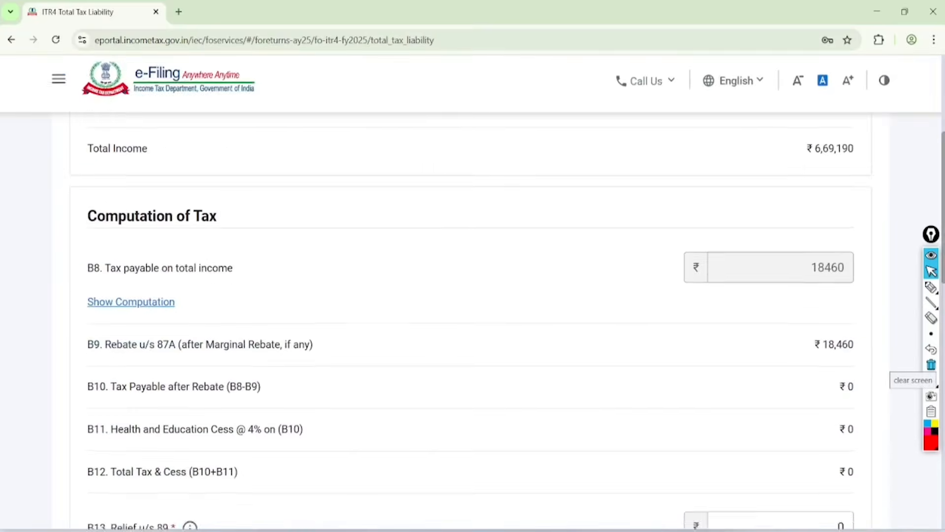
{"action": "scroll", "coordinate": [473, 296], "scroll_direction": "down", "scroll_amount": 15}
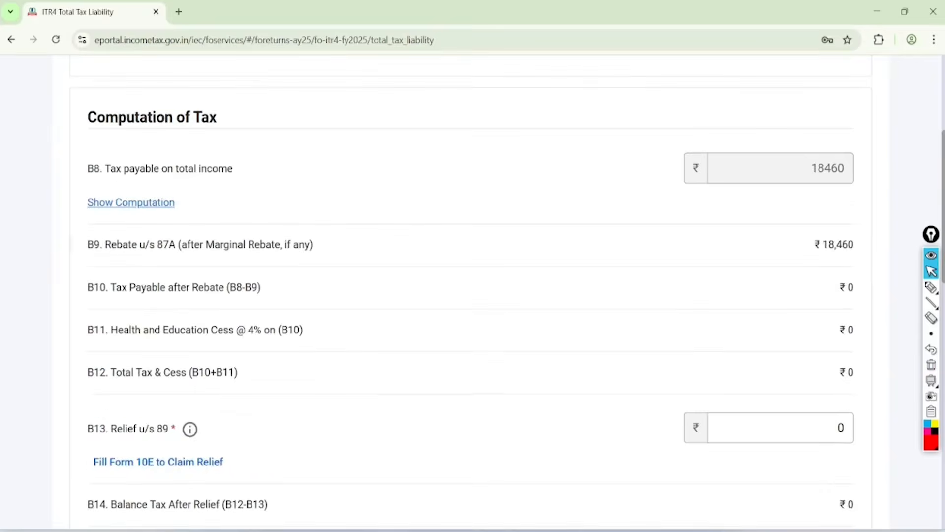
{"action": "scroll", "coordinate": [851, 372], "scroll_direction": "down", "scroll_amount": 10}
{"action": "left_click", "coordinate": [850, 373]}
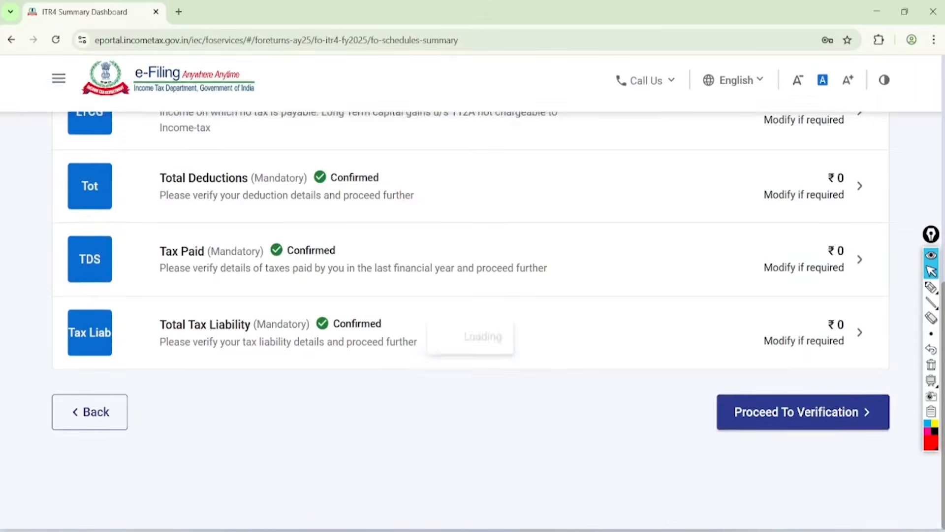
{"action": "left_click", "coordinate": [803, 413]}
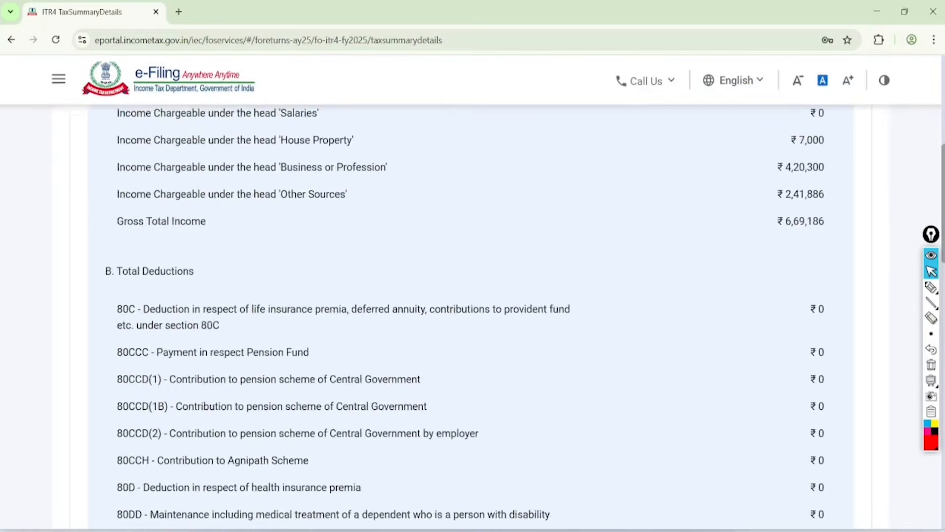
Step: Circle the payment amount heading on the tax summary and write an underlined, circled "TDS" beside it
{"action": "left_click", "coordinate": [931, 287]}
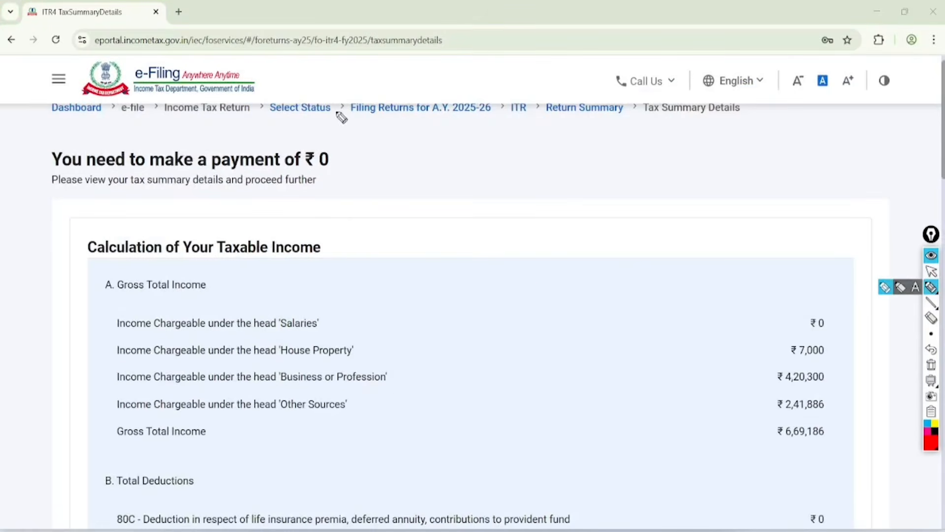
{"action": "mouse_move", "coordinate": [342, 117]}
{"action": "left_mouse_down"}
{"action": "mouse_move", "coordinate": [35, 192]}
{"action": "mouse_move", "coordinate": [266, 109]}
{"action": "left_mouse_up"}
{"action": "mouse_move", "coordinate": [414, 173]}
{"action": "left_mouse_down"}
{"action": "mouse_move", "coordinate": [446, 146]}
{"action": "mouse_move", "coordinate": [439, 196]}
{"action": "left_mouse_up"}
{"action": "left_click_drag", "start_coordinate": [458, 149], "coordinate": [456, 183]}
{"action": "mouse_move", "coordinate": [492, 129]}
{"action": "left_mouse_down"}
{"action": "mouse_move", "coordinate": [485, 168]}
{"action": "mouse_move", "coordinate": [444, 214]}
{"action": "left_mouse_up"}
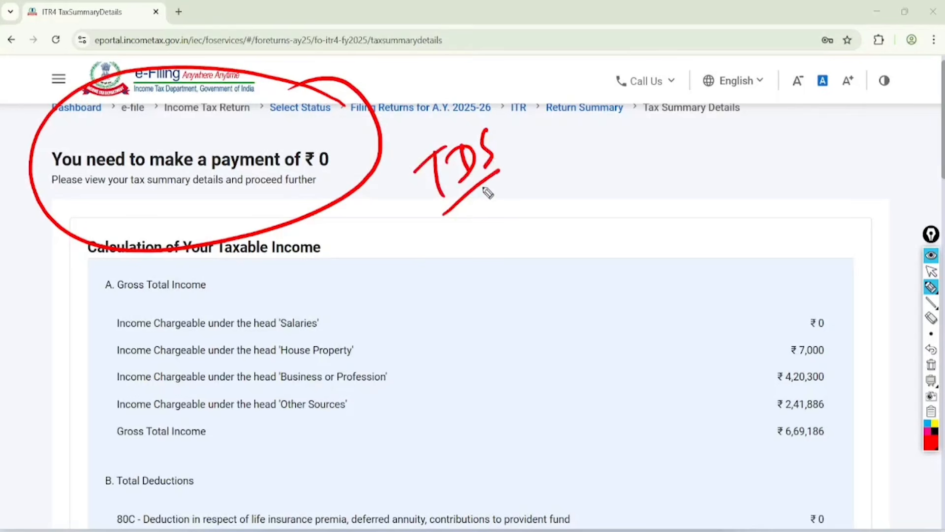
{"action": "left_click_drag", "start_coordinate": [493, 190], "coordinate": [454, 228]}
{"action": "mouse_move", "coordinate": [507, 101]}
{"action": "left_mouse_down"}
{"action": "mouse_move", "coordinate": [436, 271]}
{"action": "mouse_move", "coordinate": [471, 121]}
{"action": "left_mouse_up"}
Step: Write "TAX" with a double underline next to the circled TDS note, and clear all the annotations
{"action": "left_click_drag", "start_coordinate": [570, 180], "coordinate": [613, 146]}
{"action": "mouse_move", "coordinate": [599, 153]}
{"action": "left_mouse_down"}
{"action": "mouse_move", "coordinate": [600, 169]}
{"action": "mouse_move", "coordinate": [640, 146]}
{"action": "mouse_move", "coordinate": [650, 178]}
{"action": "left_mouse_up"}
{"action": "left_click_drag", "start_coordinate": [623, 170], "coordinate": [645, 165]}
{"action": "left_click_drag", "start_coordinate": [678, 129], "coordinate": [661, 173]}
{"action": "left_click_drag", "start_coordinate": [661, 147], "coordinate": [684, 160]}
{"action": "left_click", "coordinate": [636, 214]}
{"action": "left_click_drag", "start_coordinate": [629, 202], "coordinate": [685, 170]}
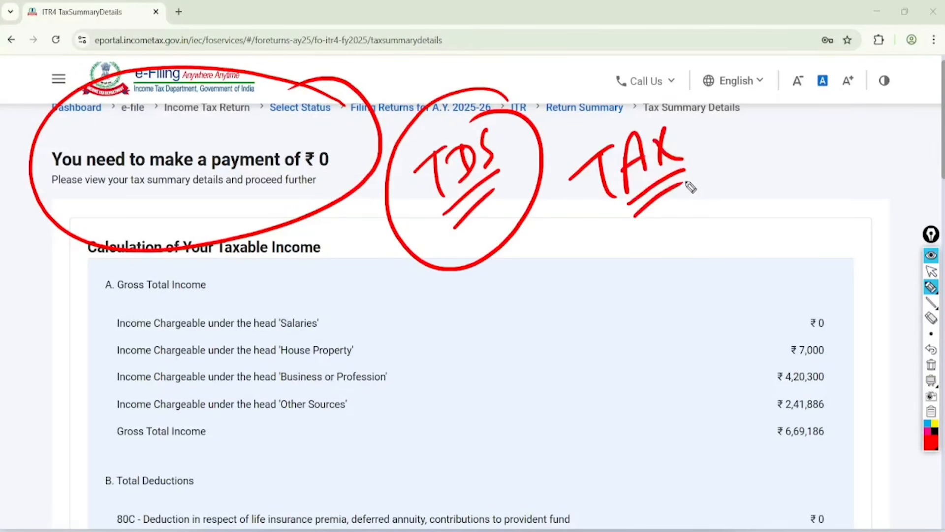
{"action": "left_click", "coordinate": [931, 270]}
{"action": "left_click", "coordinate": [931, 364]}
Step: Go through the tax summary to its end and proceed to preview and submit the return
{"action": "scroll", "coordinate": [473, 295], "scroll_direction": "down", "scroll_amount": 5}
{"action": "scroll", "coordinate": [473, 295], "scroll_direction": "down", "scroll_amount": 15}
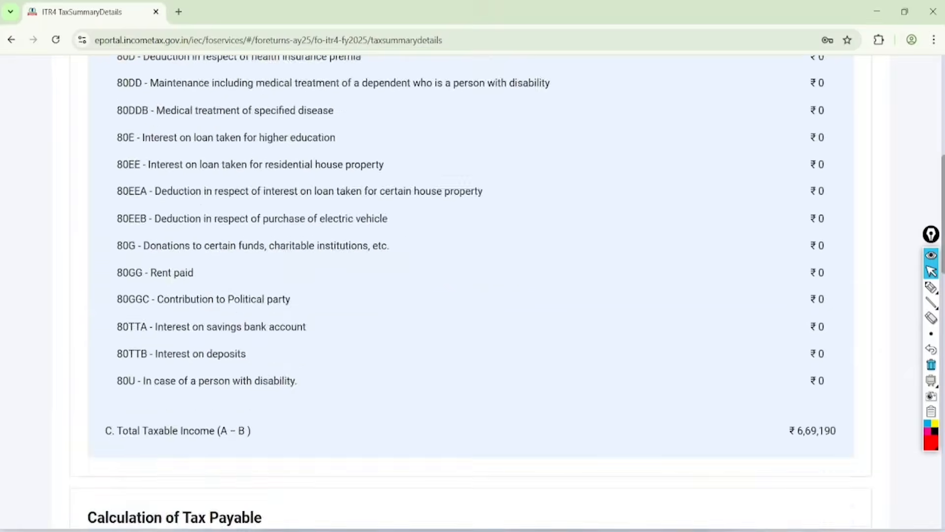
{"action": "left_click", "coordinate": [774, 373]}
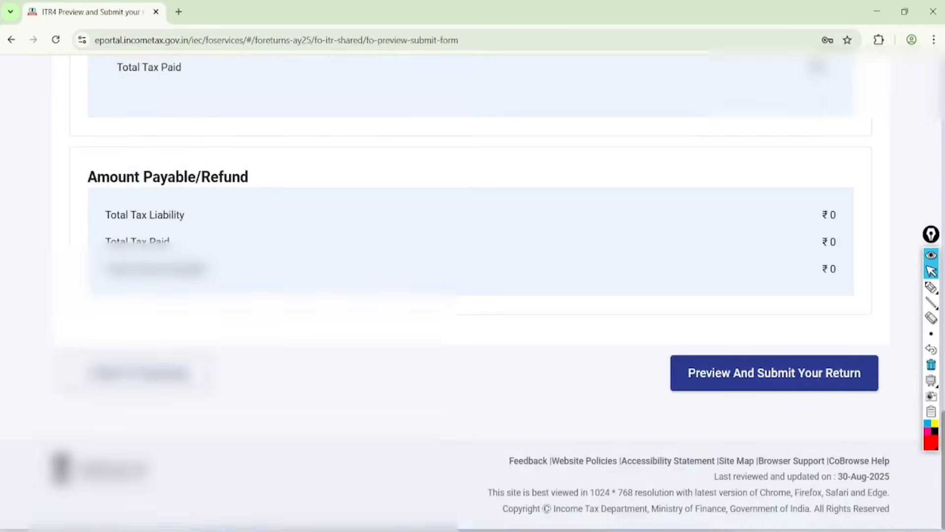
Step: Accept the declaration, set the place to jaipur, and proceed to validation of the return
{"action": "left_click", "coordinate": [76, 335]}
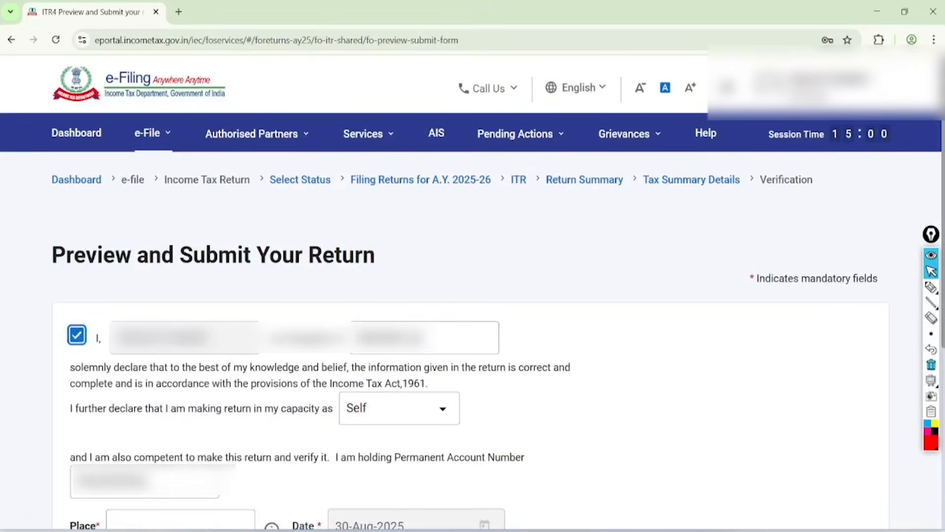
{"action": "scroll", "coordinate": [472, 295], "scroll_direction": "down", "scroll_amount": 7}
{"action": "left_click", "coordinate": [180, 190]}
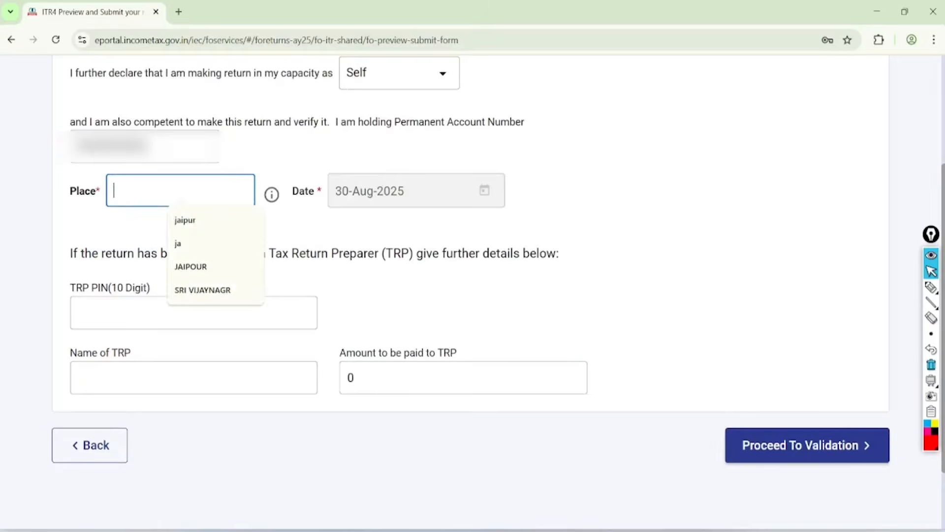
{"action": "left_click", "coordinate": [190, 219]}
{"action": "scroll", "coordinate": [472, 296], "scroll_direction": "down", "scroll_amount": 2}
{"action": "left_click", "coordinate": [807, 358]}
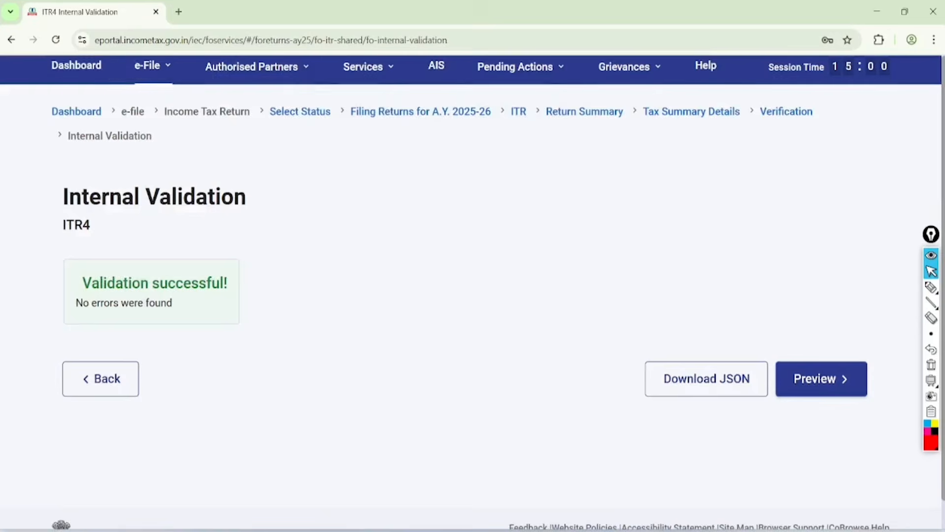
Step: Circle the internal validation success message in red pen and finish the circle with a tick beside it
{"action": "left_click", "coordinate": [931, 287]}
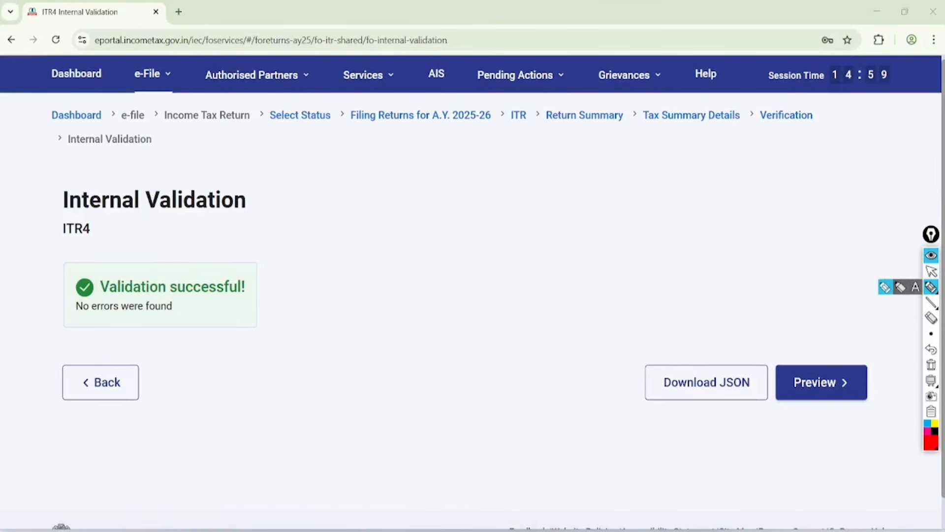
{"action": "mouse_move", "coordinate": [229, 225]}
{"action": "left_mouse_down"}
{"action": "mouse_move", "coordinate": [63, 257]}
{"action": "mouse_move", "coordinate": [185, 218]}
{"action": "mouse_move", "coordinate": [133, 253]}
{"action": "left_mouse_up"}
{"action": "left_click_drag", "start_coordinate": [274, 250], "coordinate": [376, 186]}
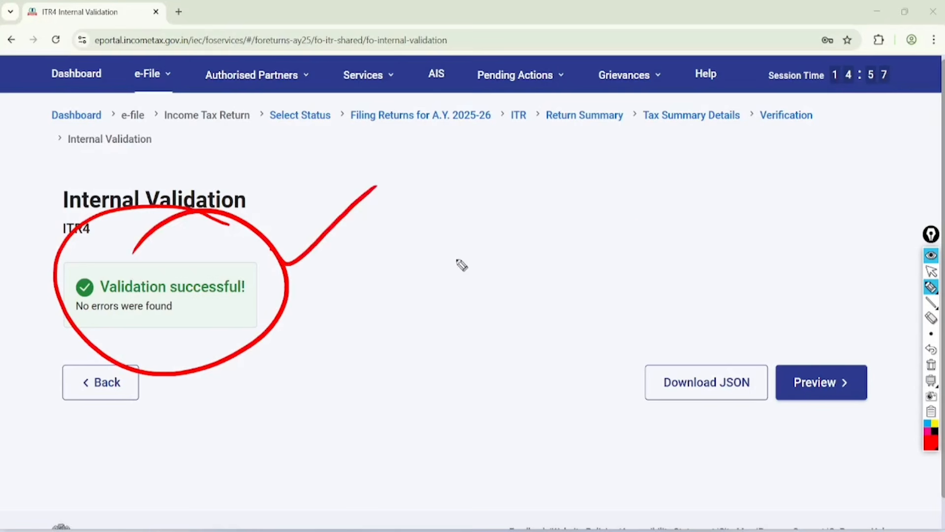
Step: Draw a series of slanted strokes and ticks in the blank area beside the validation message, and clear all the annotations
{"action": "left_click_drag", "start_coordinate": [481, 268], "coordinate": [632, 223]}
{"action": "left_click_drag", "start_coordinate": [478, 327], "coordinate": [682, 243]}
{"action": "left_click_drag", "start_coordinate": [523, 351], "coordinate": [694, 275]}
{"action": "left_click_drag", "start_coordinate": [507, 411], "coordinate": [713, 299]}
{"action": "left_click_drag", "start_coordinate": [480, 210], "coordinate": [384, 305]}
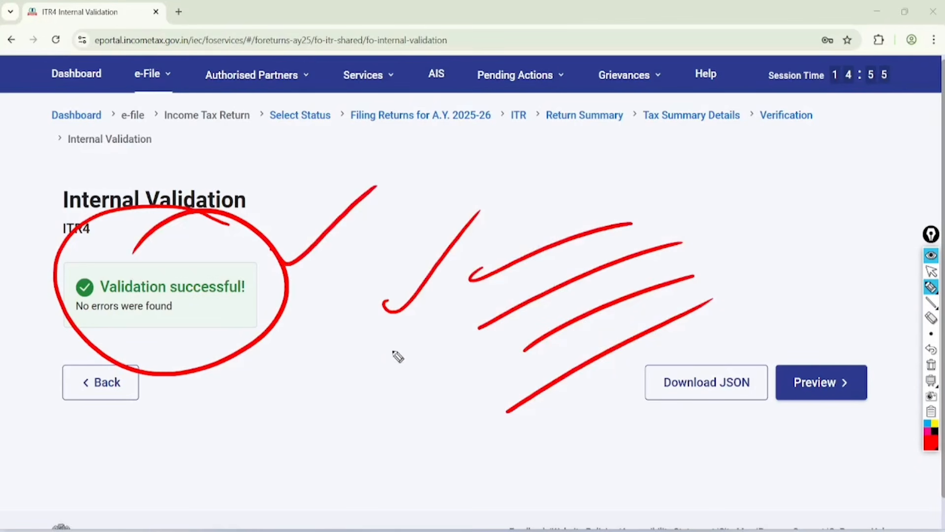
{"action": "left_click_drag", "start_coordinate": [389, 359], "coordinate": [499, 276]}
{"action": "left_click_drag", "start_coordinate": [416, 396], "coordinate": [509, 319]}
{"action": "left_click_drag", "start_coordinate": [462, 435], "coordinate": [493, 392]}
{"action": "left_click", "coordinate": [930, 271]}
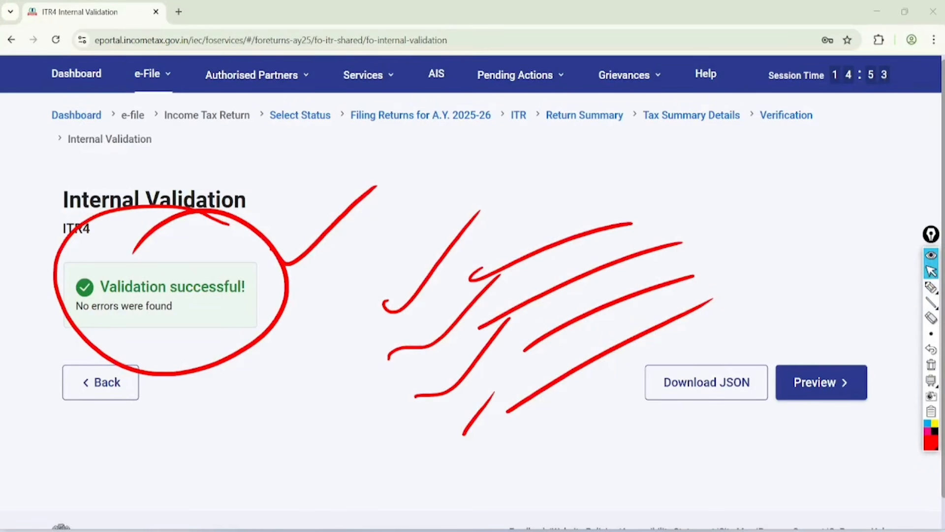
{"action": "left_click", "coordinate": [931, 364]}
Step: Preview the return, open the Disclosure Exempt Income section, and proceed to validation from the end of the preview
{"action": "left_click", "coordinate": [823, 383]}
{"action": "left_click", "coordinate": [131, 421]}
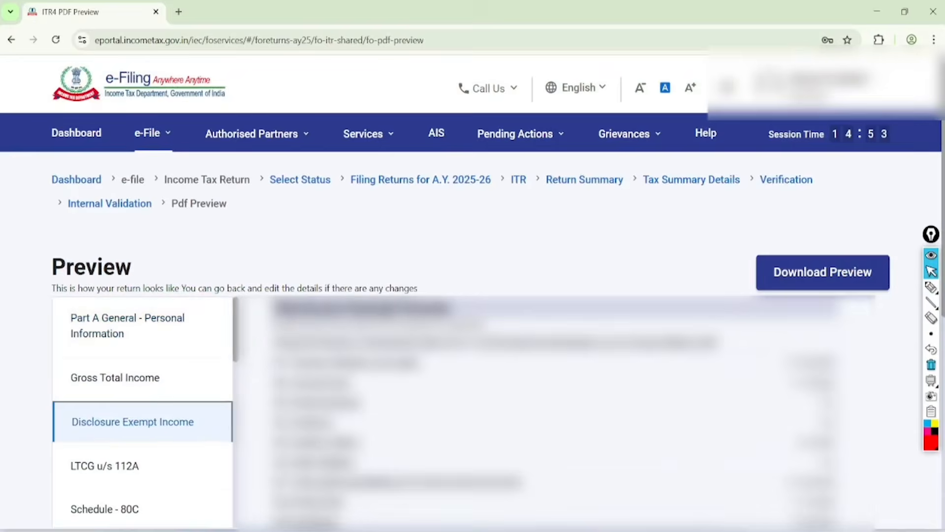
{"action": "left_click_drag", "start_coordinate": [943, 281], "coordinate": [942, 485]}
{"action": "left_click", "coordinate": [813, 348]}
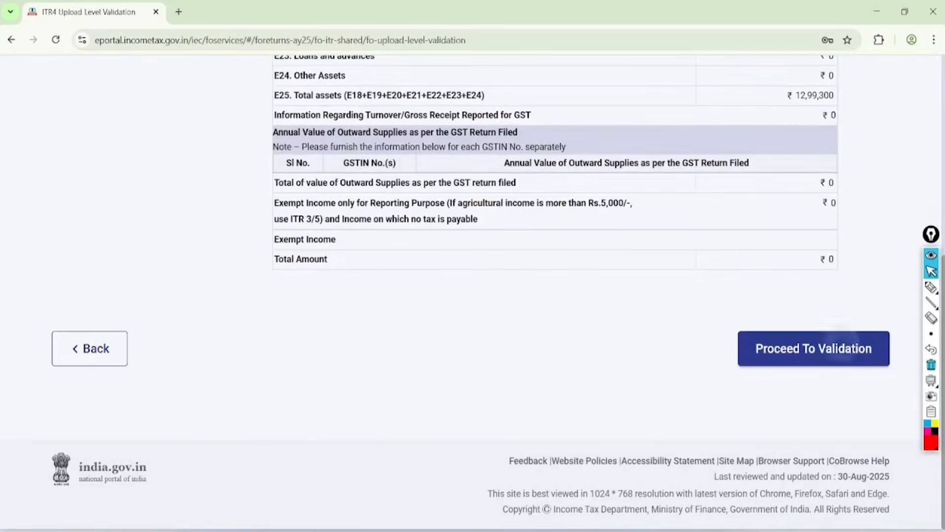
Step: Circle the Upload Level Validation result in red pen and draw three ticks beside it
{"action": "left_click", "coordinate": [931, 287]}
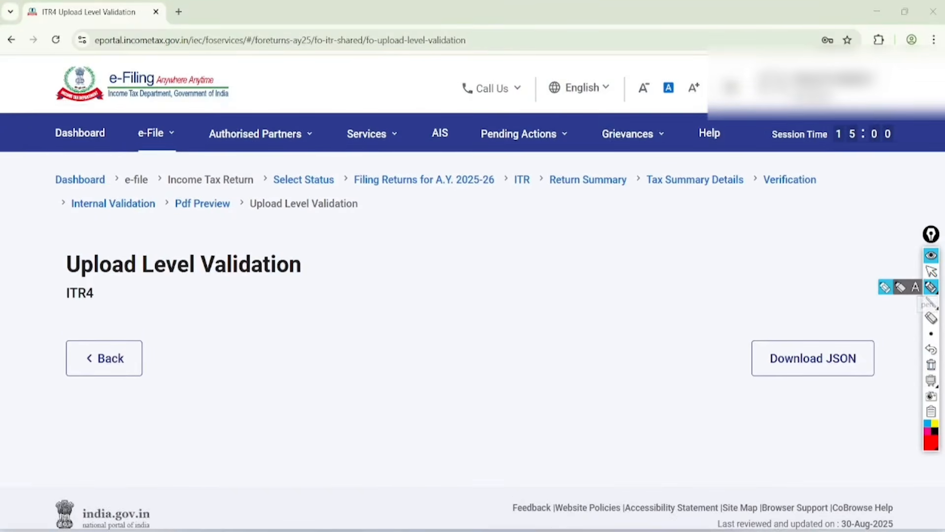
{"action": "mouse_move", "coordinate": [226, 215]}
{"action": "left_mouse_down"}
{"action": "mouse_move", "coordinate": [106, 200]}
{"action": "mouse_move", "coordinate": [220, 178]}
{"action": "mouse_move", "coordinate": [131, 222]}
{"action": "left_mouse_up"}
{"action": "mouse_move", "coordinate": [245, 281]}
{"action": "left_mouse_down"}
{"action": "mouse_move", "coordinate": [315, 269]}
{"action": "mouse_move", "coordinate": [364, 227]}
{"action": "left_mouse_up"}
{"action": "mouse_move", "coordinate": [262, 321]}
{"action": "left_mouse_down"}
{"action": "mouse_move", "coordinate": [290, 339]}
{"action": "mouse_move", "coordinate": [385, 255]}
{"action": "left_mouse_up"}
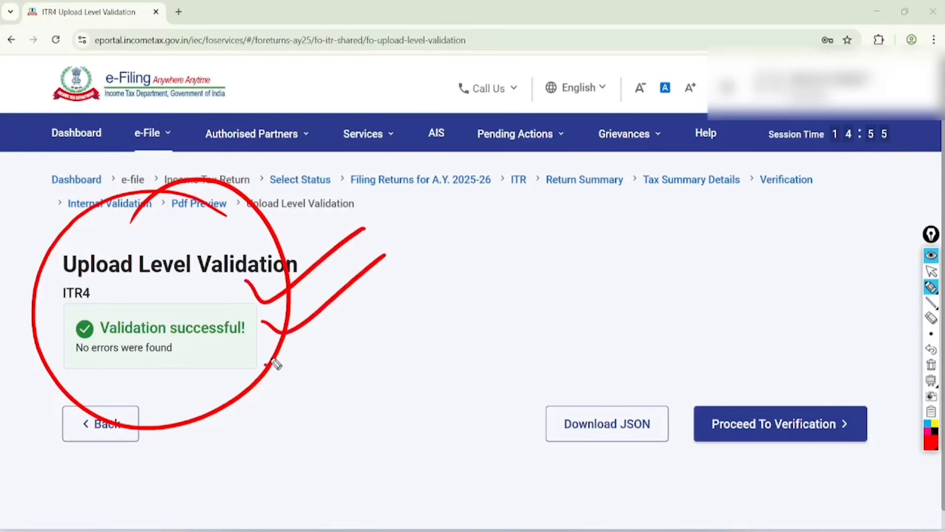
{"action": "left_click_drag", "start_coordinate": [266, 366], "coordinate": [421, 304]}
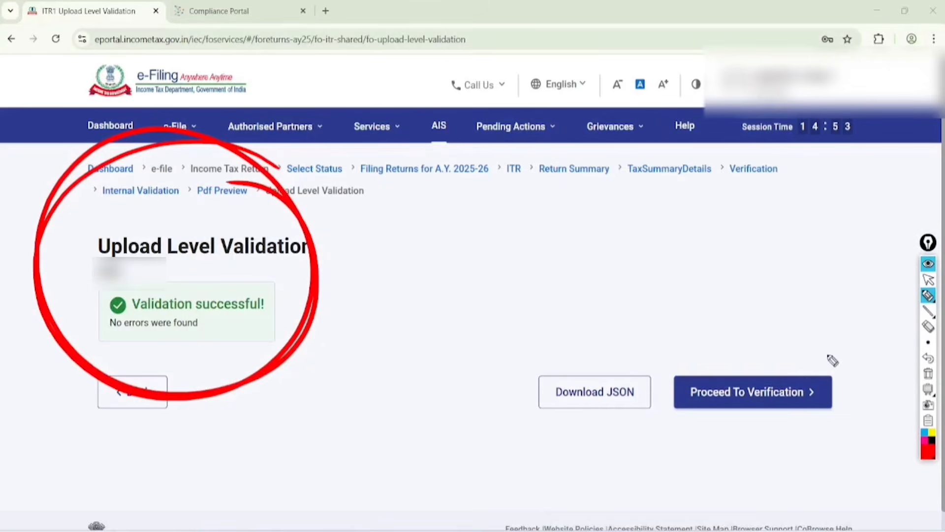
Step: Draw a box around Proceed To Verification and write a double-underlined, circled "Verify" in the blank area above
{"action": "mouse_move", "coordinate": [834, 351]}
{"action": "left_mouse_down"}
{"action": "mouse_move", "coordinate": [729, 358]}
{"action": "mouse_move", "coordinate": [681, 407]}
{"action": "mouse_move", "coordinate": [829, 426]}
{"action": "mouse_move", "coordinate": [832, 348]}
{"action": "left_mouse_up"}
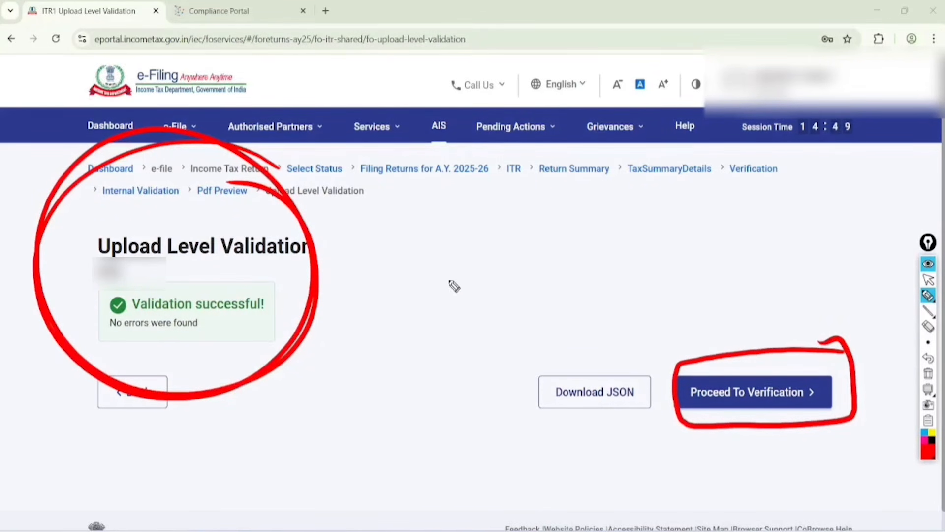
{"action": "mouse_move", "coordinate": [438, 256]}
{"action": "left_mouse_down"}
{"action": "mouse_move", "coordinate": [449, 274]}
{"action": "mouse_move", "coordinate": [522, 200]}
{"action": "mouse_move", "coordinate": [502, 247]}
{"action": "mouse_move", "coordinate": [508, 265]}
{"action": "mouse_move", "coordinate": [541, 229]}
{"action": "left_mouse_up"}
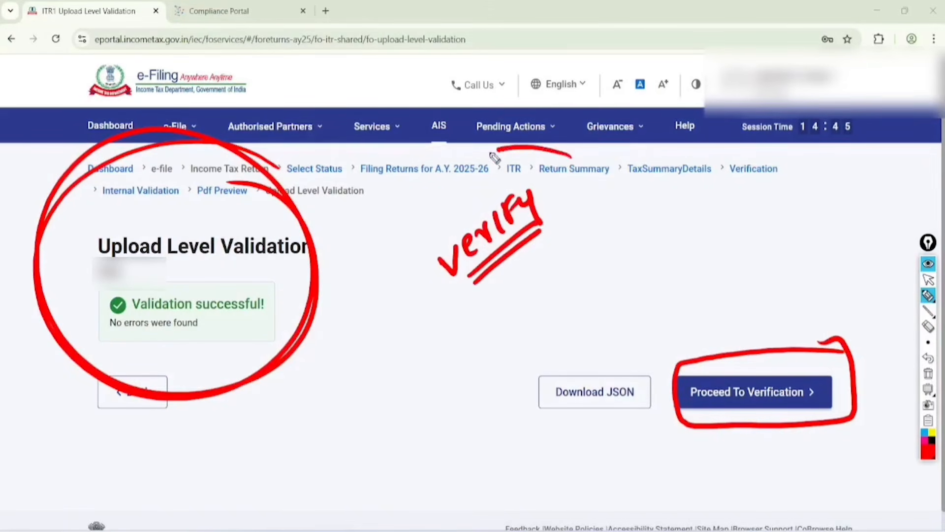
{"action": "left_click_drag", "start_coordinate": [496, 152], "coordinate": [521, 151]}
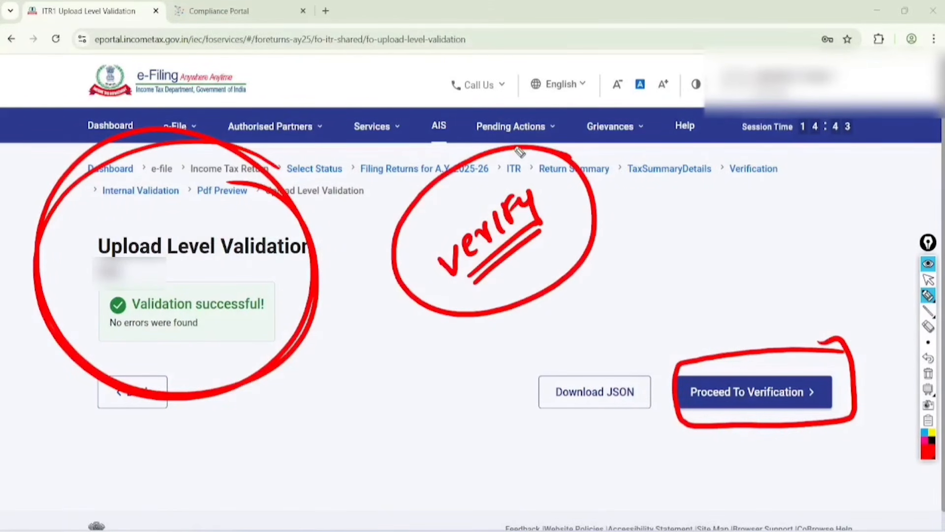
Step: Clear all the annotations and proceed to verification of the return
{"action": "left_click", "coordinate": [929, 279]}
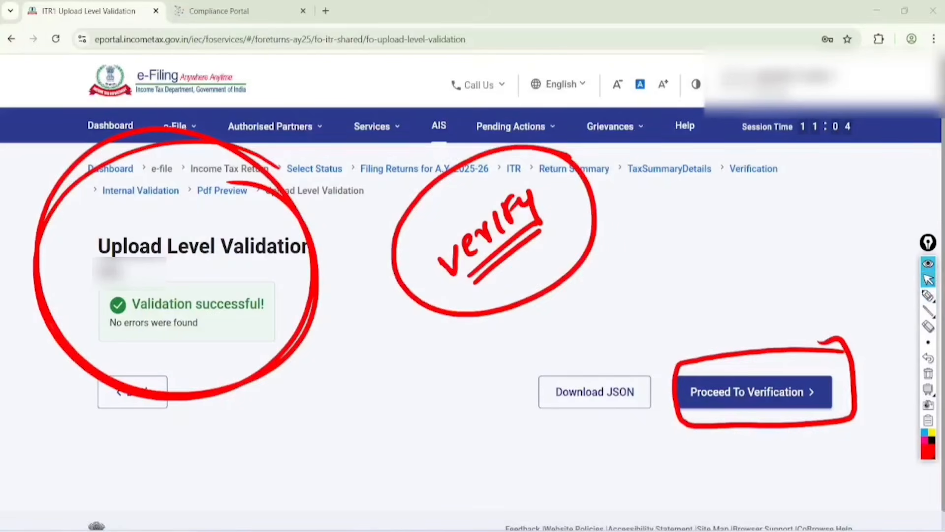
{"action": "left_click", "coordinate": [928, 373]}
{"action": "left_click", "coordinate": [753, 391]}
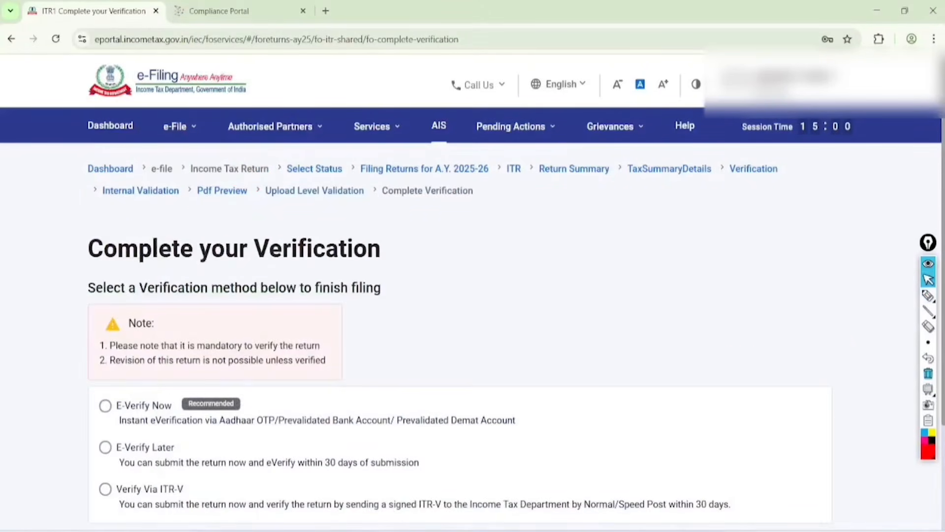
Step: Write "Submit" near the page heading, and mark E-Verify Now with a tick, its three underlined methods and a circled Recommended label
{"action": "scroll", "coordinate": [473, 295], "scroll_direction": "down", "scroll_amount": 3}
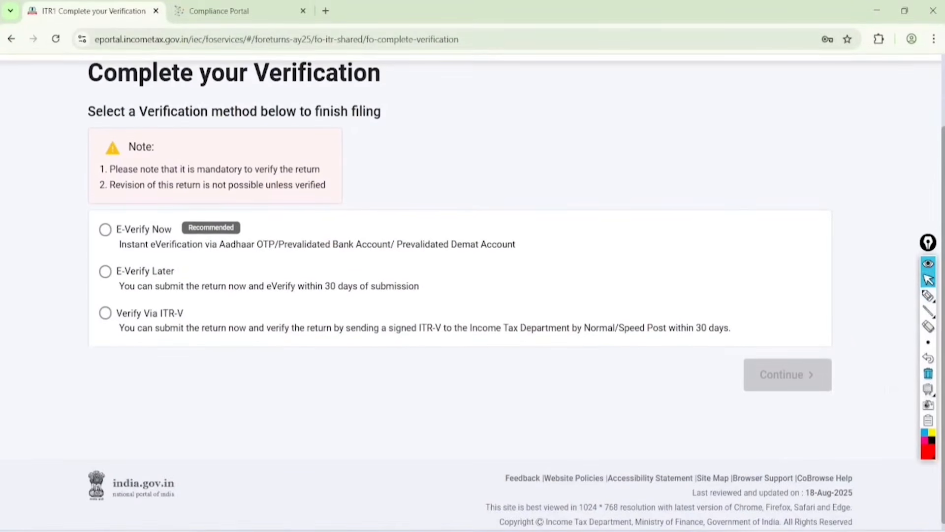
{"action": "left_click", "coordinate": [929, 295]}
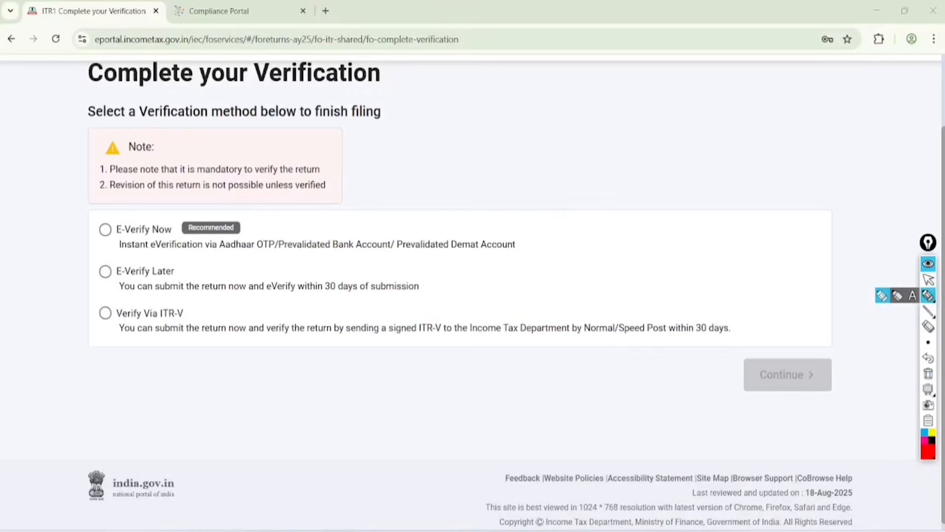
{"action": "mouse_move", "coordinate": [465, 99]}
{"action": "left_mouse_down"}
{"action": "mouse_move", "coordinate": [467, 142]}
{"action": "mouse_move", "coordinate": [487, 101]}
{"action": "mouse_move", "coordinate": [537, 83]}
{"action": "mouse_move", "coordinate": [553, 43]}
{"action": "mouse_move", "coordinate": [566, 47]}
{"action": "mouse_move", "coordinate": [561, 78]}
{"action": "left_mouse_up"}
{"action": "left_click_drag", "start_coordinate": [102, 224], "coordinate": [163, 170]}
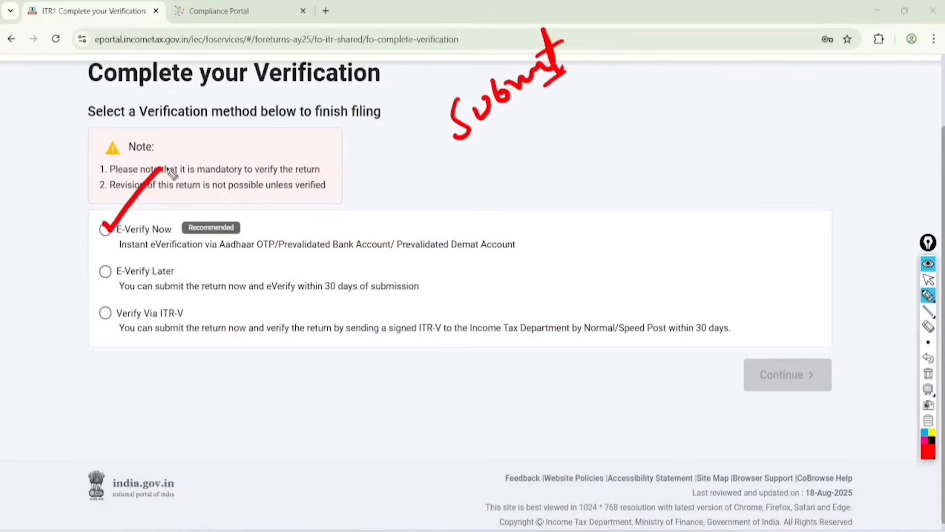
{"action": "left_click_drag", "start_coordinate": [209, 260], "coordinate": [502, 251]}
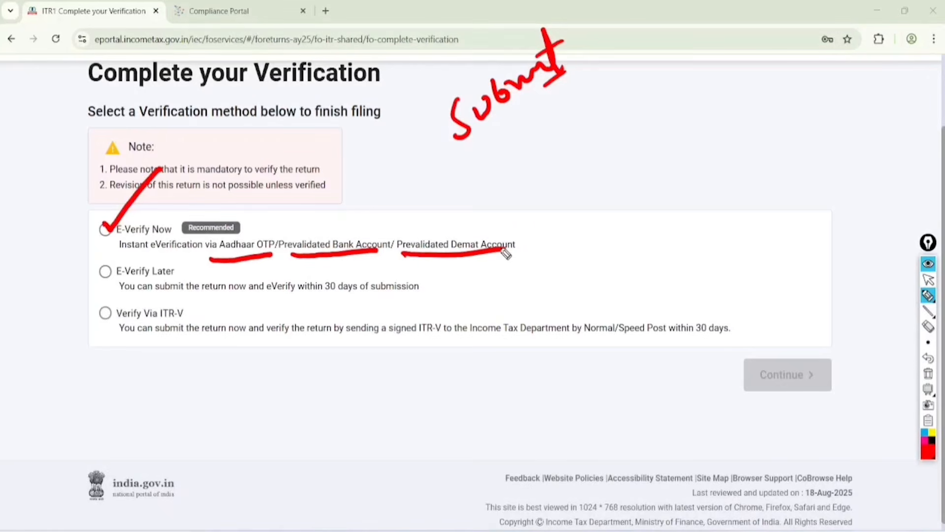
{"action": "mouse_move", "coordinate": [232, 213]}
{"action": "left_mouse_down"}
{"action": "mouse_move", "coordinate": [213, 247]}
{"action": "mouse_move", "coordinate": [225, 213]}
{"action": "left_mouse_up"}
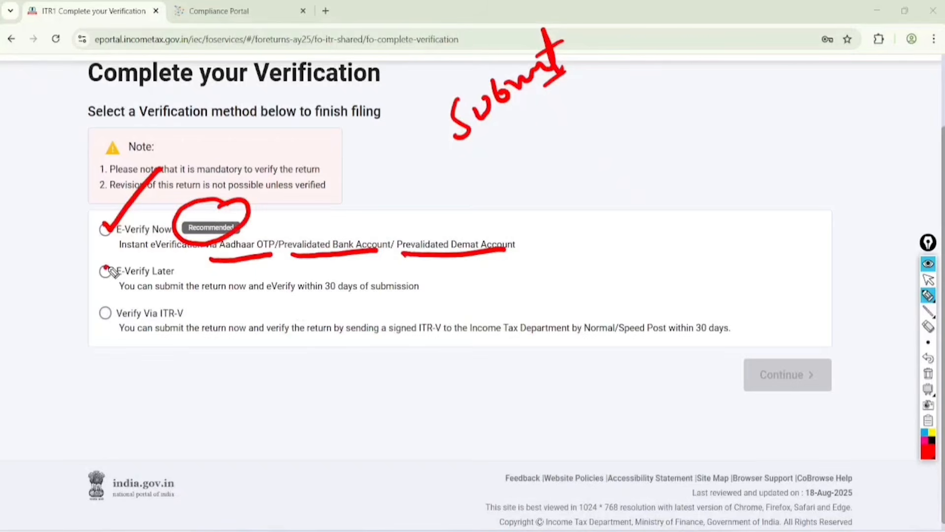
Step: Tick E-Verify Later, circle Verify Via ITR-V, and mark their 30-day limits and the signed ITR-V posting instructions
{"action": "left_click_drag", "start_coordinate": [106, 268], "coordinate": [150, 245]}
{"action": "mouse_move", "coordinate": [312, 306]}
{"action": "left_mouse_down"}
{"action": "mouse_move", "coordinate": [375, 305]}
{"action": "mouse_move", "coordinate": [397, 267]}
{"action": "mouse_move", "coordinate": [303, 302]}
{"action": "left_mouse_up"}
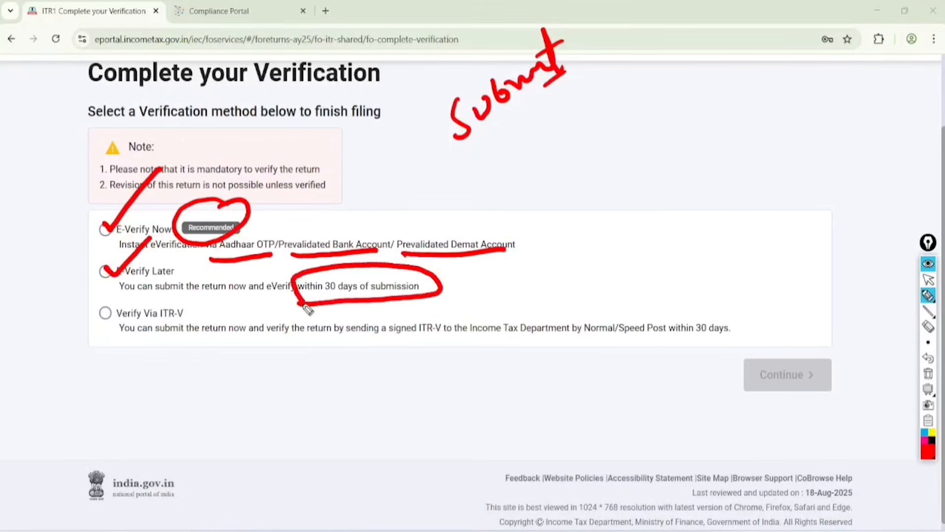
{"action": "mouse_move", "coordinate": [173, 294]}
{"action": "left_mouse_down"}
{"action": "mouse_move", "coordinate": [164, 344]}
{"action": "mouse_move", "coordinate": [178, 297]}
{"action": "left_mouse_up"}
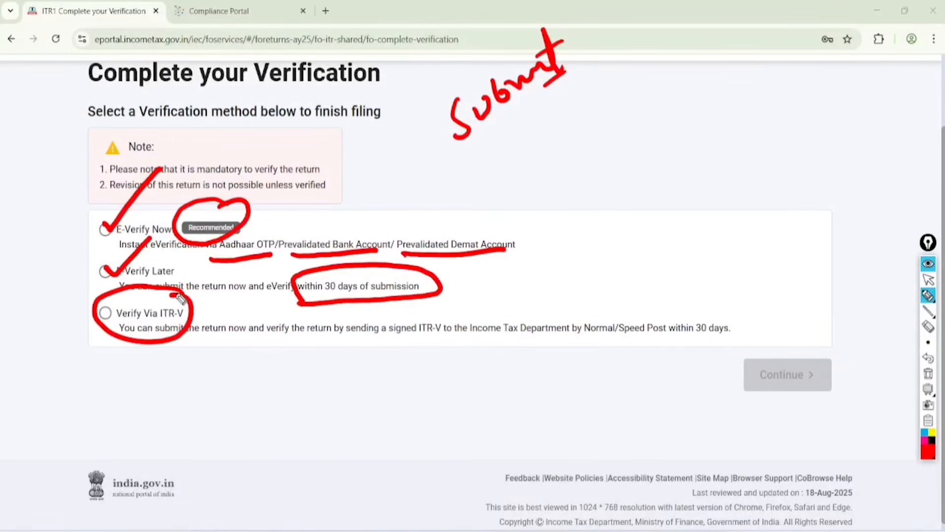
{"action": "mouse_move", "coordinate": [335, 339]}
{"action": "left_mouse_down"}
{"action": "mouse_move", "coordinate": [433, 338]}
{"action": "mouse_move", "coordinate": [416, 352]}
{"action": "mouse_move", "coordinate": [445, 319]}
{"action": "mouse_move", "coordinate": [500, 340]}
{"action": "mouse_move", "coordinate": [648, 338]}
{"action": "left_mouse_up"}
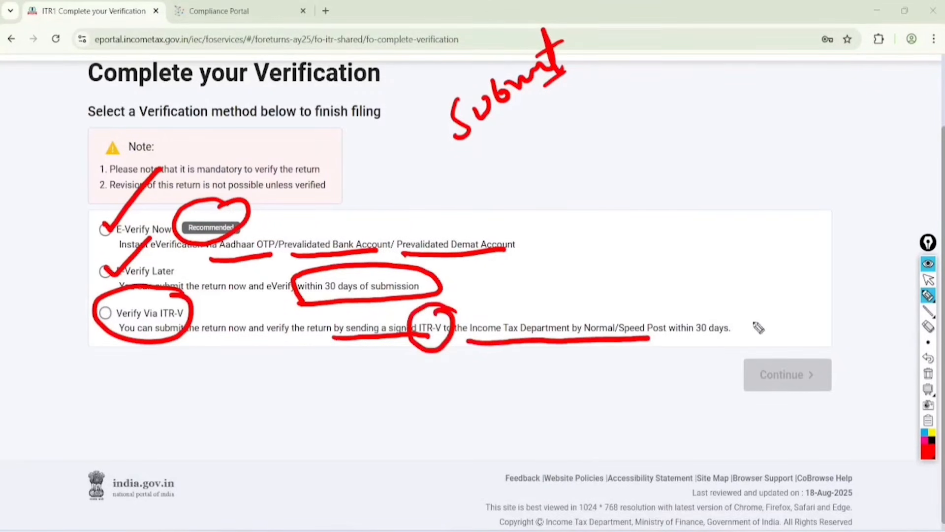
{"action": "mouse_move", "coordinate": [758, 328]}
{"action": "left_mouse_down"}
{"action": "mouse_move", "coordinate": [685, 319]}
{"action": "mouse_move", "coordinate": [705, 306]}
{"action": "left_mouse_up"}
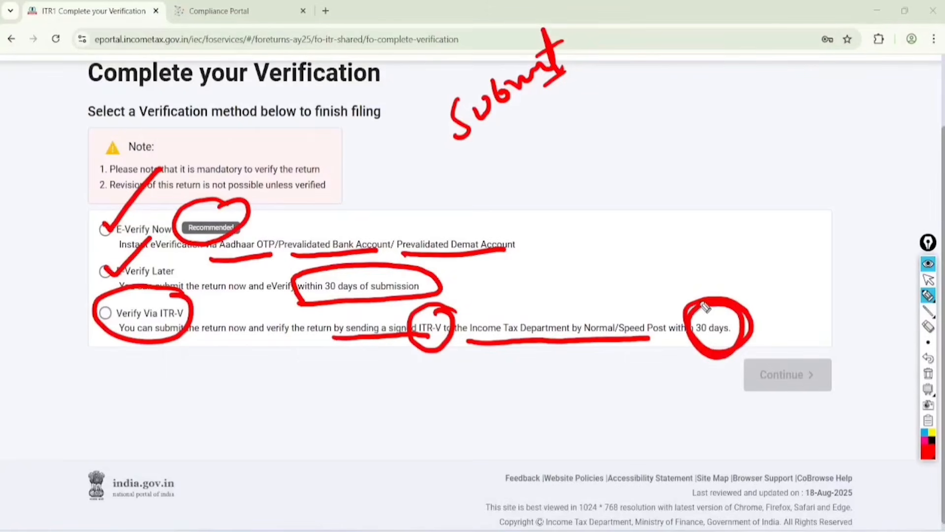
Step: Clear all the annotations, choose E-Verify Now as the verification method, and continue
{"action": "left_click", "coordinate": [928, 279]}
{"action": "left_click", "coordinate": [928, 373]}
{"action": "left_click", "coordinate": [105, 230]}
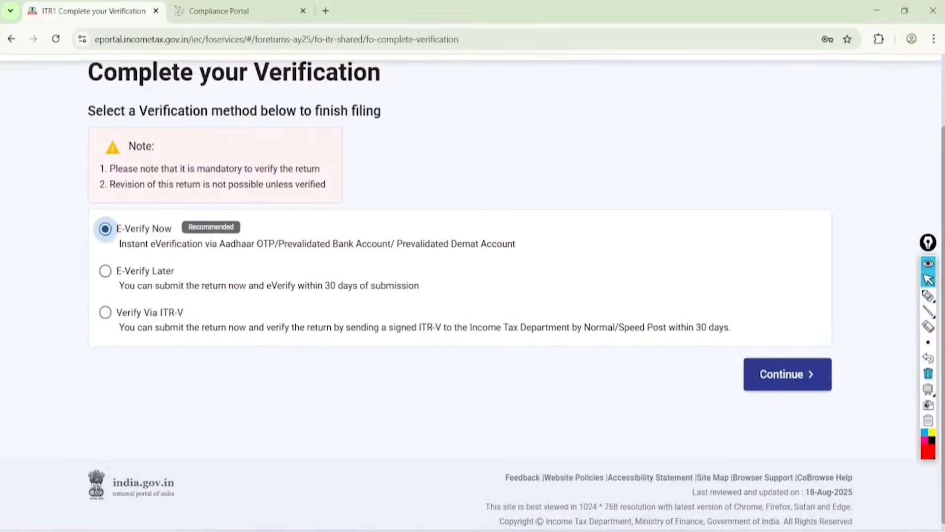
{"action": "scroll", "coordinate": [473, 294], "scroll_direction": "down", "scroll_amount": 1}
{"action": "left_click", "coordinate": [788, 364]}
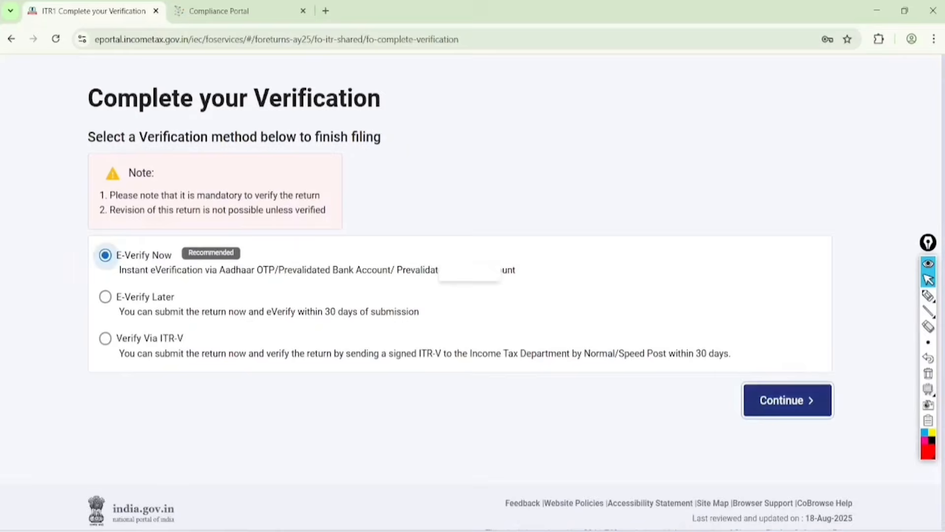
Step: Tick and underline the option to verify using OTP on the Aadhaar-registered mobile number, and clear the annotations
{"action": "scroll", "coordinate": [472, 295], "scroll_direction": "down", "scroll_amount": 5}
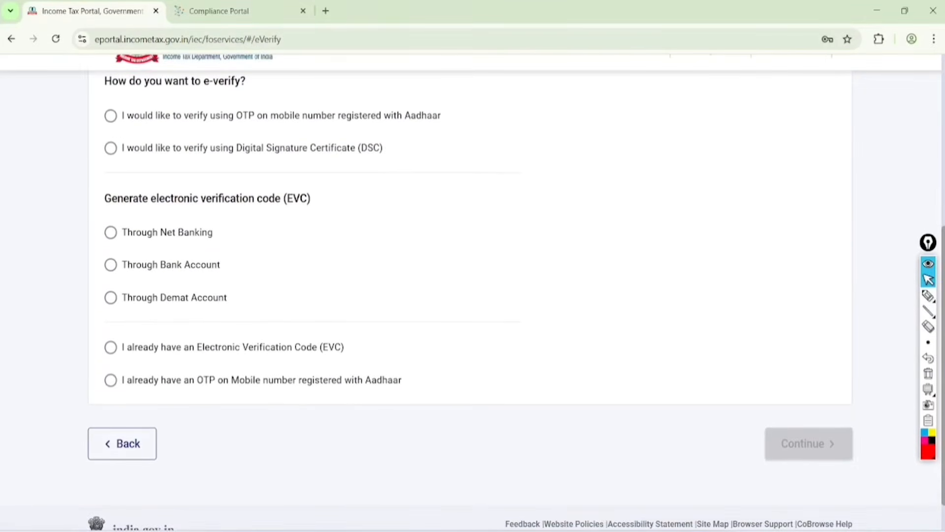
{"action": "left_click", "coordinate": [928, 296]}
{"action": "mouse_move", "coordinate": [106, 113]}
{"action": "left_mouse_down"}
{"action": "mouse_move", "coordinate": [117, 126]}
{"action": "mouse_move", "coordinate": [176, 79]}
{"action": "left_mouse_up"}
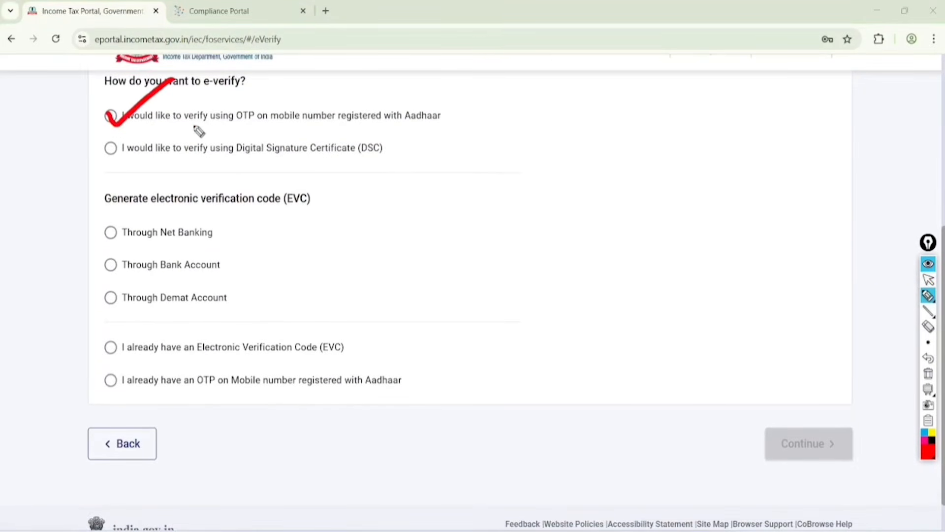
{"action": "left_click_drag", "start_coordinate": [203, 129], "coordinate": [446, 126]}
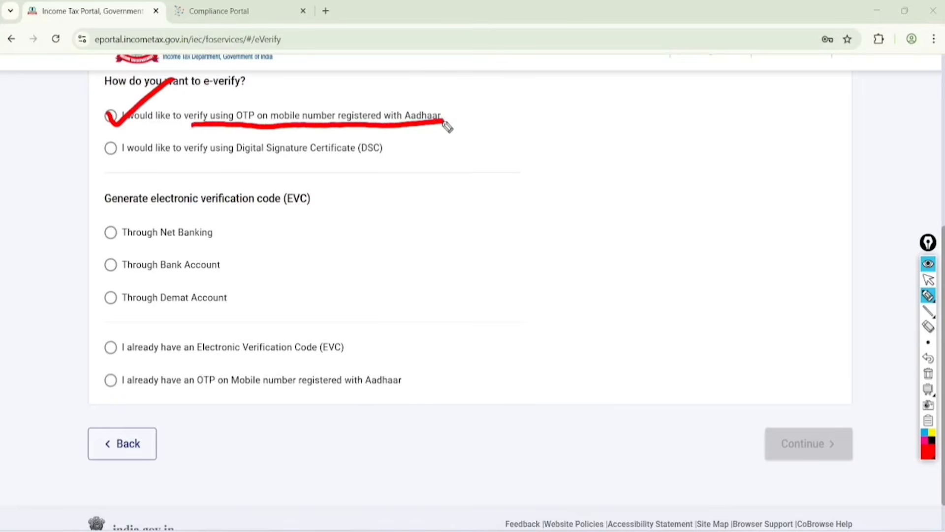
{"action": "left_click", "coordinate": [928, 279]}
{"action": "left_click", "coordinate": [928, 374]}
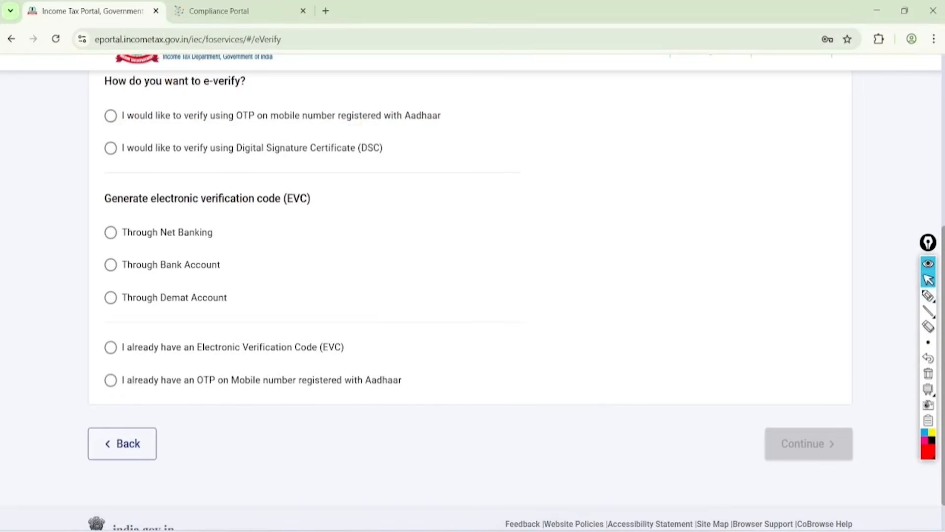
Step: Choose verification by OTP on the Aadhaar-registered mobile number, agree to validate the Aadhaar details, and generate the Aadhaar OTP
{"action": "left_click", "coordinate": [110, 115]}
{"action": "scroll", "coordinate": [492, 295], "scroll_direction": "down", "scroll_amount": 2}
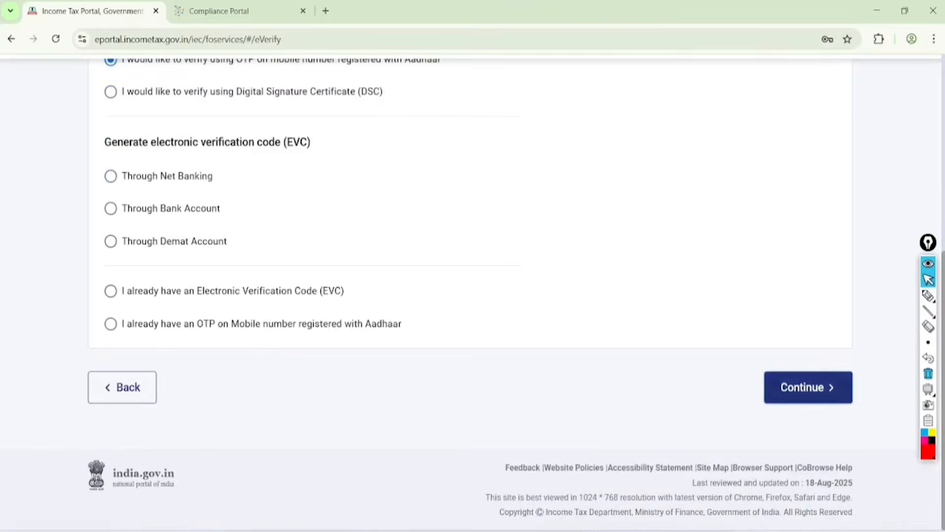
{"action": "left_click", "coordinate": [809, 387]}
{"action": "left_click", "coordinate": [304, 304]}
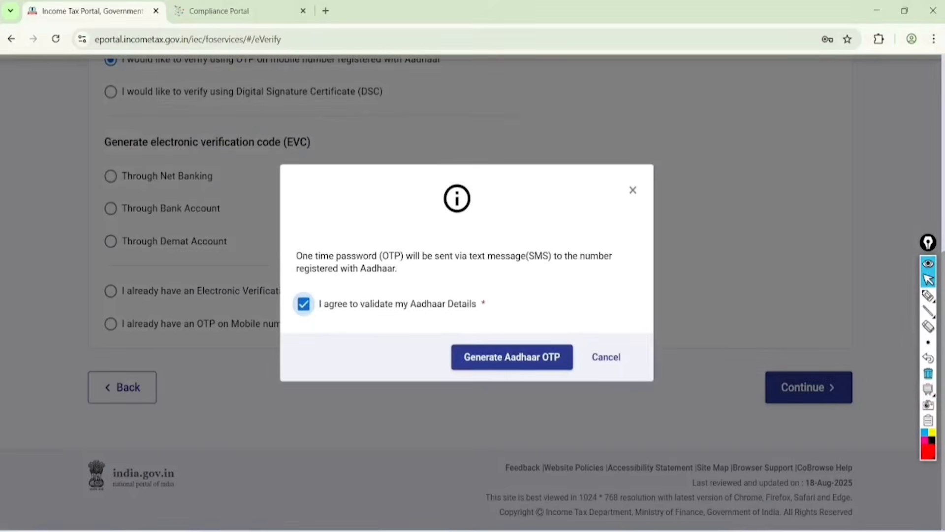
{"action": "left_click", "coordinate": [512, 357]}
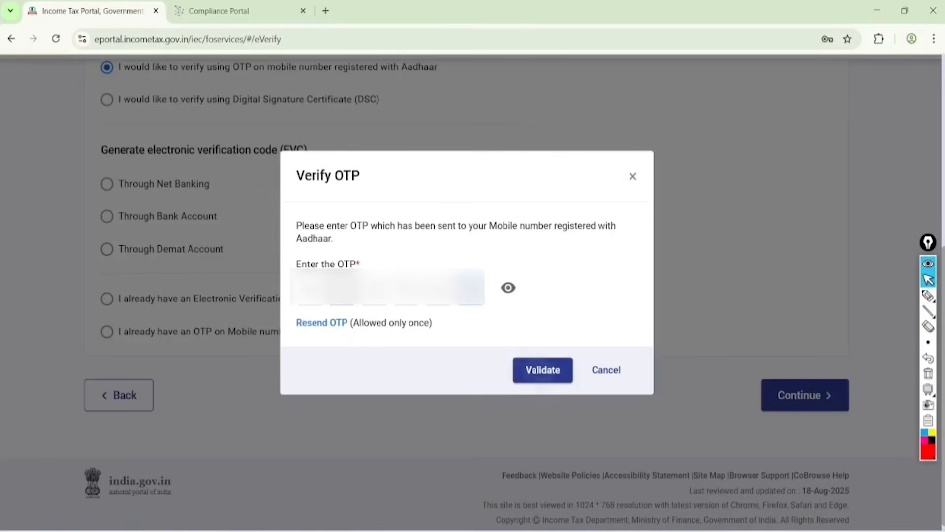
Step: Validate the entered Aadhaar OTP, and mark the Confirm Submission of Return heading and the notice about no longer modifying details
{"action": "left_click", "coordinate": [543, 369]}
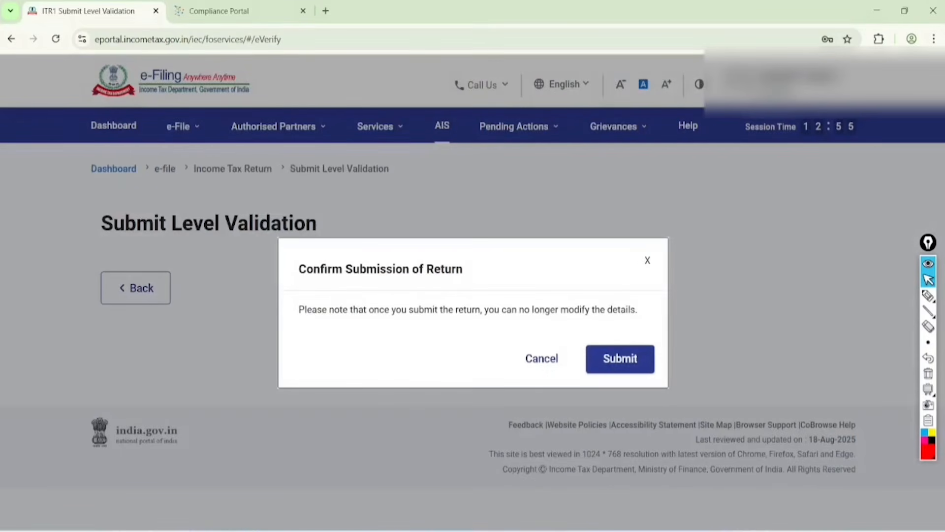
{"action": "left_click", "coordinate": [928, 295]}
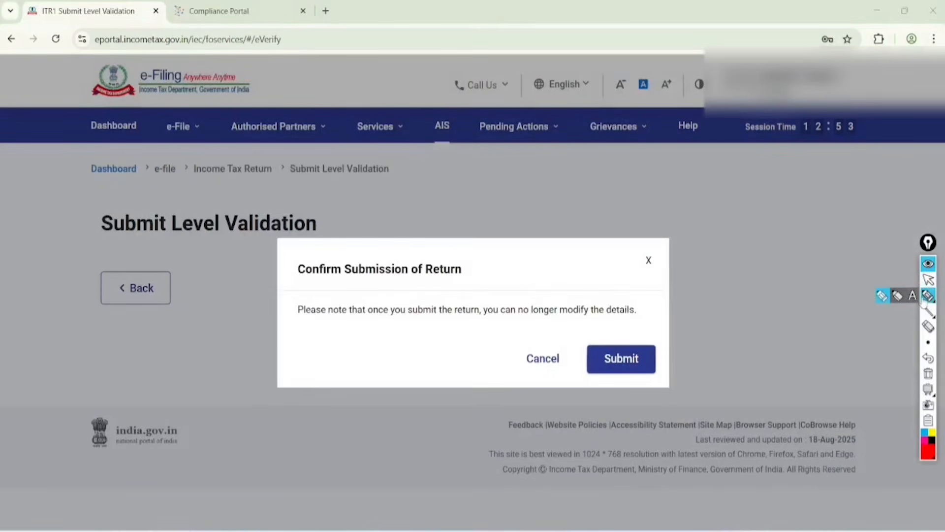
{"action": "mouse_move", "coordinate": [280, 284]}
{"action": "left_mouse_down"}
{"action": "mouse_move", "coordinate": [468, 282]}
{"action": "mouse_move", "coordinate": [406, 254]}
{"action": "mouse_move", "coordinate": [285, 283]}
{"action": "left_mouse_up"}
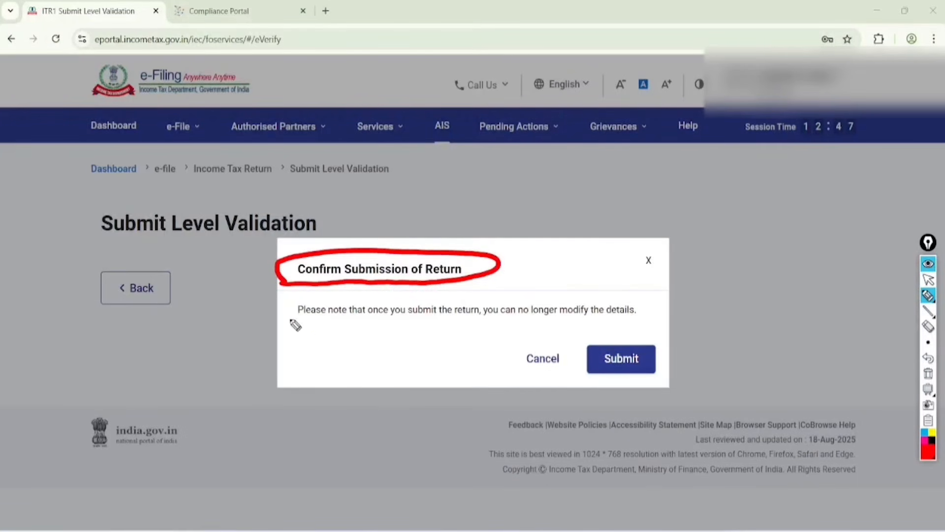
{"action": "mouse_move", "coordinate": [283, 326]}
{"action": "left_mouse_down"}
{"action": "mouse_move", "coordinate": [637, 327]}
{"action": "mouse_move", "coordinate": [543, 291]}
{"action": "mouse_move", "coordinate": [524, 342]}
{"action": "left_mouse_up"}
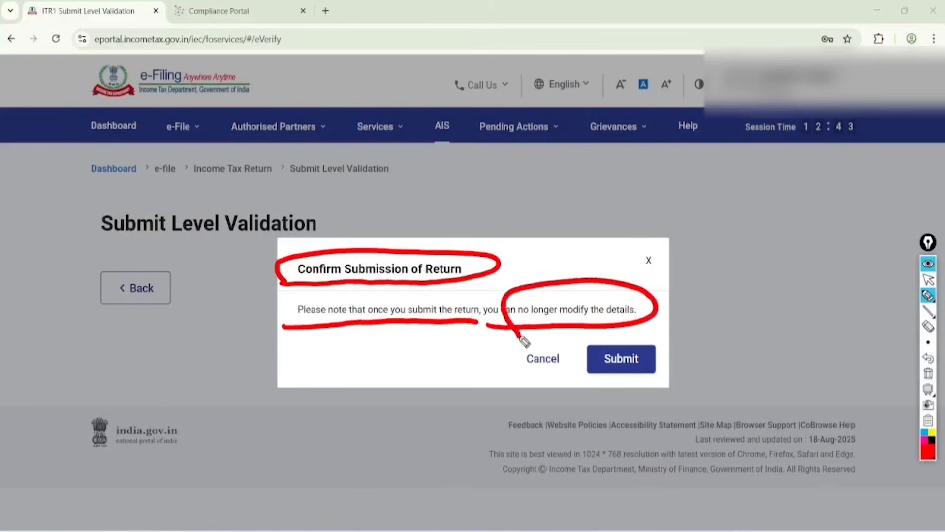
Step: Handwrite a circled "Revise" above the confirmation dialog and "31.12" beside it, underlining both twice
{"action": "mouse_move", "coordinate": [541, 212]}
{"action": "left_mouse_down"}
{"action": "mouse_move", "coordinate": [538, 177]}
{"action": "mouse_move", "coordinate": [566, 199]}
{"action": "mouse_move", "coordinate": [635, 156]}
{"action": "mouse_move", "coordinate": [635, 185]}
{"action": "mouse_move", "coordinate": [640, 128]}
{"action": "mouse_move", "coordinate": [673, 198]}
{"action": "mouse_move", "coordinate": [629, 106]}
{"action": "left_mouse_up"}
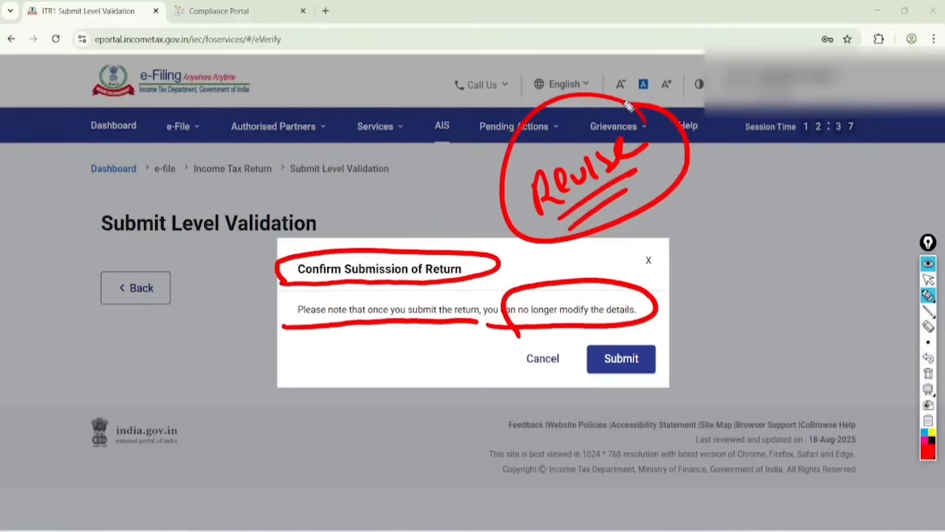
{"action": "mouse_move", "coordinate": [703, 187]}
{"action": "left_mouse_down"}
{"action": "mouse_move", "coordinate": [736, 203]}
{"action": "mouse_move", "coordinate": [761, 181]}
{"action": "mouse_move", "coordinate": [808, 168]}
{"action": "left_mouse_up"}
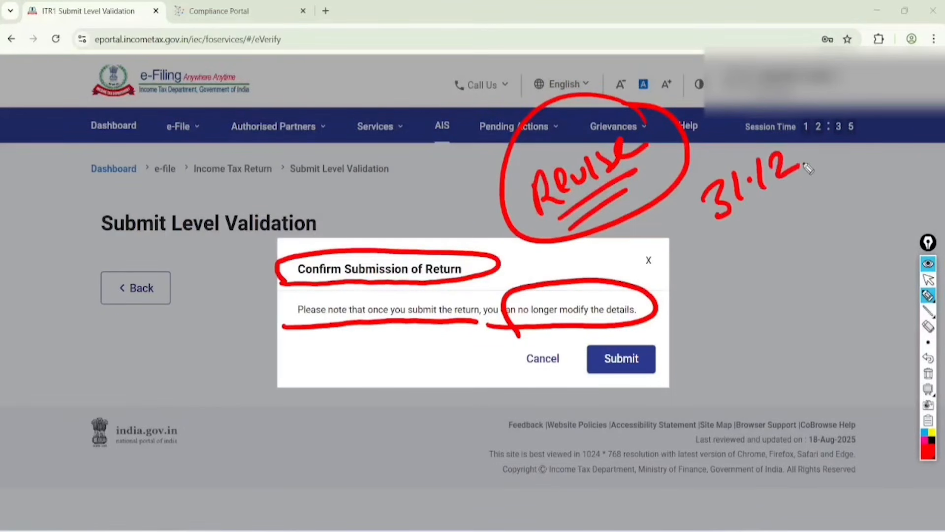
{"action": "left_click_drag", "start_coordinate": [738, 218], "coordinate": [798, 184]}
{"action": "left_click_drag", "start_coordinate": [739, 235], "coordinate": [780, 208]}
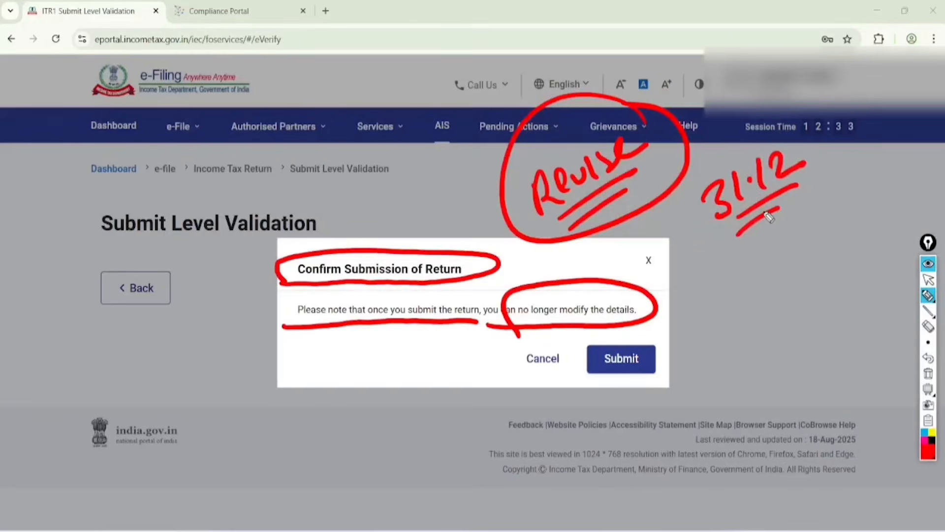
Step: Clear all the annotations and confirm submission of the return
{"action": "left_click", "coordinate": [929, 279]}
{"action": "left_click", "coordinate": [928, 374]}
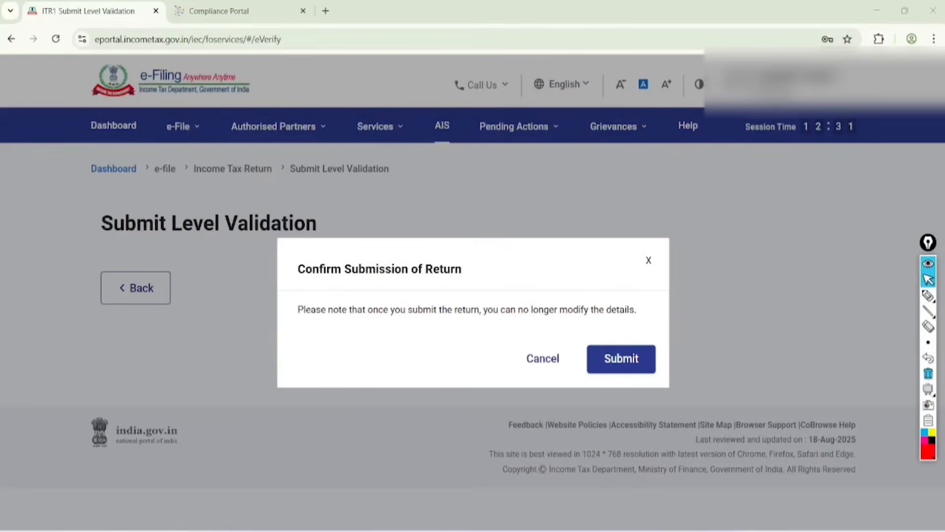
{"action": "left_click", "coordinate": [622, 359]}
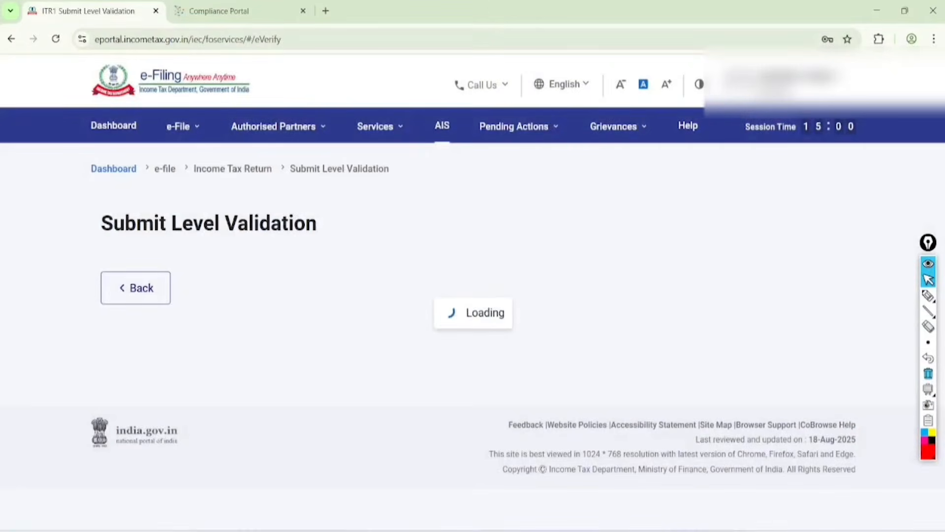
Step: Circle and tick the Submit Level Validation result, circle Proceed, clear the marks, and proceed to the filing confirmation
{"action": "left_click", "coordinate": [928, 296]}
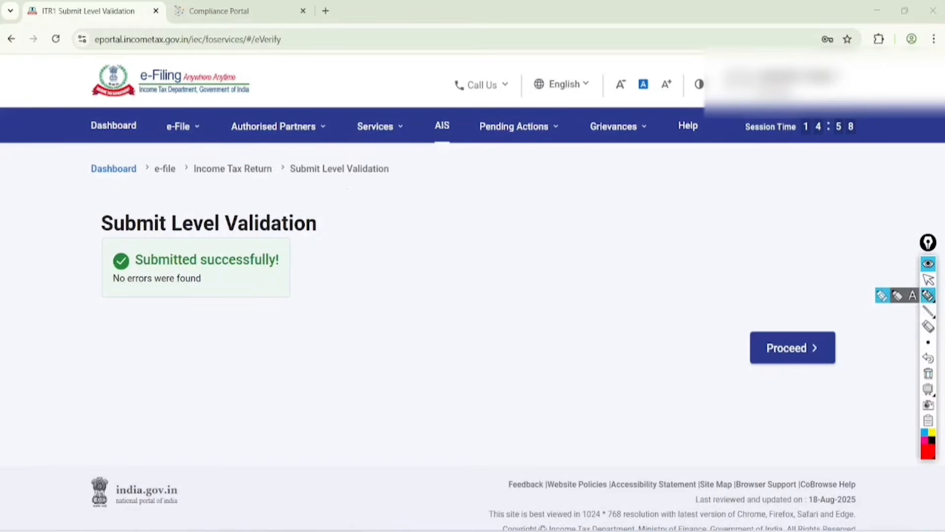
{"action": "mouse_move", "coordinate": [348, 197]}
{"action": "left_mouse_down"}
{"action": "mouse_move", "coordinate": [95, 196]}
{"action": "mouse_move", "coordinate": [312, 295]}
{"action": "mouse_move", "coordinate": [283, 188]}
{"action": "left_mouse_up"}
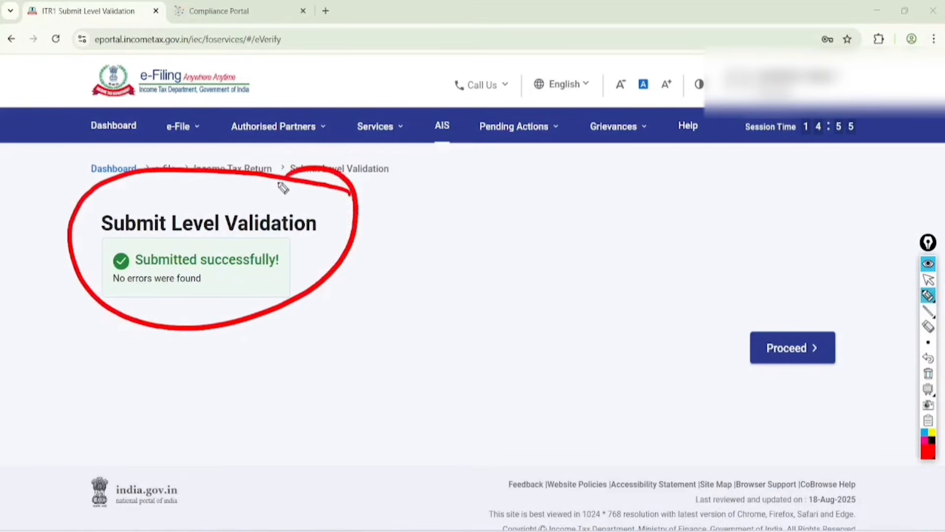
{"action": "left_click_drag", "start_coordinate": [160, 310], "coordinate": [228, 285]}
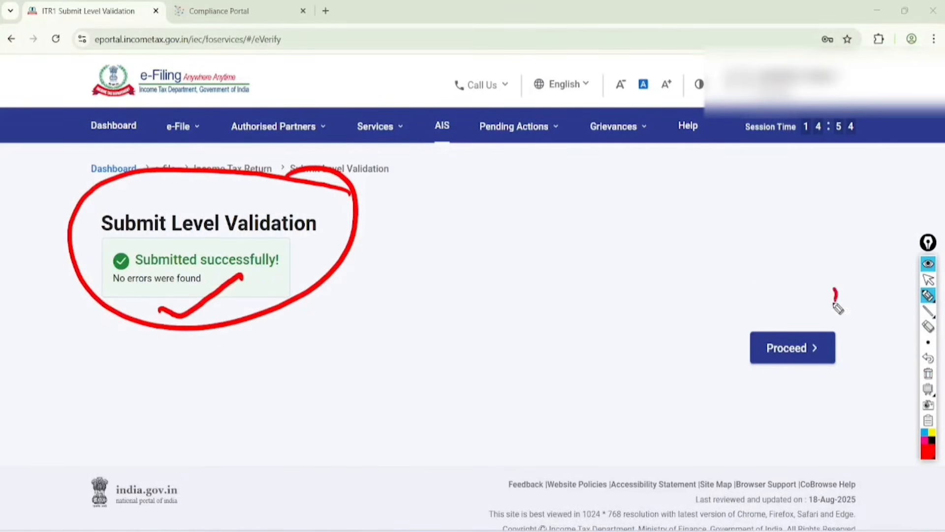
{"action": "mouse_move", "coordinate": [835, 301]}
{"action": "left_mouse_down"}
{"action": "mouse_move", "coordinate": [856, 345]}
{"action": "mouse_move", "coordinate": [836, 286]}
{"action": "left_mouse_up"}
{"action": "left_click", "coordinate": [928, 280]}
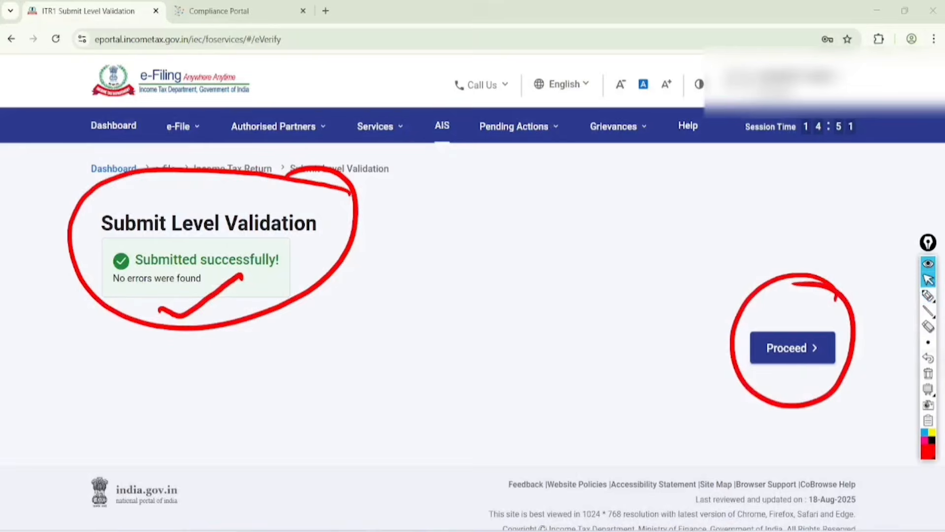
{"action": "left_click", "coordinate": [928, 373]}
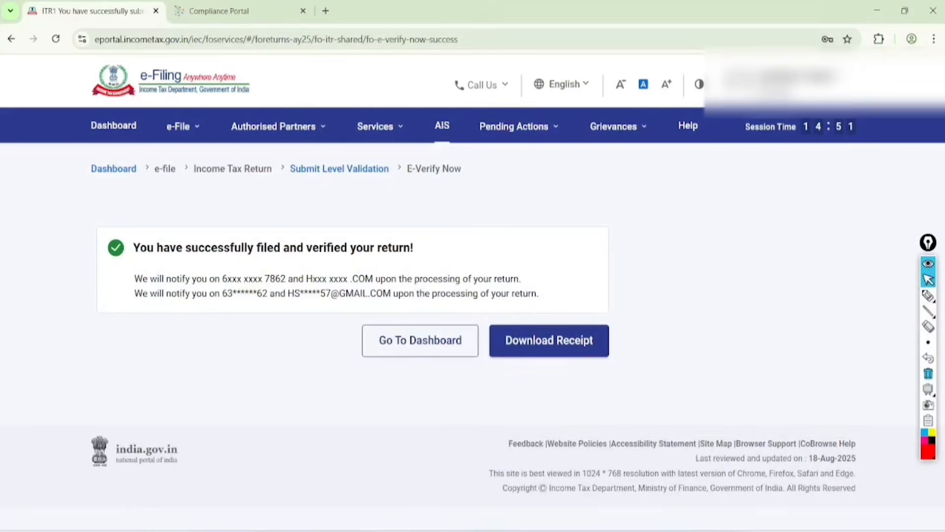
Step: Circle the filed-and-verified message, and underline the notification contacts and the "processing of your return" wording
{"action": "left_click", "coordinate": [928, 295]}
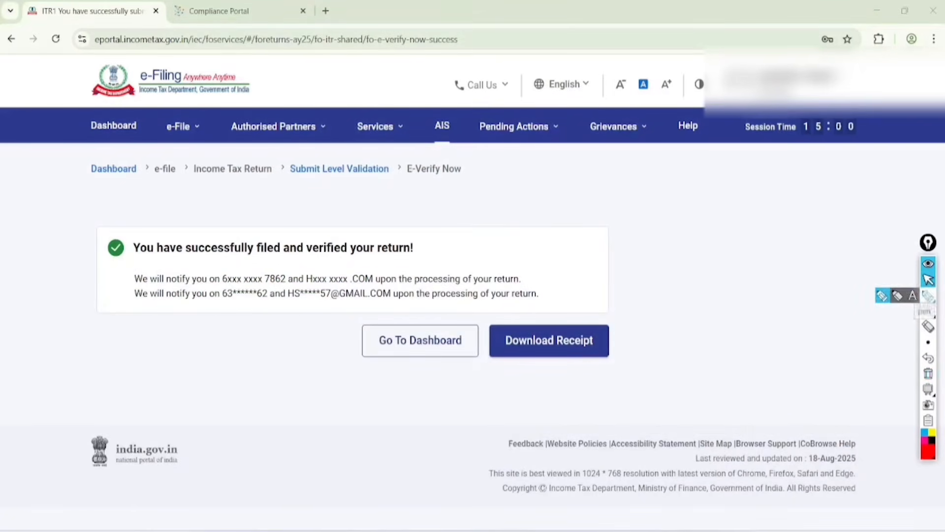
{"action": "mouse_move", "coordinate": [127, 265]}
{"action": "left_mouse_down"}
{"action": "mouse_move", "coordinate": [355, 266]}
{"action": "mouse_move", "coordinate": [435, 236]}
{"action": "mouse_move", "coordinate": [140, 220]}
{"action": "mouse_move", "coordinate": [125, 267]}
{"action": "left_mouse_up"}
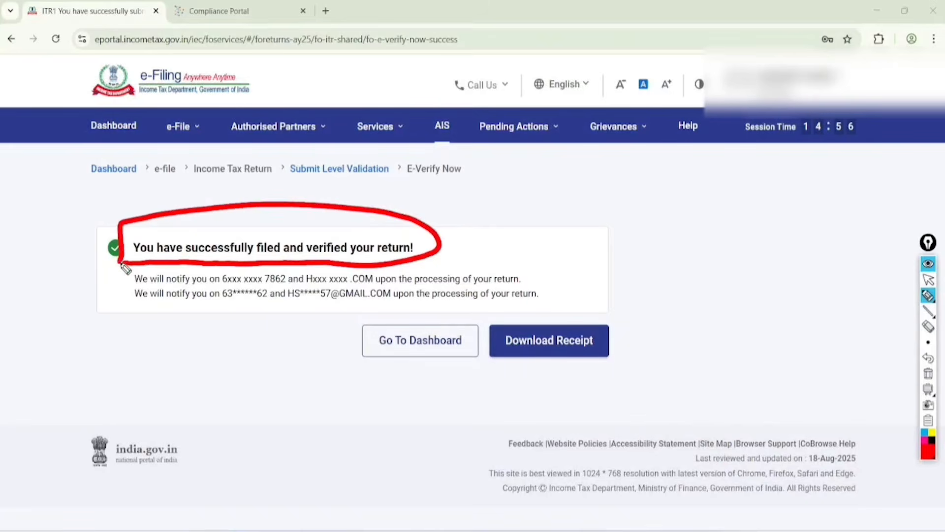
{"action": "left_click_drag", "start_coordinate": [211, 280], "coordinate": [524, 277]}
{"action": "left_click_drag", "start_coordinate": [421, 309], "coordinate": [536, 301]}
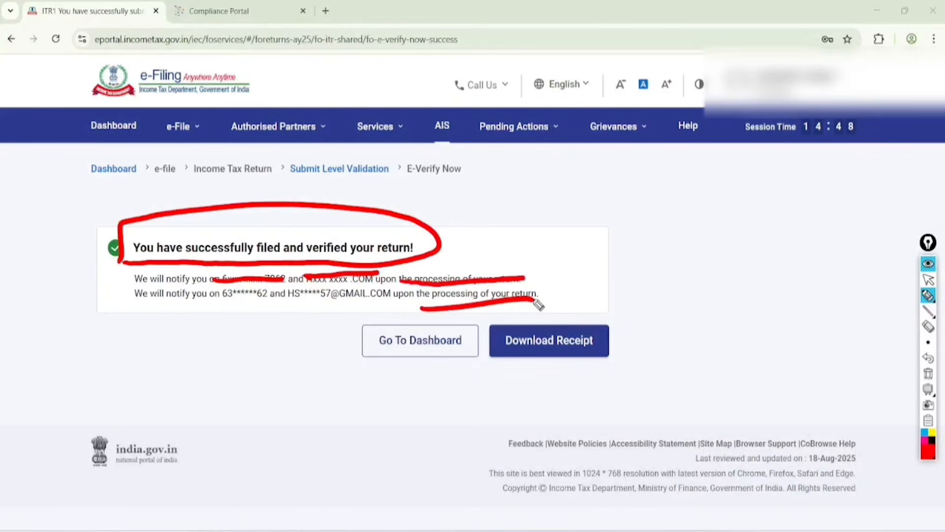
Step: Handwrite "143(1)" above the confirmation message and "Red" beside it, underlining both twice
{"action": "left_click_drag", "start_coordinate": [491, 184], "coordinate": [503, 223]}
{"action": "mouse_move", "coordinate": [507, 189]}
{"action": "left_mouse_down"}
{"action": "mouse_move", "coordinate": [521, 198]}
{"action": "mouse_move", "coordinate": [517, 210]}
{"action": "left_mouse_up"}
{"action": "mouse_move", "coordinate": [526, 173]}
{"action": "left_mouse_down"}
{"action": "mouse_move", "coordinate": [537, 184]}
{"action": "mouse_move", "coordinate": [572, 156]}
{"action": "mouse_move", "coordinate": [589, 183]}
{"action": "left_mouse_up"}
{"action": "left_click_drag", "start_coordinate": [540, 219], "coordinate": [613, 171]}
{"action": "mouse_move", "coordinate": [550, 230]}
{"action": "left_mouse_down"}
{"action": "mouse_move", "coordinate": [618, 186]}
{"action": "mouse_move", "coordinate": [638, 227]}
{"action": "left_mouse_up"}
{"action": "left_click_drag", "start_coordinate": [636, 194], "coordinate": [649, 211]}
{"action": "mouse_move", "coordinate": [650, 201]}
{"action": "left_mouse_down"}
{"action": "mouse_move", "coordinate": [670, 199]}
{"action": "mouse_move", "coordinate": [683, 154]}
{"action": "left_mouse_up"}
{"action": "left_click_drag", "start_coordinate": [684, 153], "coordinate": [694, 189]}
{"action": "mouse_move", "coordinate": [649, 229]}
{"action": "left_mouse_down"}
{"action": "mouse_move", "coordinate": [706, 192]}
{"action": "mouse_move", "coordinate": [704, 205]}
{"action": "left_mouse_up"}
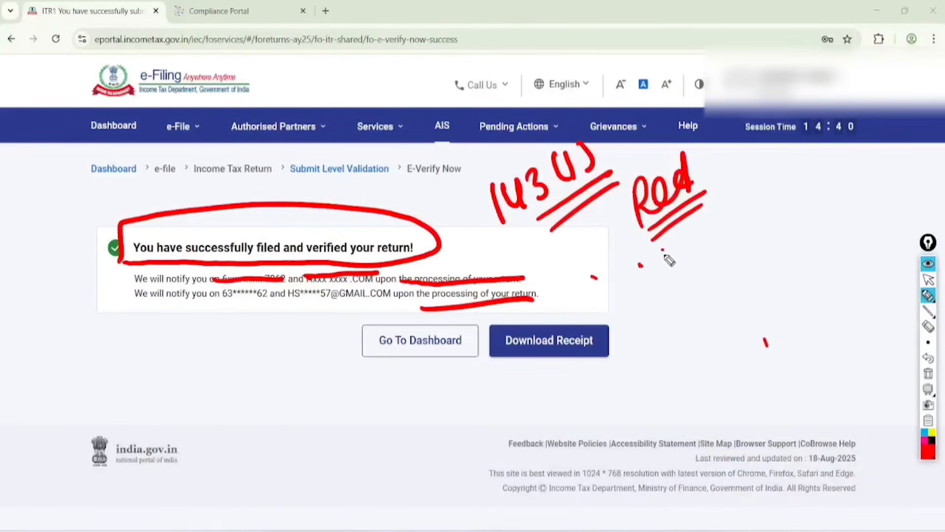
Step: Handwrite "Blue" and "Green" beneath "Red", and circle the three colour words together
{"action": "mouse_move", "coordinate": [662, 249]}
{"action": "left_mouse_down"}
{"action": "mouse_move", "coordinate": [670, 283]}
{"action": "mouse_move", "coordinate": [678, 249]}
{"action": "mouse_move", "coordinate": [671, 283]}
{"action": "left_mouse_up"}
{"action": "left_click_drag", "start_coordinate": [693, 236], "coordinate": [748, 217]}
{"action": "mouse_move", "coordinate": [705, 292]}
{"action": "left_mouse_down"}
{"action": "mouse_move", "coordinate": [709, 312]}
{"action": "mouse_move", "coordinate": [749, 274]}
{"action": "mouse_move", "coordinate": [784, 266]}
{"action": "left_mouse_up"}
{"action": "mouse_move", "coordinate": [709, 104]}
{"action": "left_mouse_down"}
{"action": "mouse_move", "coordinate": [640, 106]}
{"action": "mouse_move", "coordinate": [788, 143]}
{"action": "mouse_move", "coordinate": [692, 163]}
{"action": "left_mouse_up"}
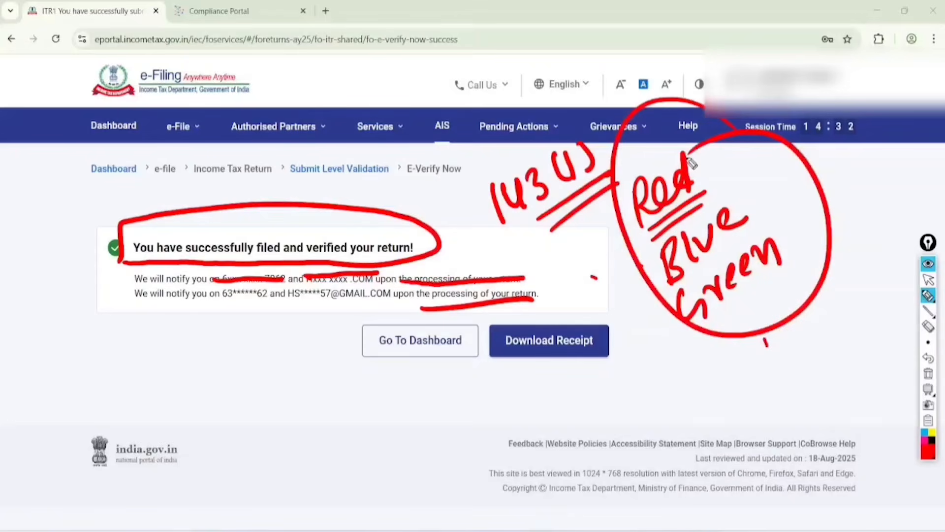
Step: Clear all the annotations, and handwrite the contact phone number over the confirmation message with a double underline
{"action": "left_click", "coordinate": [928, 279]}
{"action": "left_click", "coordinate": [928, 373]}
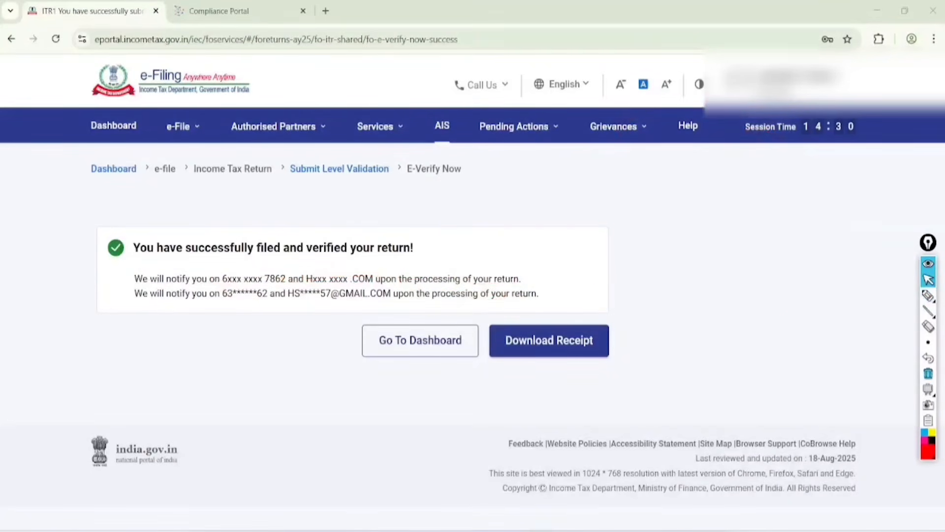
{"action": "left_click", "coordinate": [928, 296]}
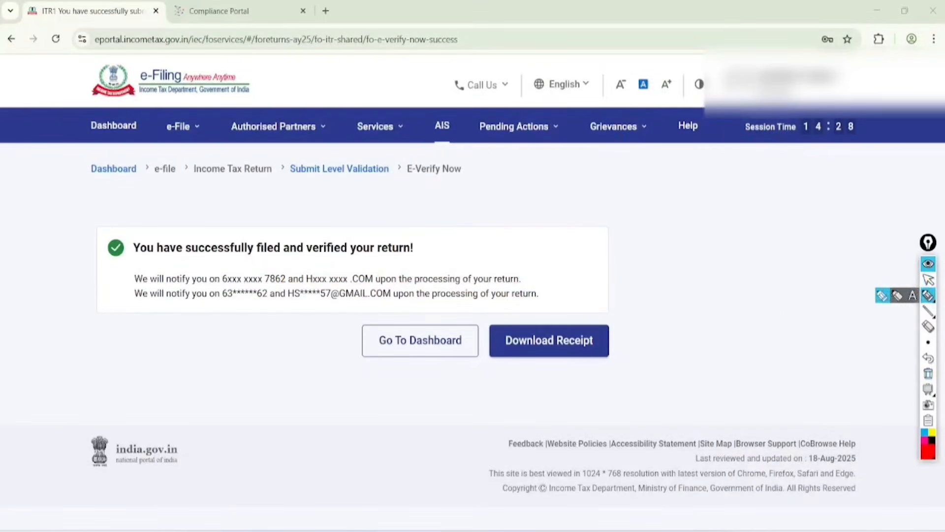
{"action": "mouse_move", "coordinate": [196, 339]}
{"action": "left_mouse_down"}
{"action": "mouse_move", "coordinate": [210, 369]}
{"action": "mouse_move", "coordinate": [269, 295]}
{"action": "mouse_move", "coordinate": [228, 391]}
{"action": "mouse_move", "coordinate": [295, 305]}
{"action": "mouse_move", "coordinate": [239, 420]}
{"action": "mouse_move", "coordinate": [319, 345]}
{"action": "left_mouse_up"}
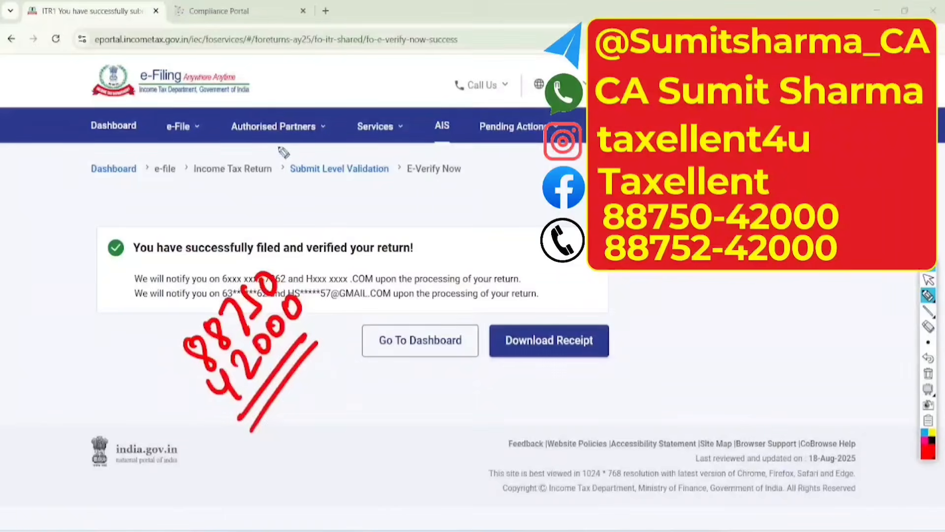
Step: Handwrite "Like", "Sub", "Comment" and "Shares" diagonally above the confirmation message, double-underlining all except "Sub"
{"action": "left_click_drag", "start_coordinate": [274, 142], "coordinate": [301, 148]}
{"action": "mouse_move", "coordinate": [338, 110]}
{"action": "left_mouse_down"}
{"action": "mouse_move", "coordinate": [303, 175]}
{"action": "mouse_move", "coordinate": [358, 137]}
{"action": "mouse_move", "coordinate": [344, 197]}
{"action": "mouse_move", "coordinate": [386, 155]}
{"action": "left_mouse_up"}
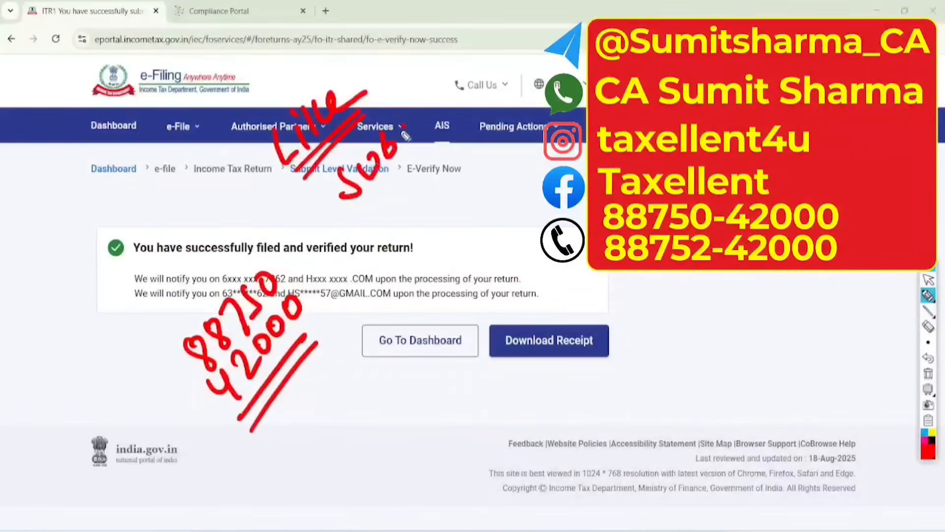
{"action": "mouse_move", "coordinate": [389, 200]}
{"action": "left_mouse_down"}
{"action": "mouse_move", "coordinate": [414, 205]}
{"action": "mouse_move", "coordinate": [436, 187]}
{"action": "mouse_move", "coordinate": [492, 111]}
{"action": "mouse_move", "coordinate": [441, 194]}
{"action": "mouse_move", "coordinate": [486, 170]}
{"action": "left_mouse_up"}
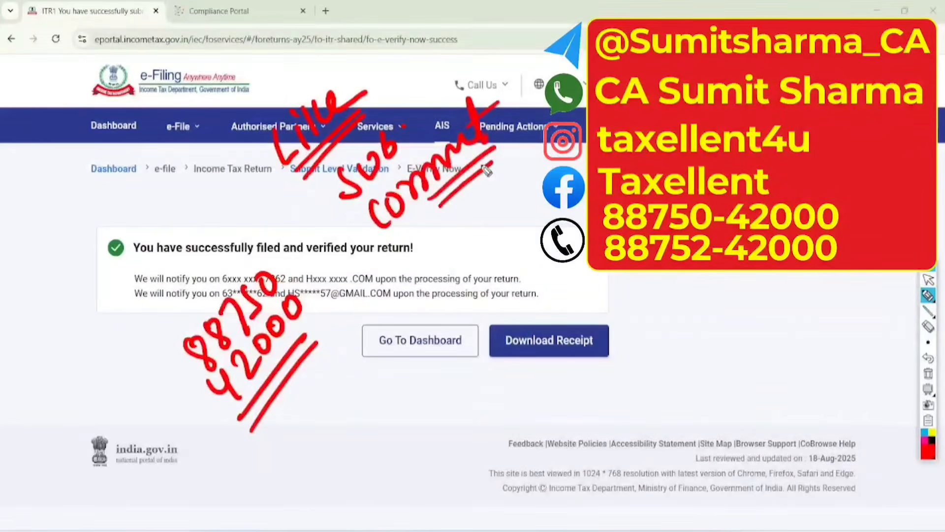
{"action": "mouse_move", "coordinate": [446, 246]}
{"action": "left_mouse_down"}
{"action": "mouse_move", "coordinate": [443, 266]}
{"action": "mouse_move", "coordinate": [537, 178]}
{"action": "mouse_move", "coordinate": [507, 246]}
{"action": "mouse_move", "coordinate": [541, 214]}
{"action": "left_mouse_up"}
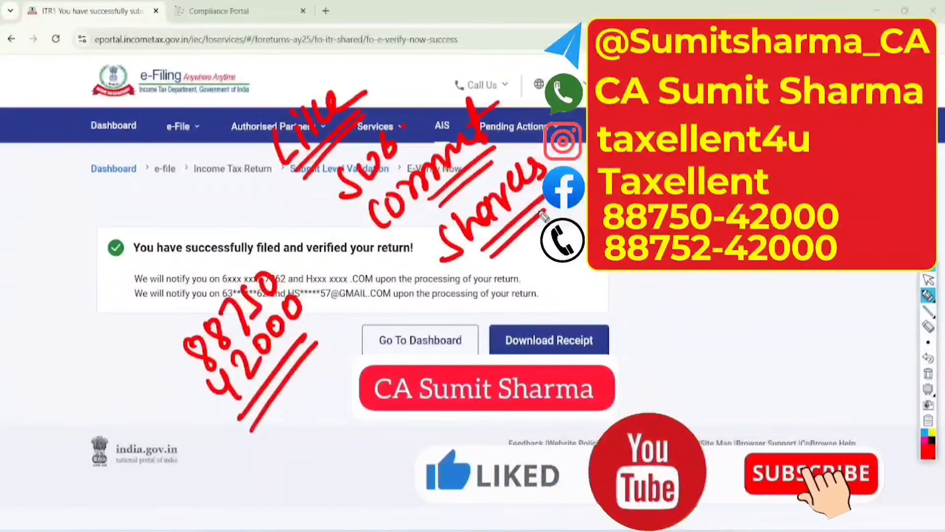